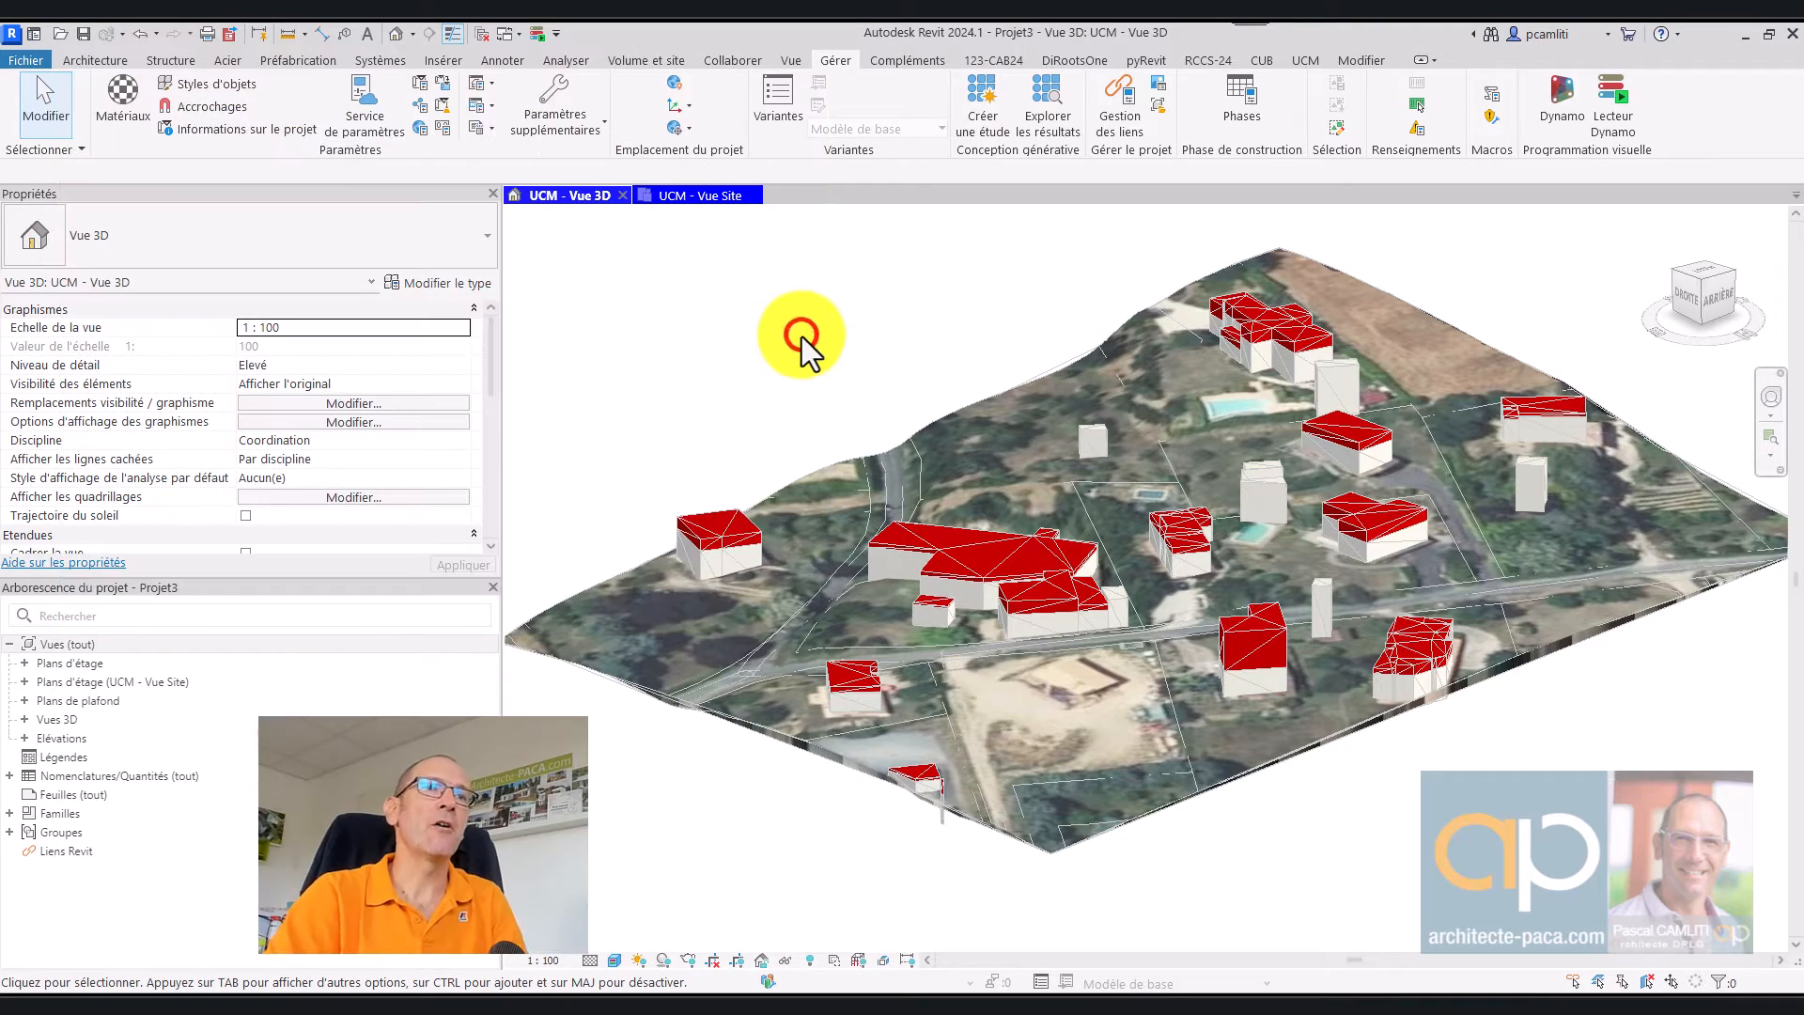
{"action": "middle_click_drag", "start_coordinate": [813, 359], "coordinate": [1313, 668], "text": "shift"}
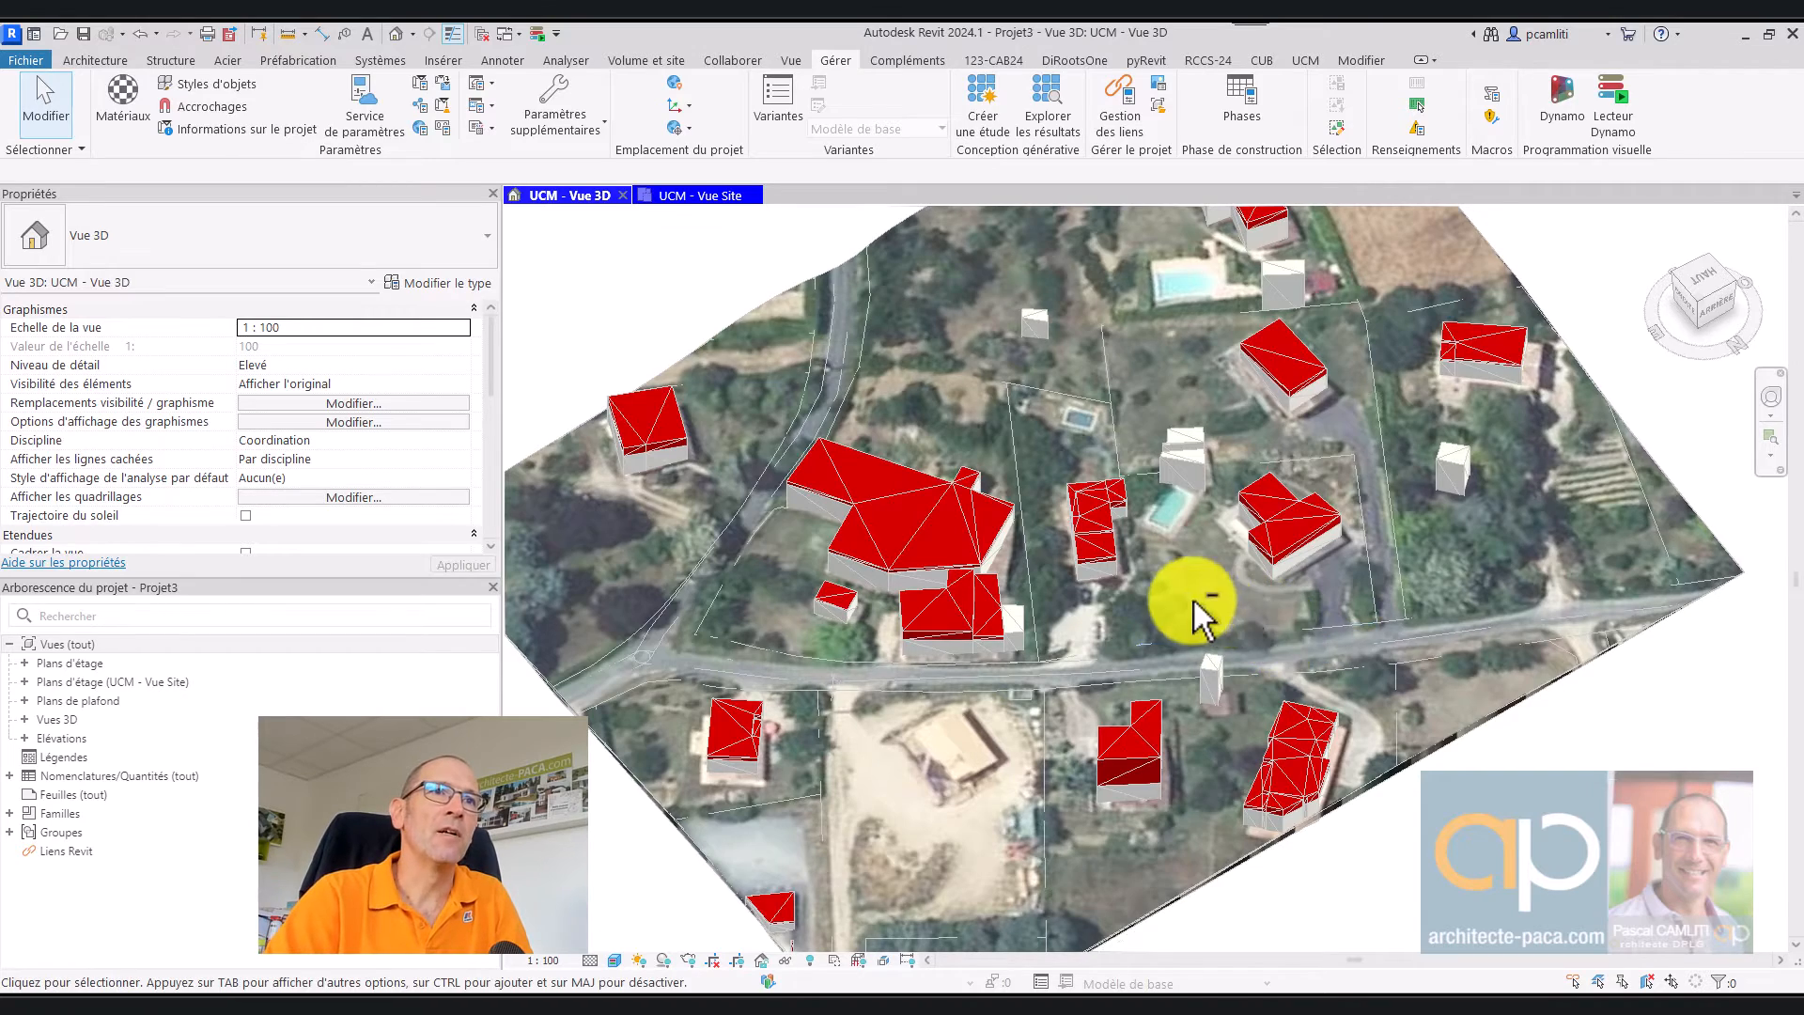
{"action": "middle_click_drag", "start_coordinate": [1197, 604], "coordinate": [1283, 568], "text": "shift"}
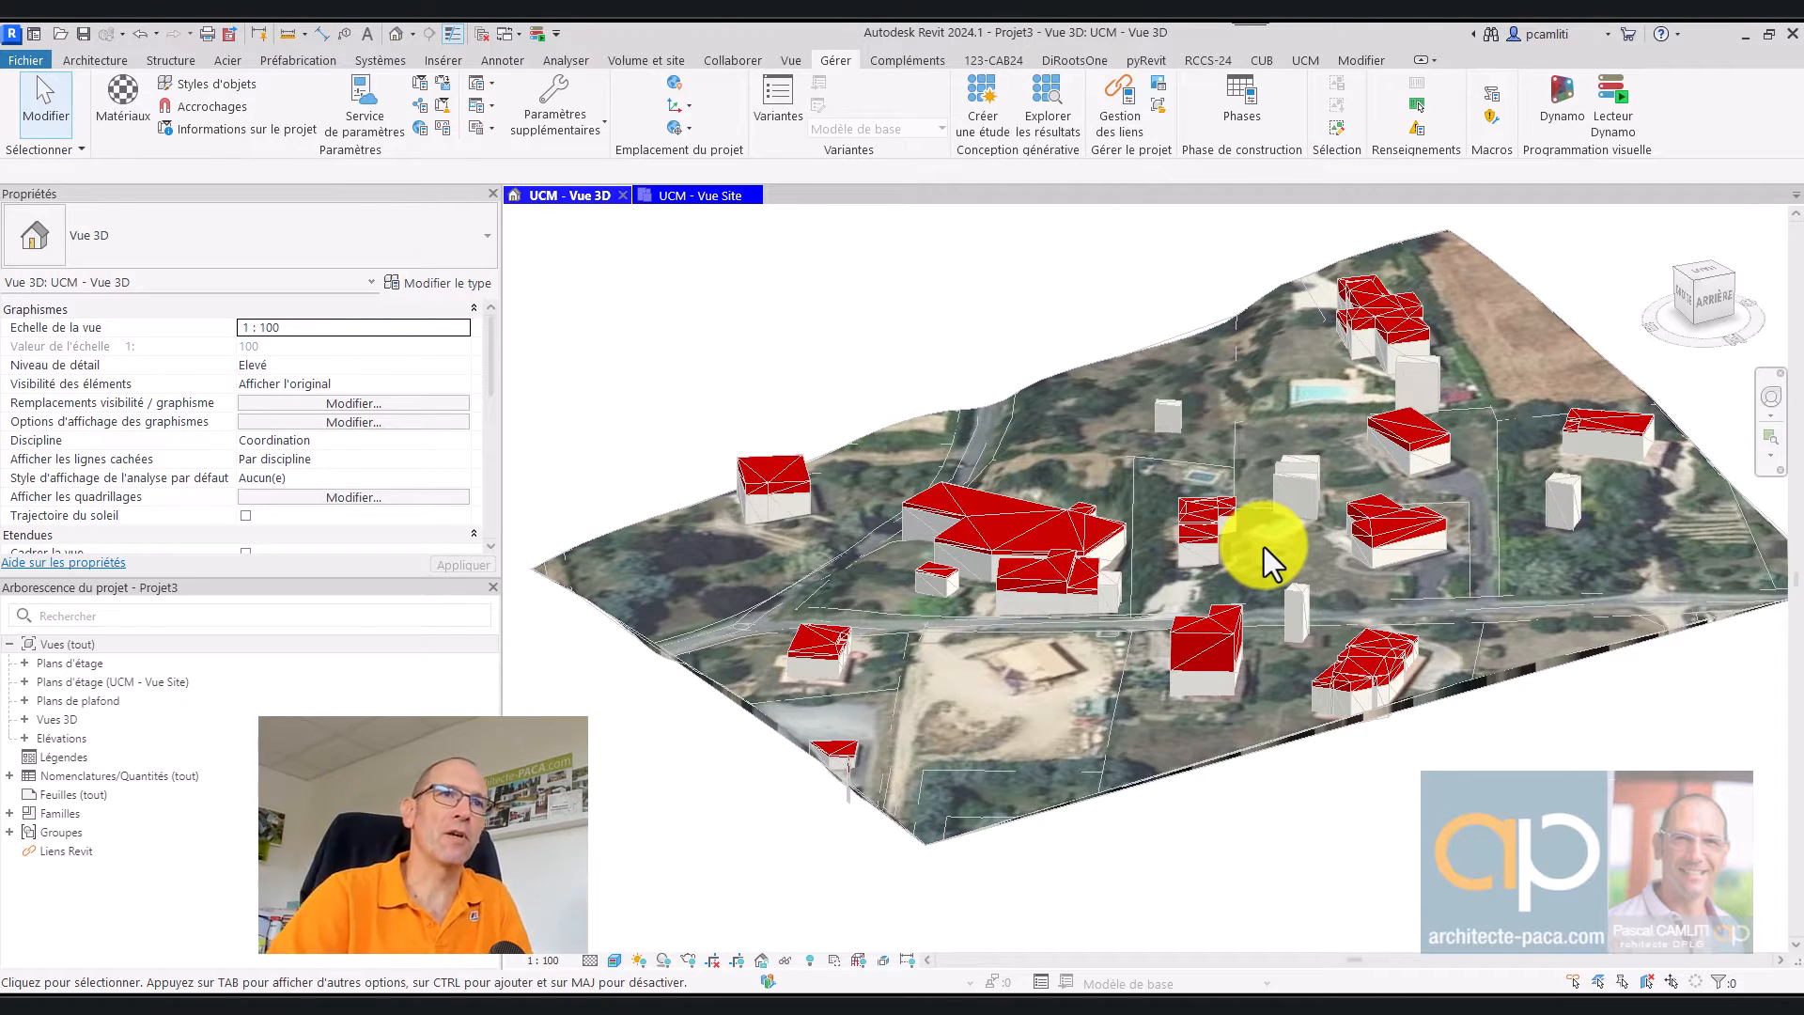
{"action": "middle_click_drag", "start_coordinate": [1135, 419], "coordinate": [1227, 437], "text": "shift"}
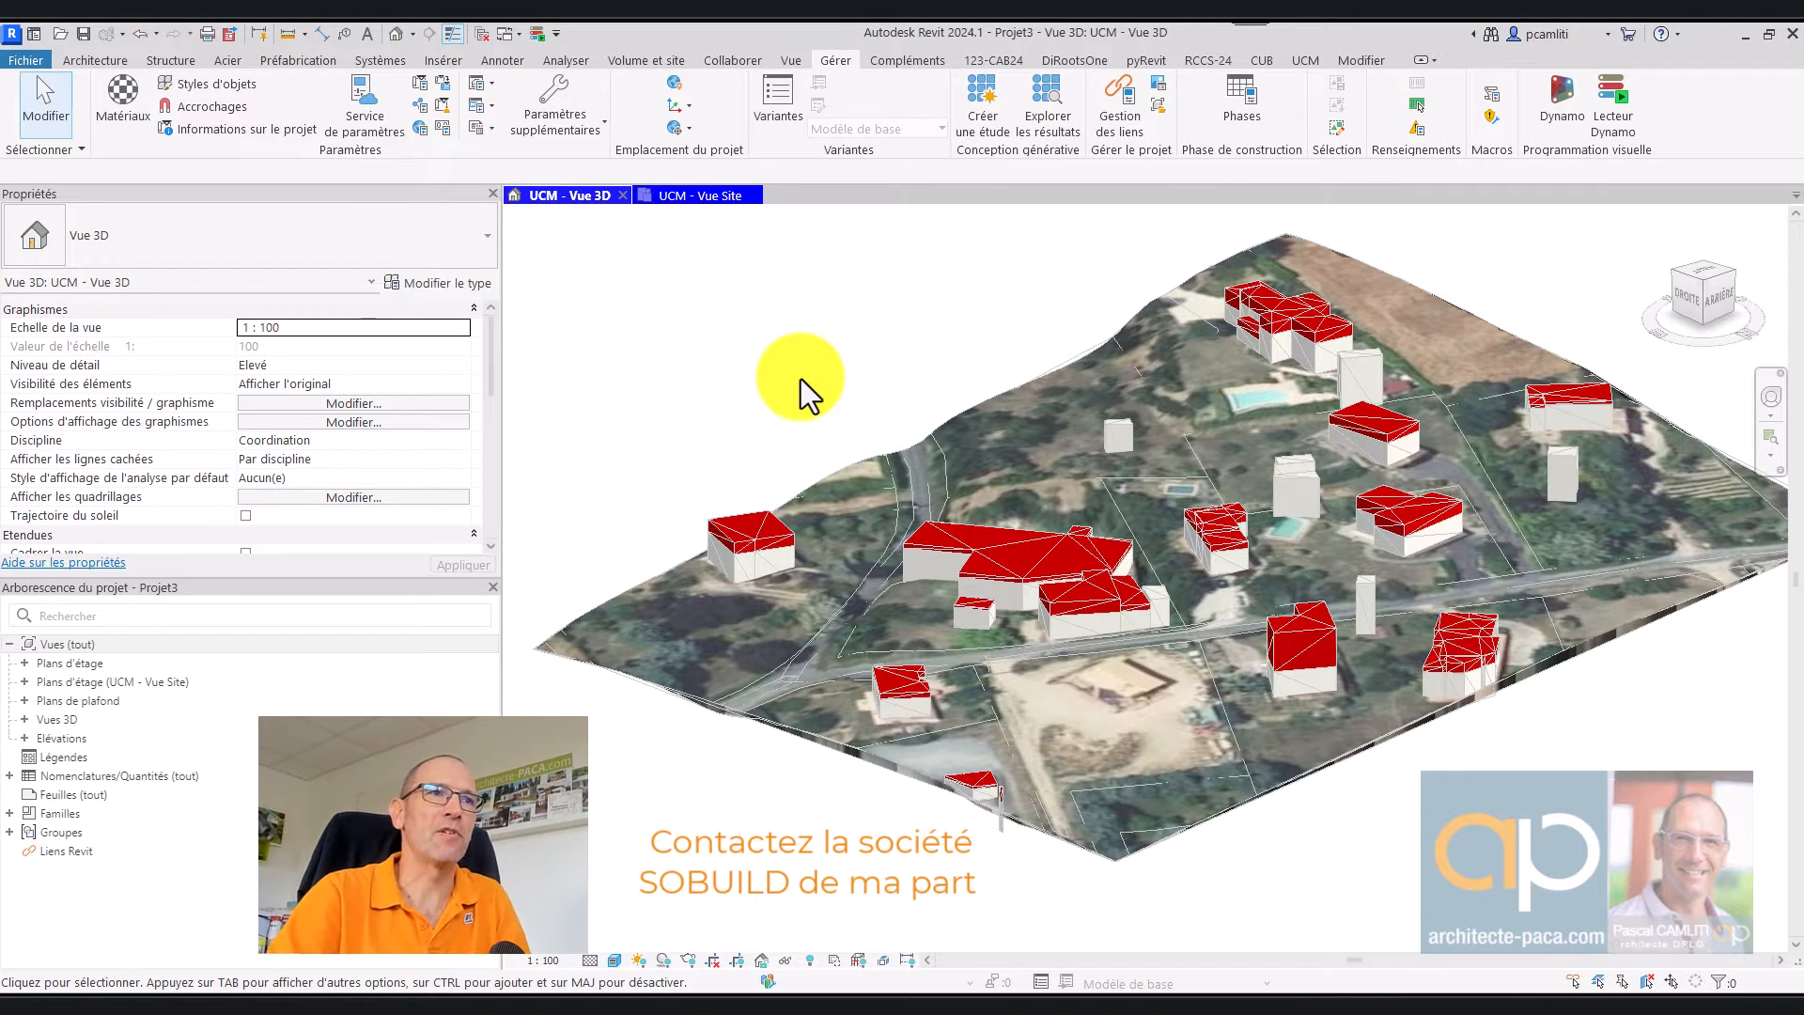
{"action": "middle_click_drag", "start_coordinate": [797, 378], "coordinate": [818, 455], "text": "shift"}
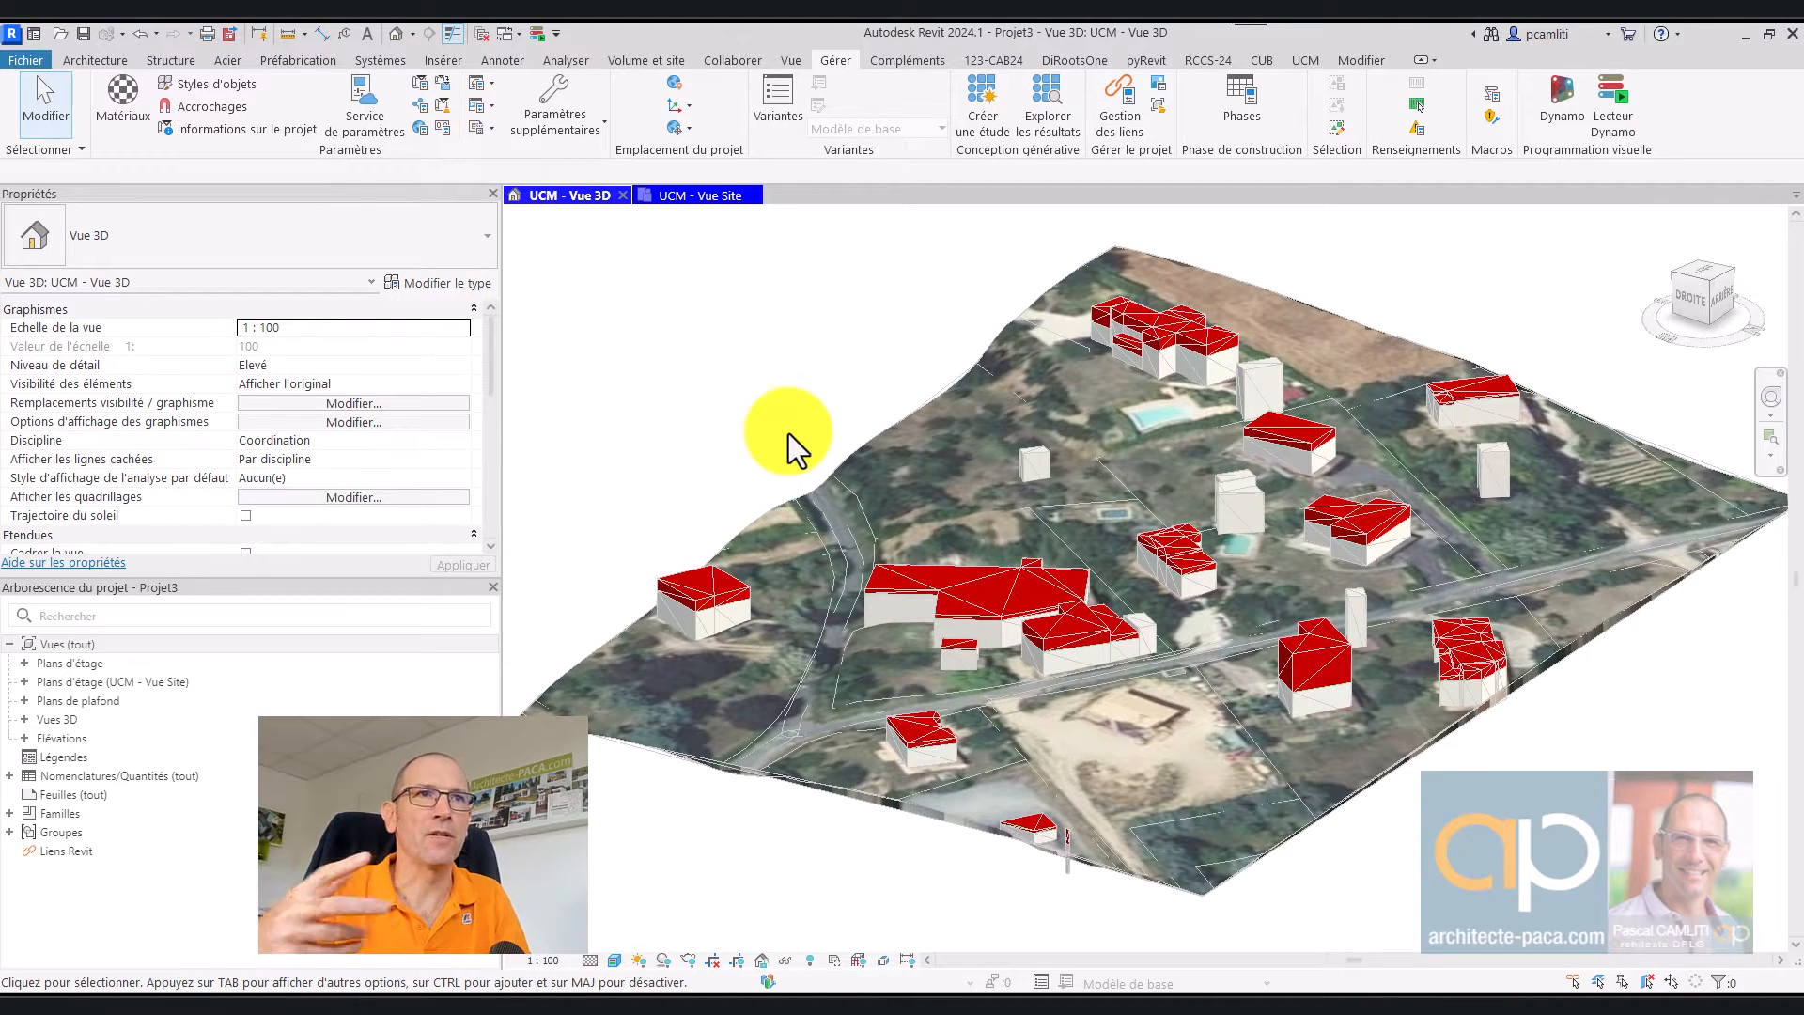
Step: Close the site plan view and the 3D view of the current project without saving its changes
{"action": "left_click", "coordinate": [1314, 60]}
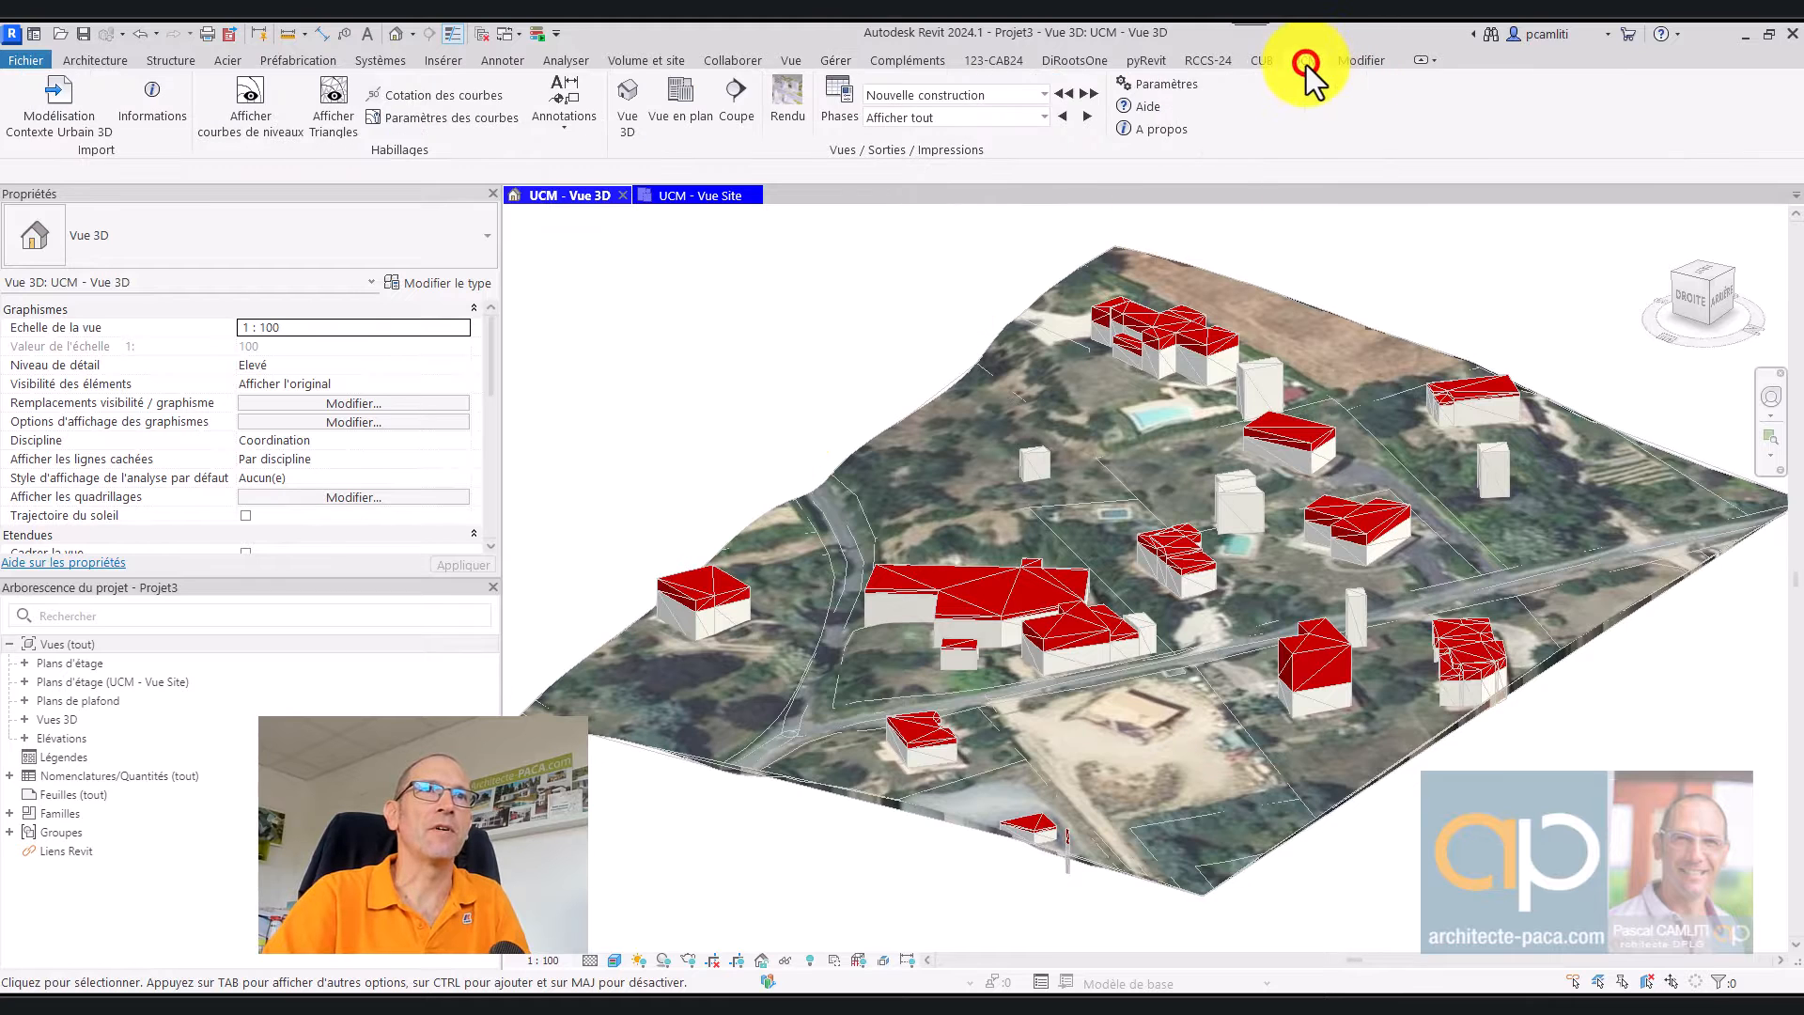
{"action": "left_click", "coordinate": [752, 194]}
{"action": "left_click", "coordinate": [622, 194]}
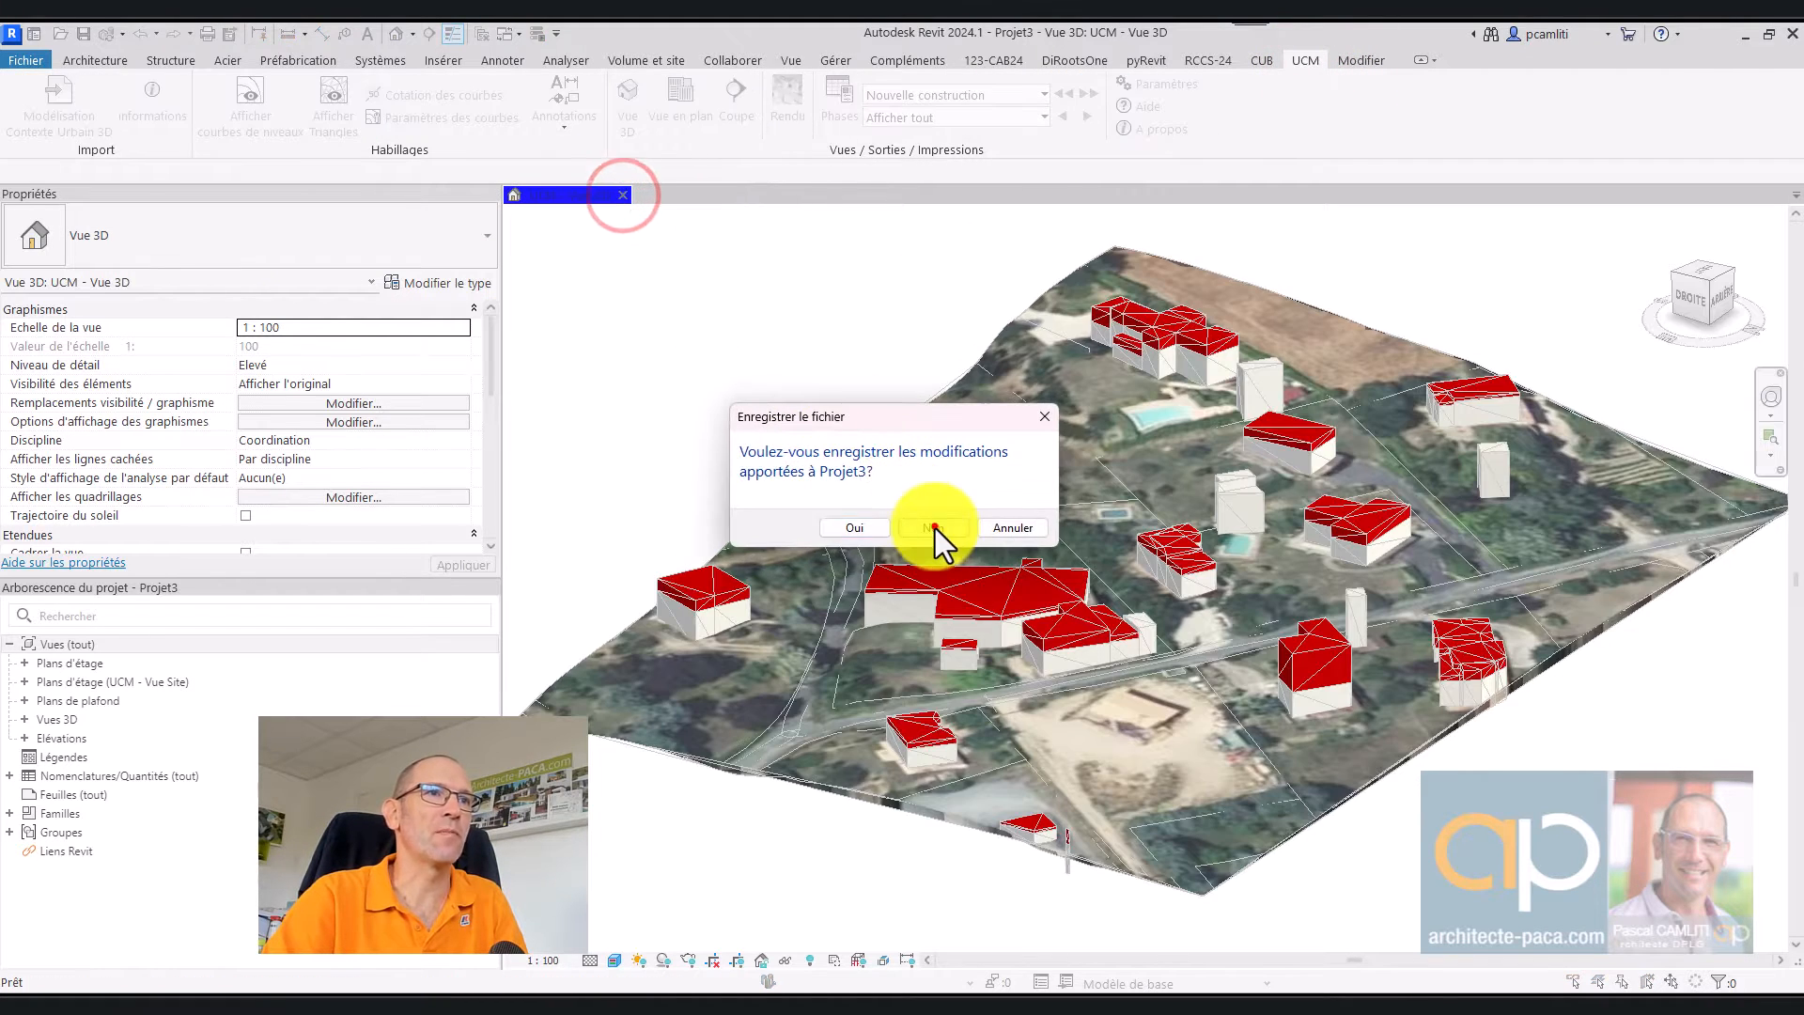
{"action": "left_click", "coordinate": [931, 526]}
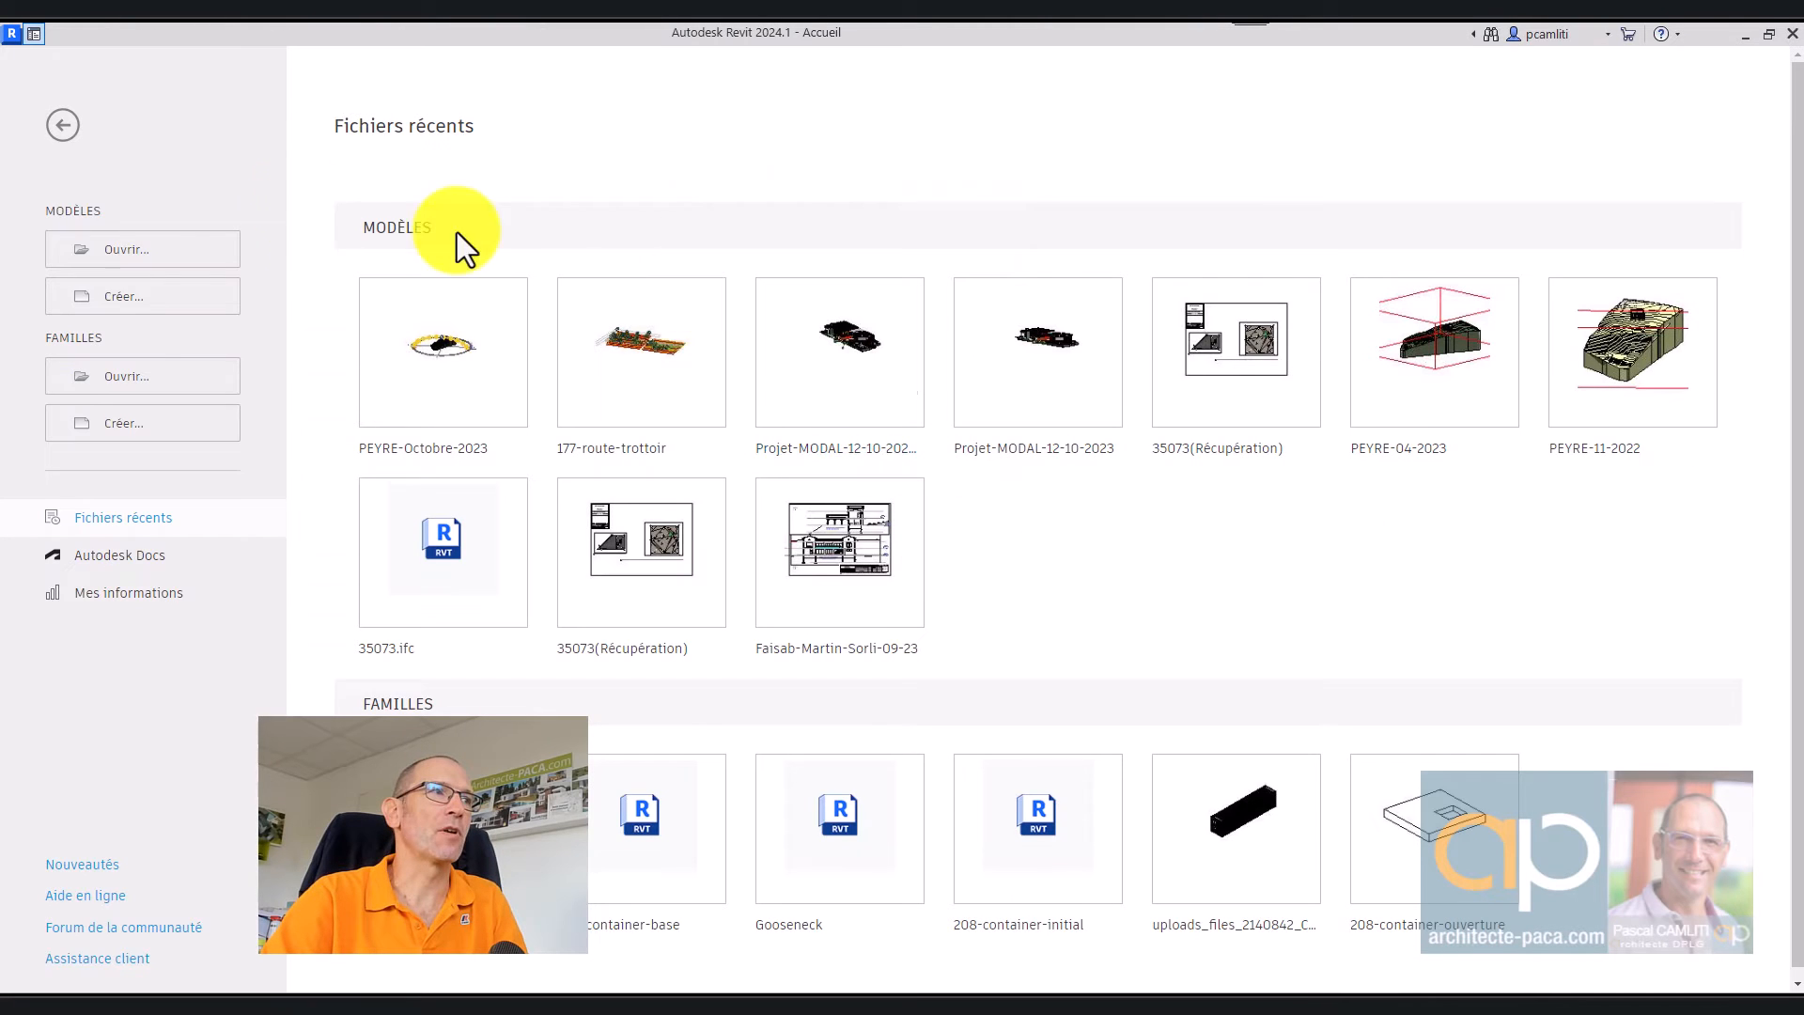
Step: Create a new project based on the architectural template
{"action": "left_click", "coordinate": [153, 298]}
{"action": "left_click", "coordinate": [908, 467]}
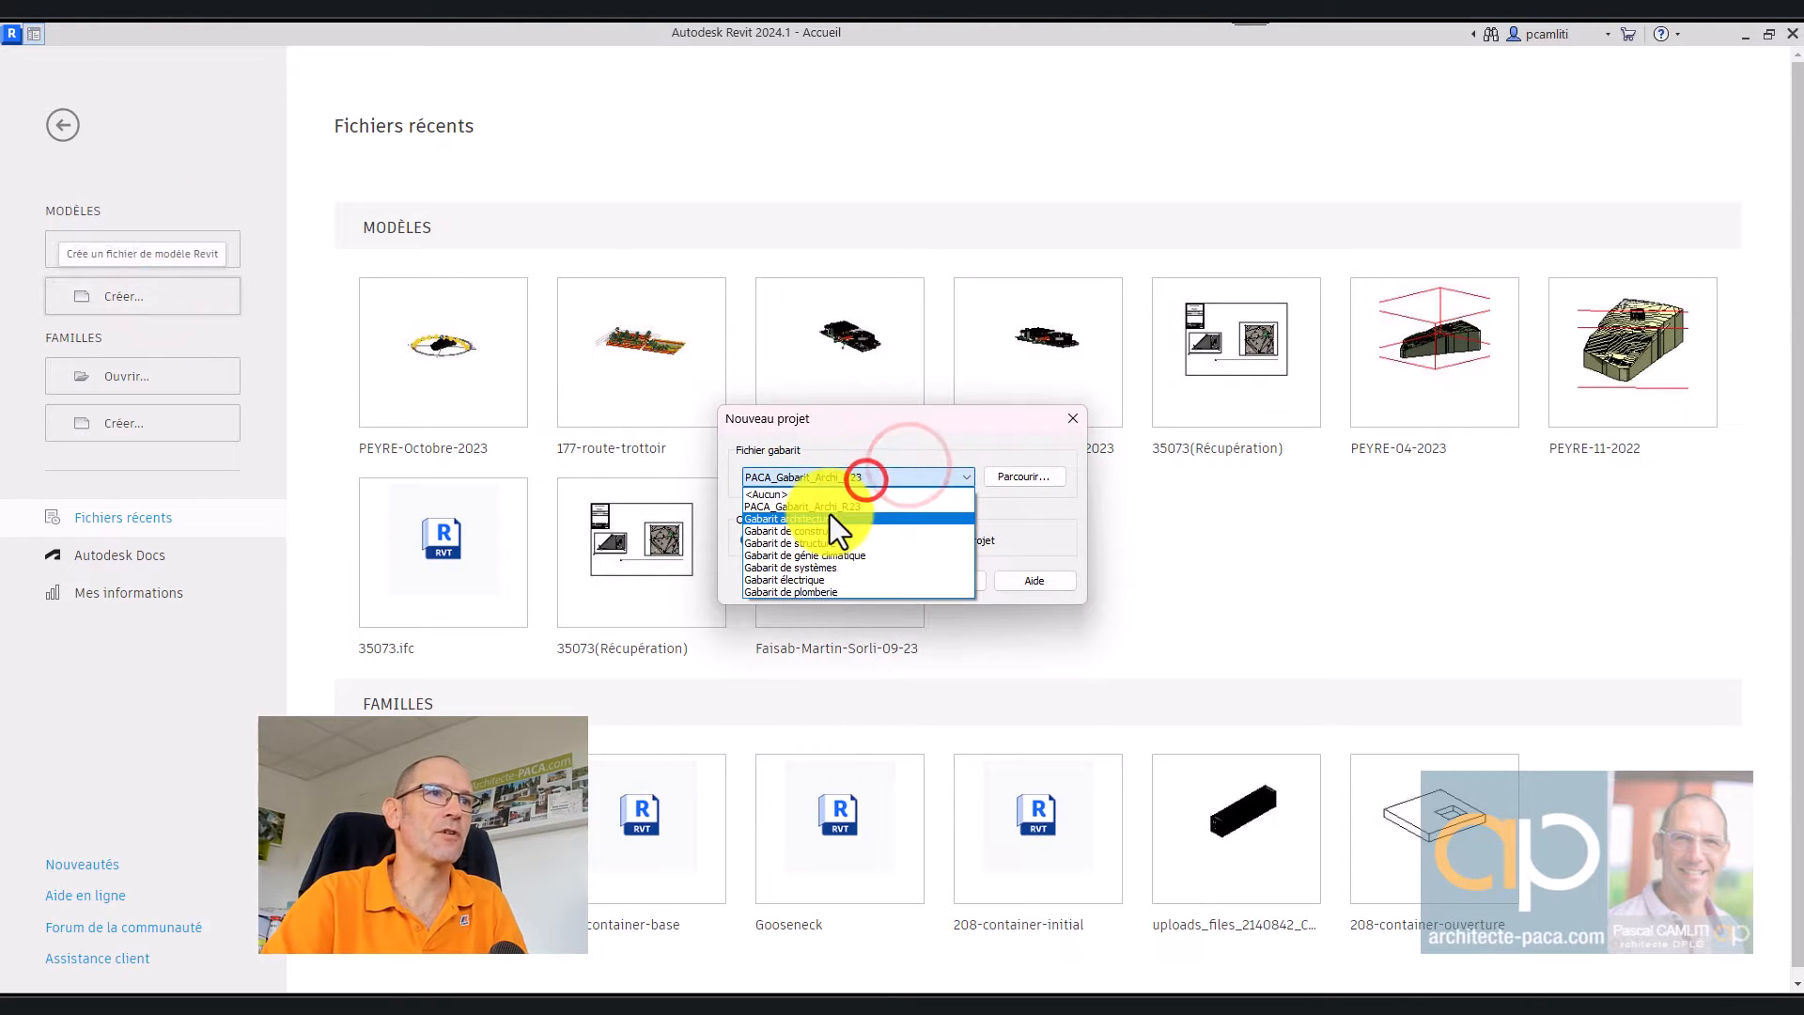
{"action": "left_click", "coordinate": [831, 521]}
{"action": "left_click", "coordinate": [883, 582]}
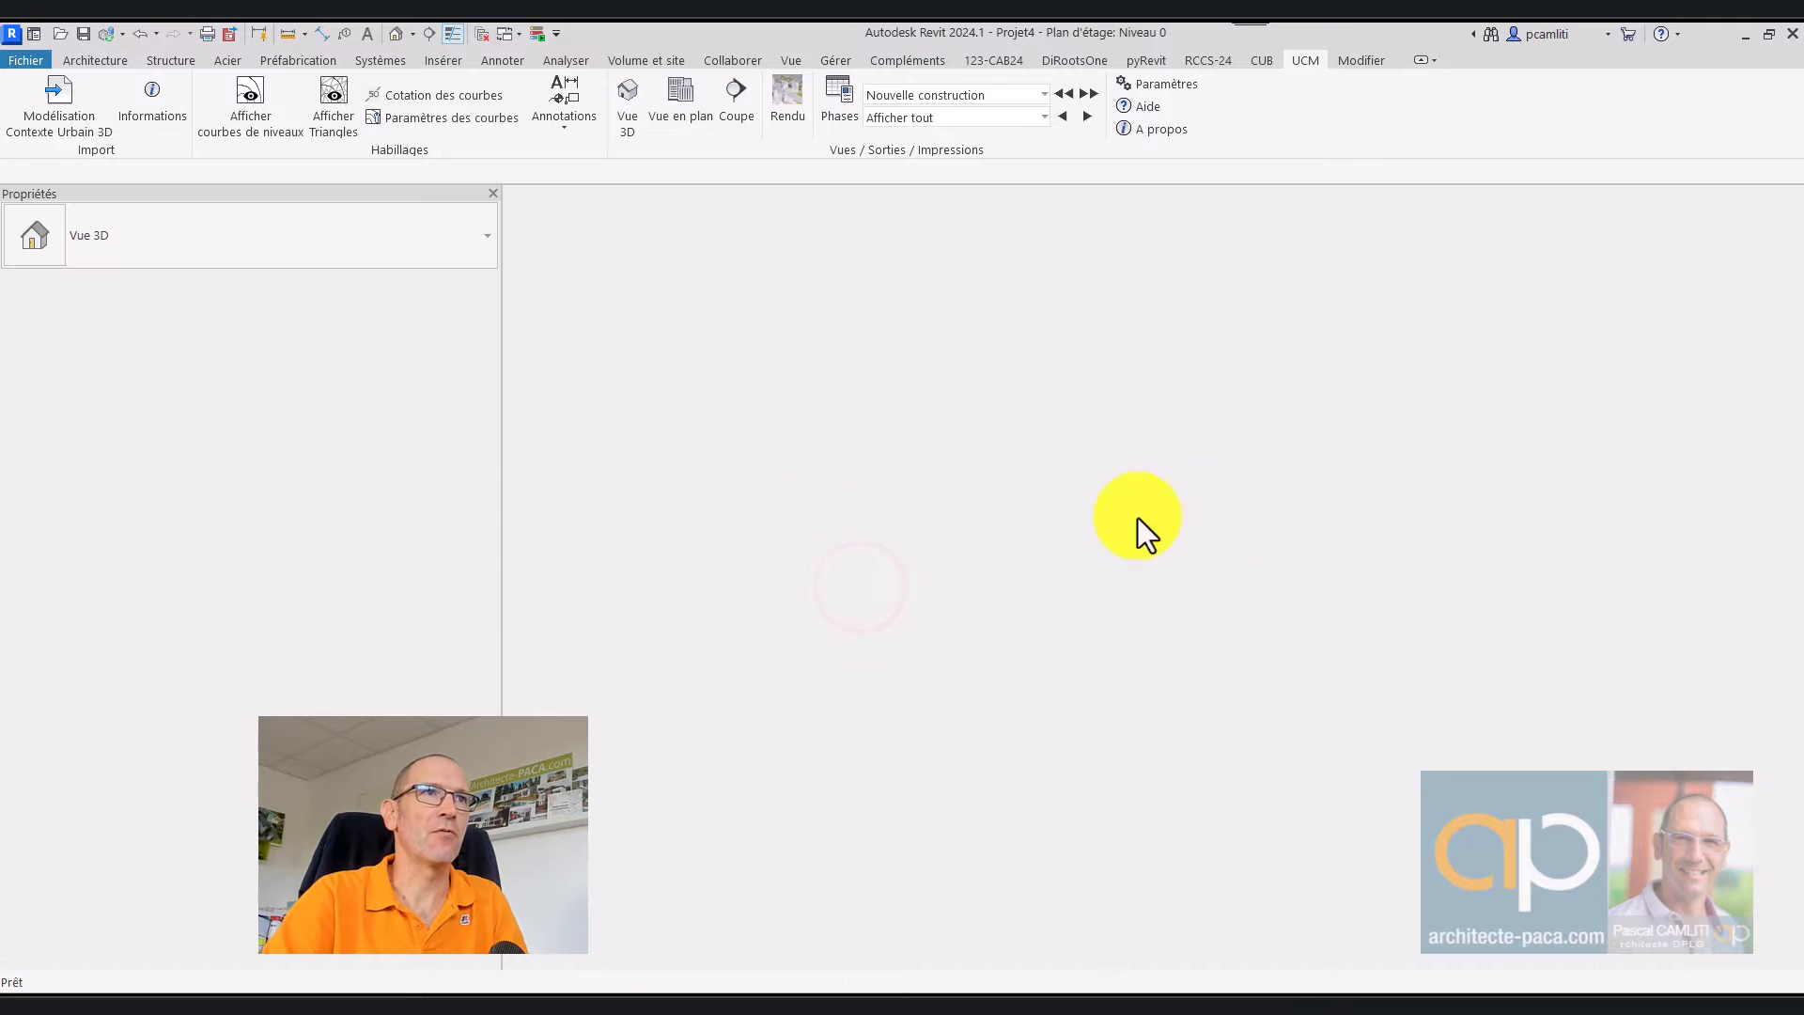
{"action": "left_click", "coordinate": [834, 495]}
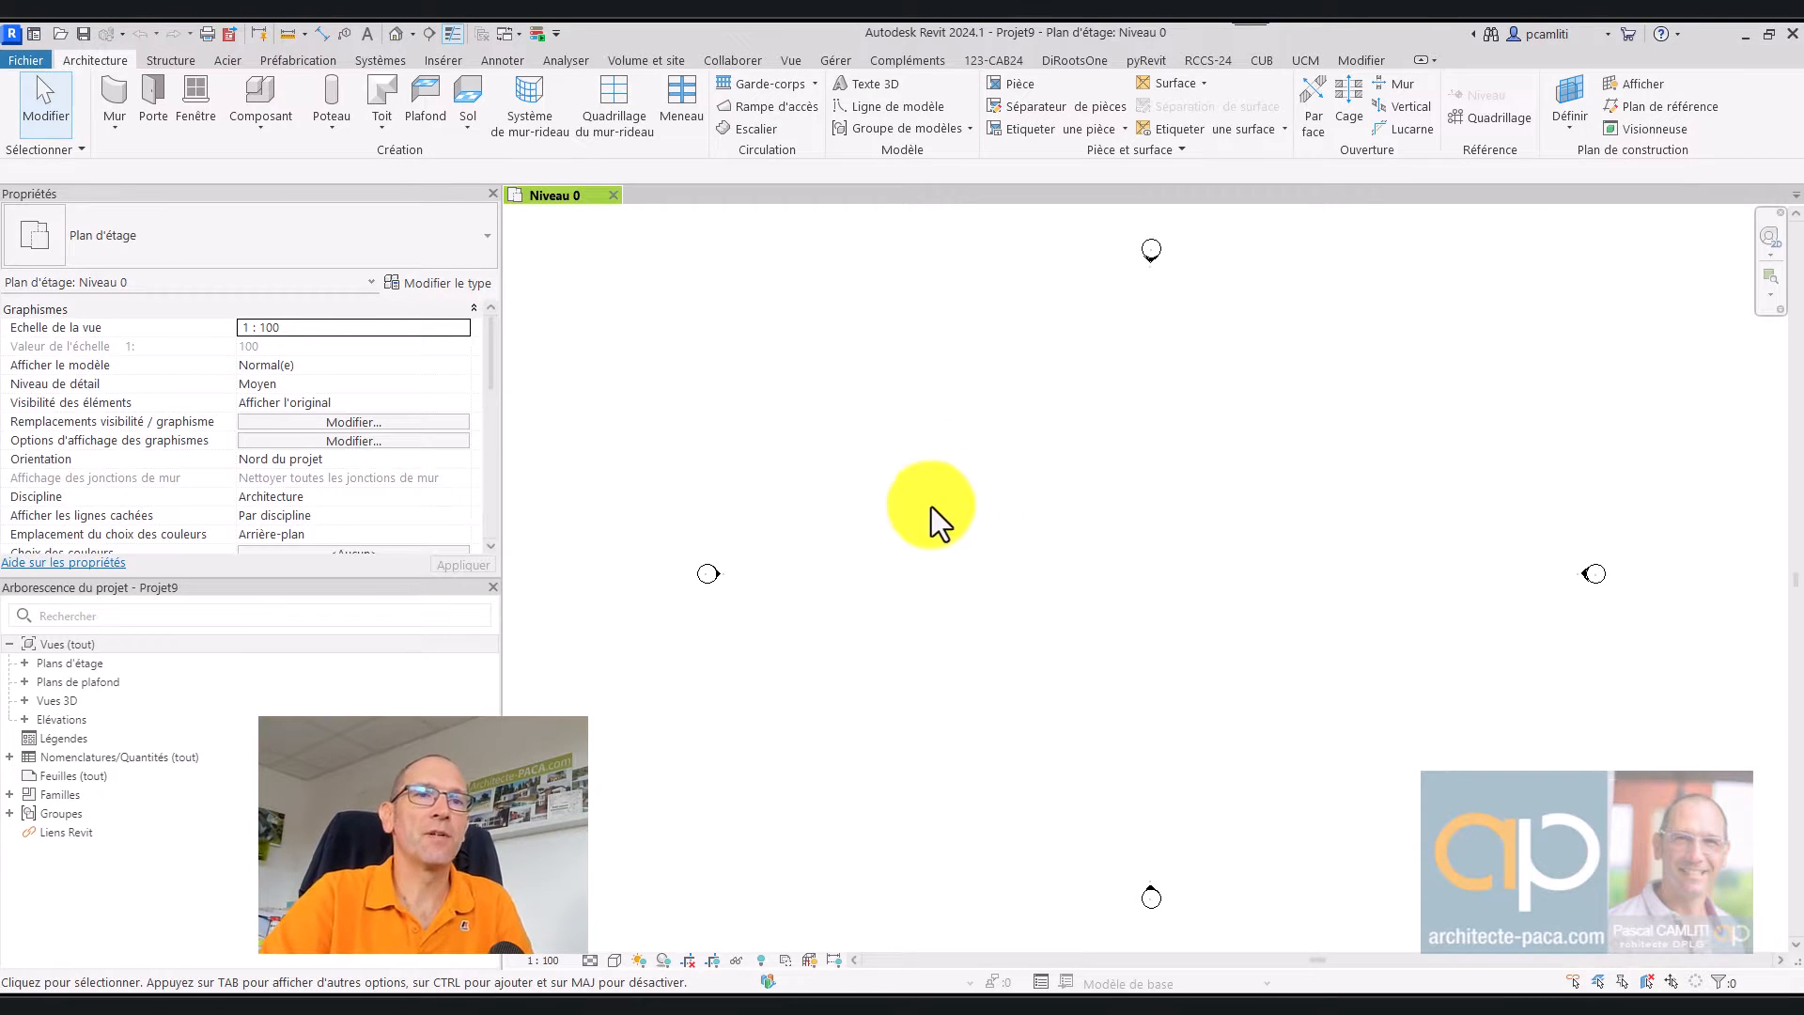
Step: Open the UCM settings, initialising the project with standard metric units and the 3D view
{"action": "left_click", "coordinate": [1306, 60]}
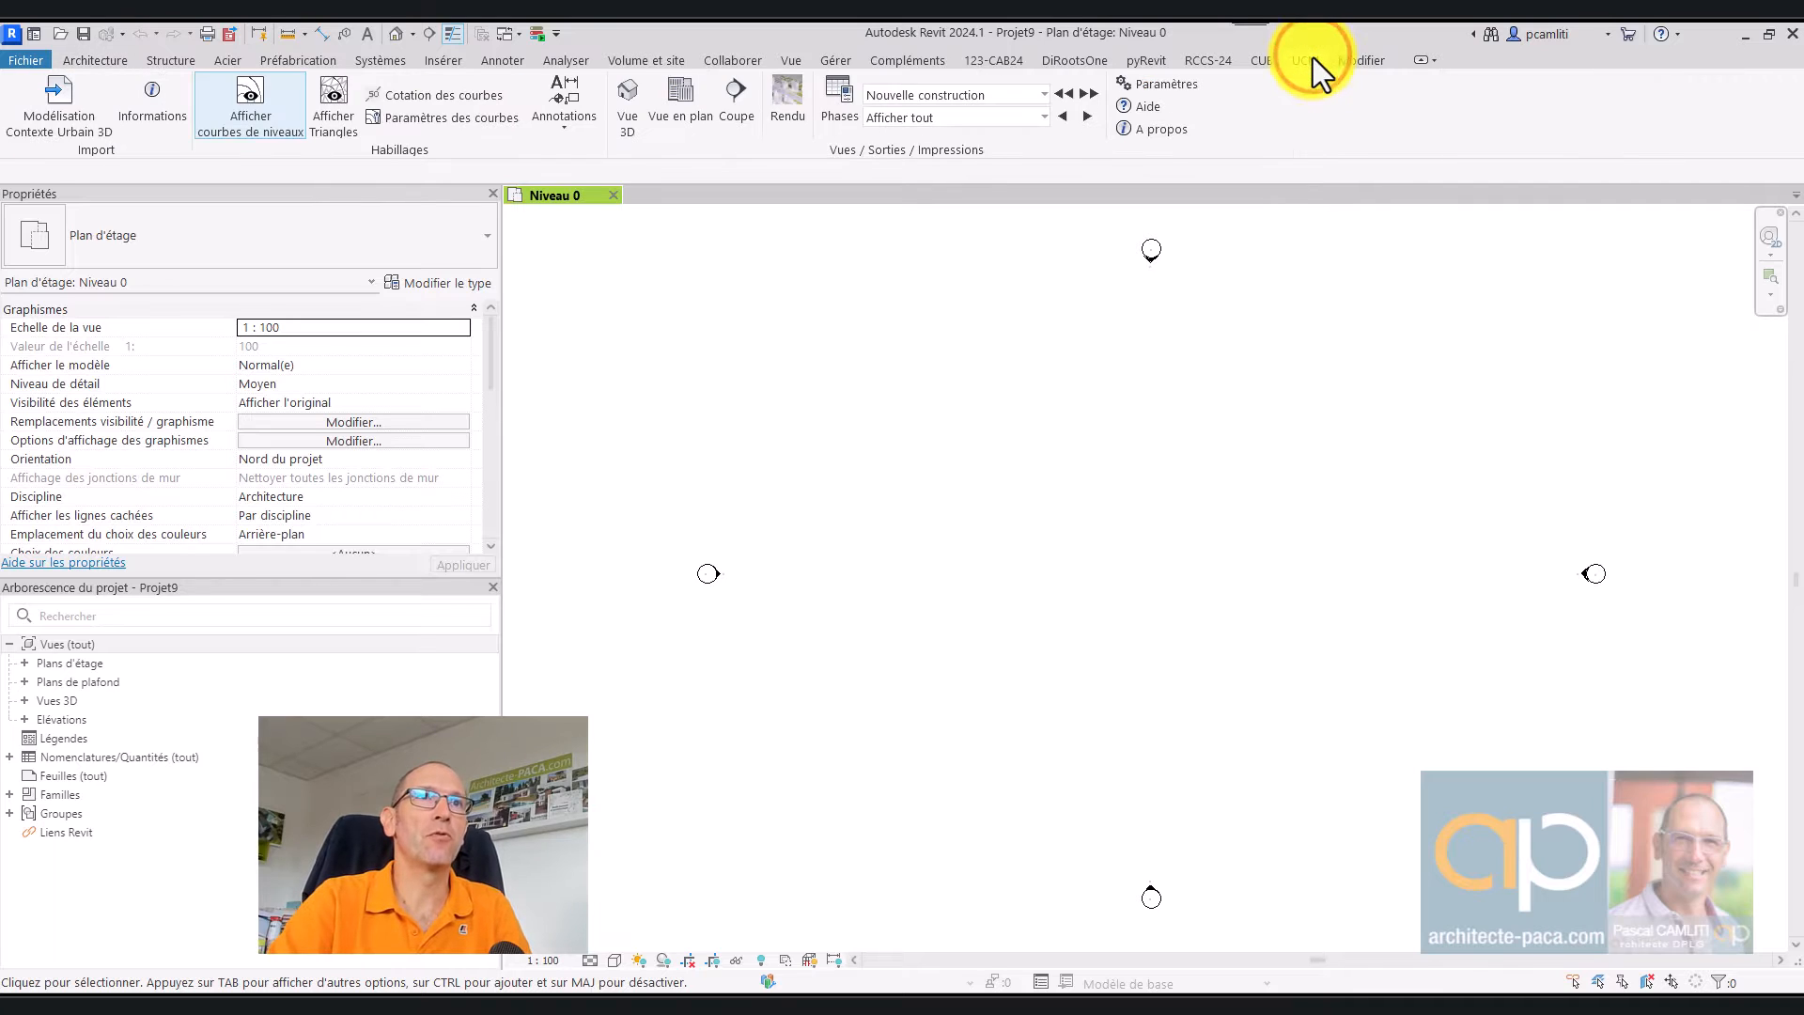
{"action": "left_click", "coordinate": [1168, 86]}
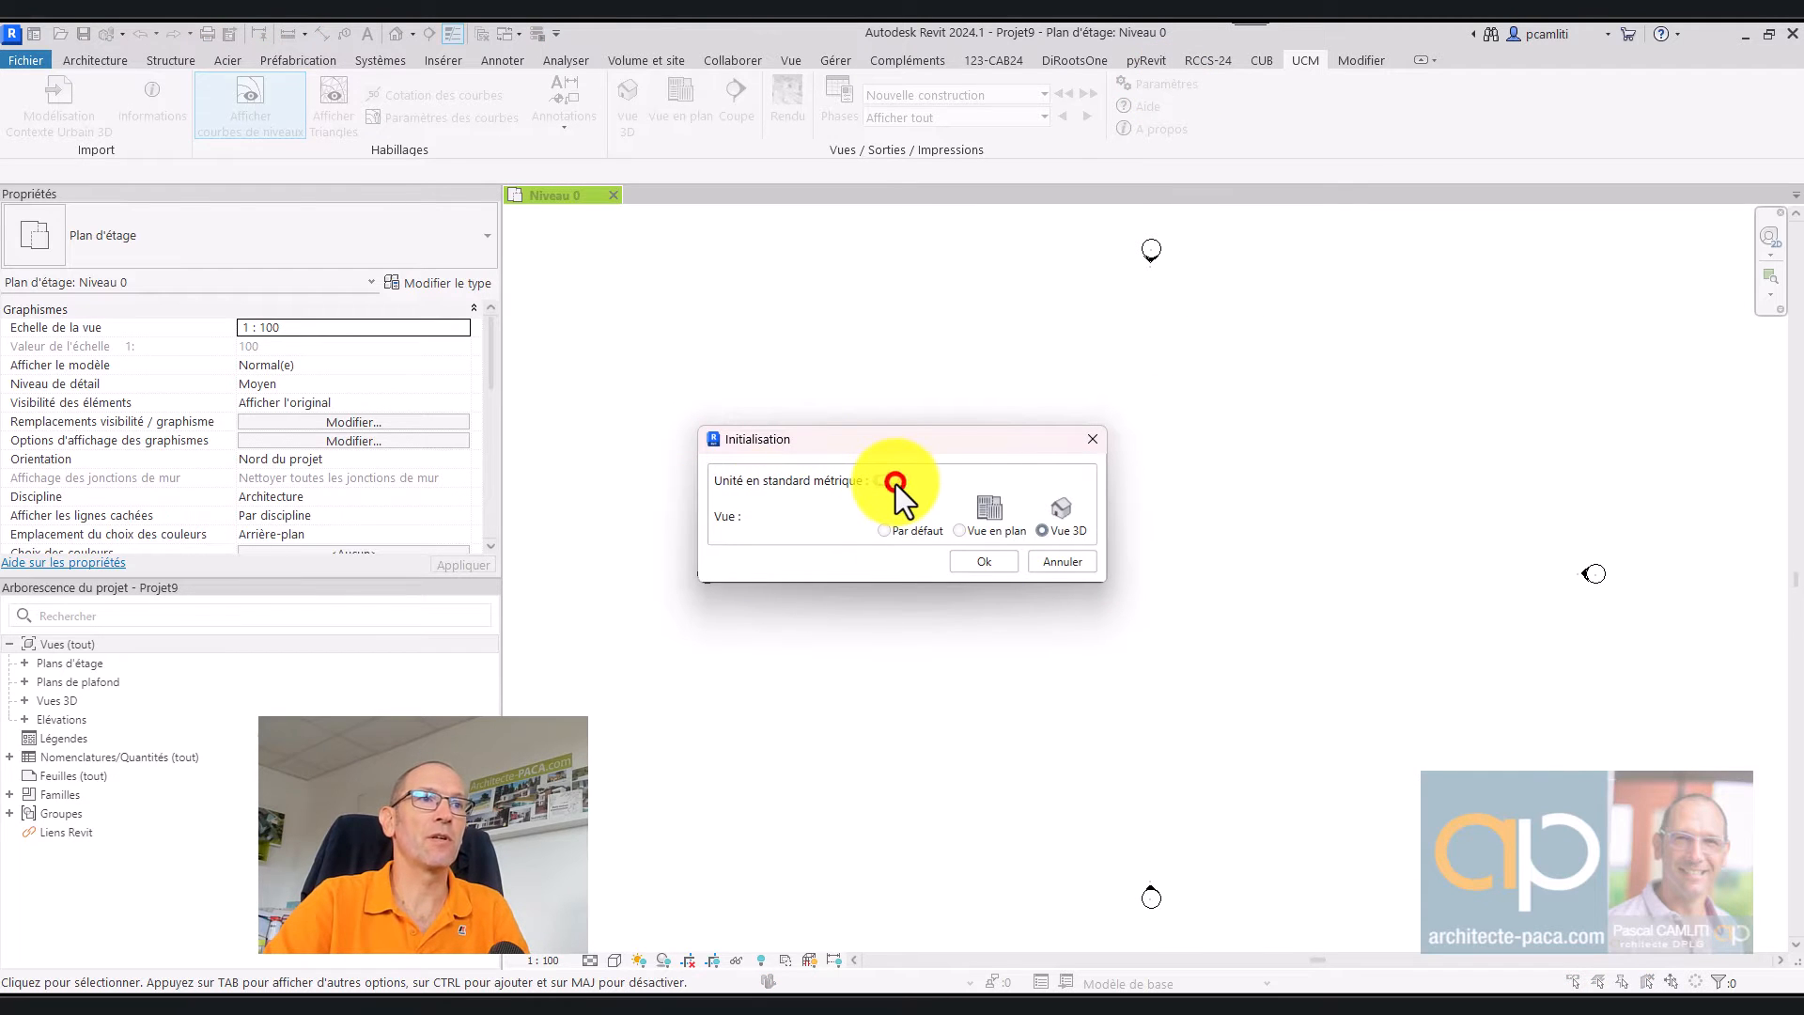
{"action": "left_click", "coordinate": [1002, 562]}
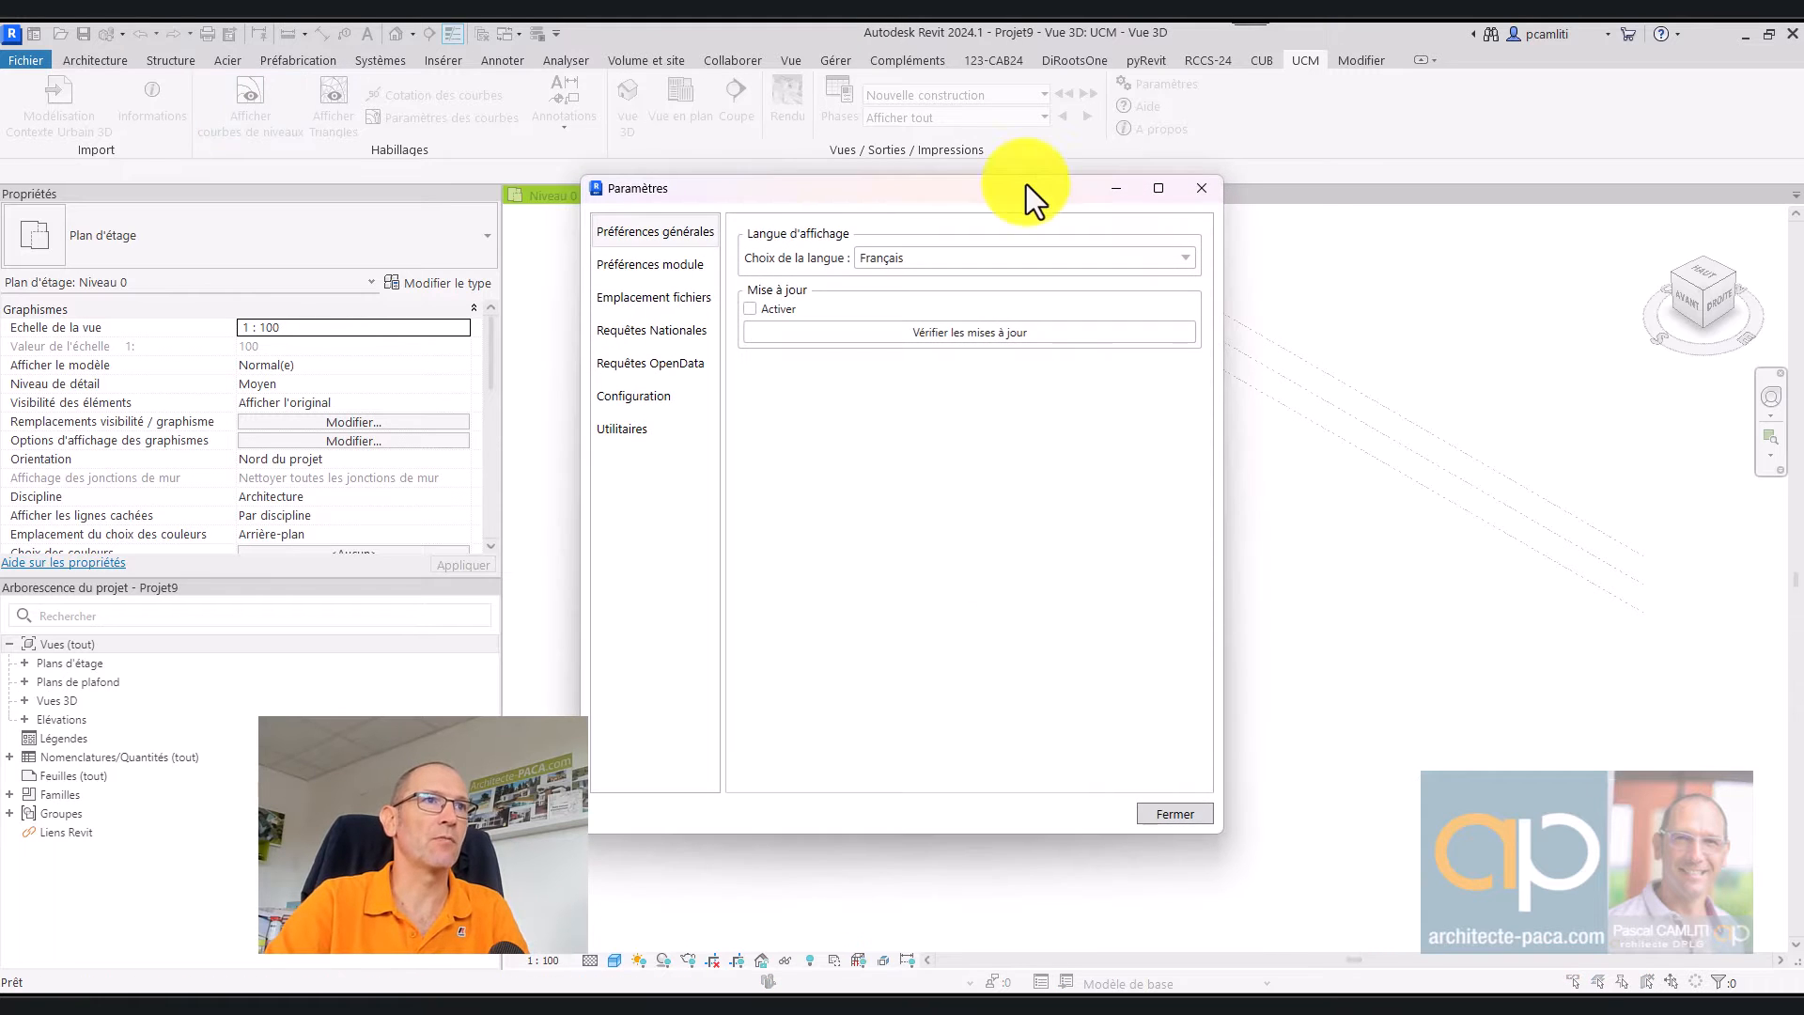
Step: Review the UCM module preferences with their default types, file locations, national and OpenData queries, configuration and utilities, and close the settings
{"action": "left_click_drag", "start_coordinate": [1022, 192], "coordinate": [1105, 207]}
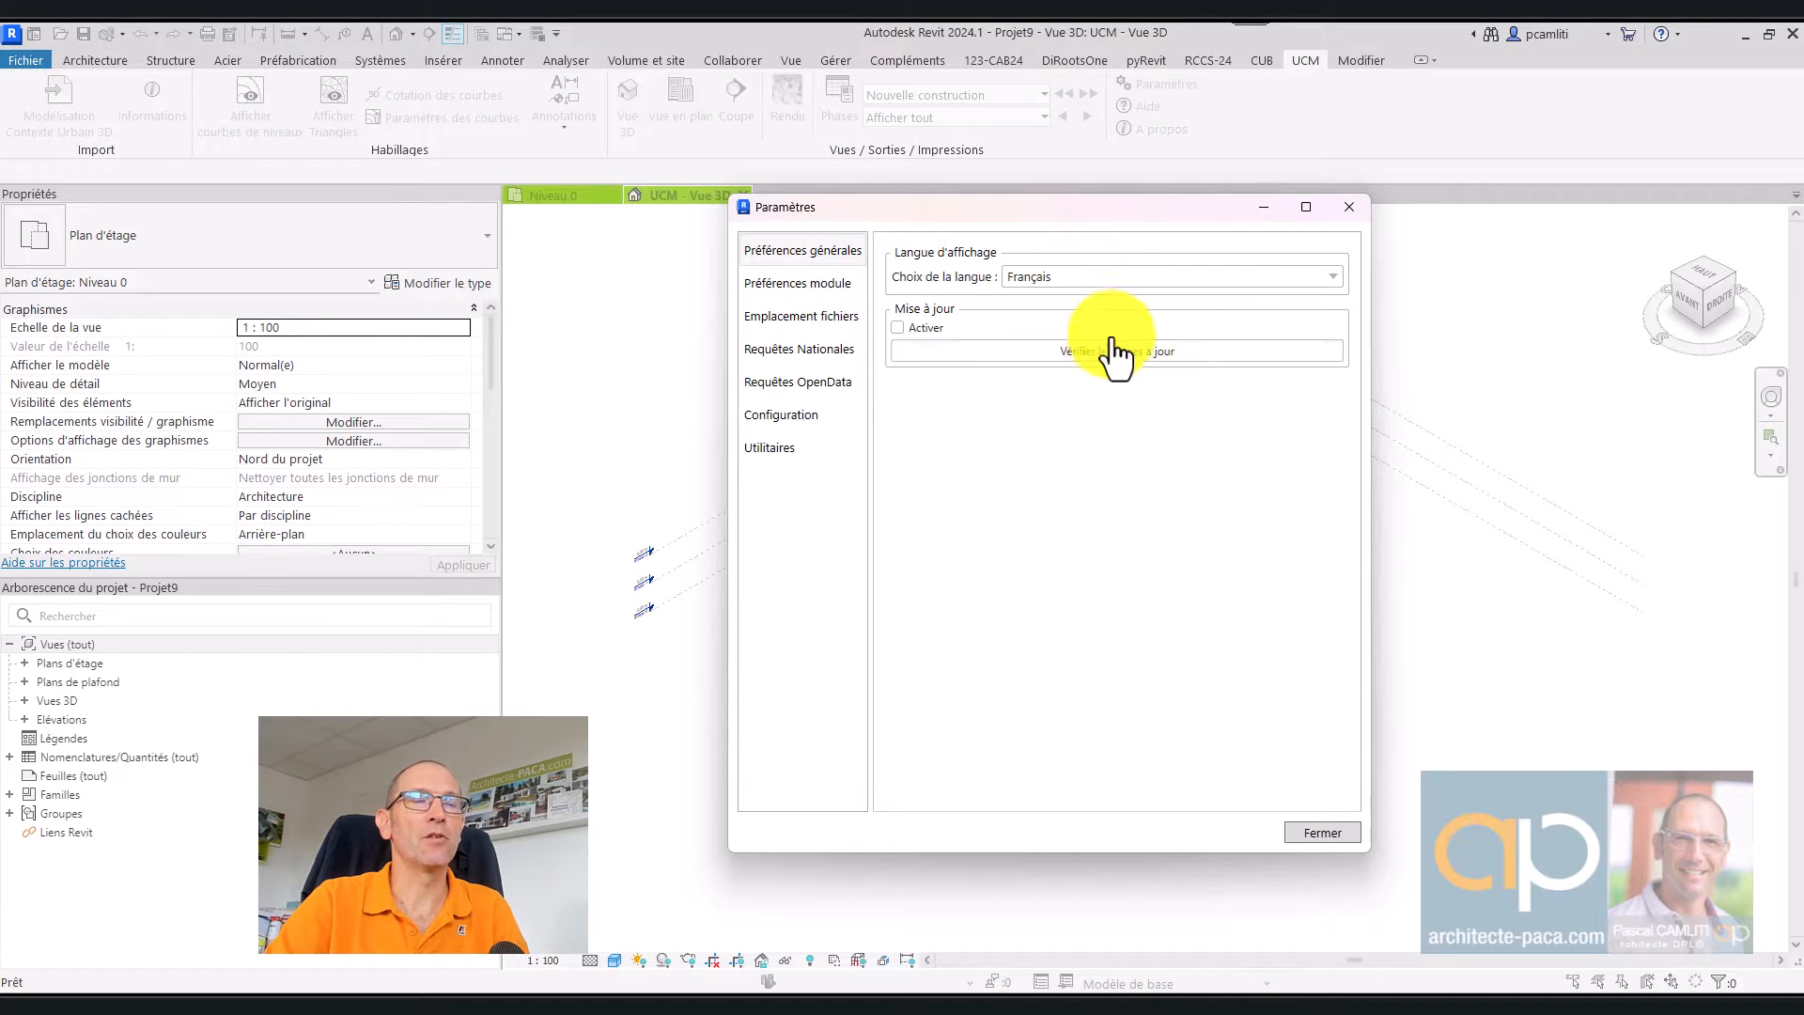
{"action": "left_click", "coordinate": [821, 293]}
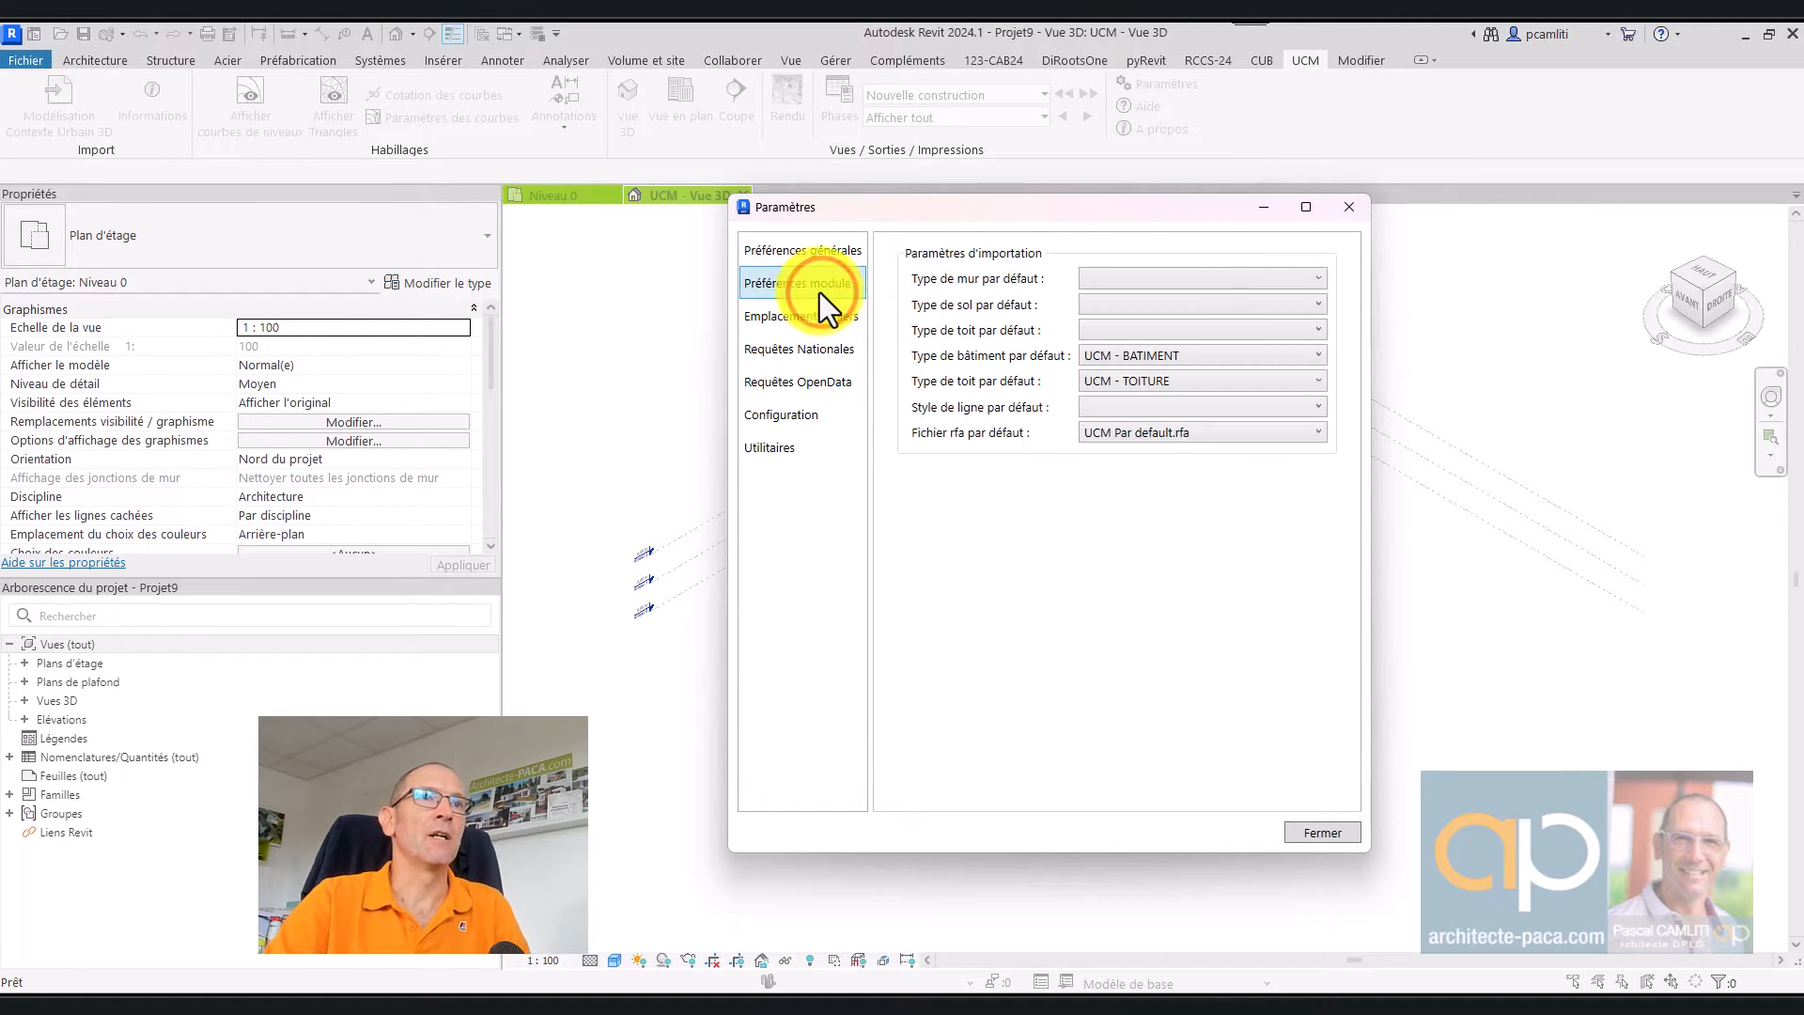
{"action": "left_click", "coordinate": [1100, 284]}
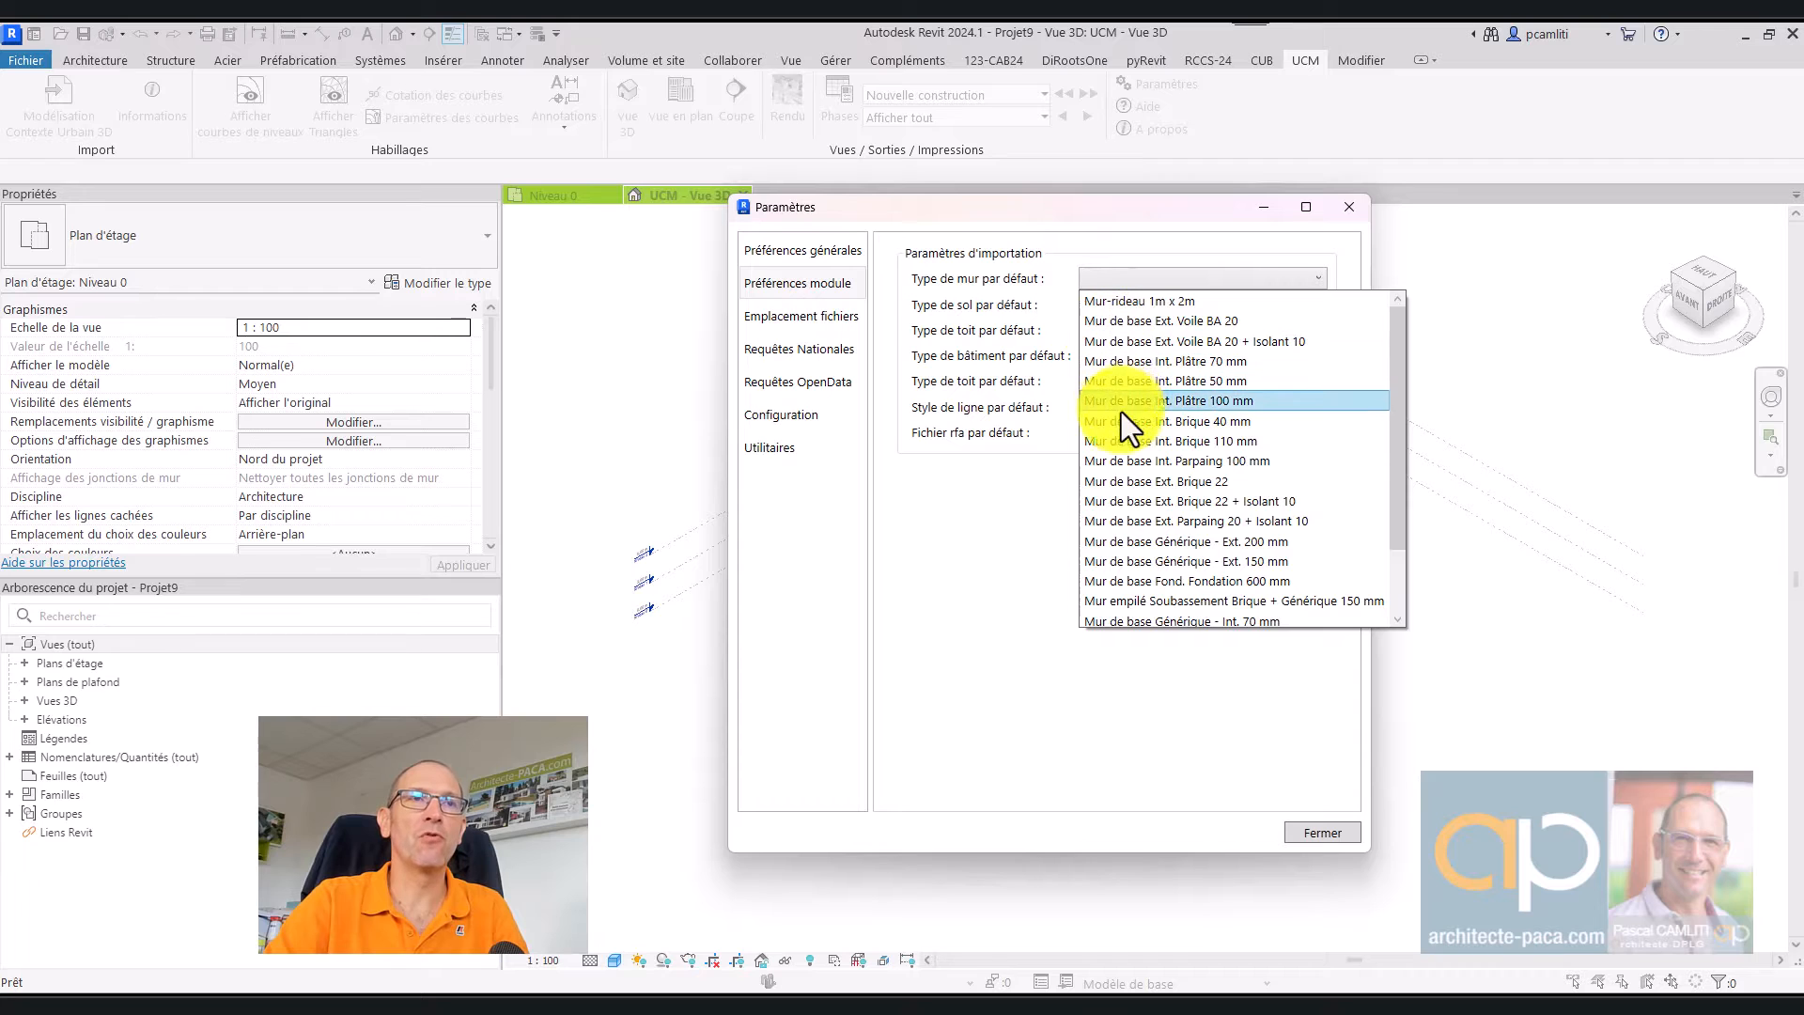
{"action": "left_click", "coordinate": [1041, 487]}
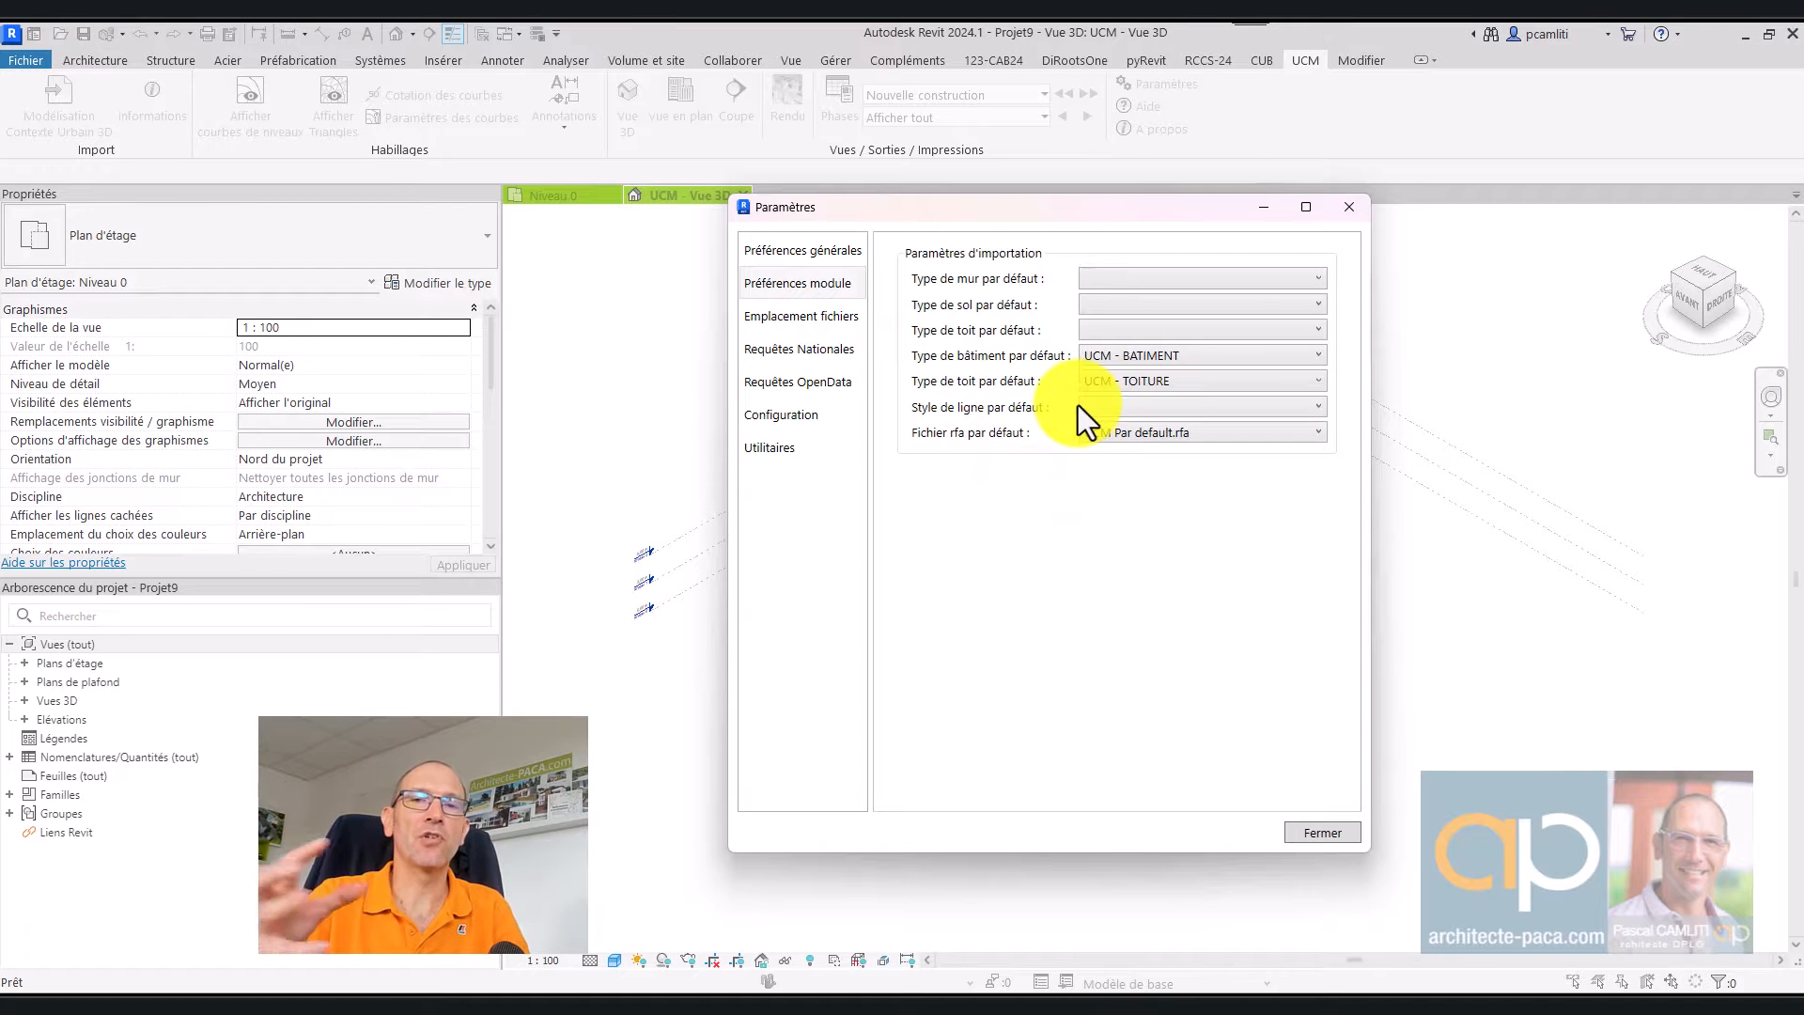
{"action": "left_click", "coordinate": [1135, 304]}
{"action": "left_click", "coordinate": [1052, 309]}
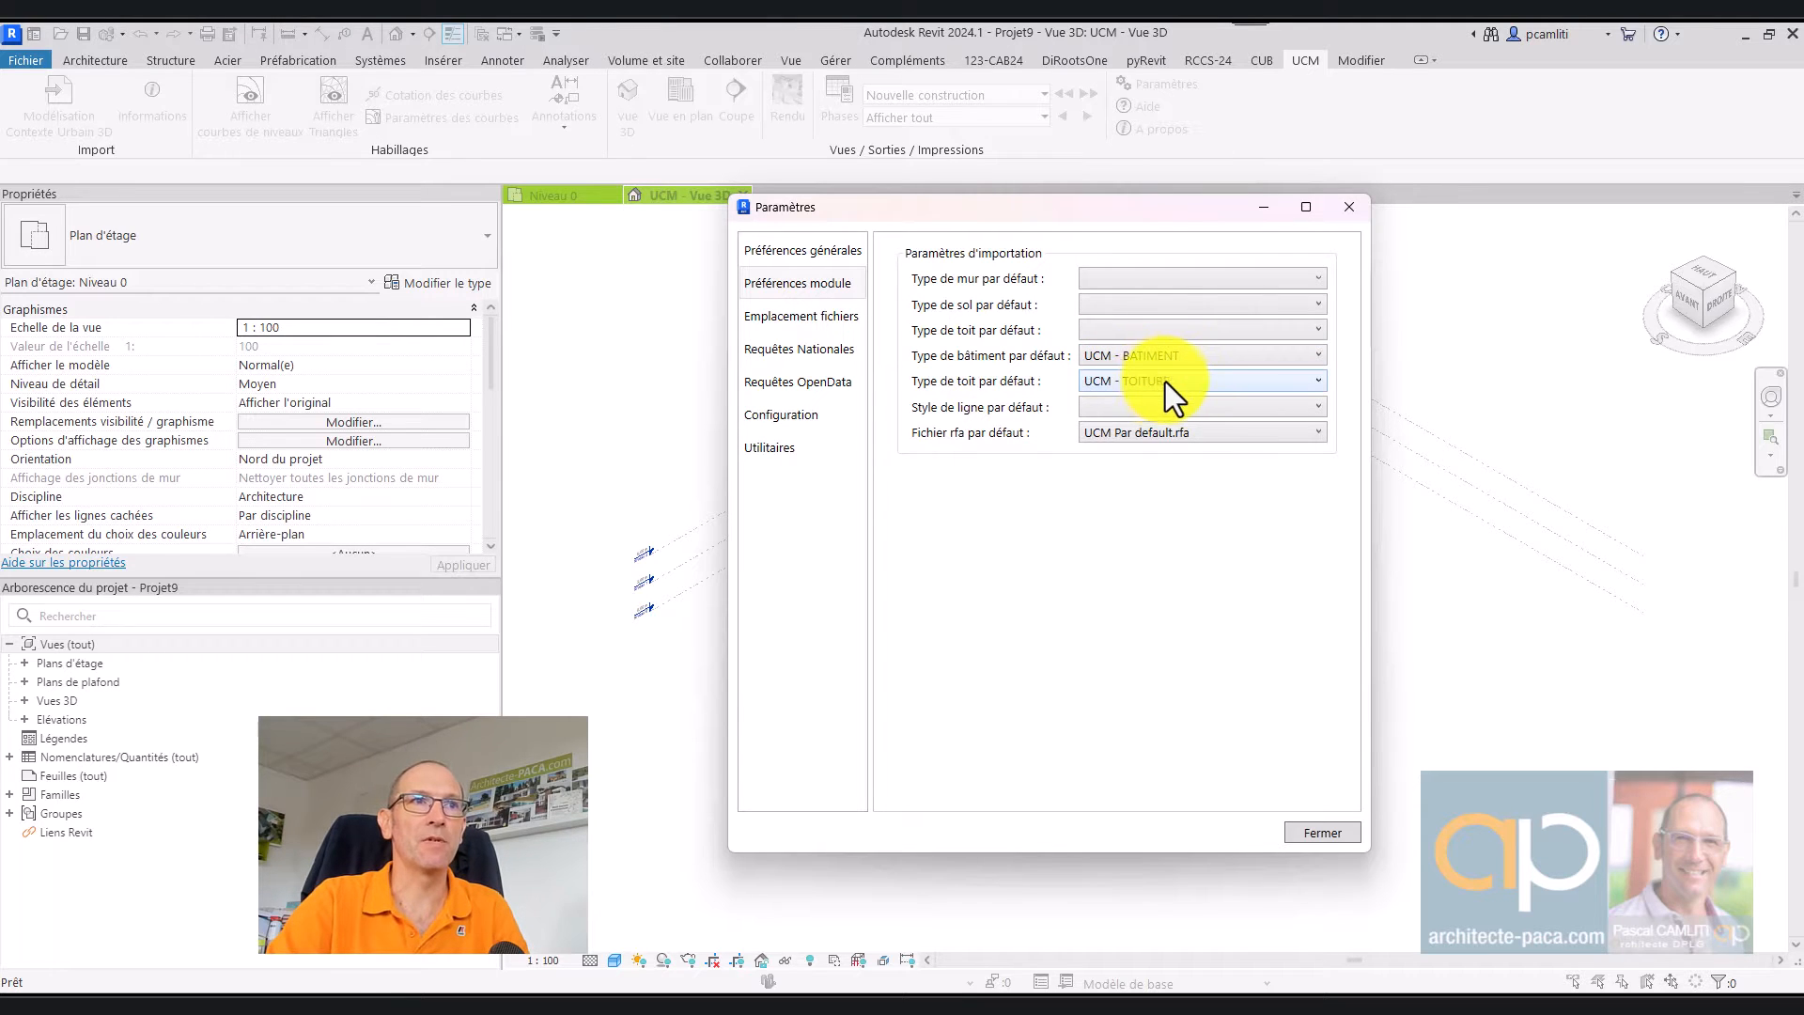
{"action": "left_click", "coordinate": [848, 318]}
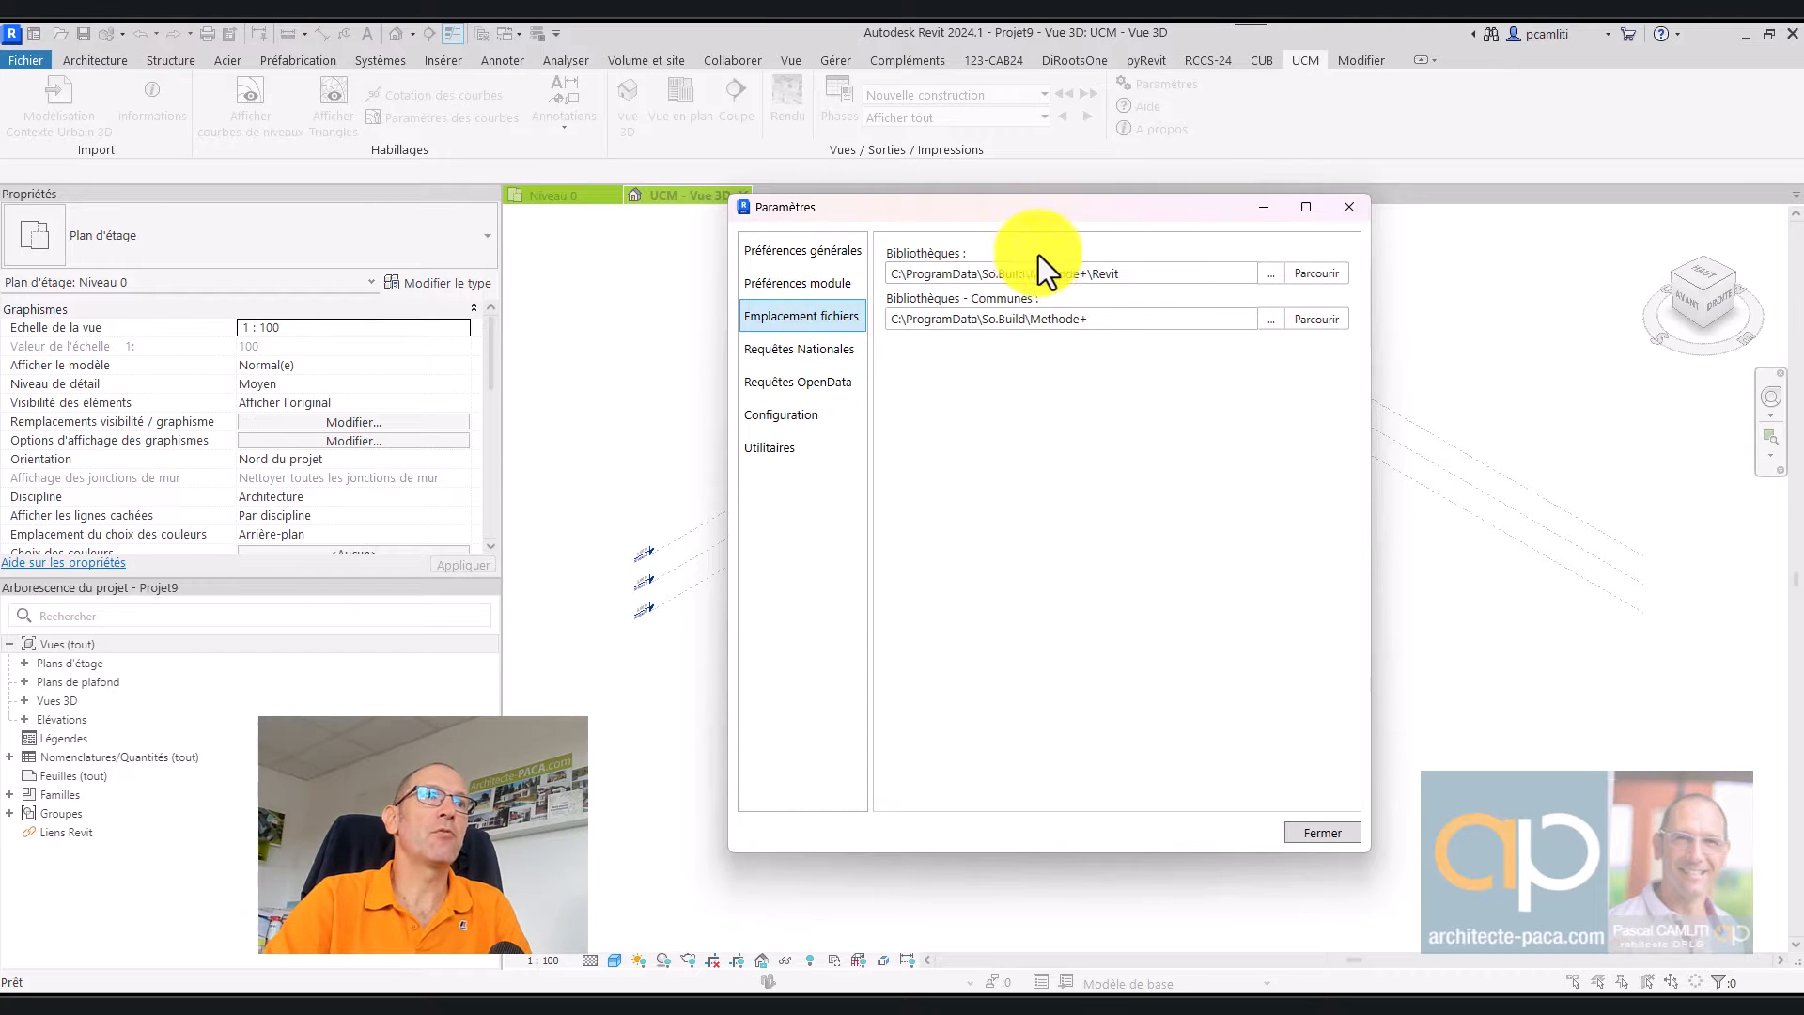
{"action": "left_click", "coordinate": [849, 351]}
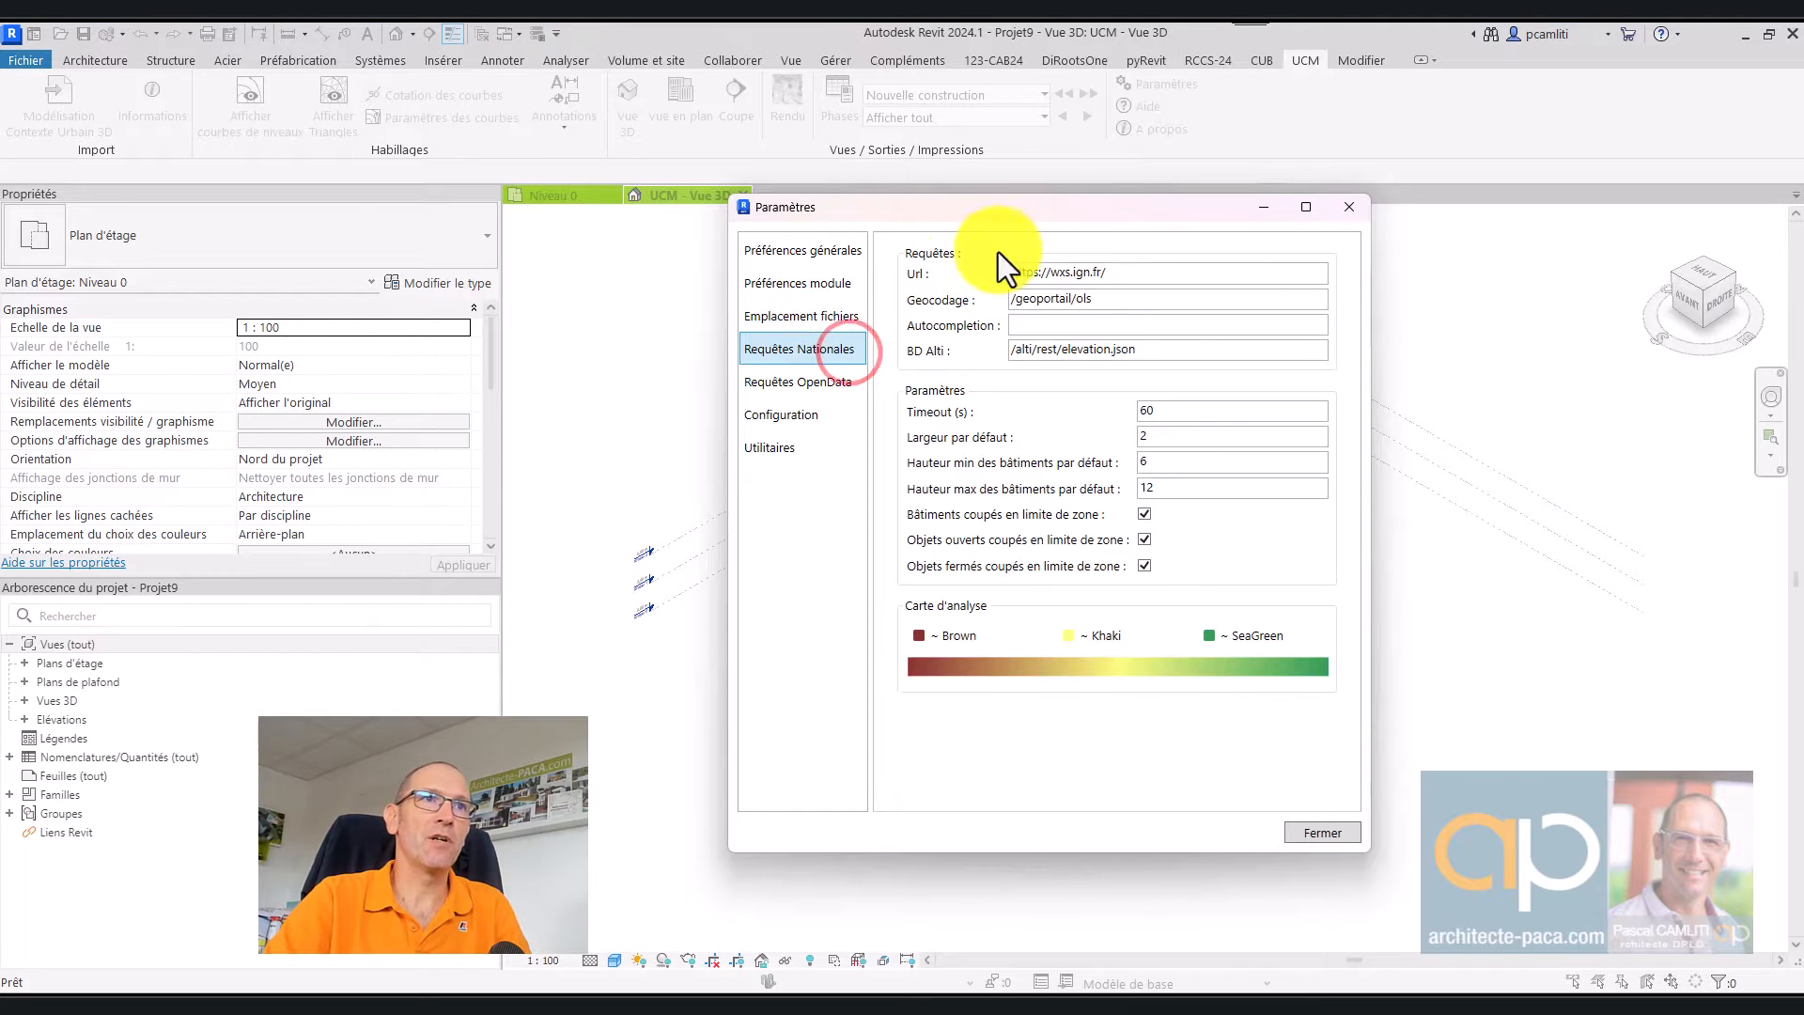
{"action": "left_click", "coordinate": [842, 384]}
{"action": "left_click", "coordinate": [816, 418]}
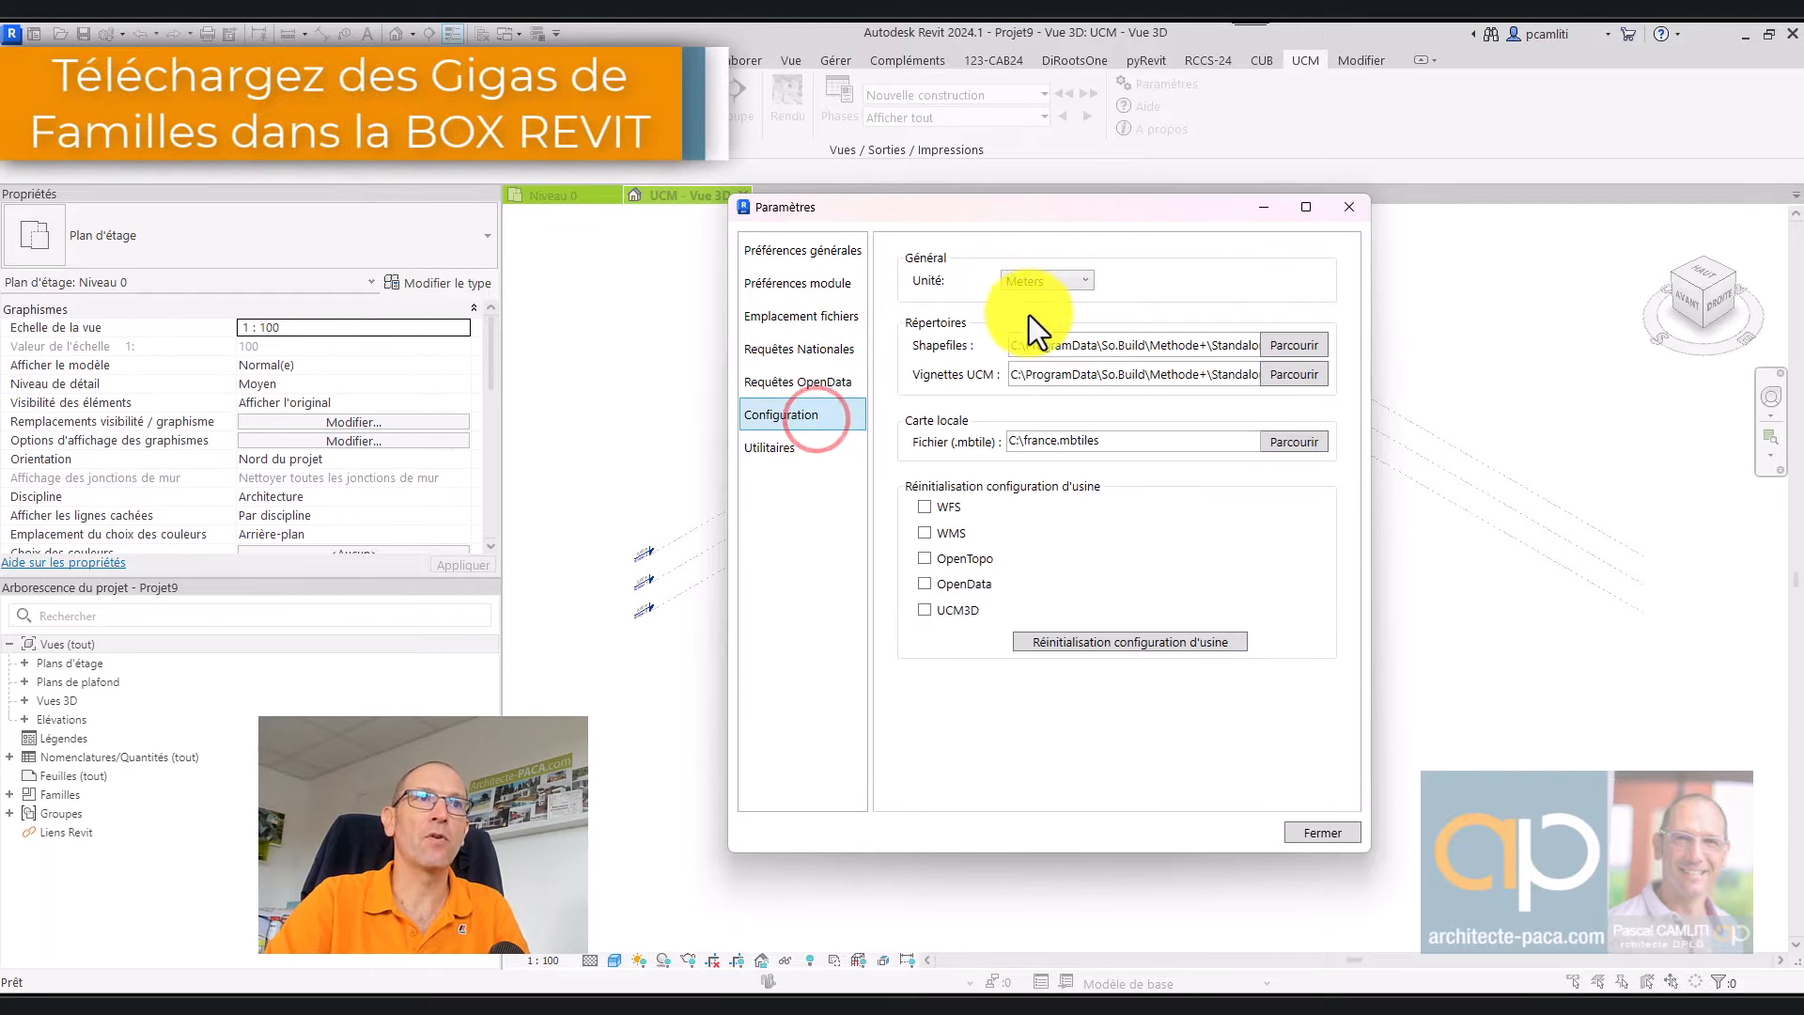
{"action": "left_click", "coordinate": [803, 451]}
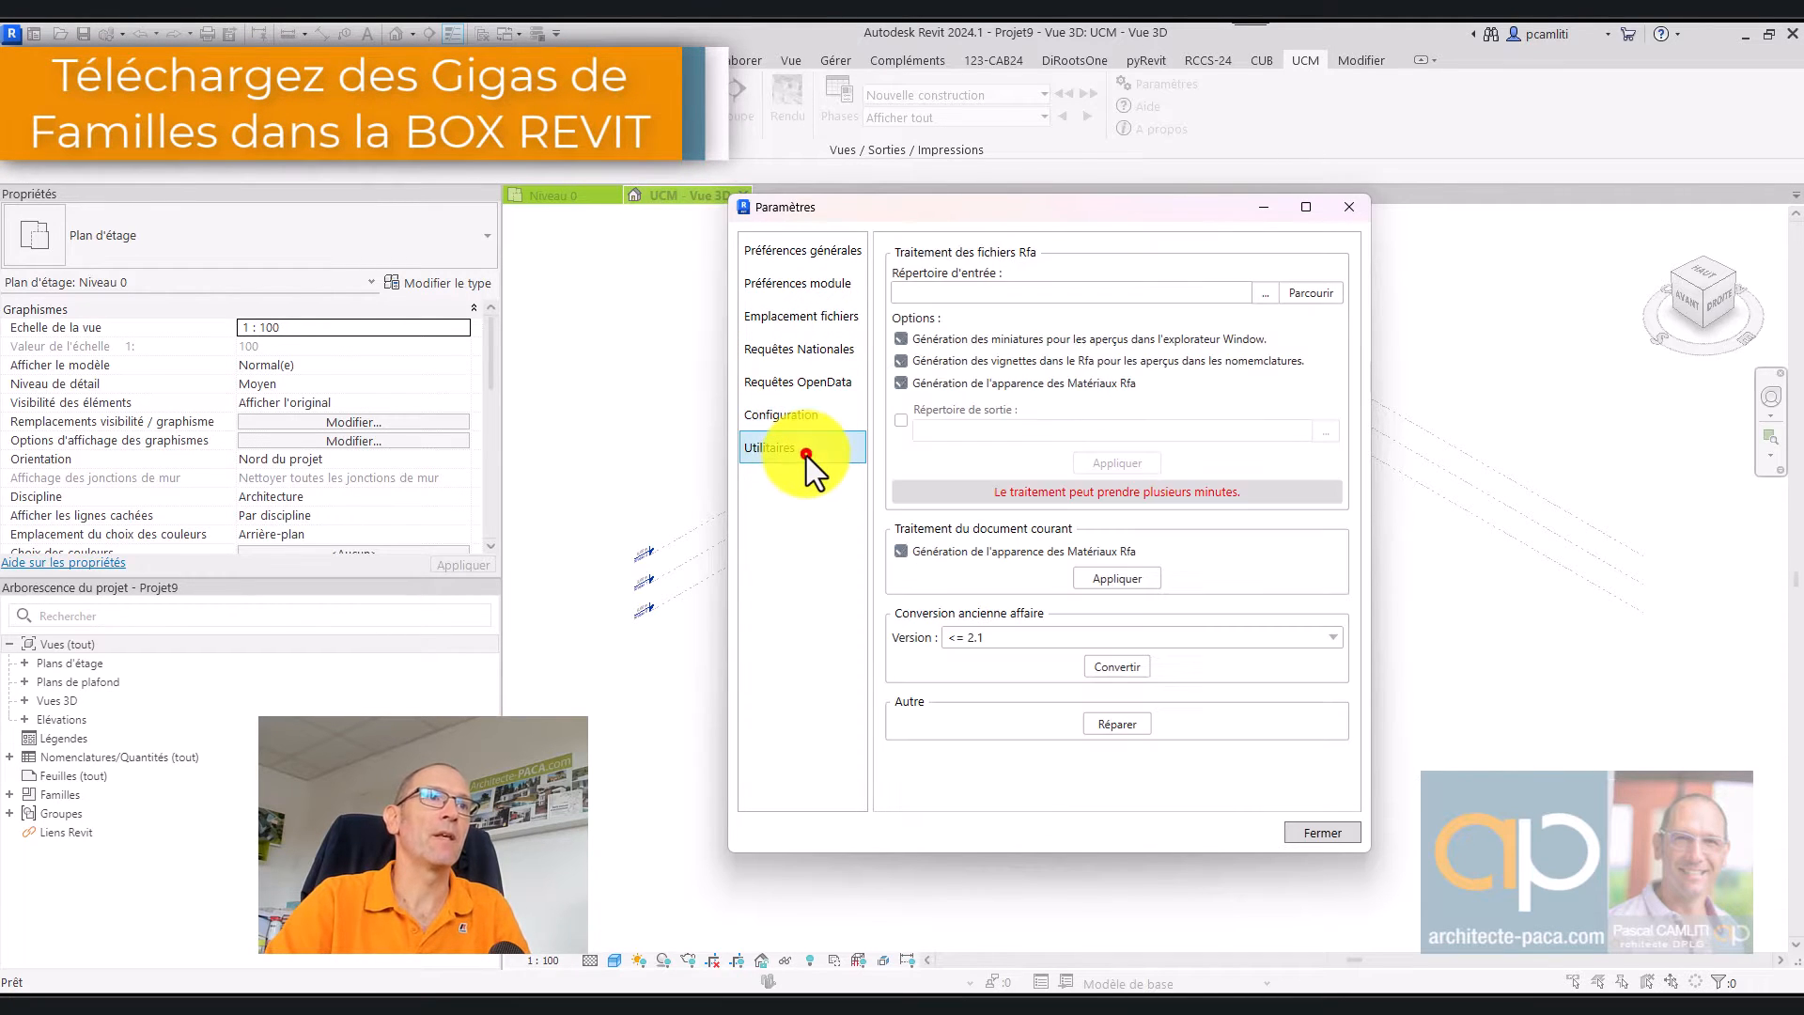
{"action": "left_click", "coordinate": [1299, 835]}
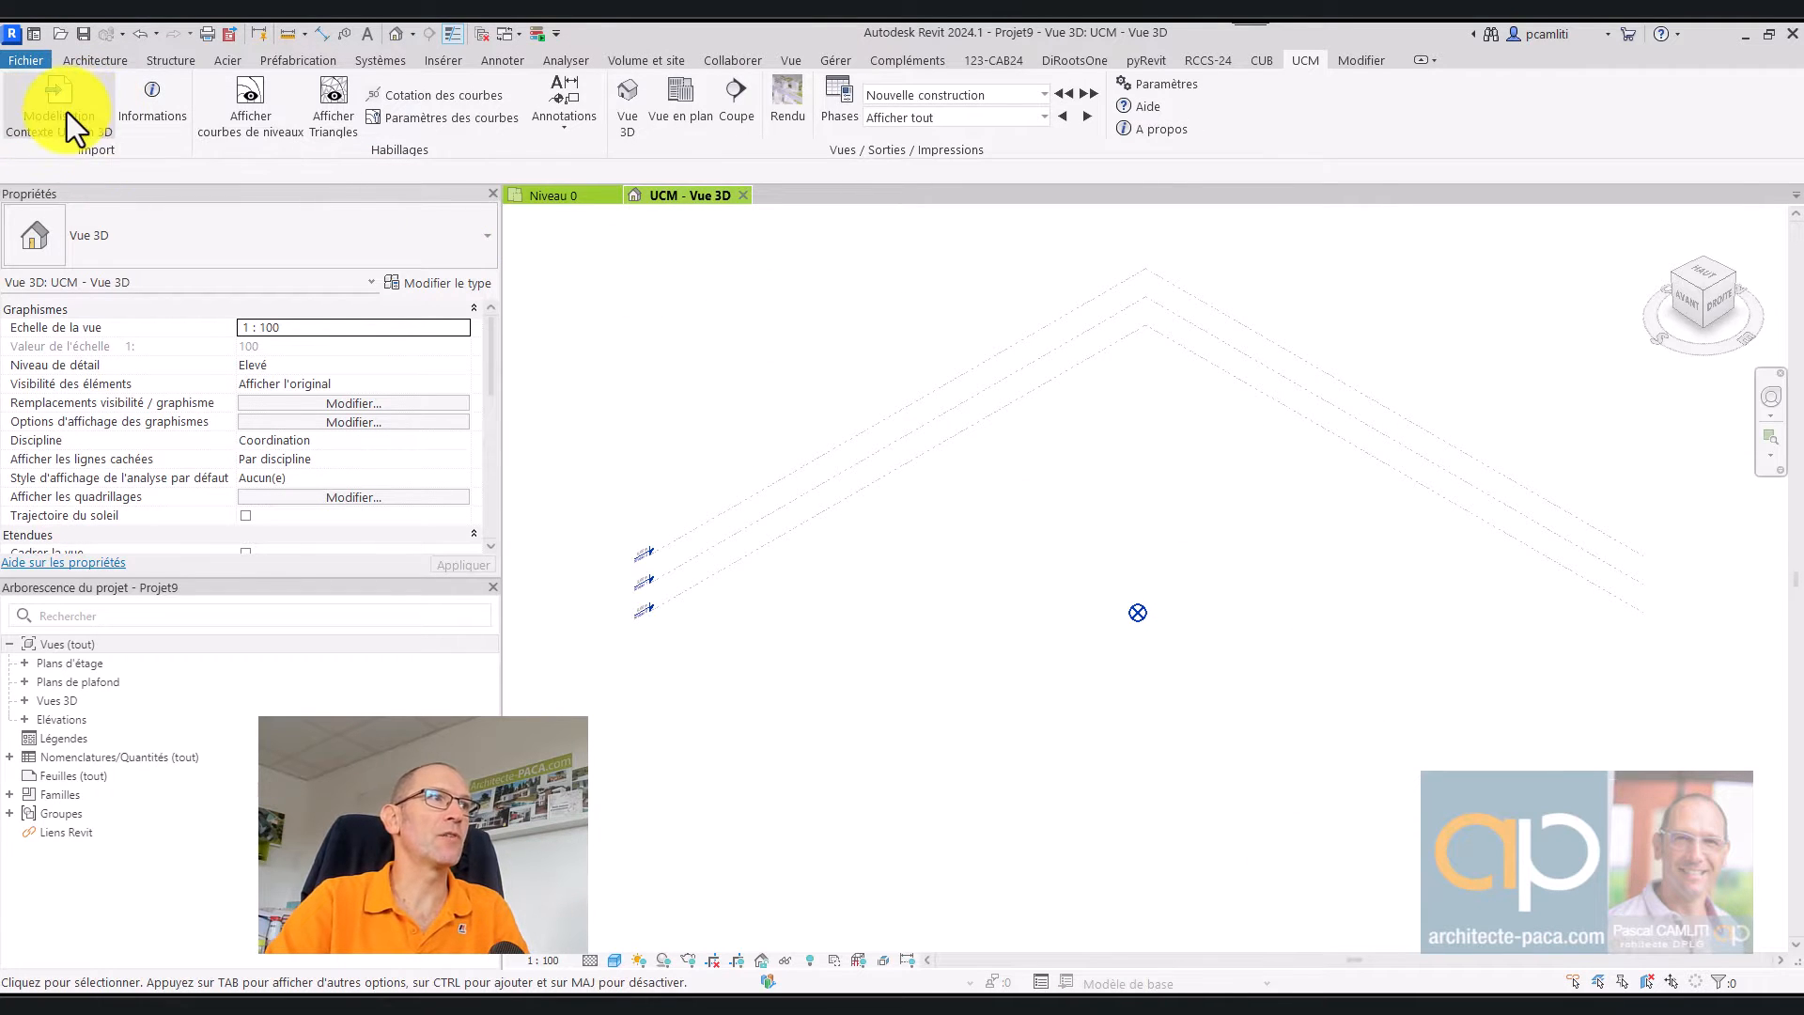
Step: Open the UCM 3D urban context modelling window and permanently delete the place Agence 2
{"action": "left_click", "coordinate": [73, 107]}
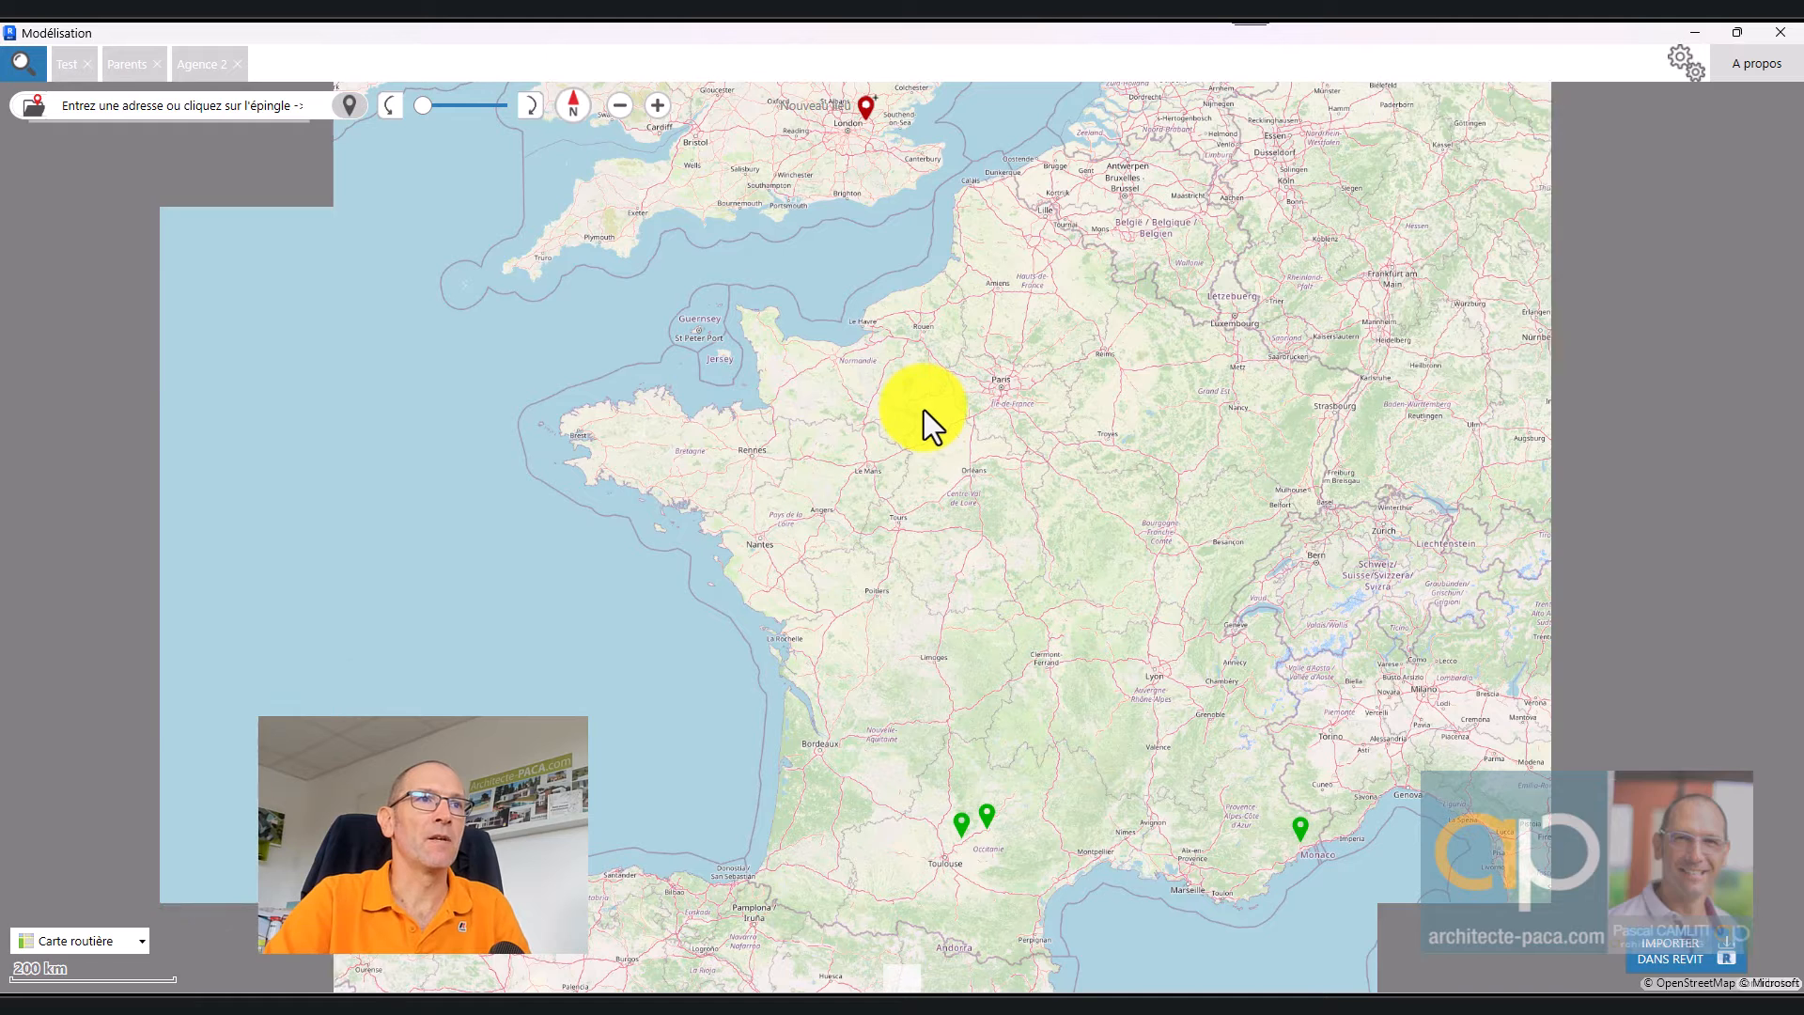
{"action": "left_click", "coordinate": [212, 72]}
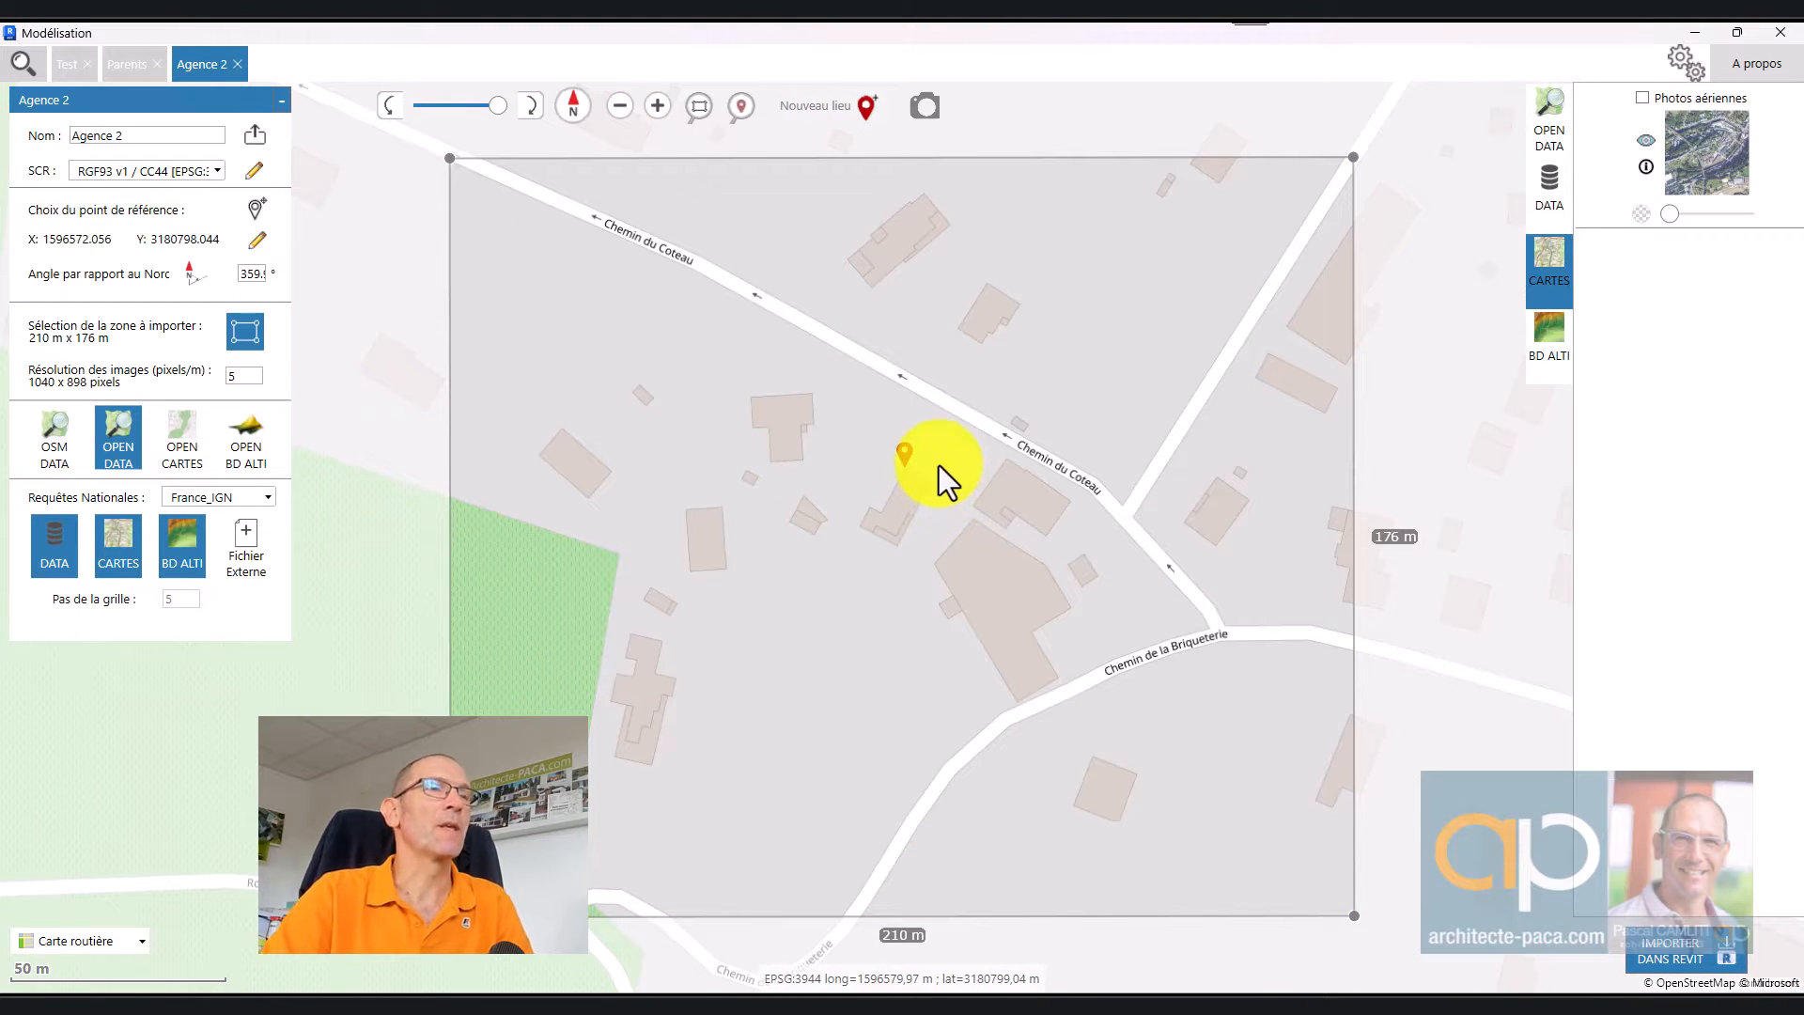
{"action": "left_click", "coordinate": [239, 63]}
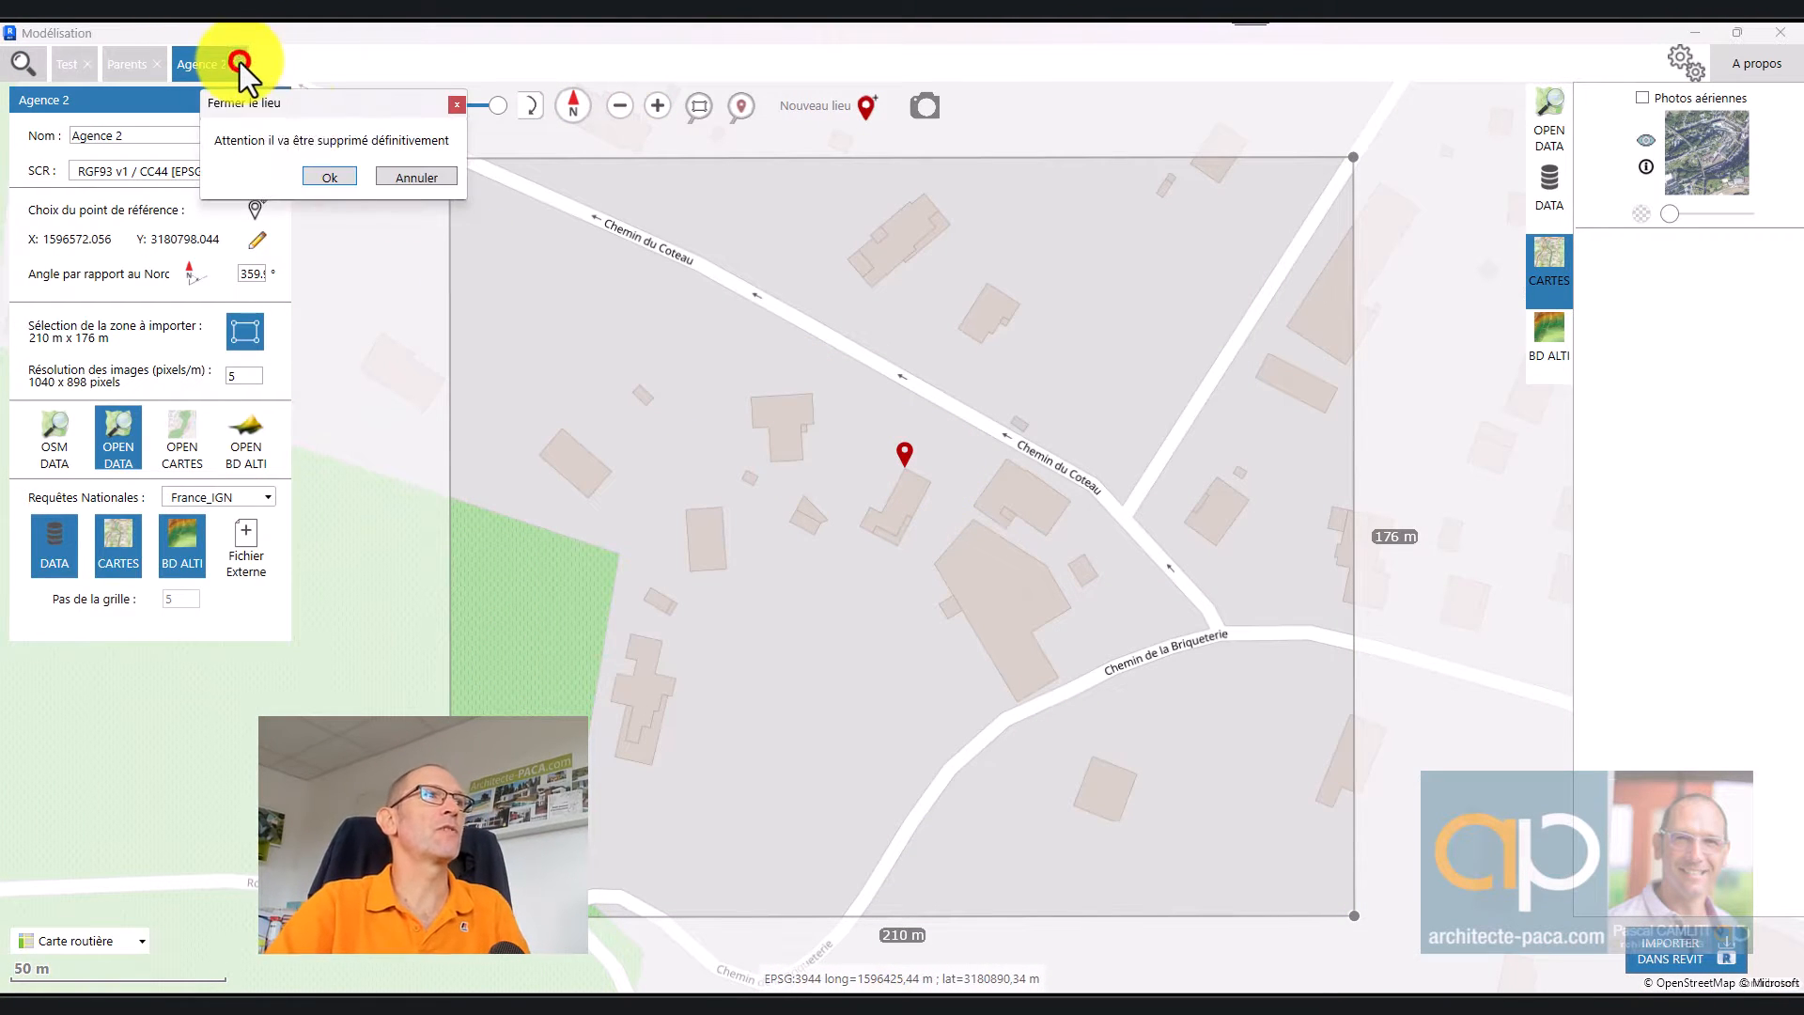
{"action": "left_click", "coordinate": [326, 178]}
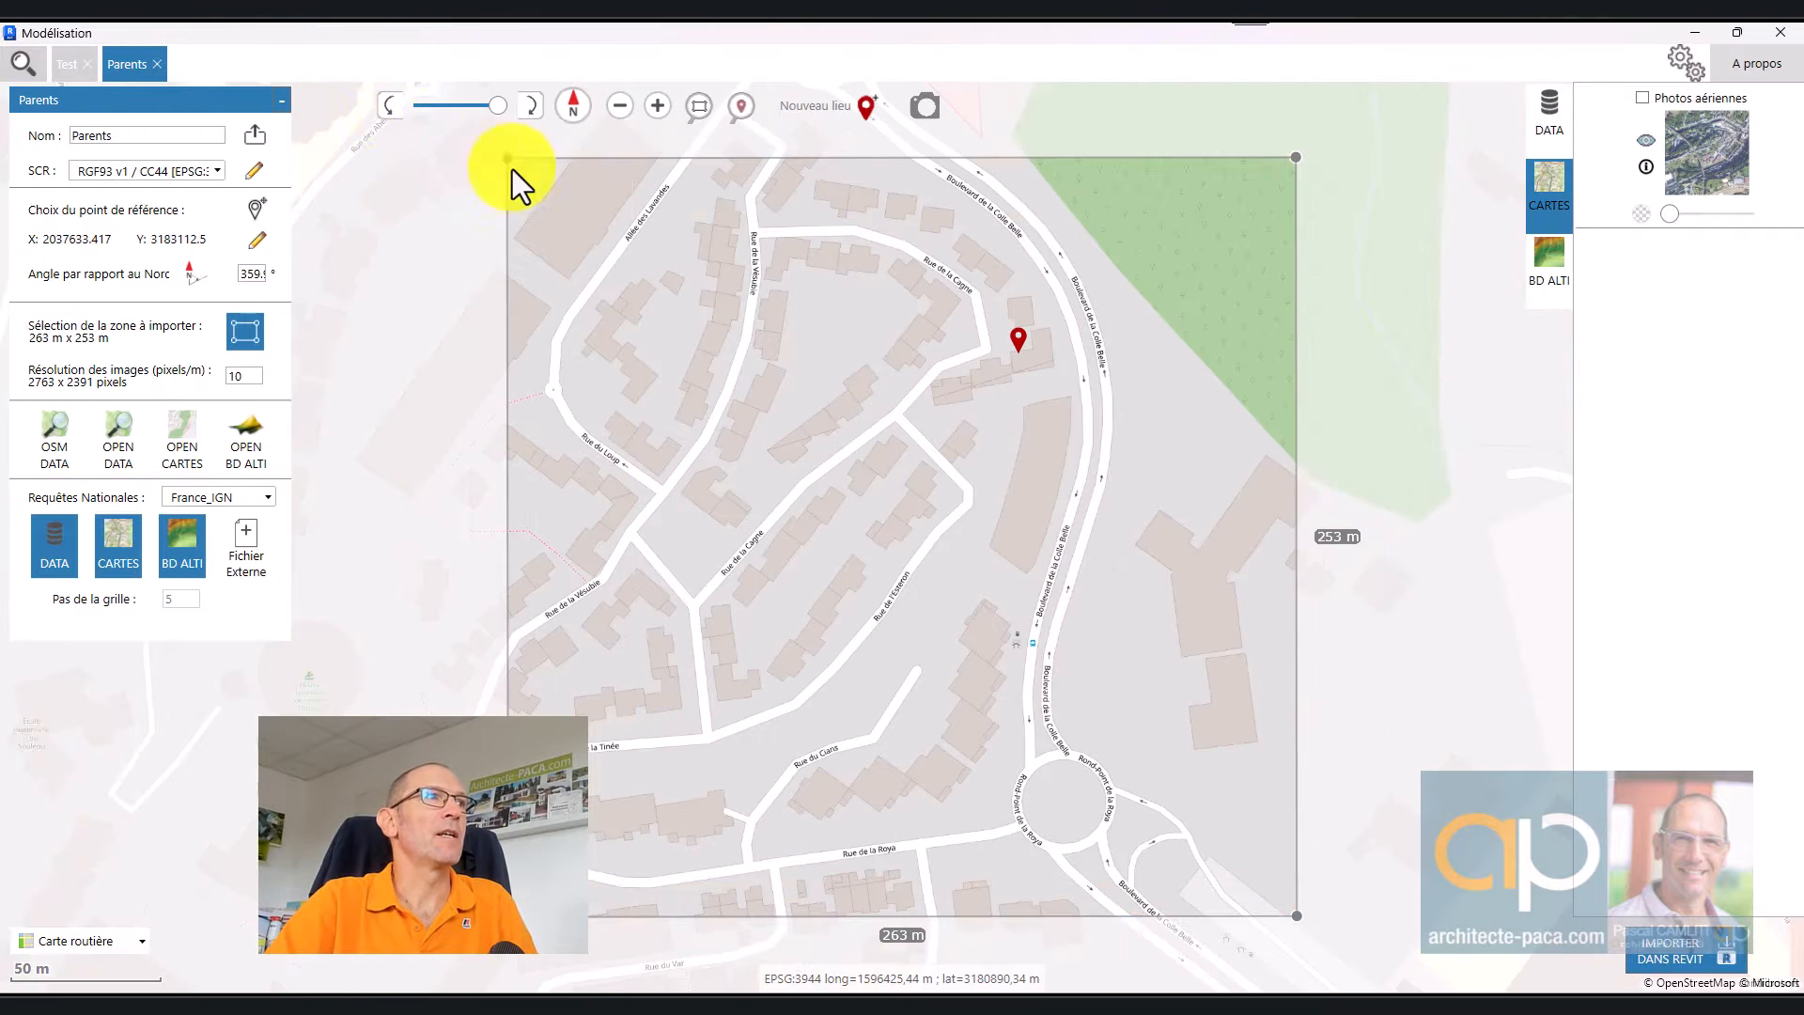
Step: Search the map for the agency's street address, create a place from the matching suggestion and name it Agence 3
{"action": "left_click", "coordinate": [26, 71]}
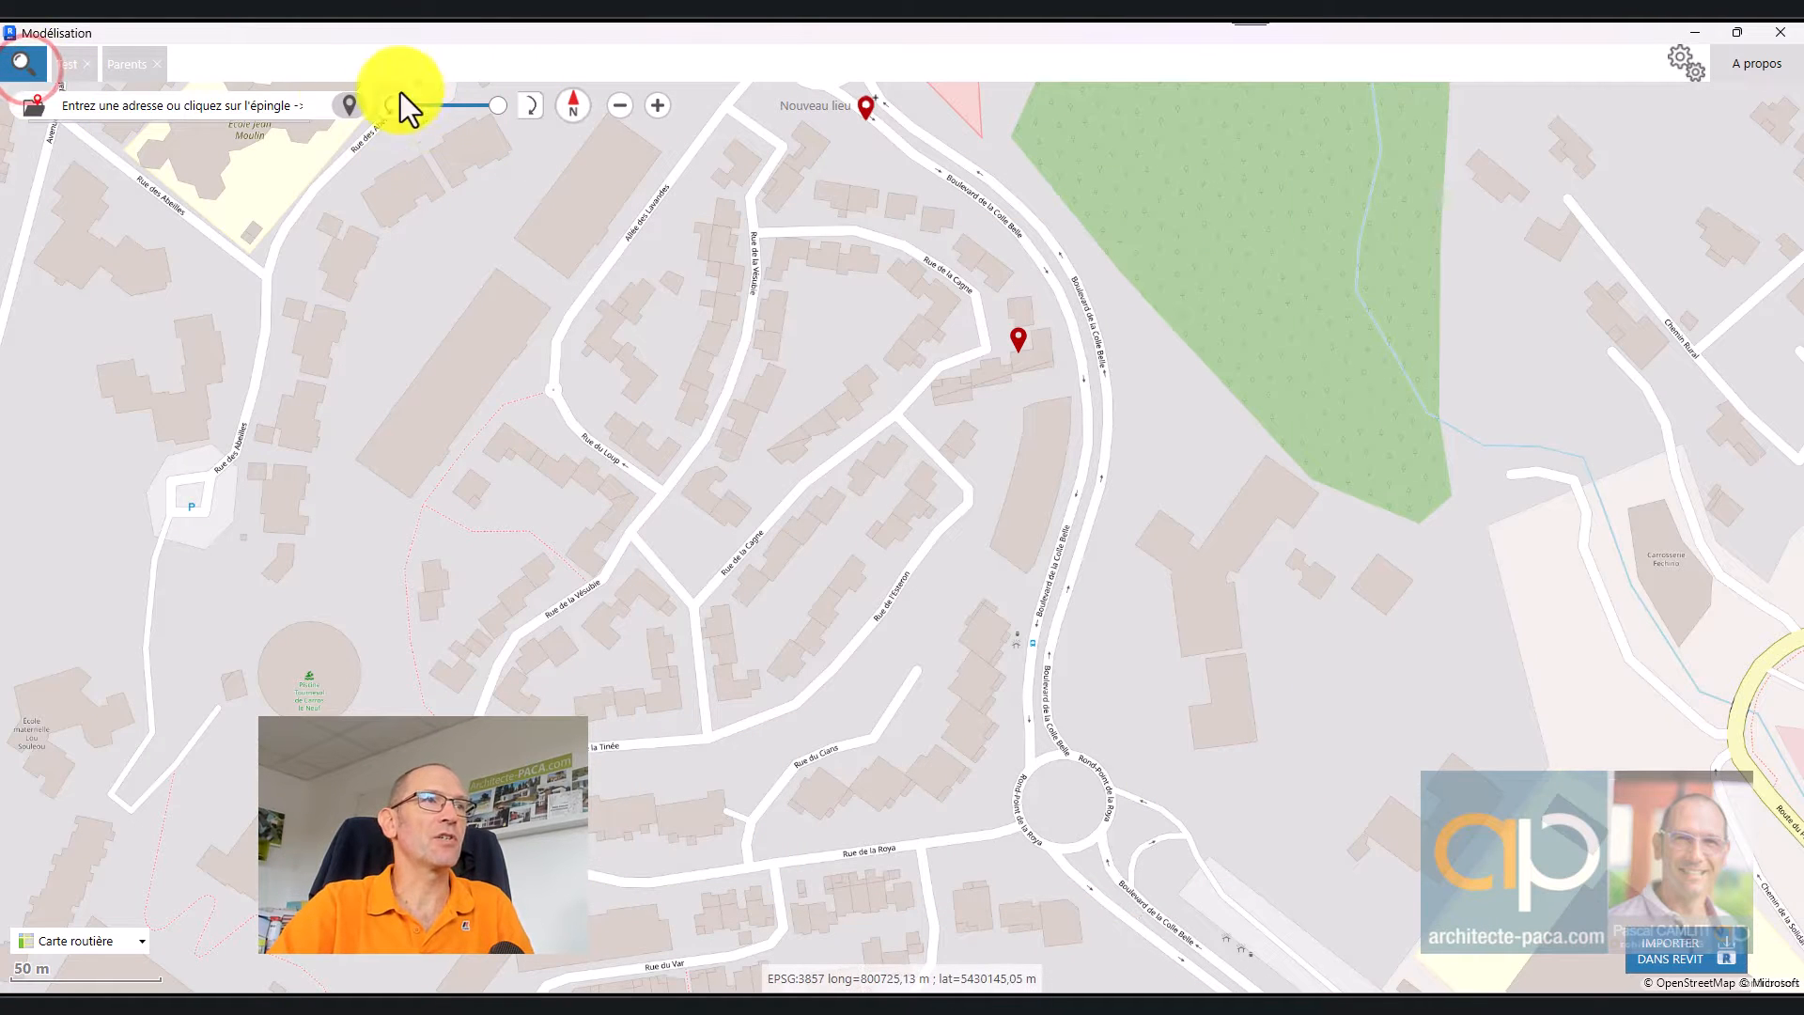
{"action": "left_click", "coordinate": [231, 111]}
{"action": "type", "text": "ch"}
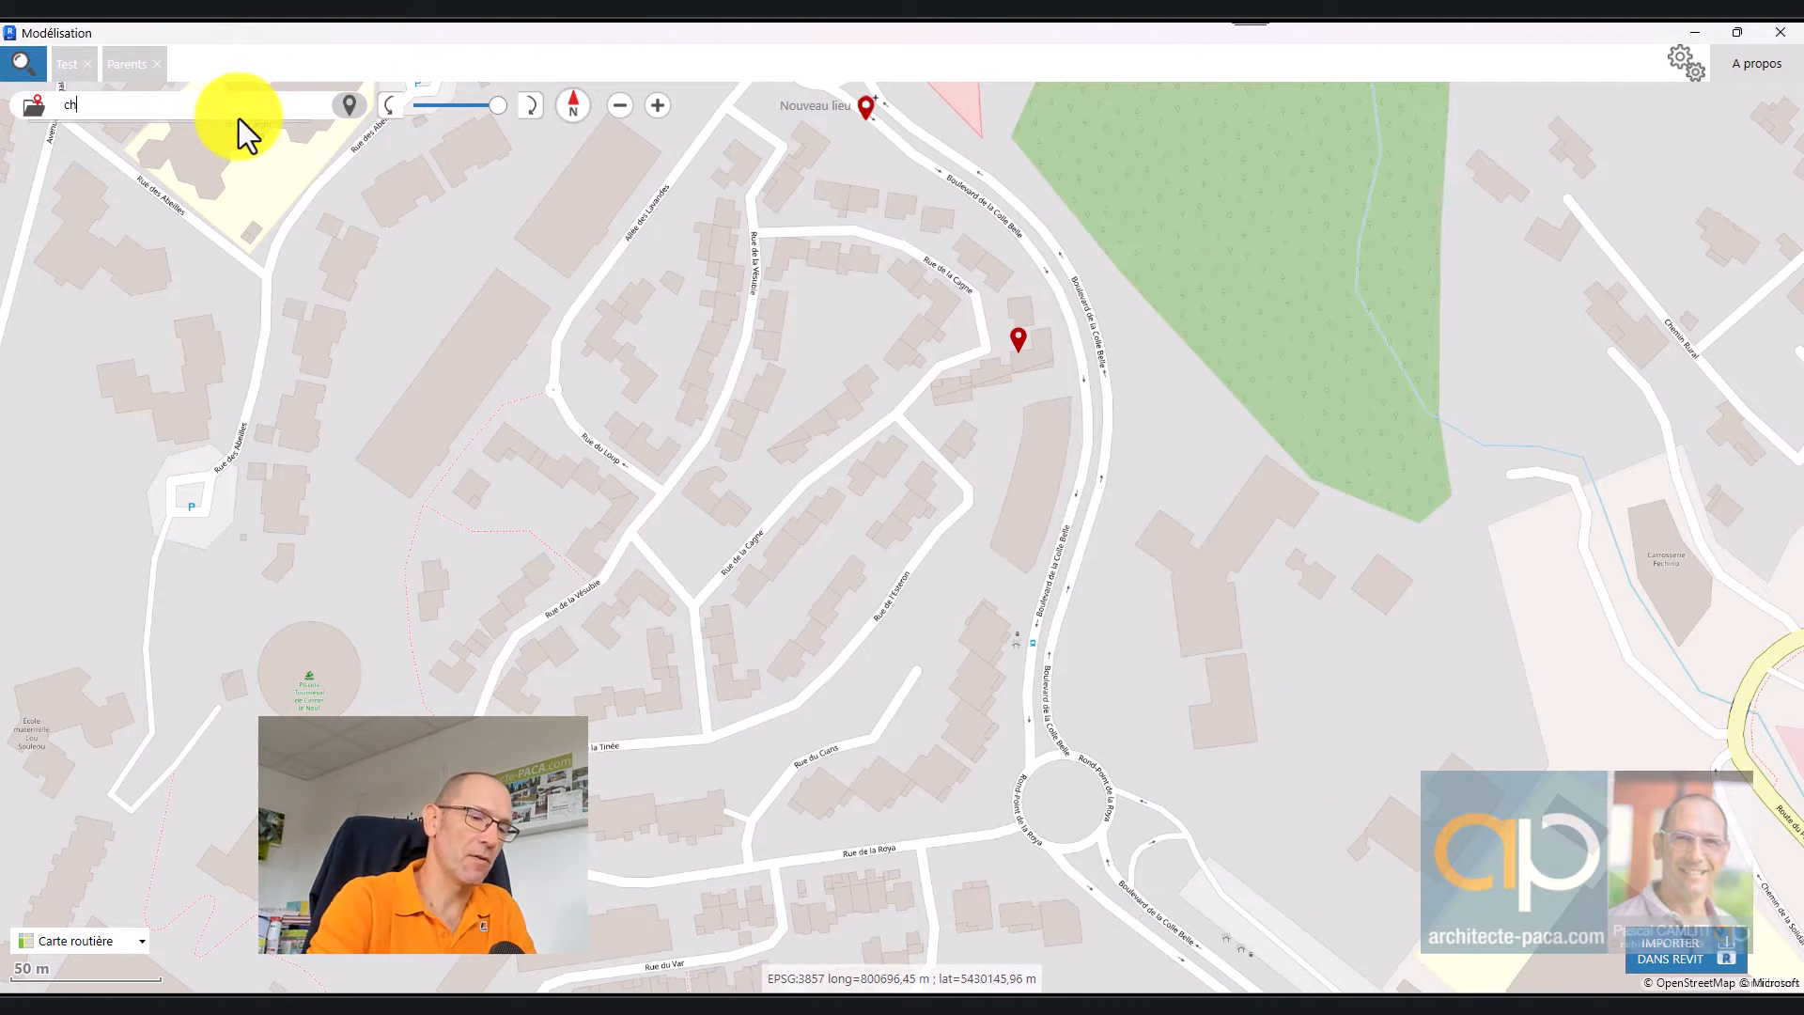
{"action": "type", "text": "emin du coteau"}
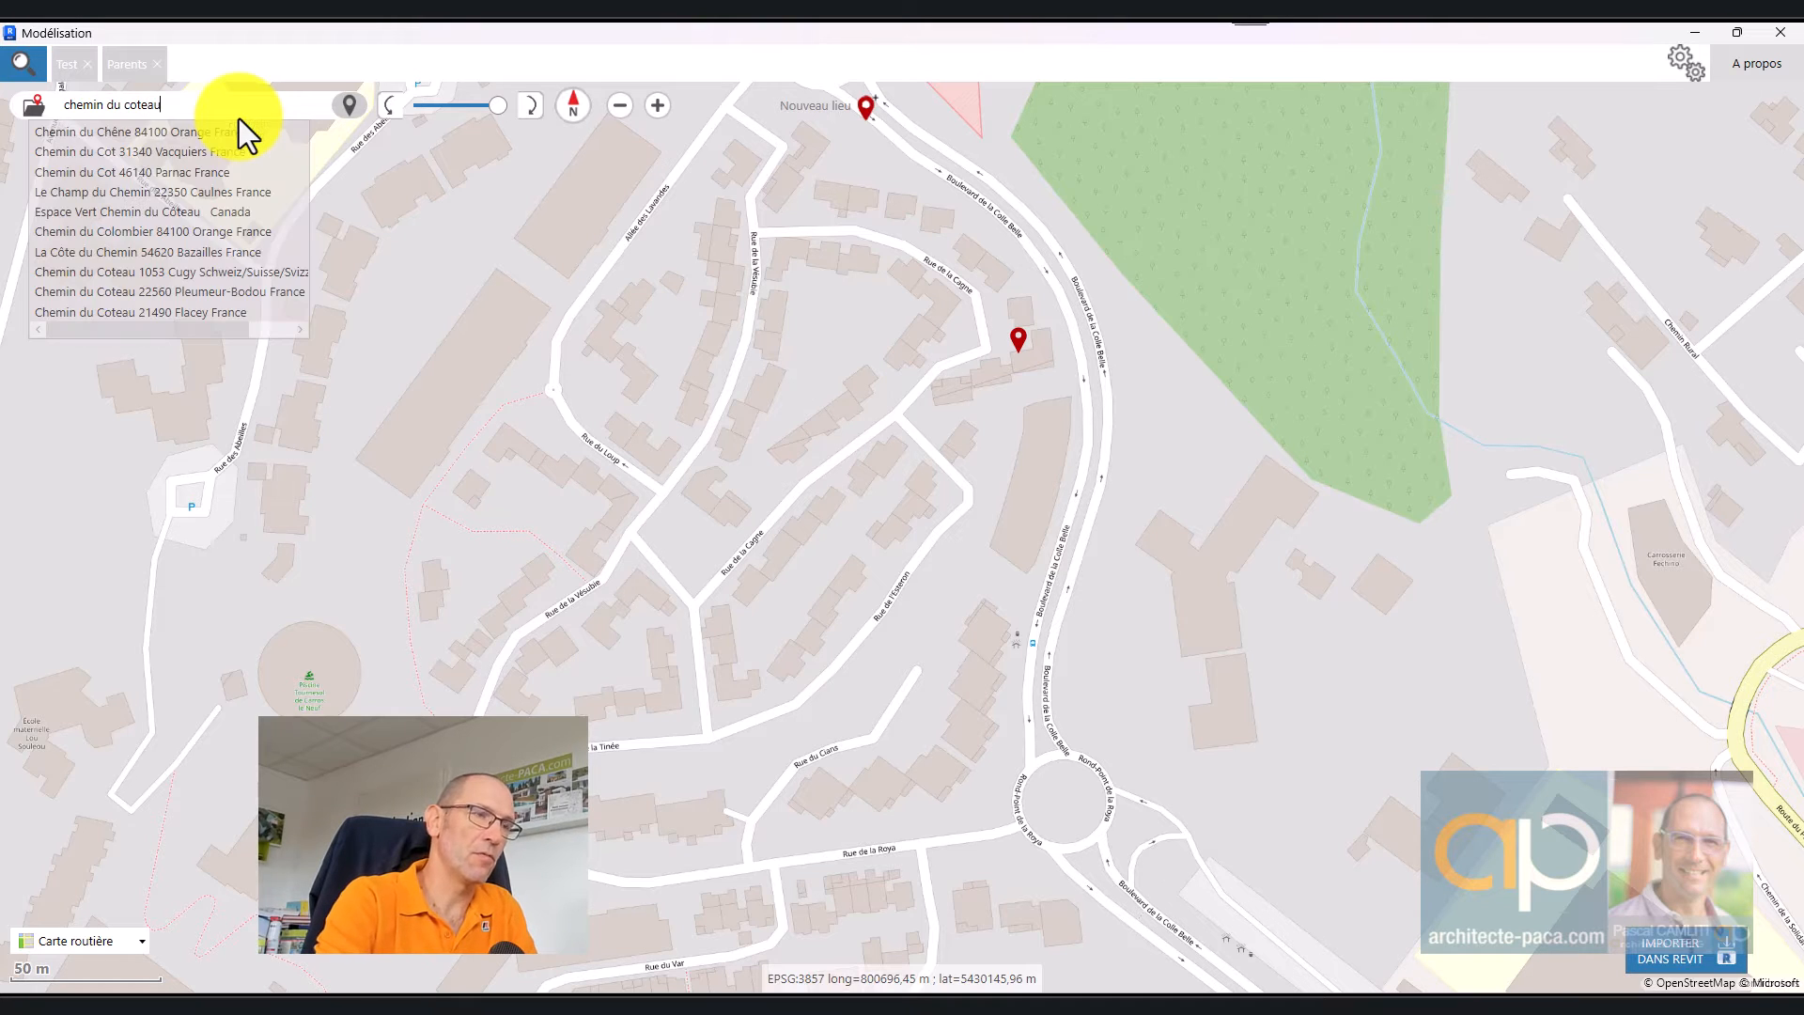
{"action": "type", "text": " 81800 raab"}
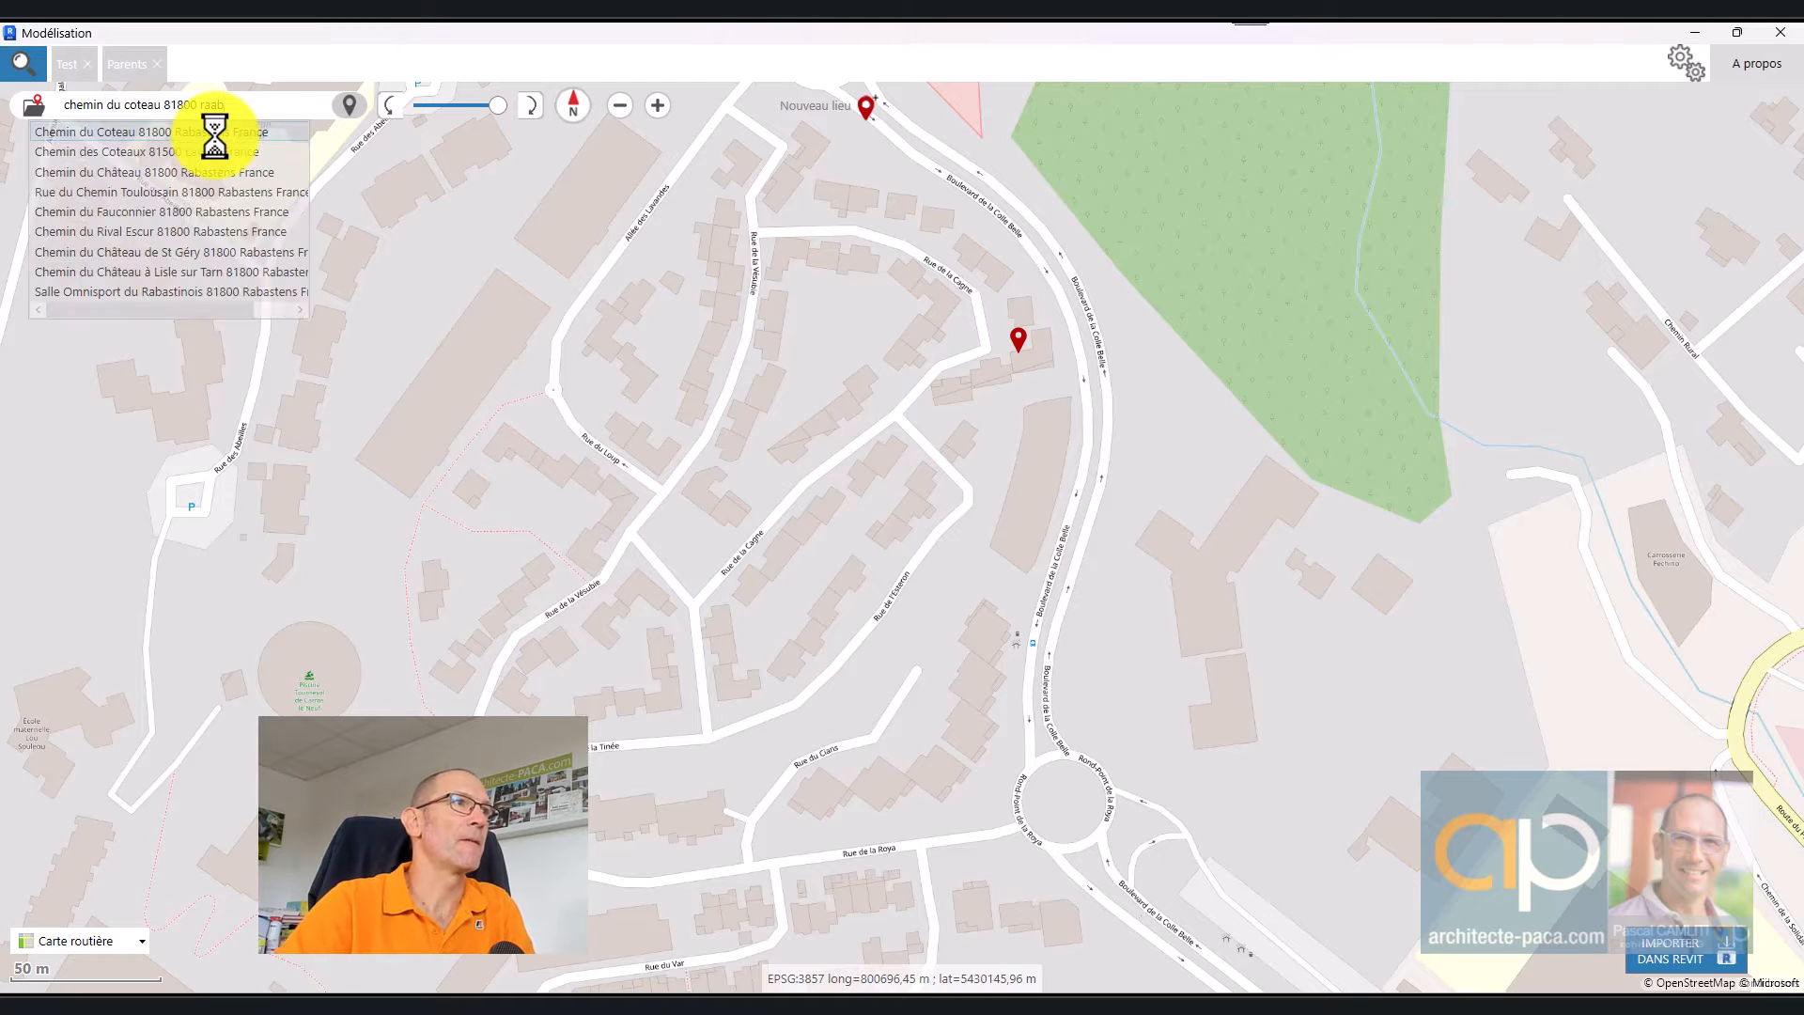
{"action": "left_click", "coordinate": [214, 133]}
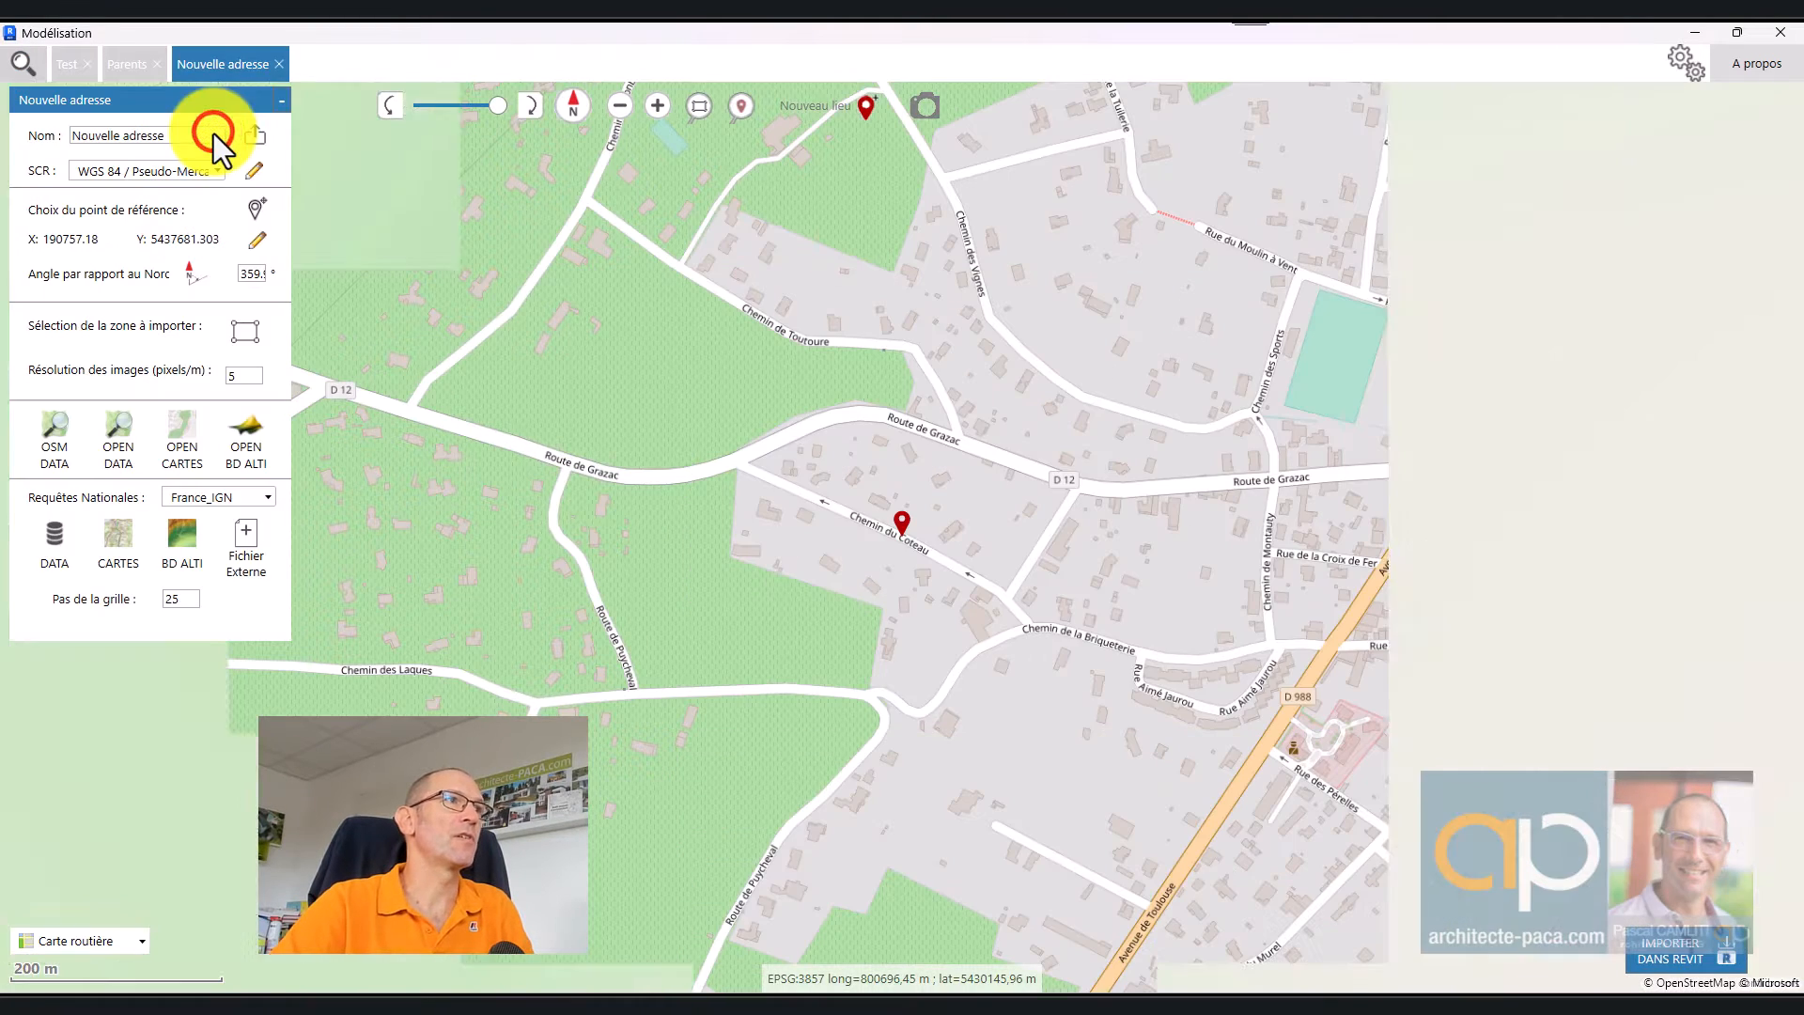
{"action": "triple_click", "coordinate": [186, 138]}
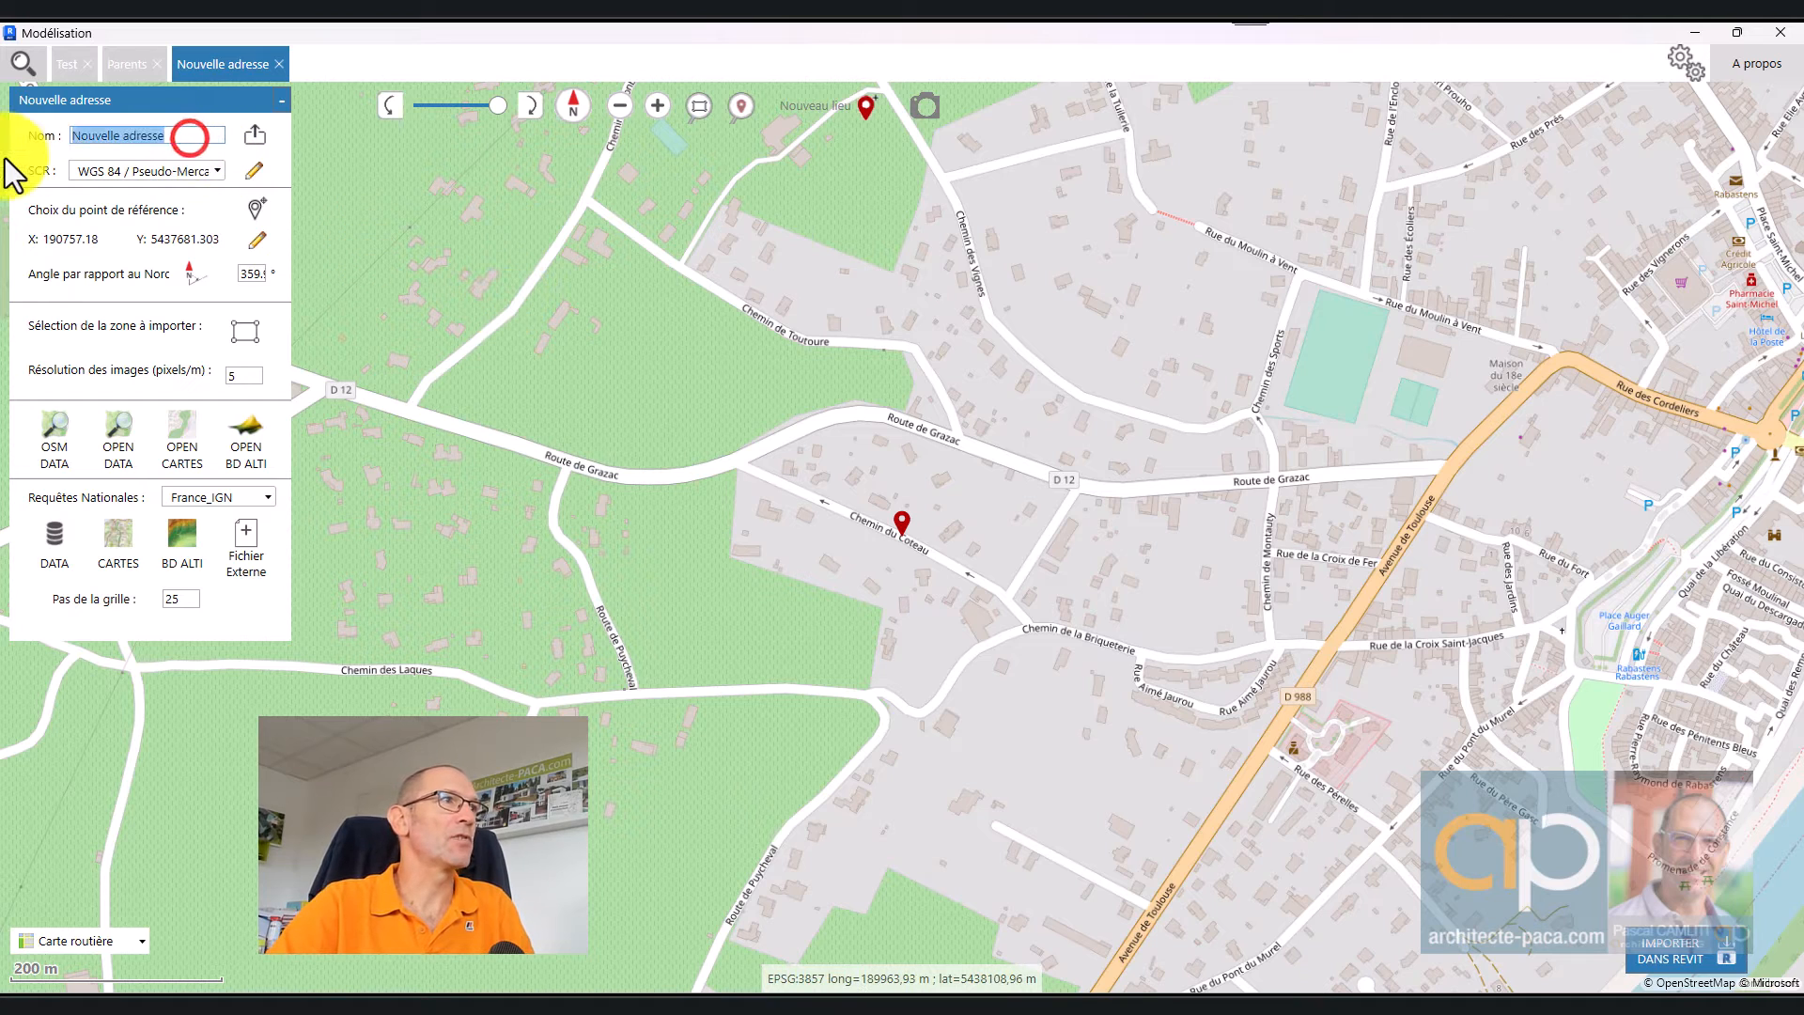
{"action": "type", "text": "Agence 3"}
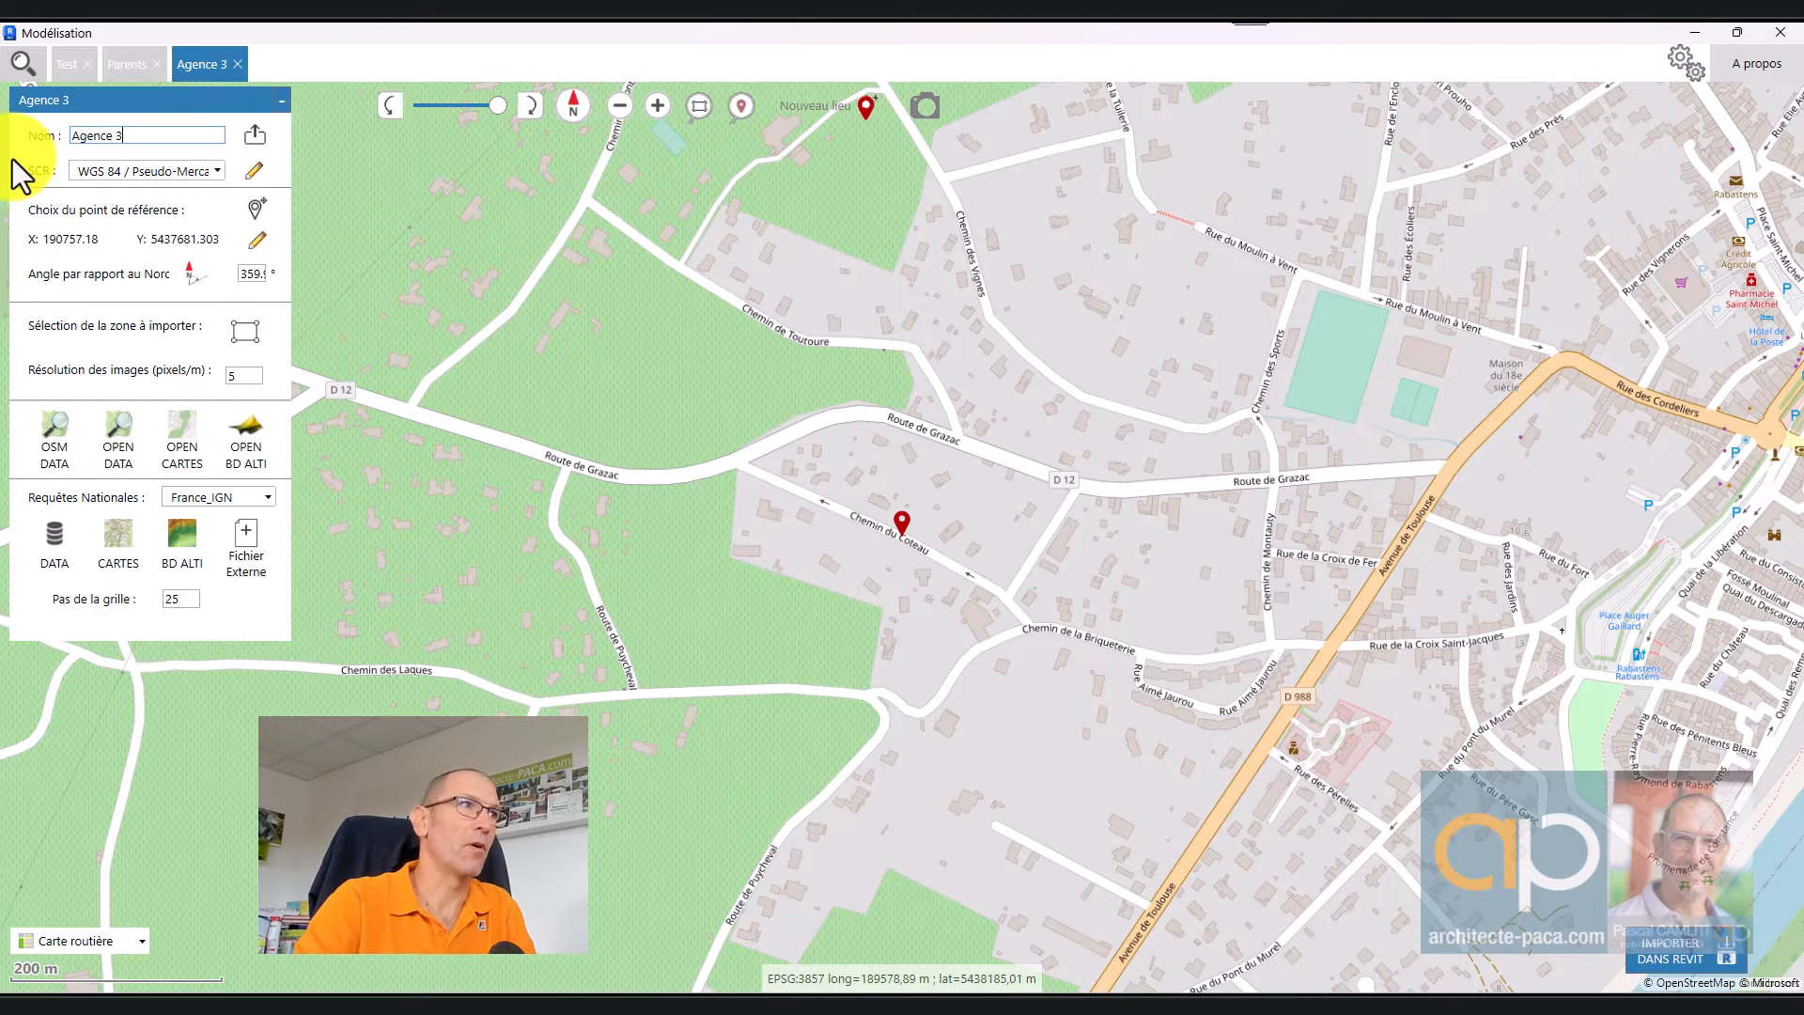
Step: Consult the map of France's CC projection zones and set the place's coordinate system to RGF93 v1 / CC44 [EPSG:3944]
{"action": "left_click", "coordinate": [158, 172]}
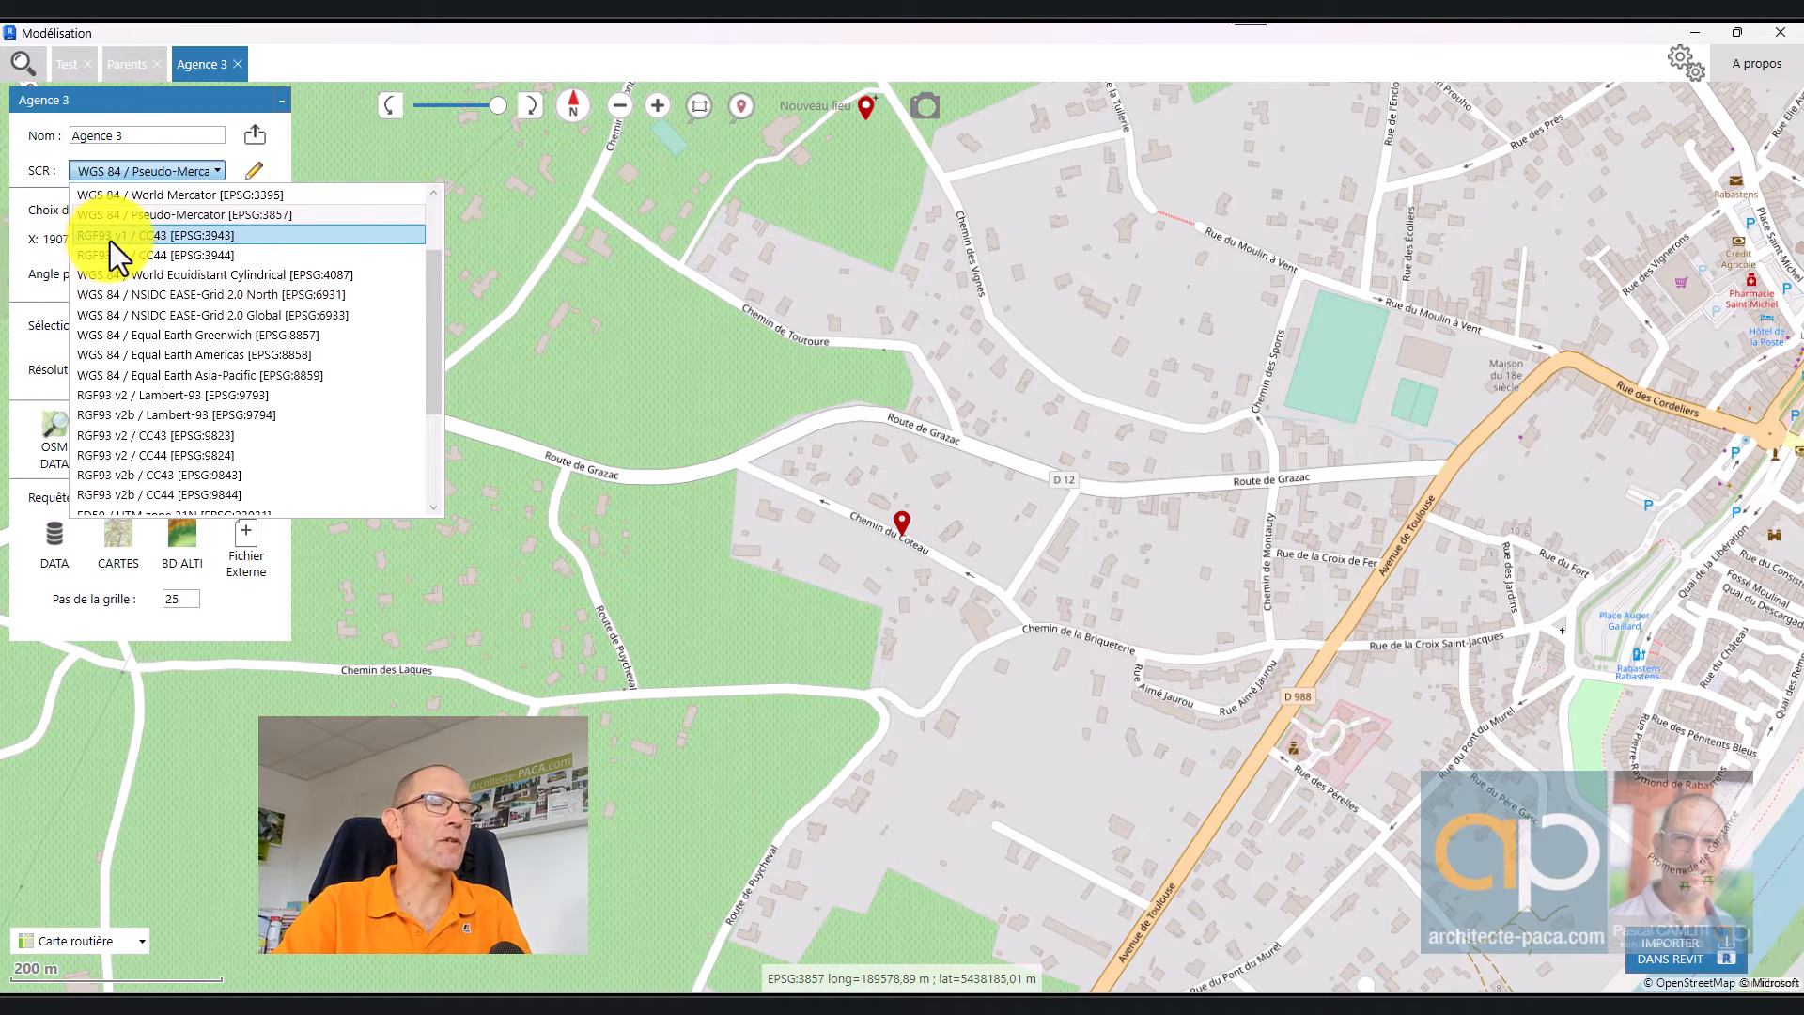
{"action": "left_click", "coordinate": [949, 1009]}
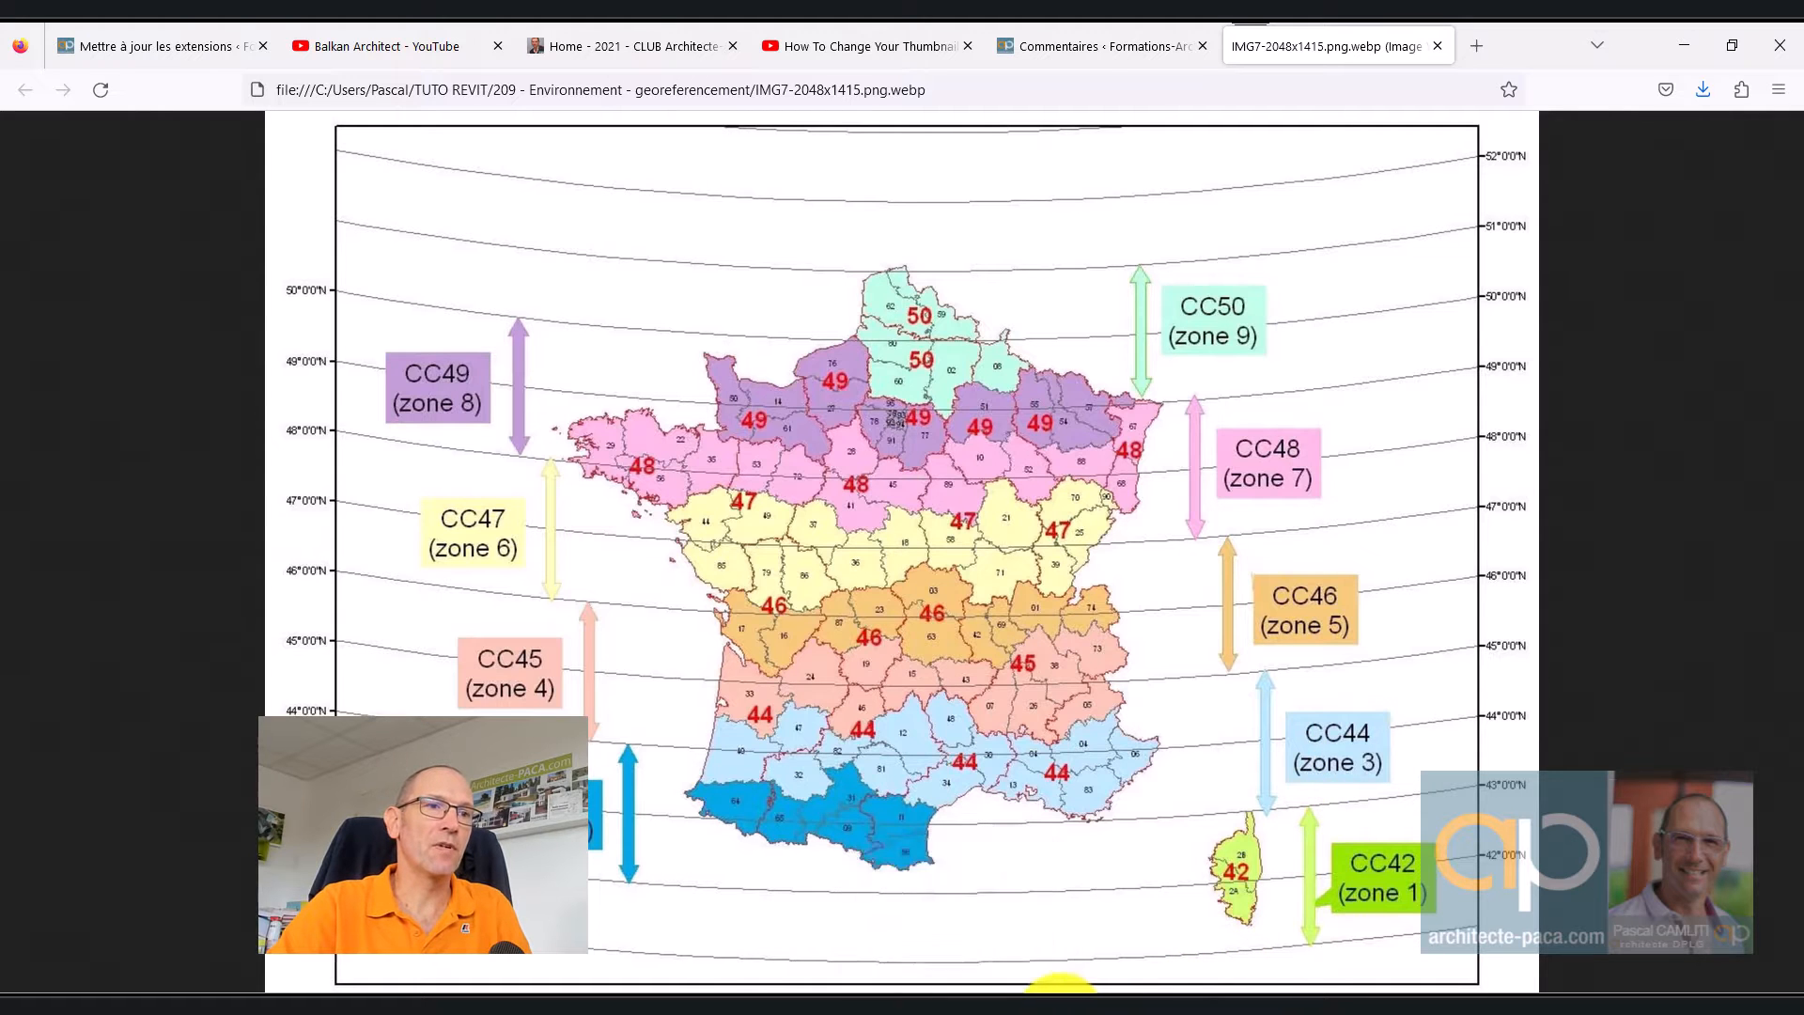
{"action": "mouse_move", "coordinate": [1052, 993]}
{"action": "left_click", "coordinate": [1177, 940]}
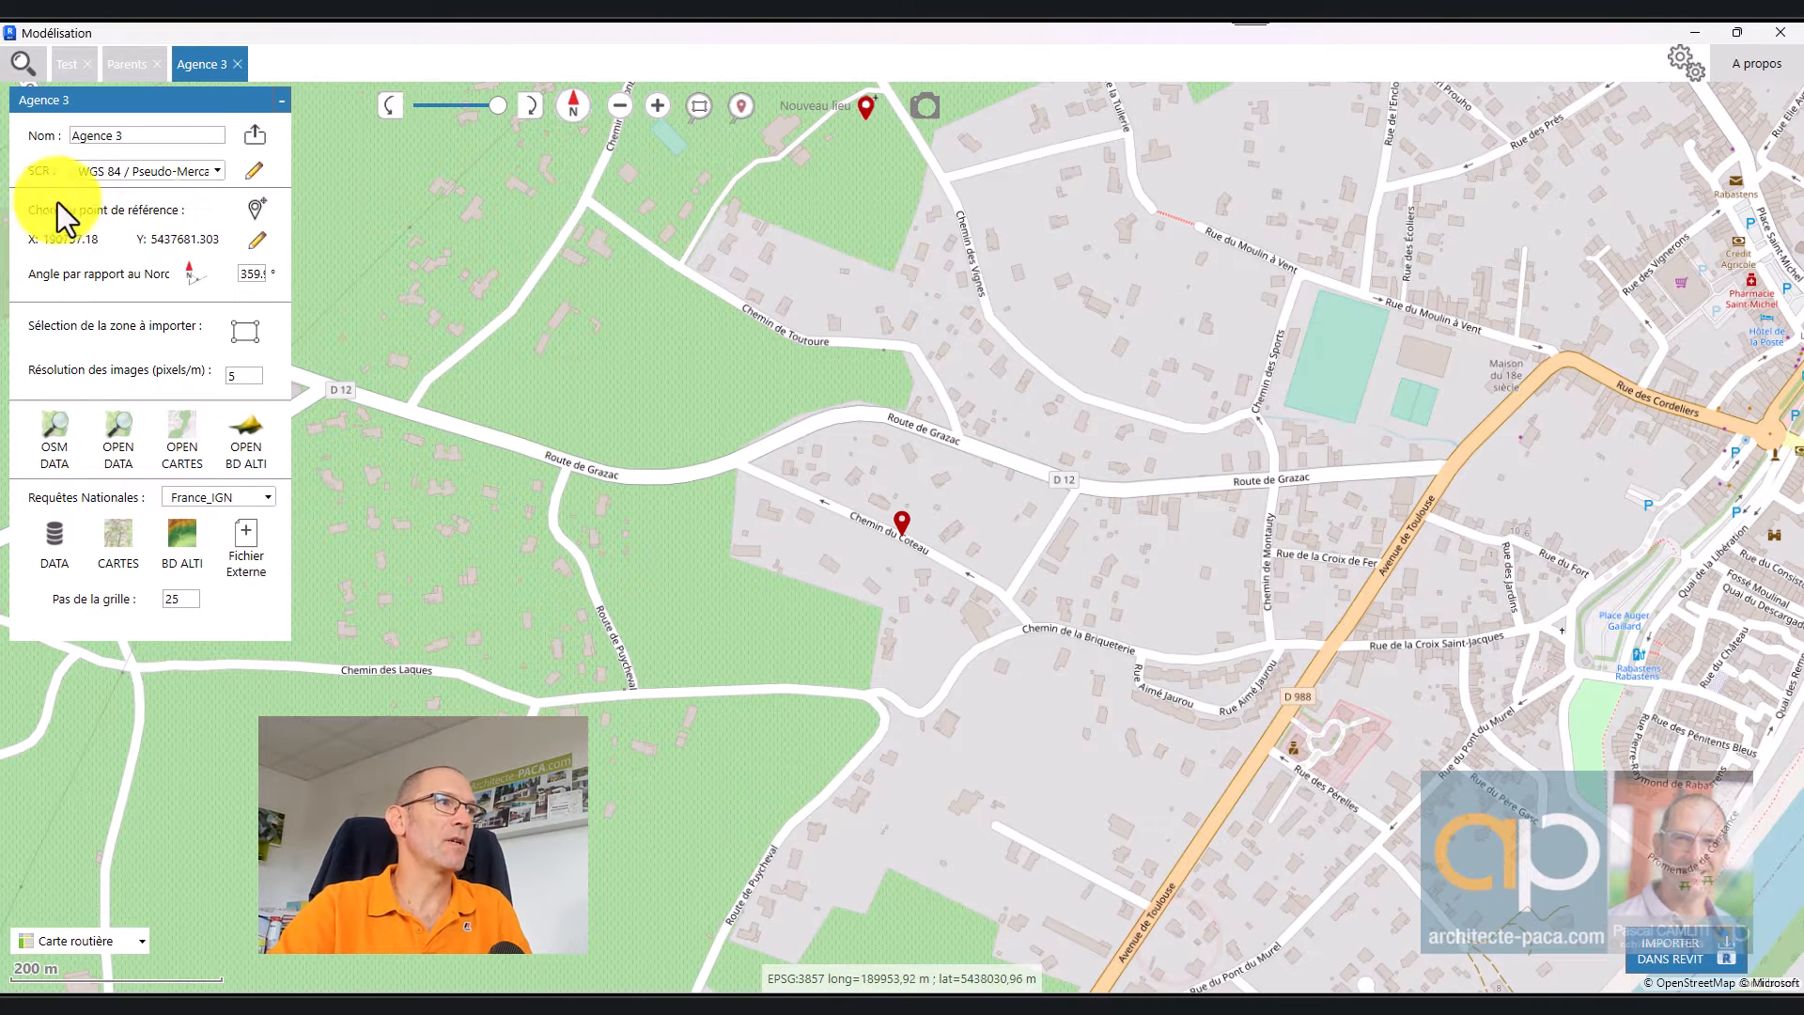
{"action": "left_click", "coordinate": [173, 173]}
{"action": "left_click", "coordinate": [173, 251]}
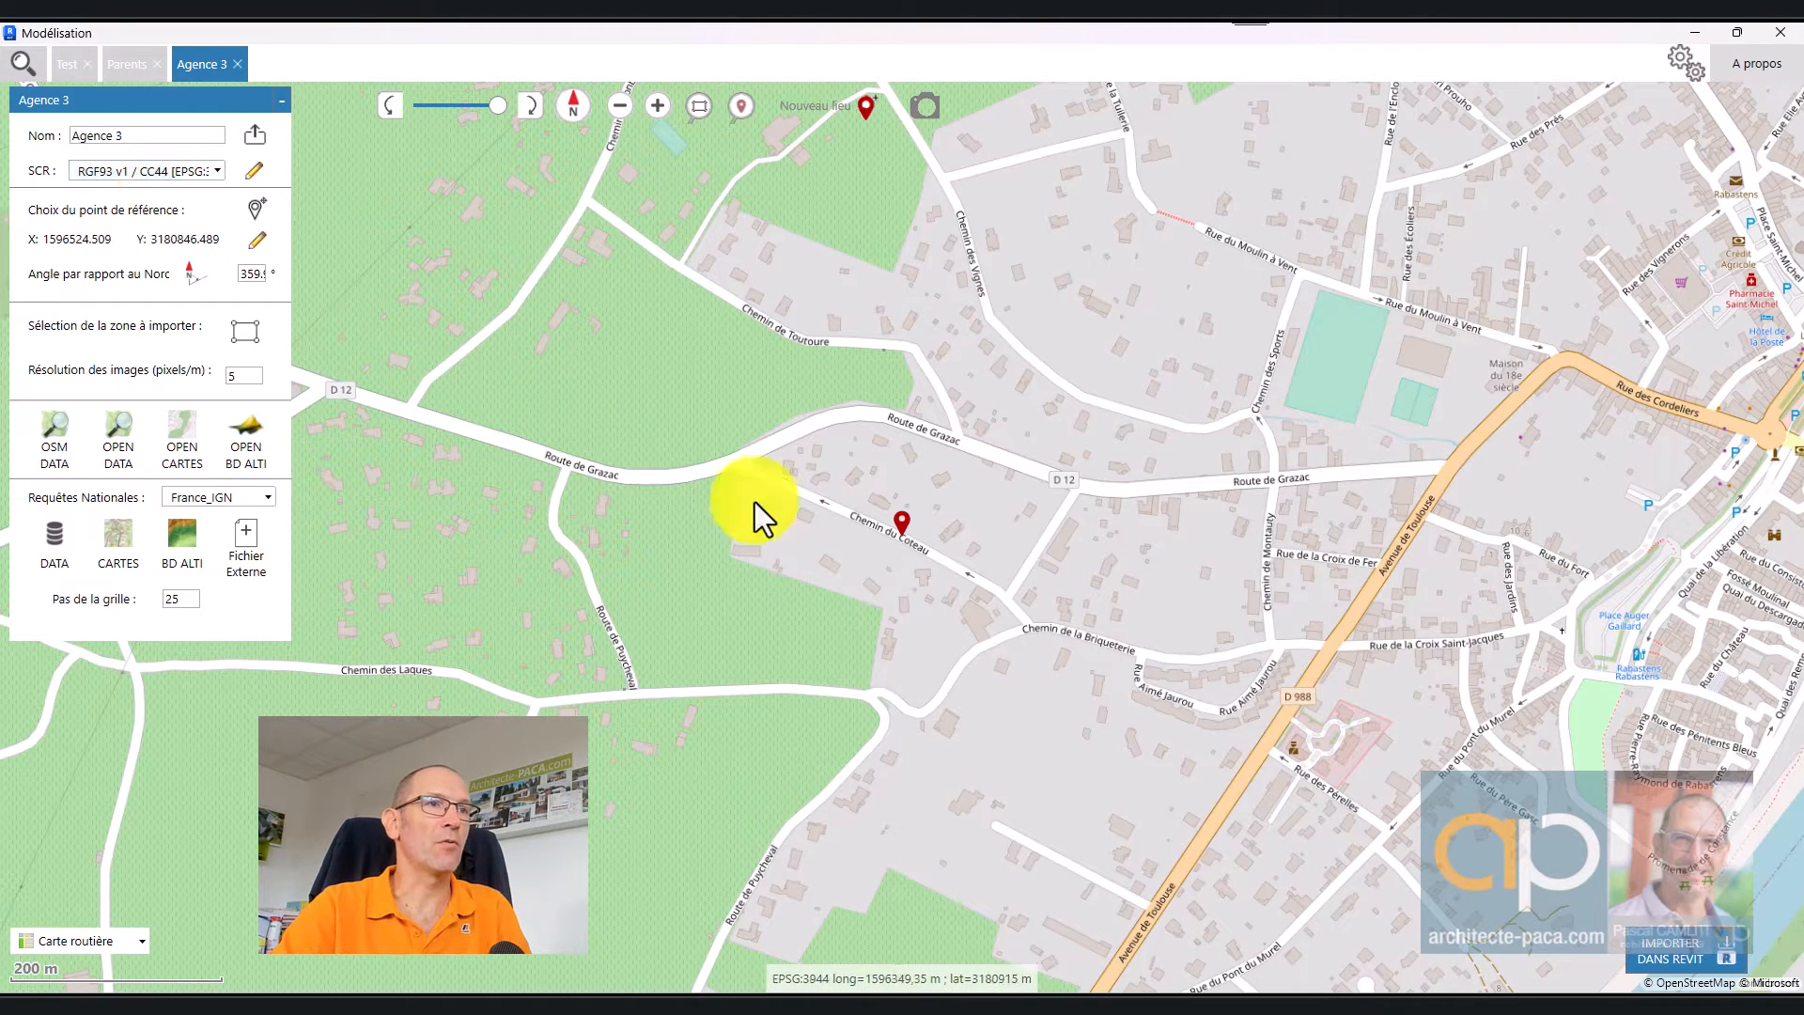
Step: Place the site's reference point at the northern edge of the agency building, south of Chemin du Coteau, at about X 1596572.201, Y 3180798.067
{"action": "scroll", "coordinate": [920, 612], "scroll_direction": "up", "scroll_amount": 1}
{"action": "scroll", "coordinate": [916, 606], "scroll_direction": "up", "scroll_amount": 5}
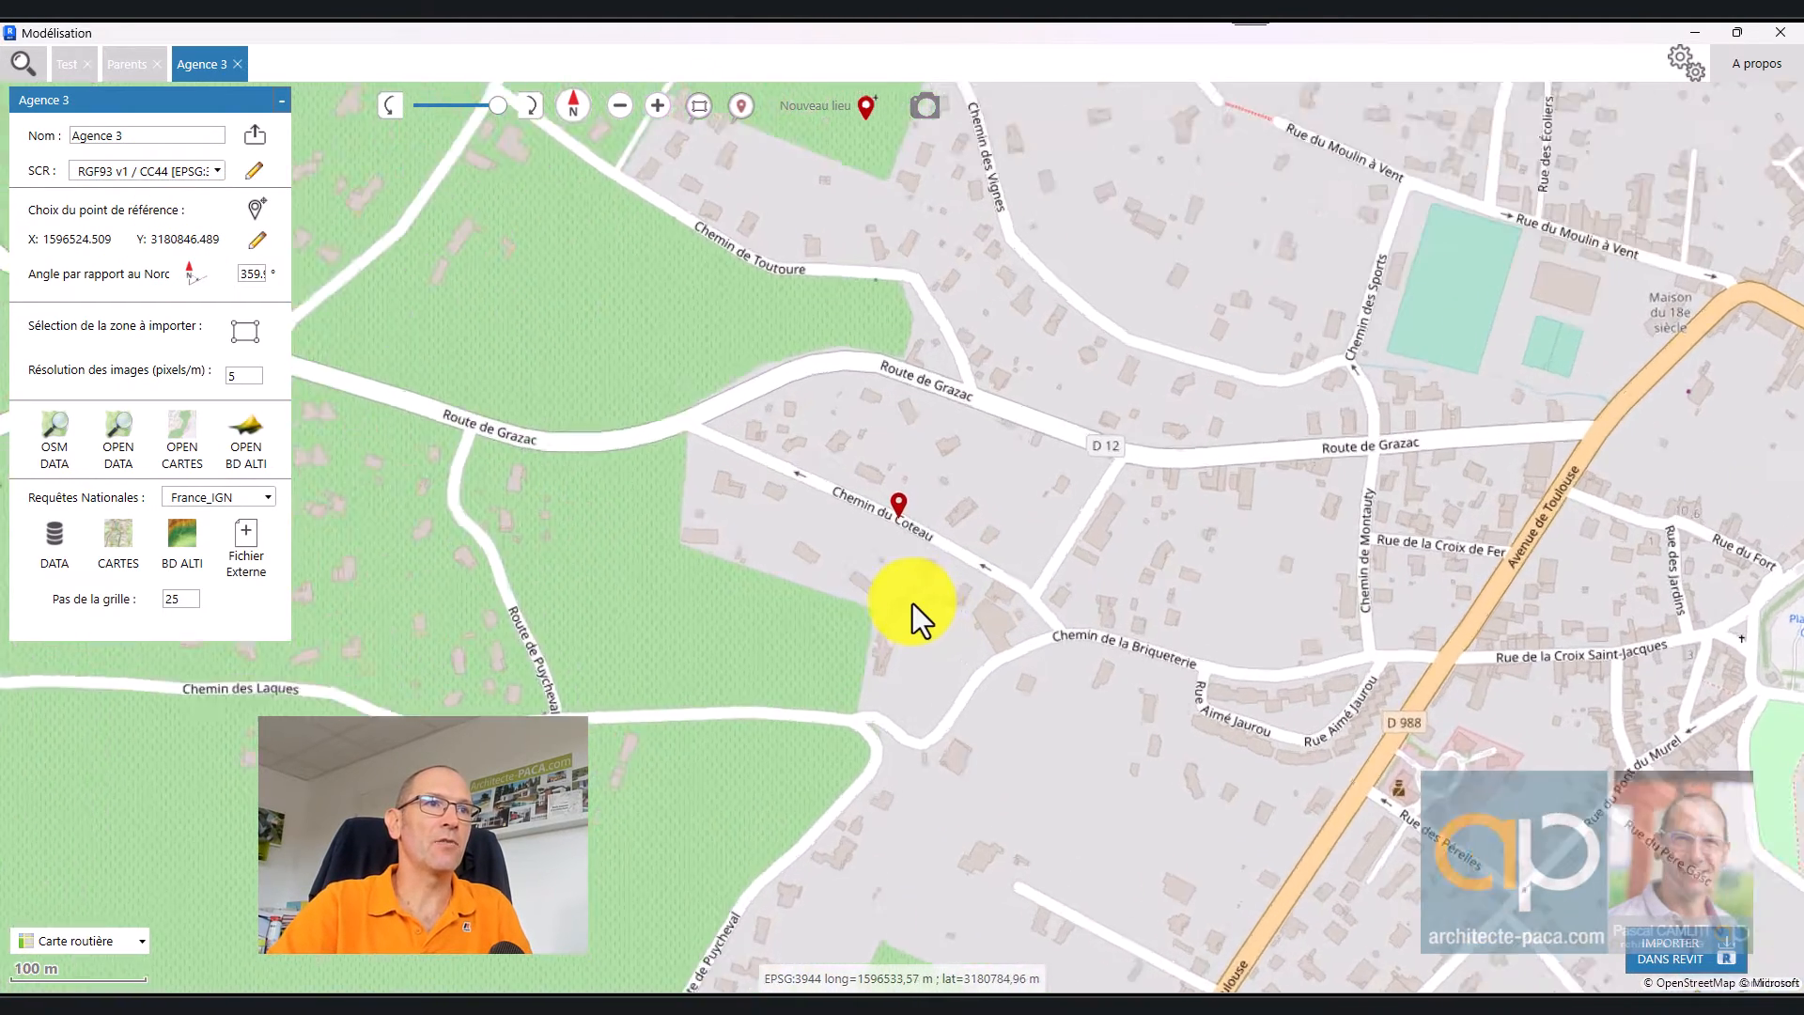
{"action": "scroll", "coordinate": [857, 327], "scroll_direction": "up", "scroll_amount": 1}
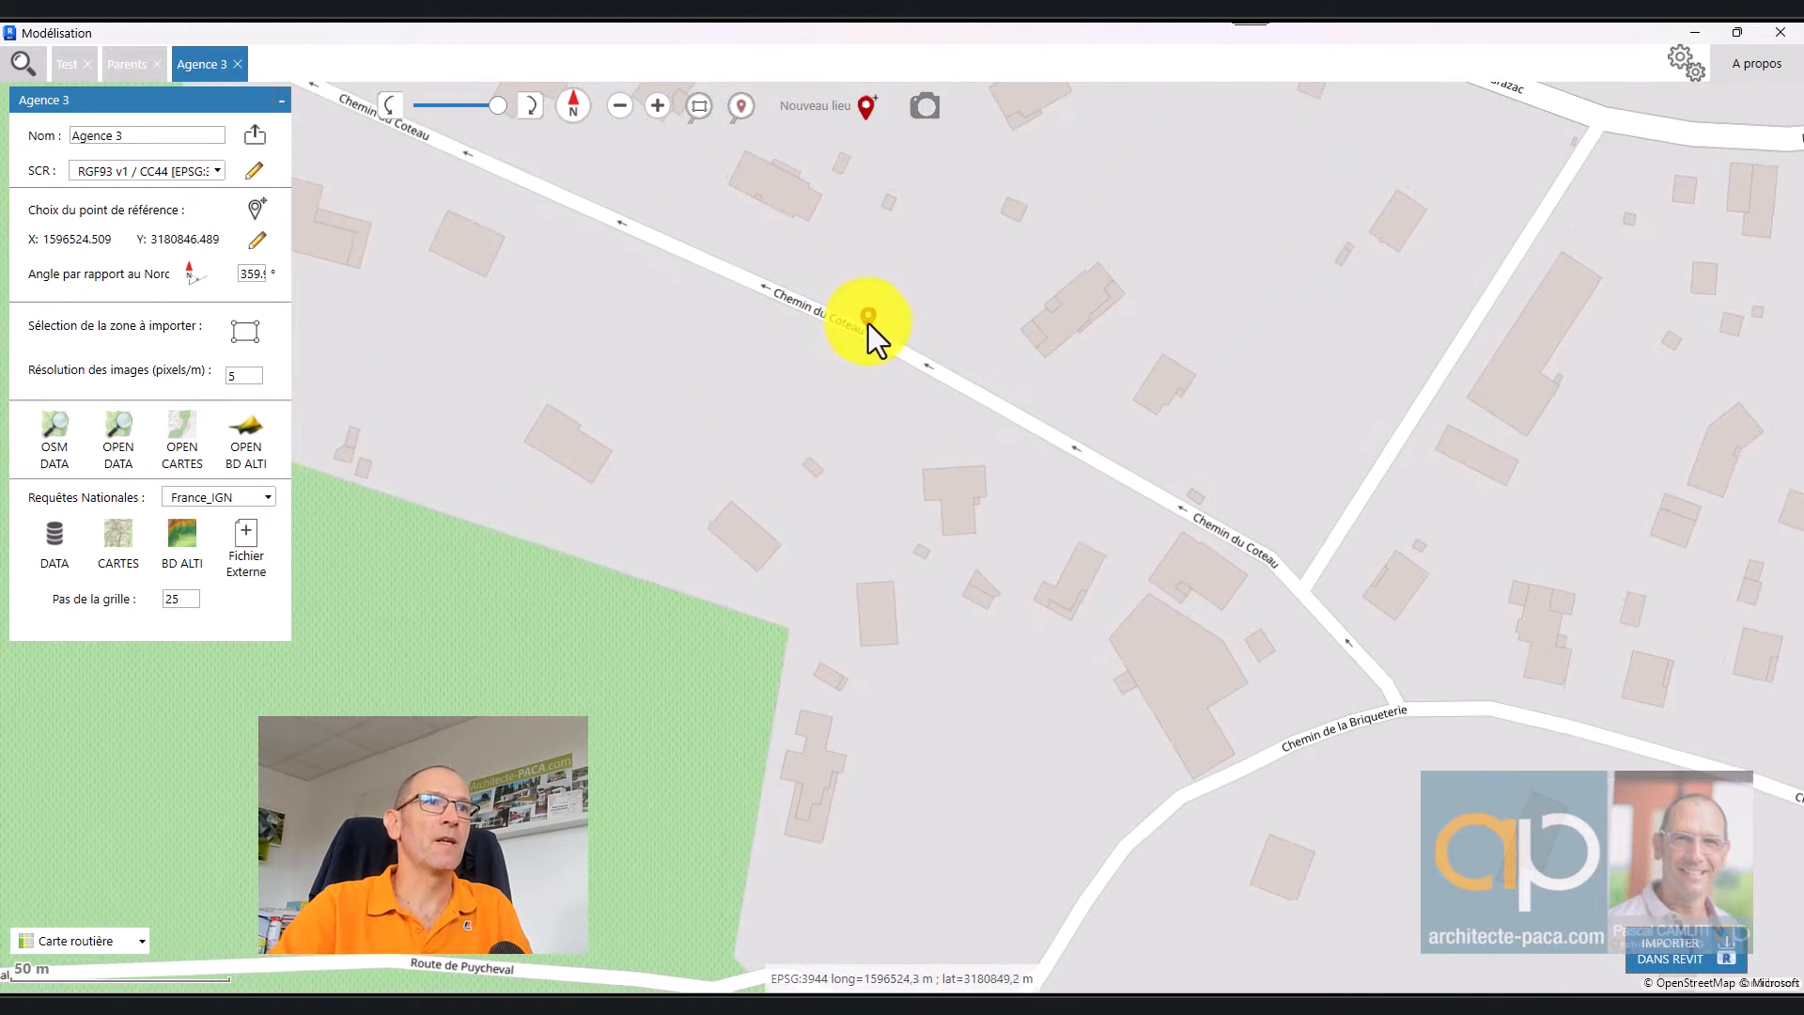
{"action": "left_click", "coordinate": [255, 211]}
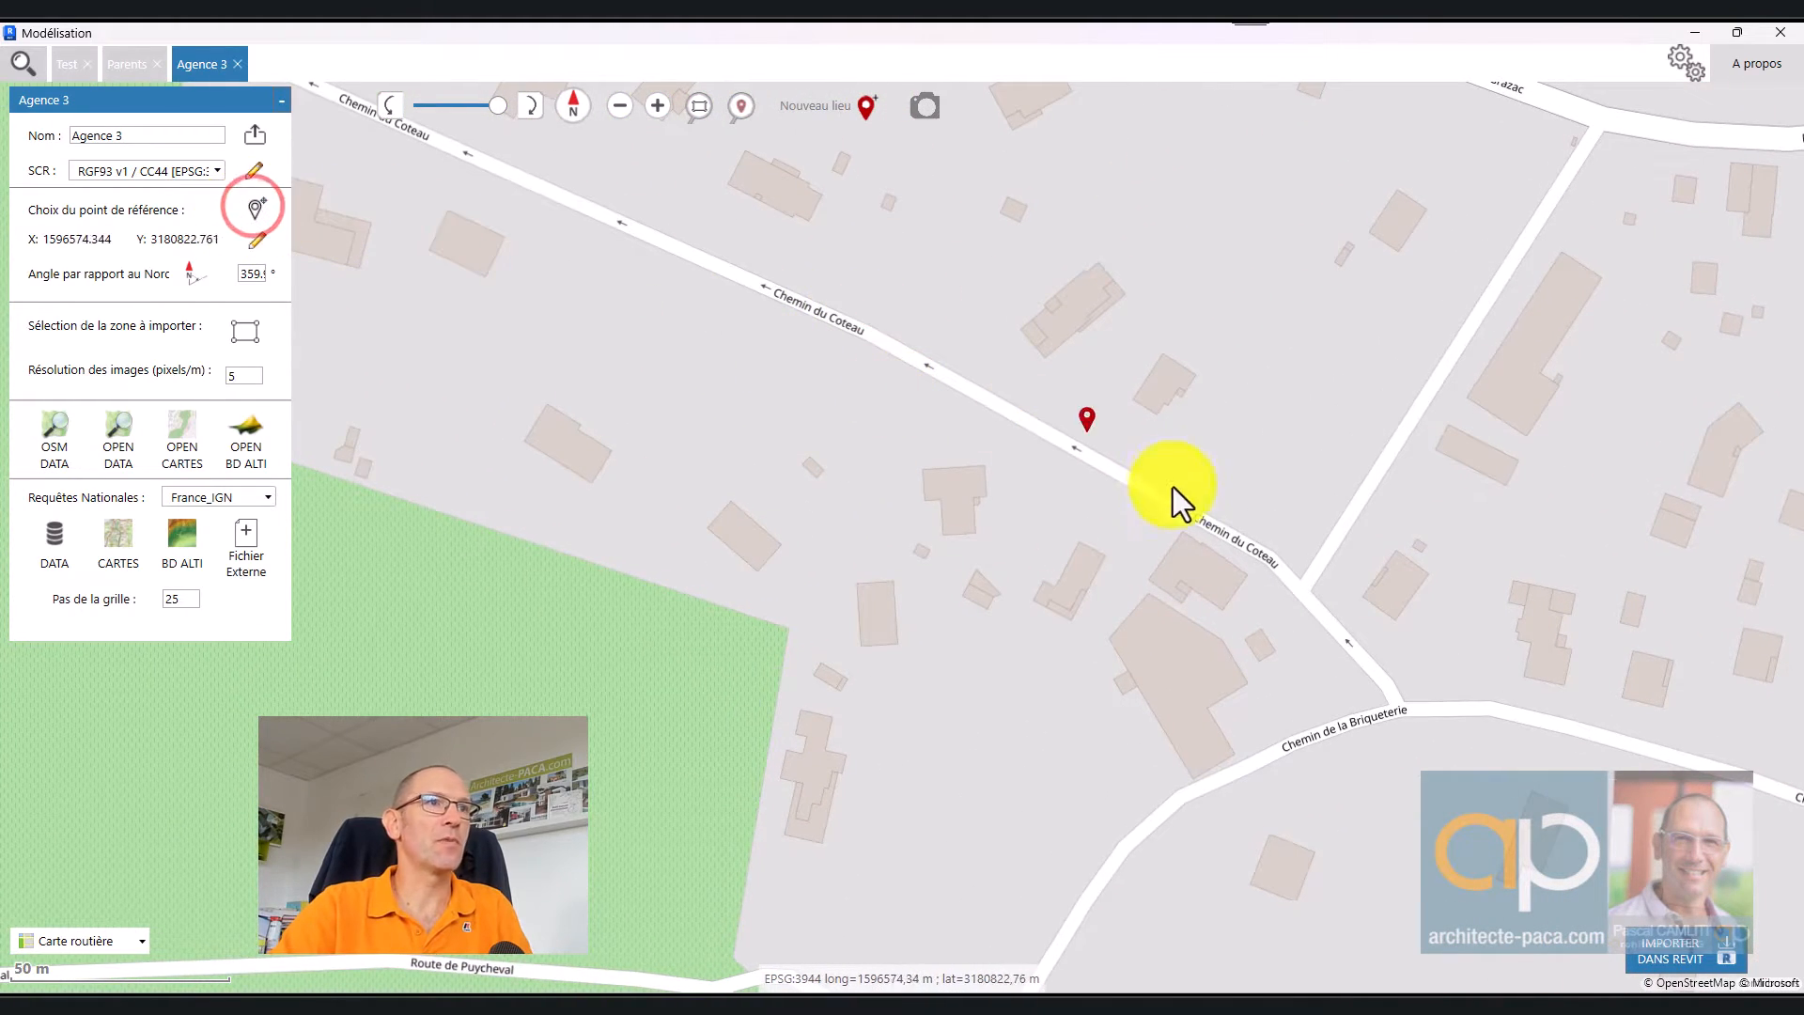
{"action": "left_click", "coordinate": [1085, 543]}
{"action": "left_click_drag", "start_coordinate": [1085, 543], "coordinate": [1079, 543]}
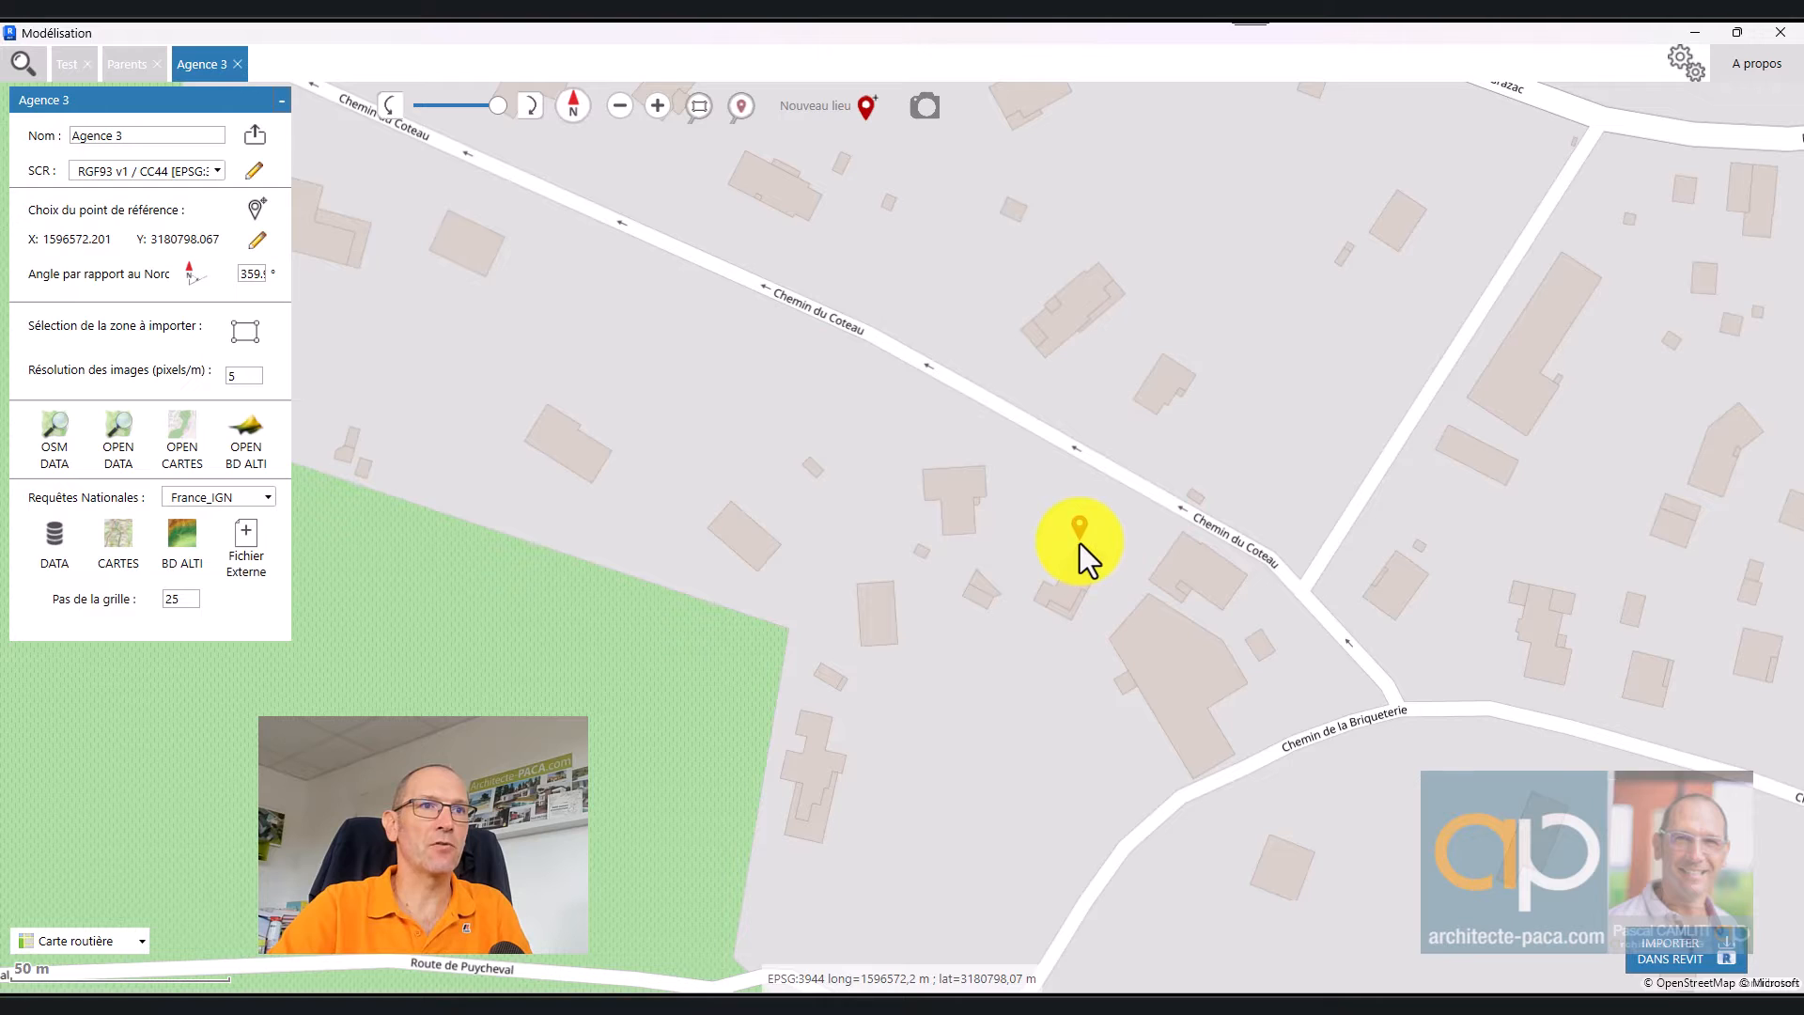
{"action": "left_click", "coordinate": [1080, 543]}
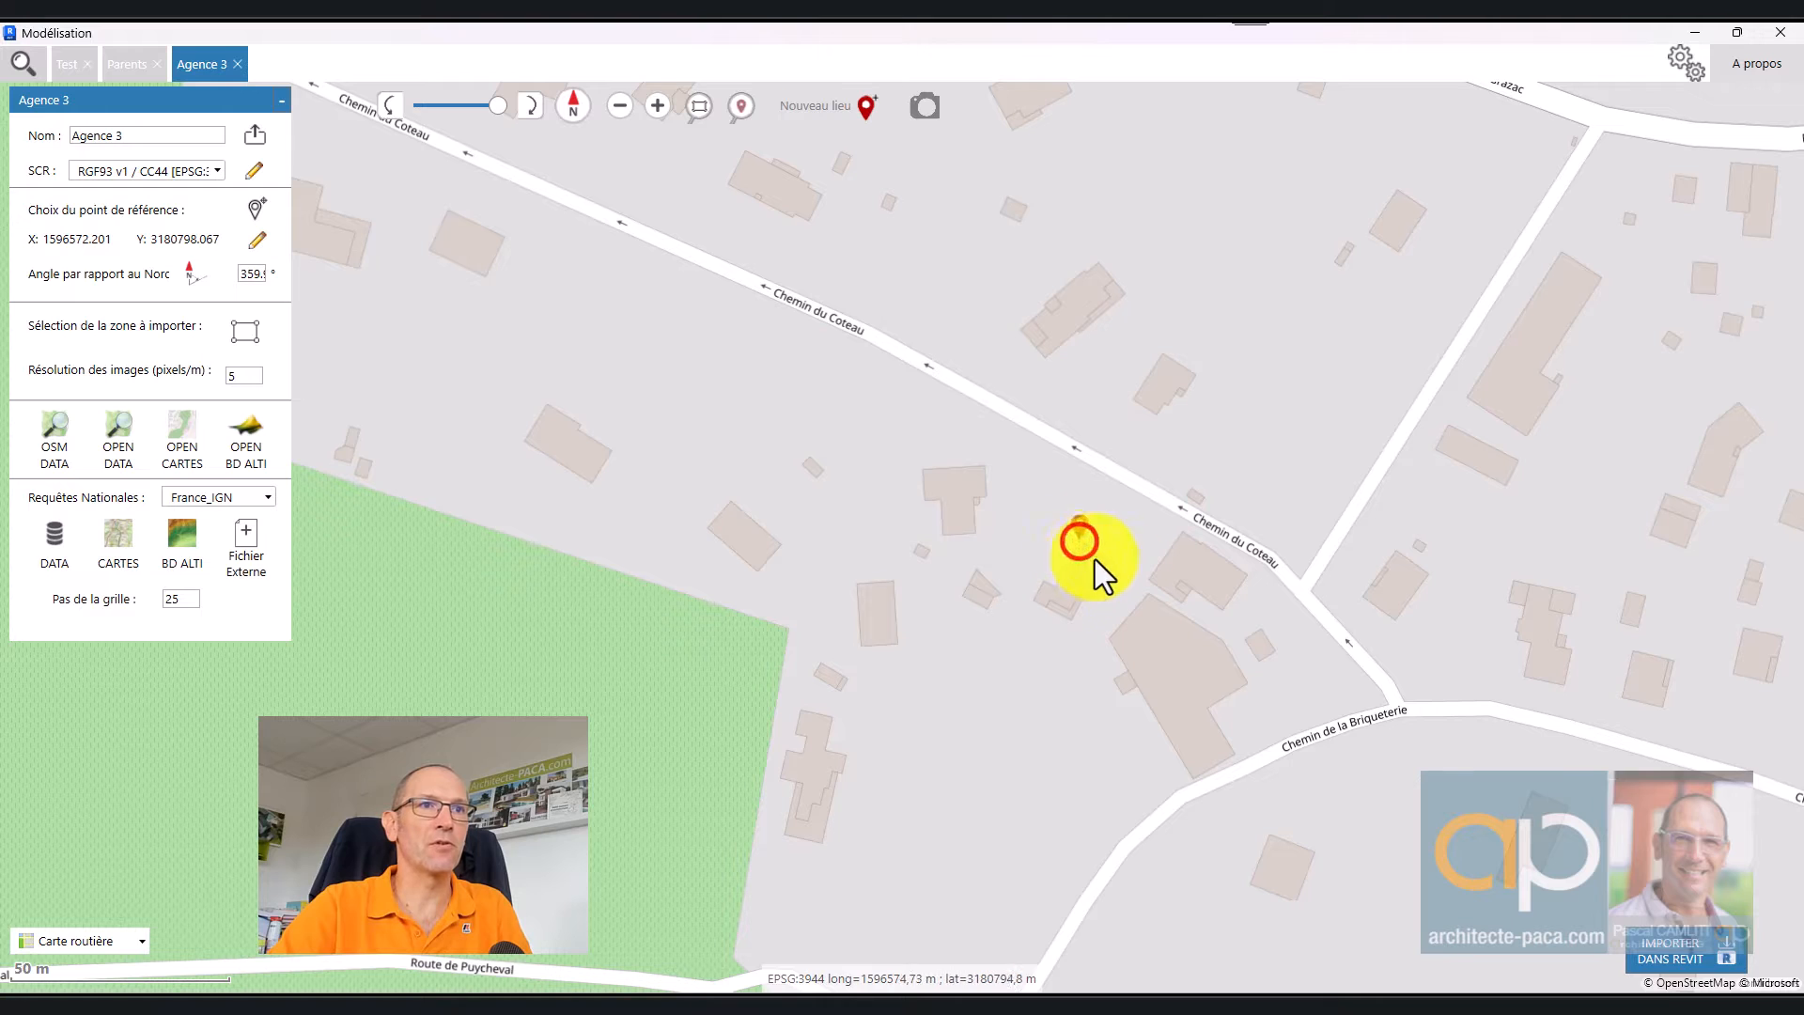
Step: Define a rectangular import area of about 207 m x 155 m around the reference point and fit the map to it
{"action": "left_click", "coordinate": [245, 331]}
{"action": "mouse_move", "coordinate": [597, 282]}
{"action": "left_mouse_down"}
{"action": "mouse_move", "coordinate": [1093, 797]}
{"action": "mouse_move", "coordinate": [1433, 963]}
{"action": "mouse_move", "coordinate": [1502, 960]}
{"action": "left_mouse_up"}
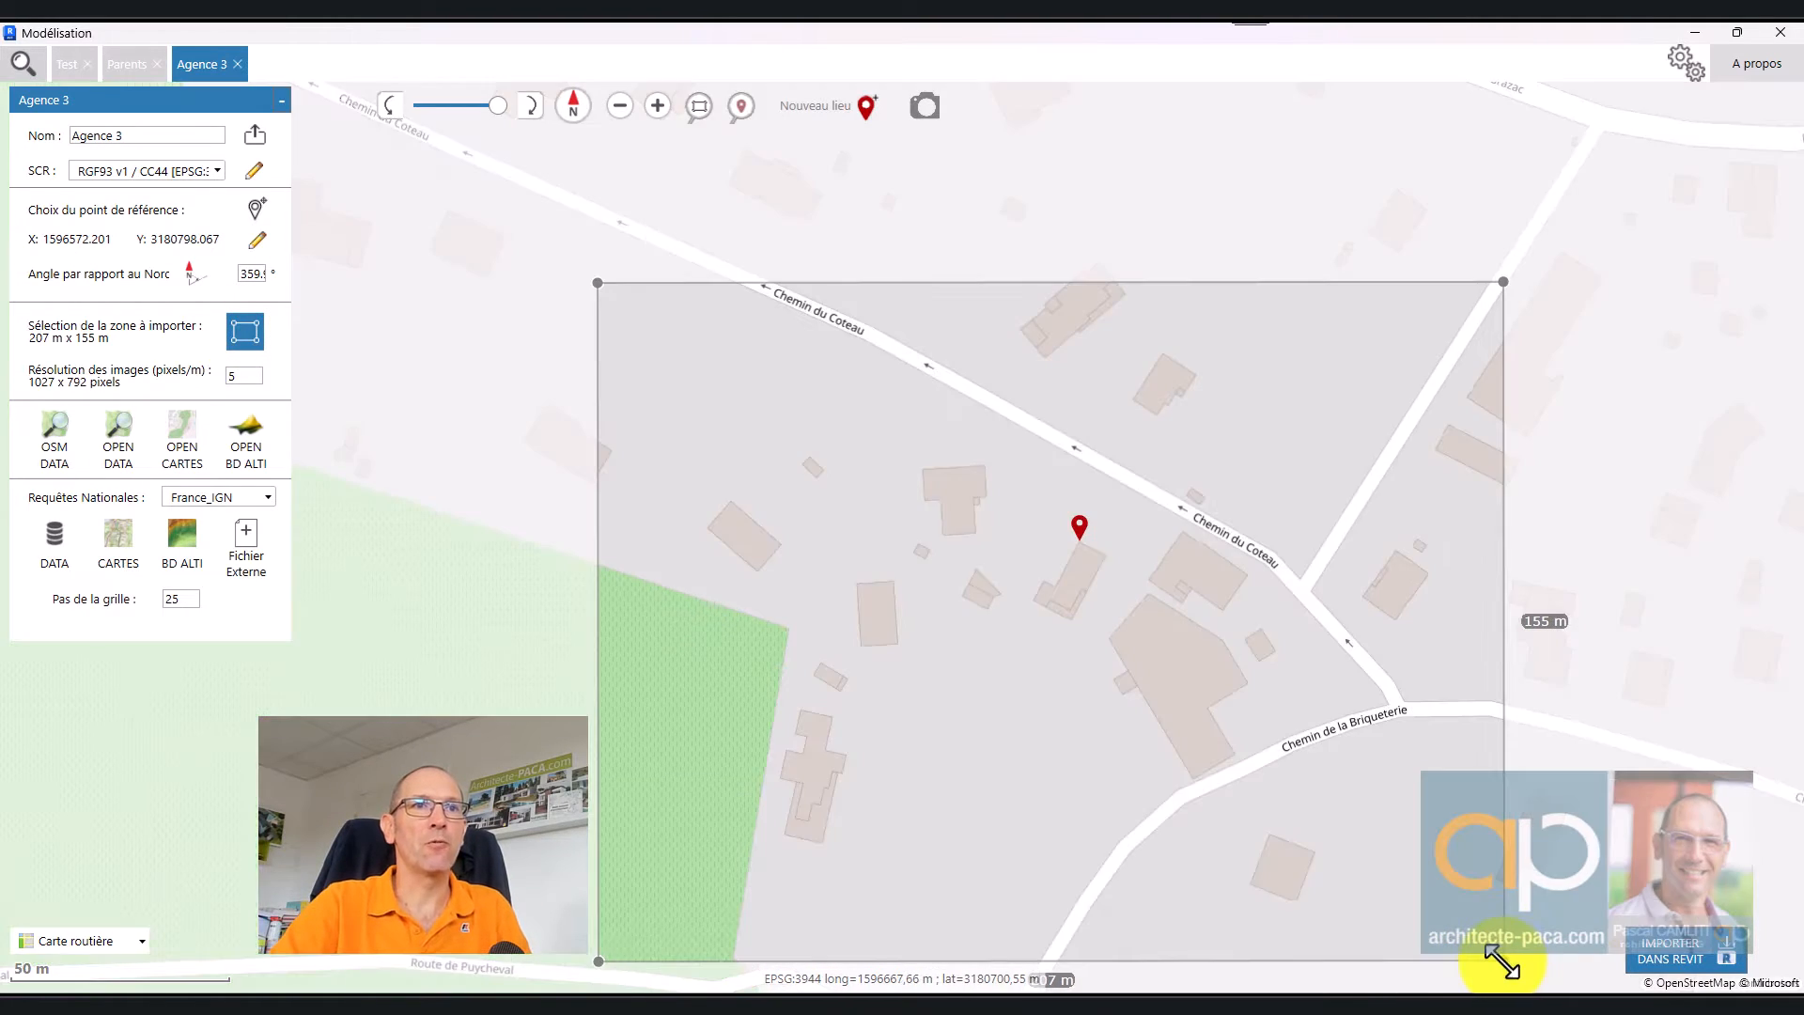
{"action": "left_click_drag", "start_coordinate": [1228, 737], "coordinate": [1164, 612]}
{"action": "left_click_drag", "start_coordinate": [1046, 611], "coordinate": [964, 659]}
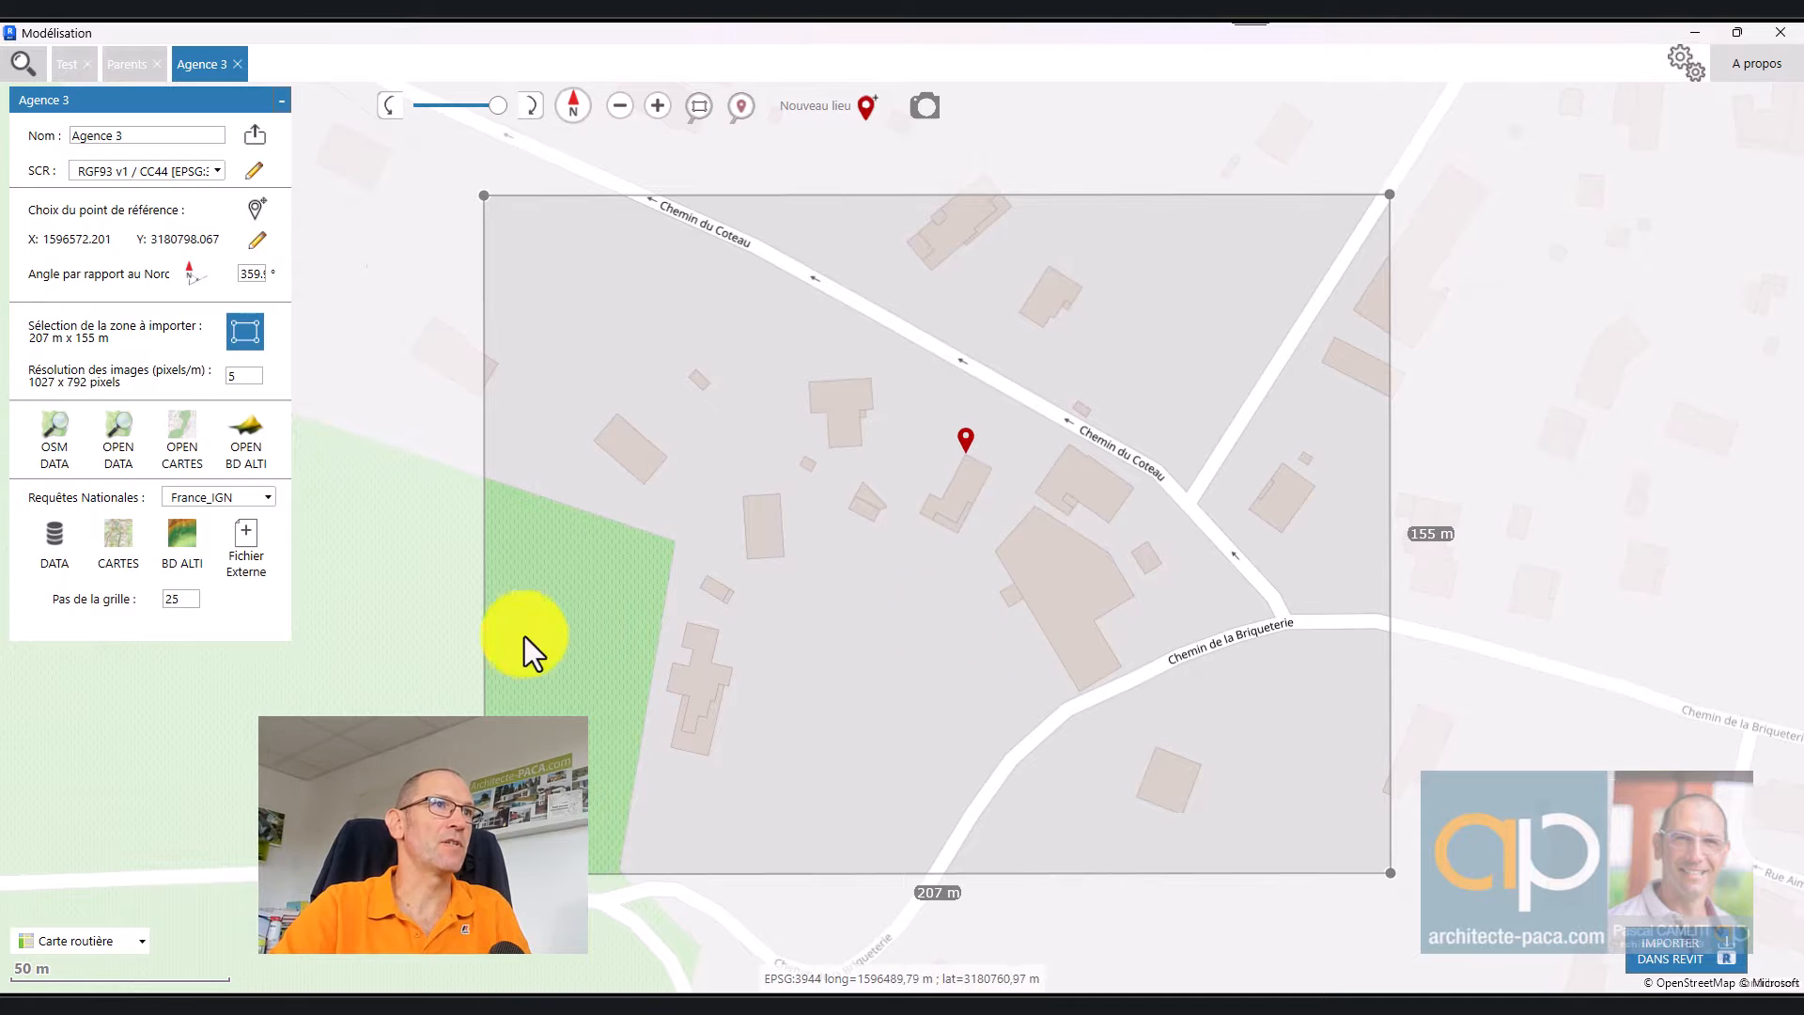
{"action": "left_click", "coordinate": [698, 106]}
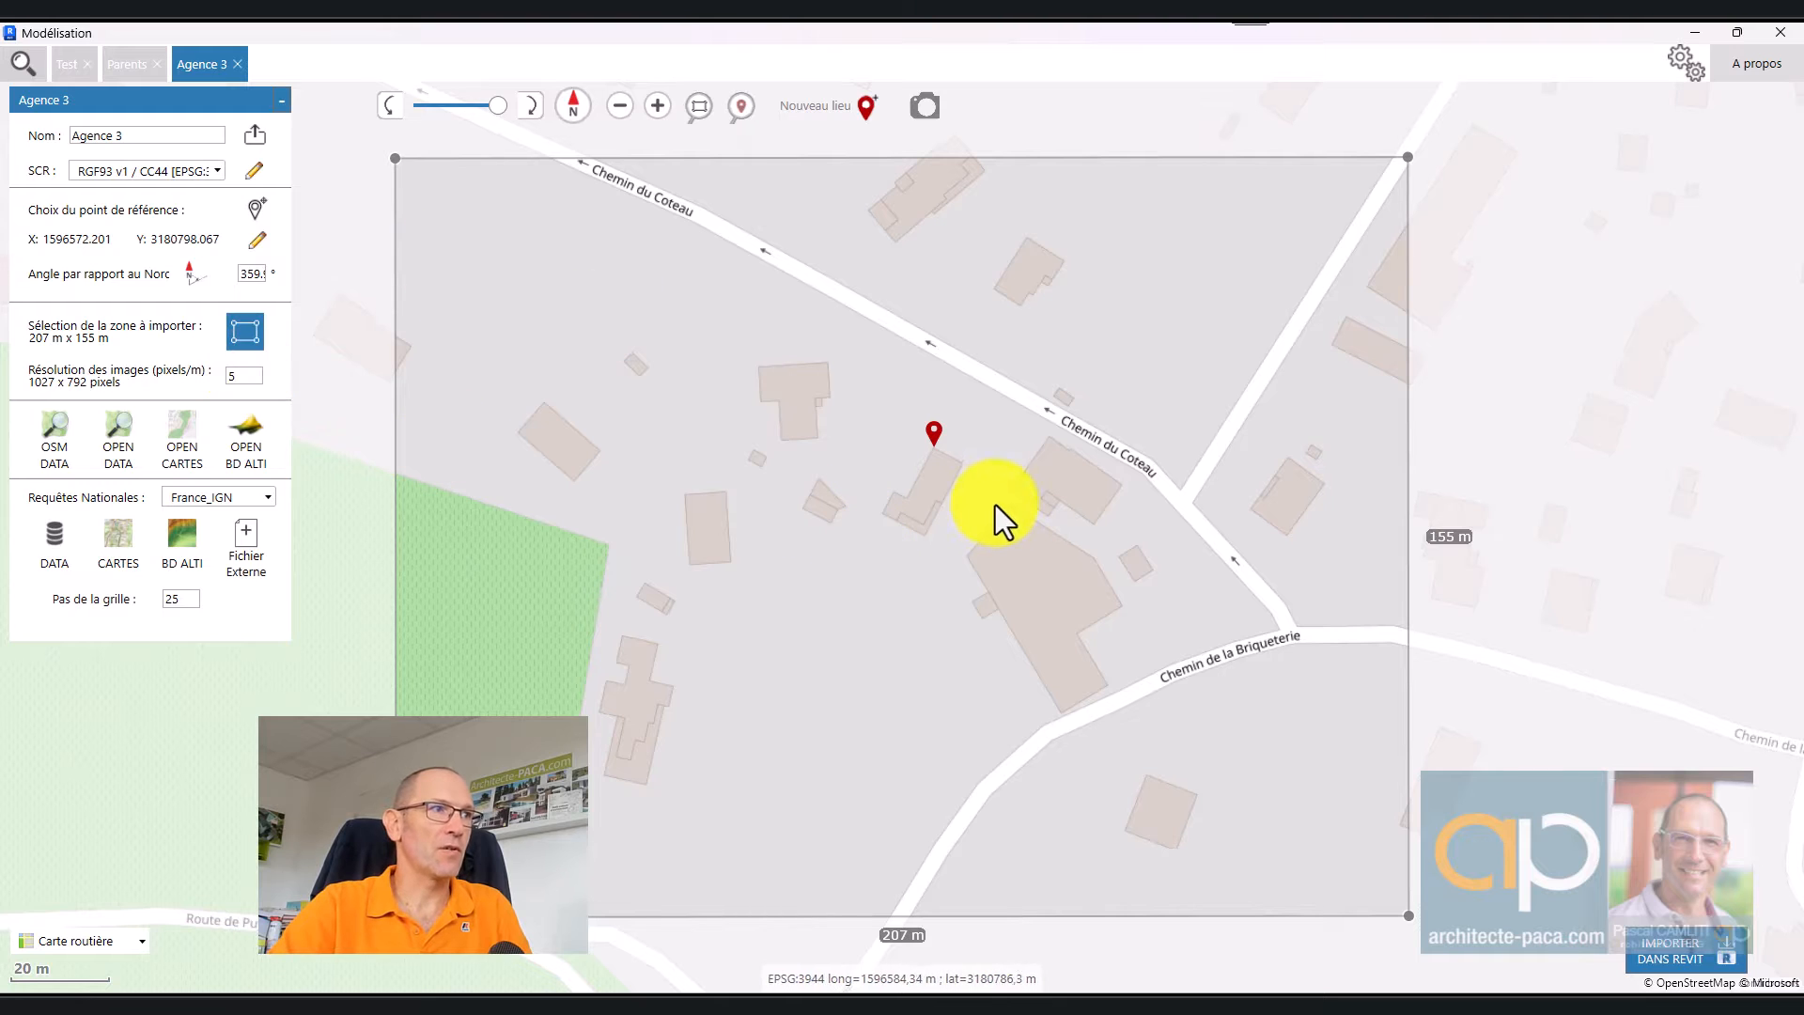
Step: Run an OpenData query for the in-service GRDF network, deselecting Enedis's HTA/BT pole positions and Basse Tension underground lines
{"action": "left_click", "coordinate": [98, 431]}
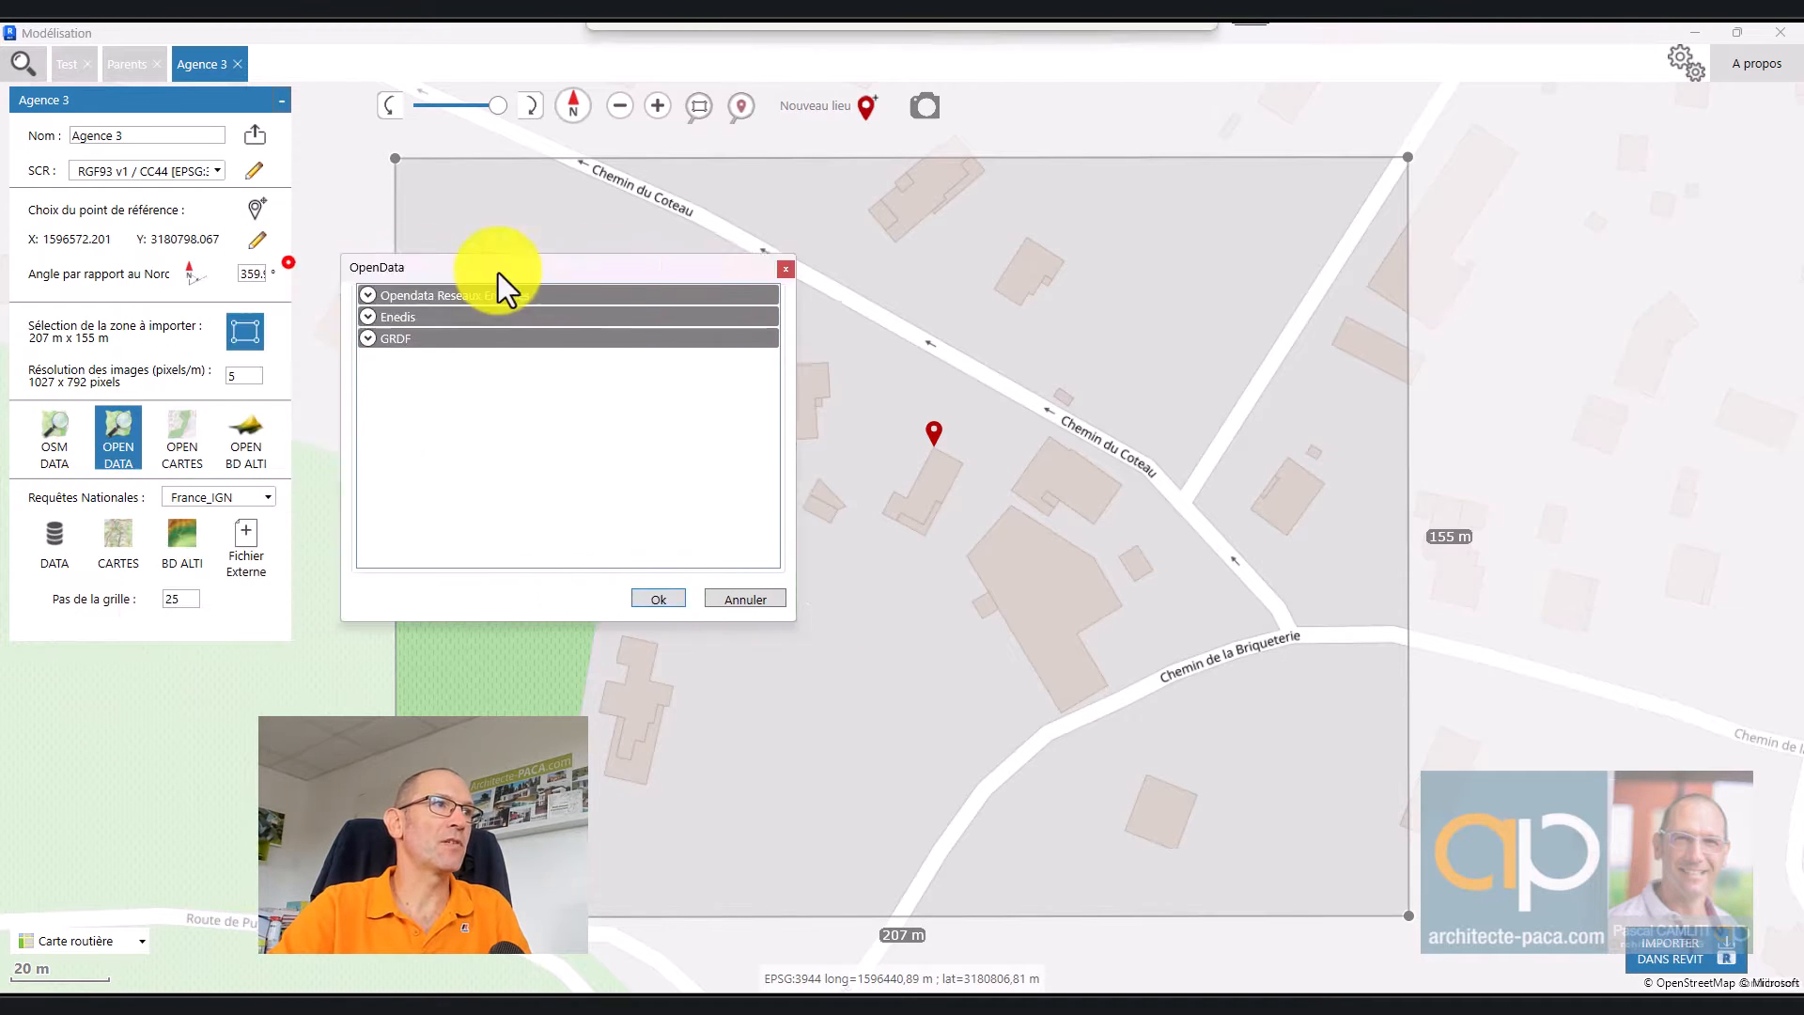
{"action": "left_click_drag", "start_coordinate": [498, 273], "coordinate": [786, 229]}
{"action": "left_click", "coordinate": [652, 263]}
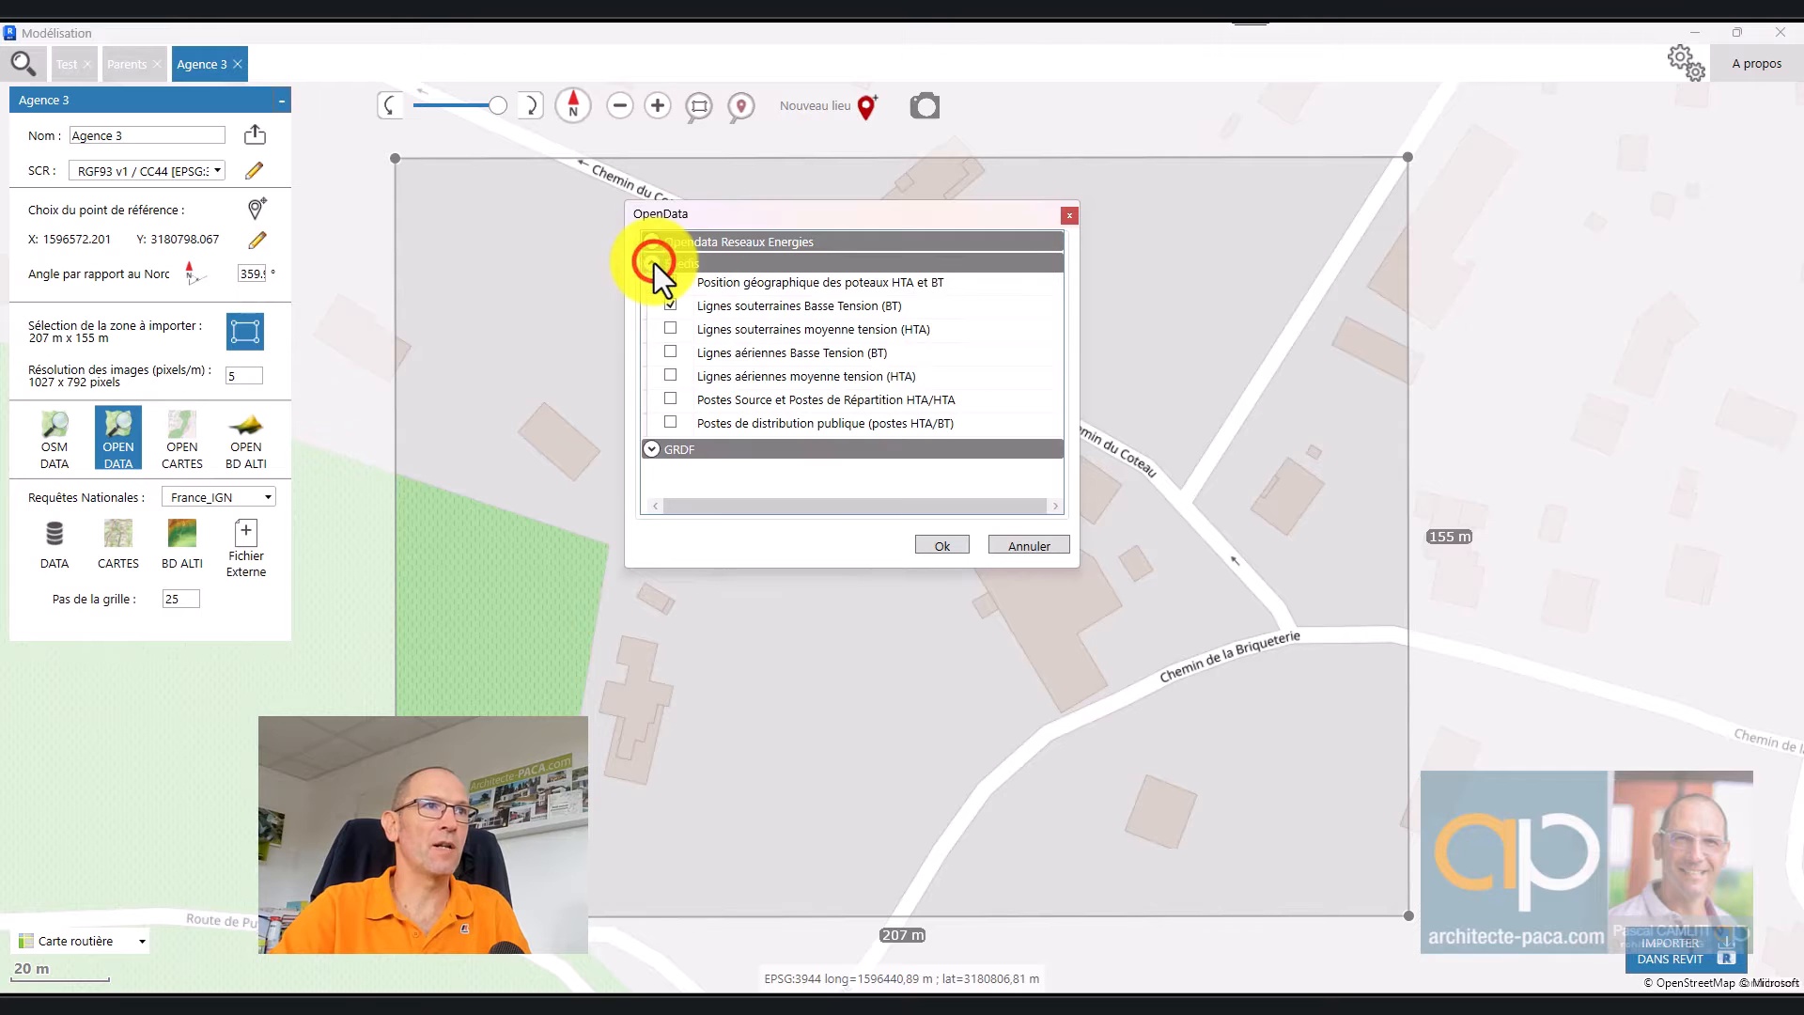
{"action": "left_click", "coordinate": [654, 263]}
{"action": "left_click", "coordinate": [651, 285]}
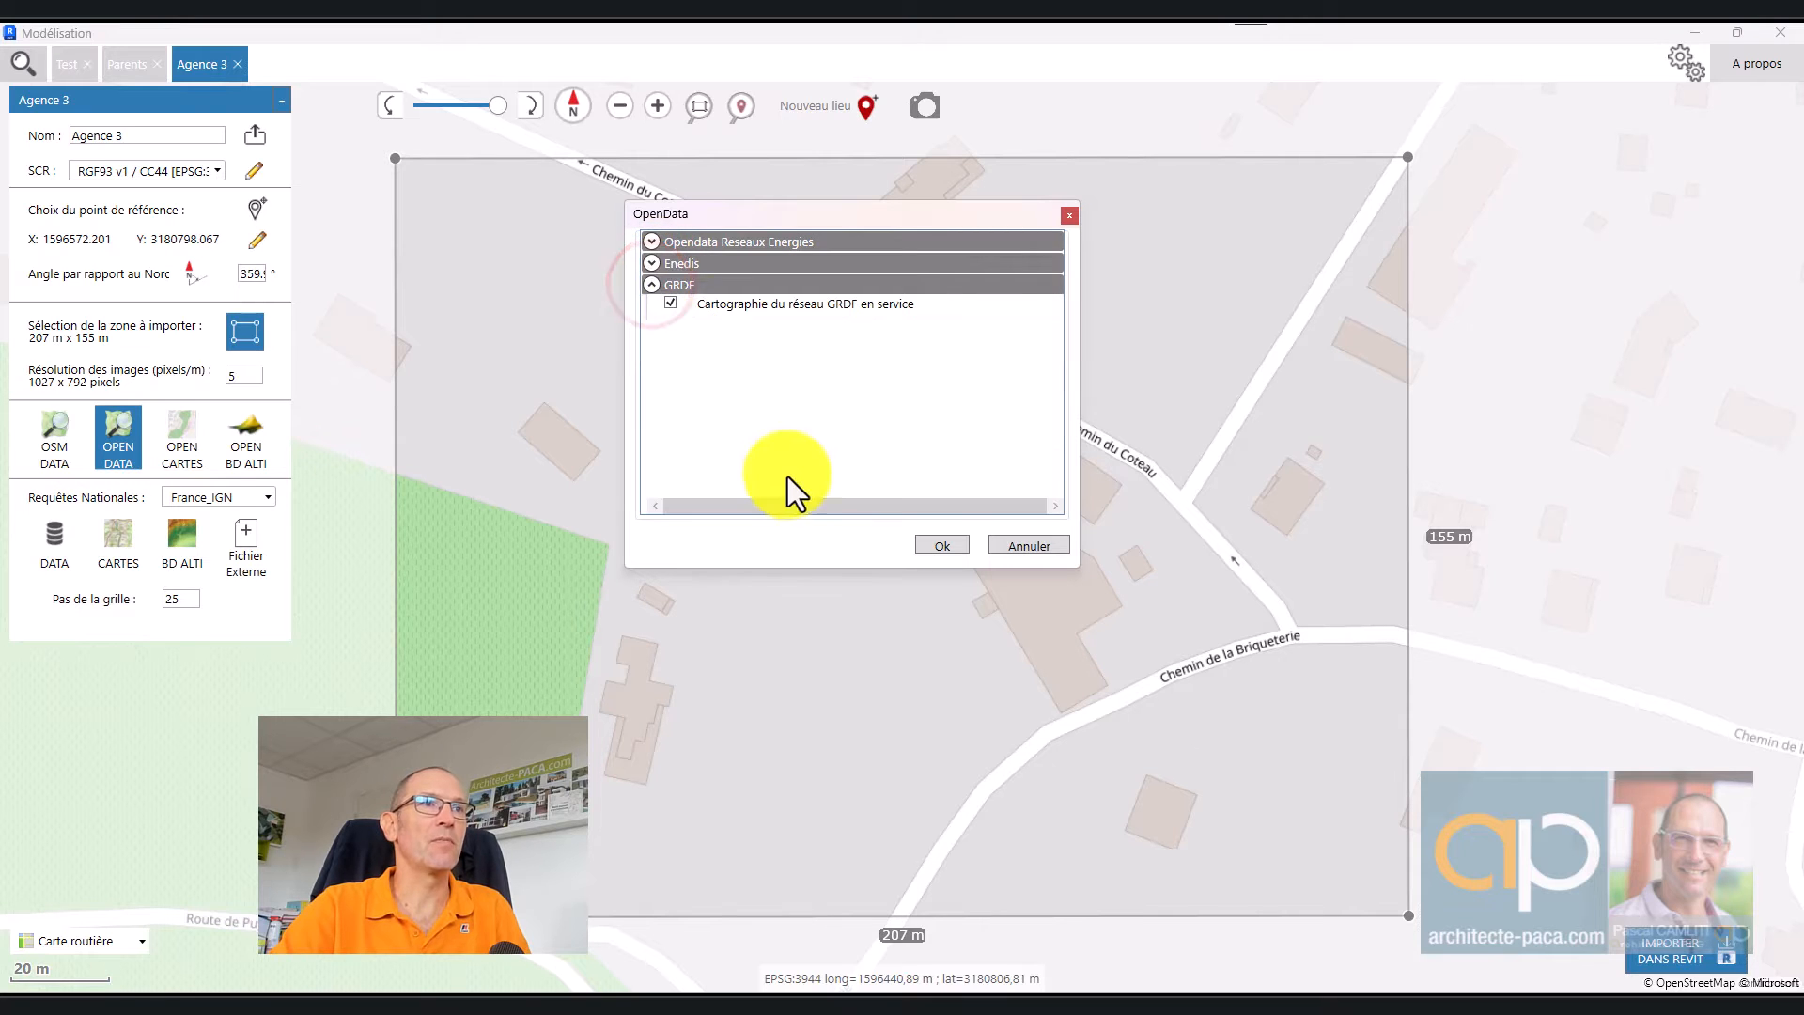
{"action": "left_click", "coordinate": [656, 271]}
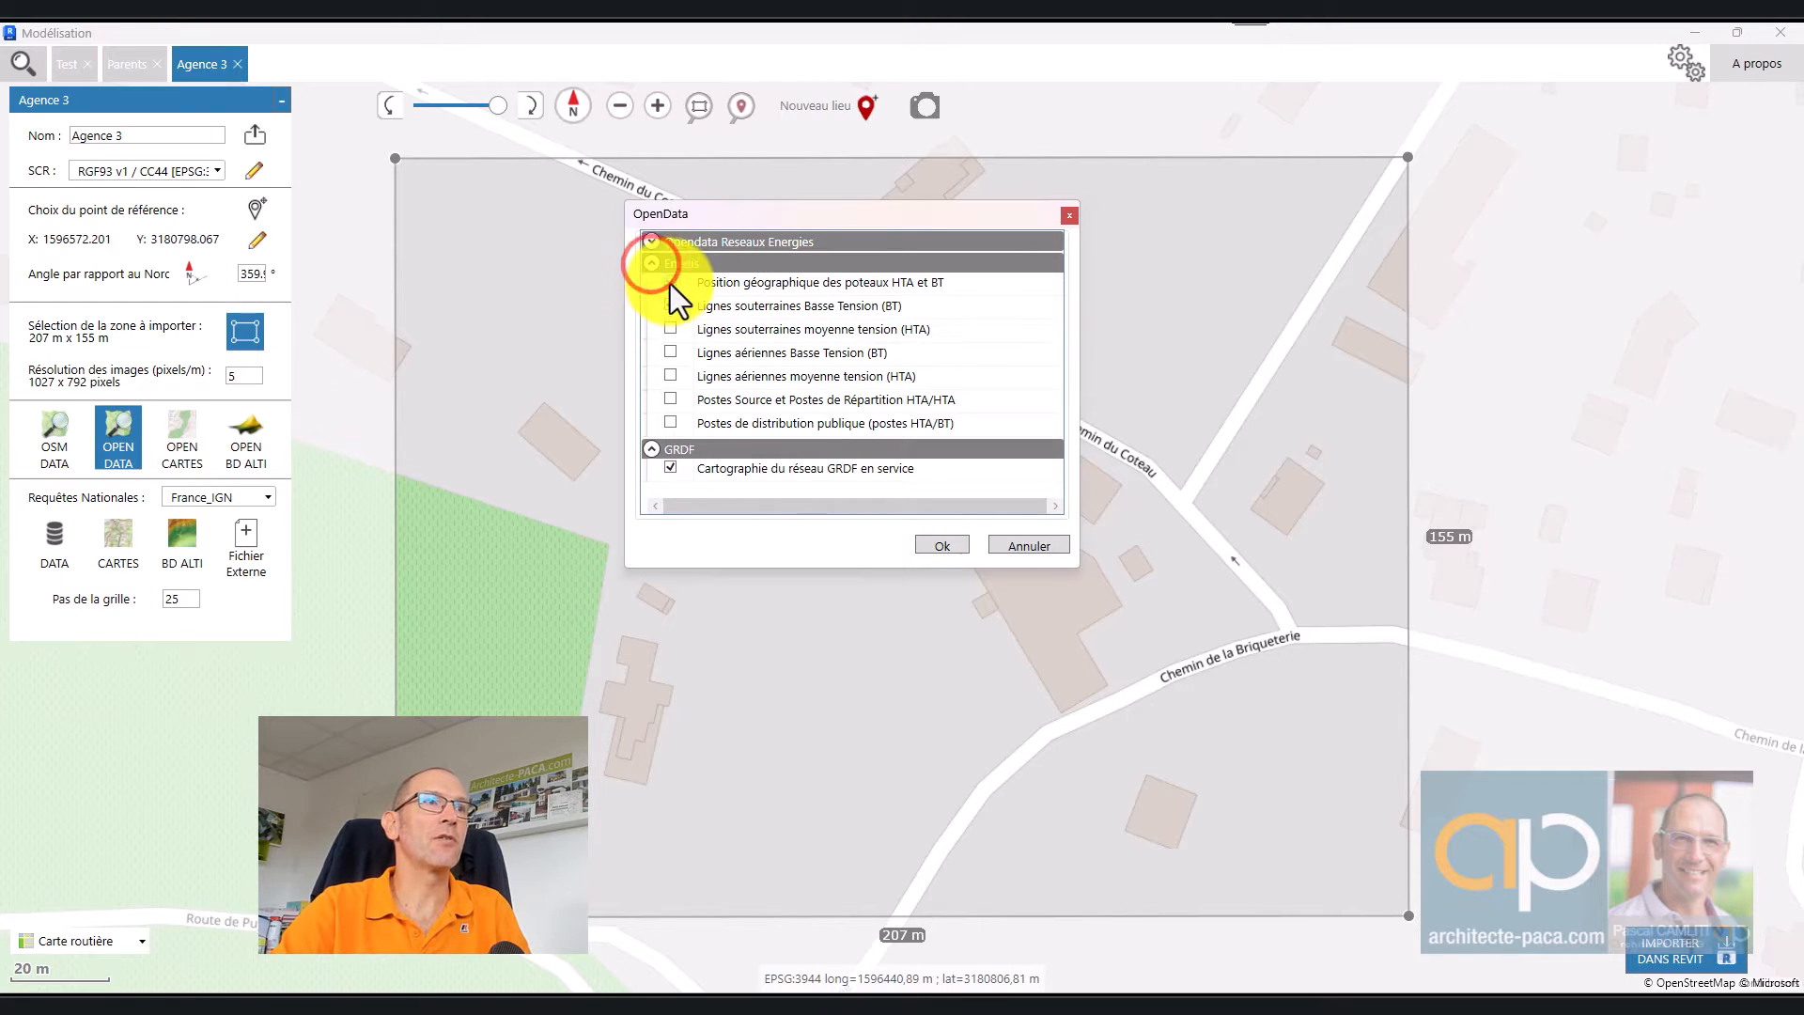
{"action": "left_click", "coordinate": [669, 283]}
{"action": "left_click", "coordinate": [669, 305]}
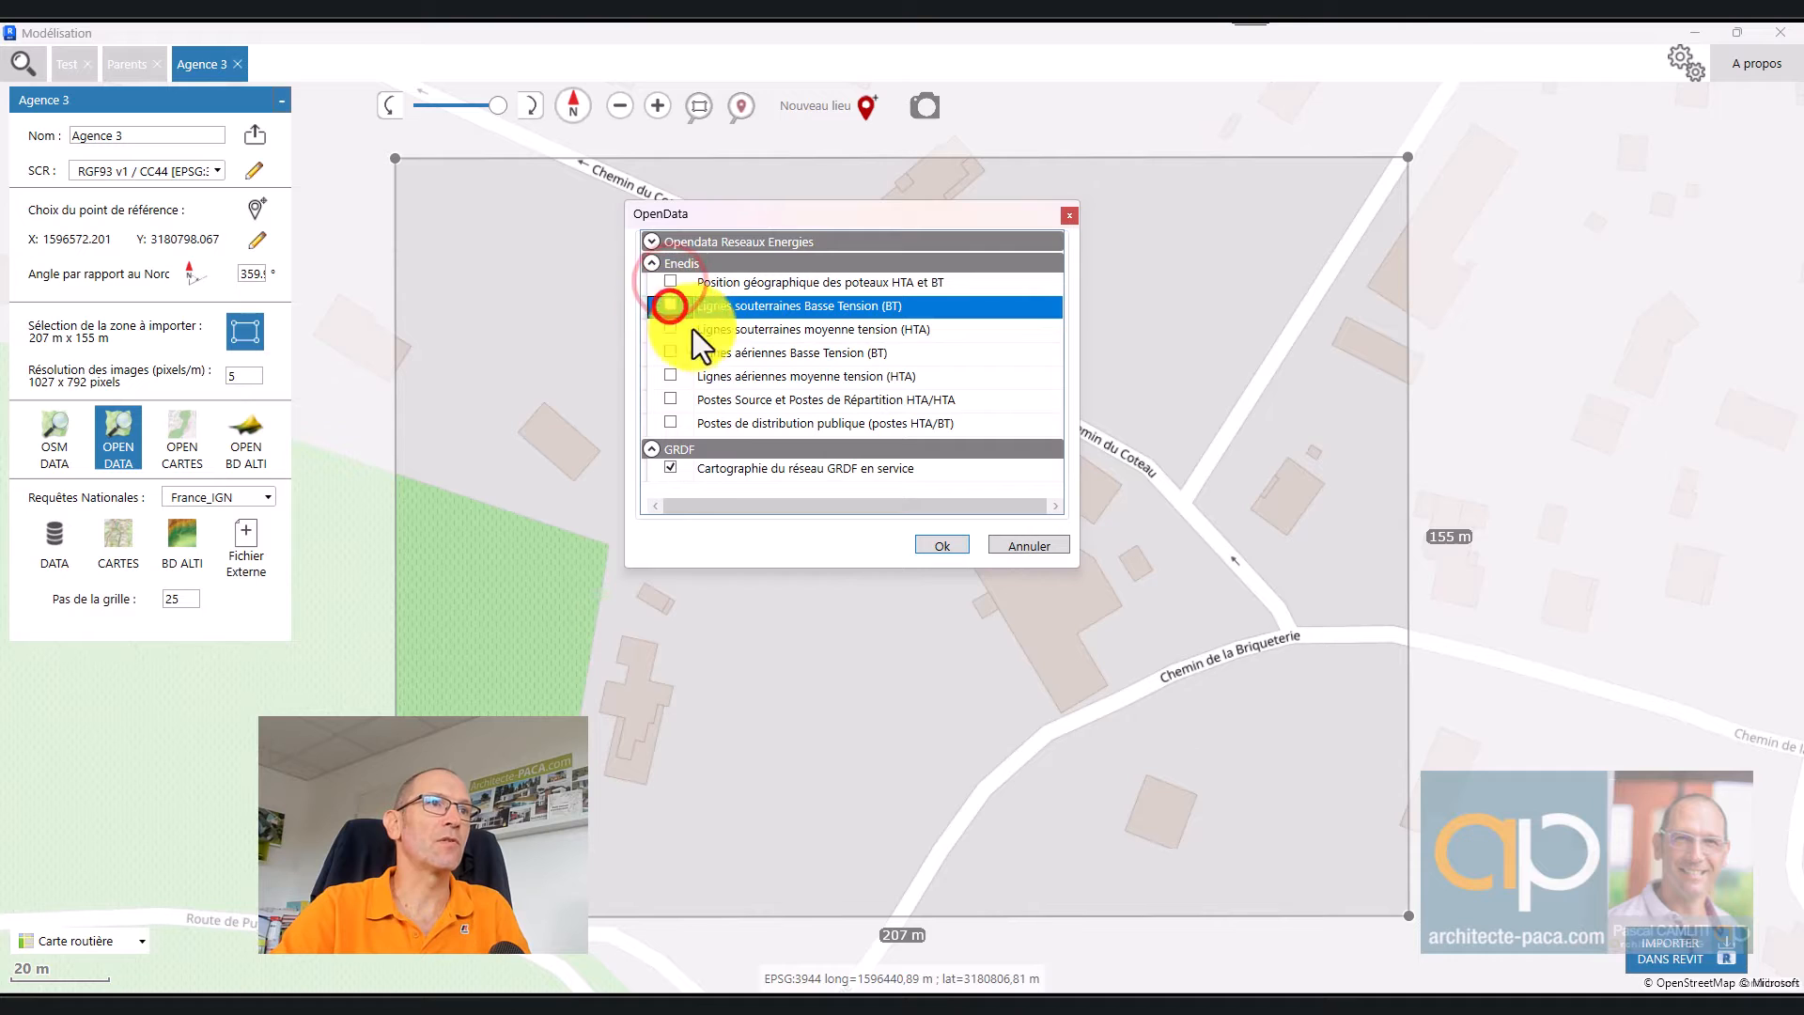
{"action": "left_click", "coordinate": [652, 264]}
{"action": "left_click", "coordinate": [937, 545]}
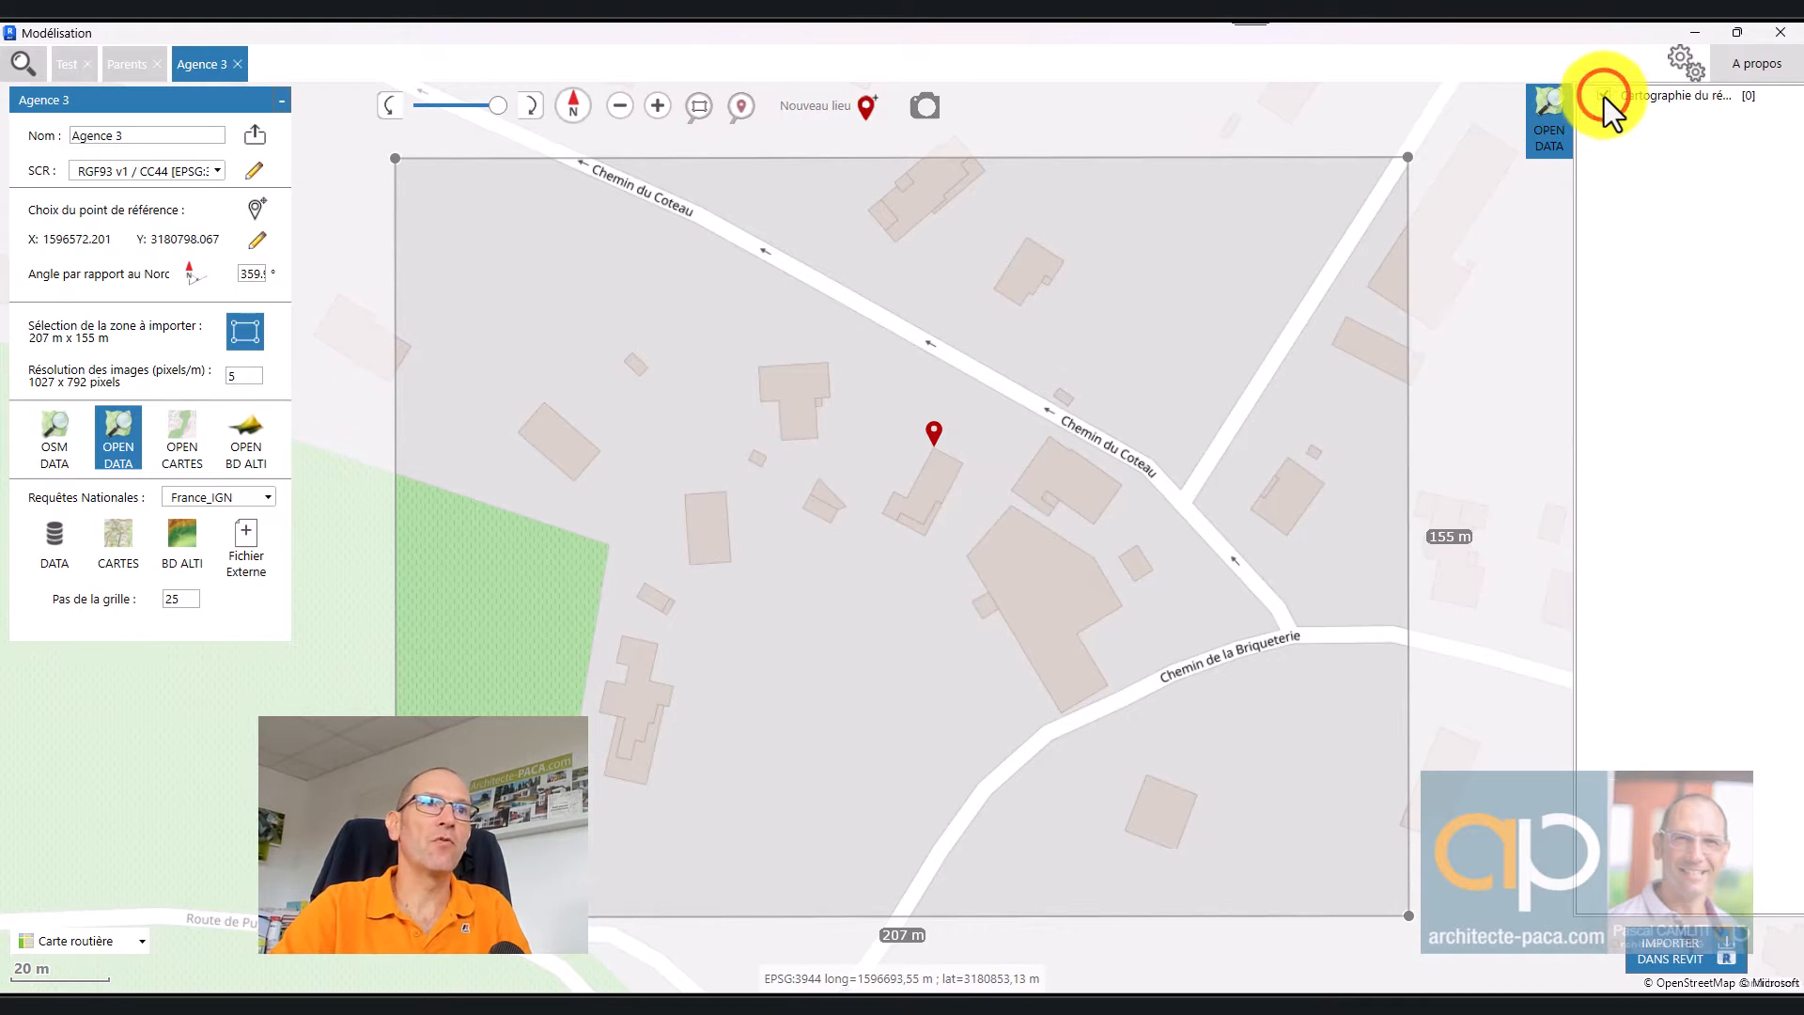
Step: Enlarge the import area toward the southeast to about 301 m x 187 m, rerunning the existing queries after resizing
{"action": "scroll", "coordinate": [1254, 440], "scroll_direction": "down", "scroll_amount": 3}
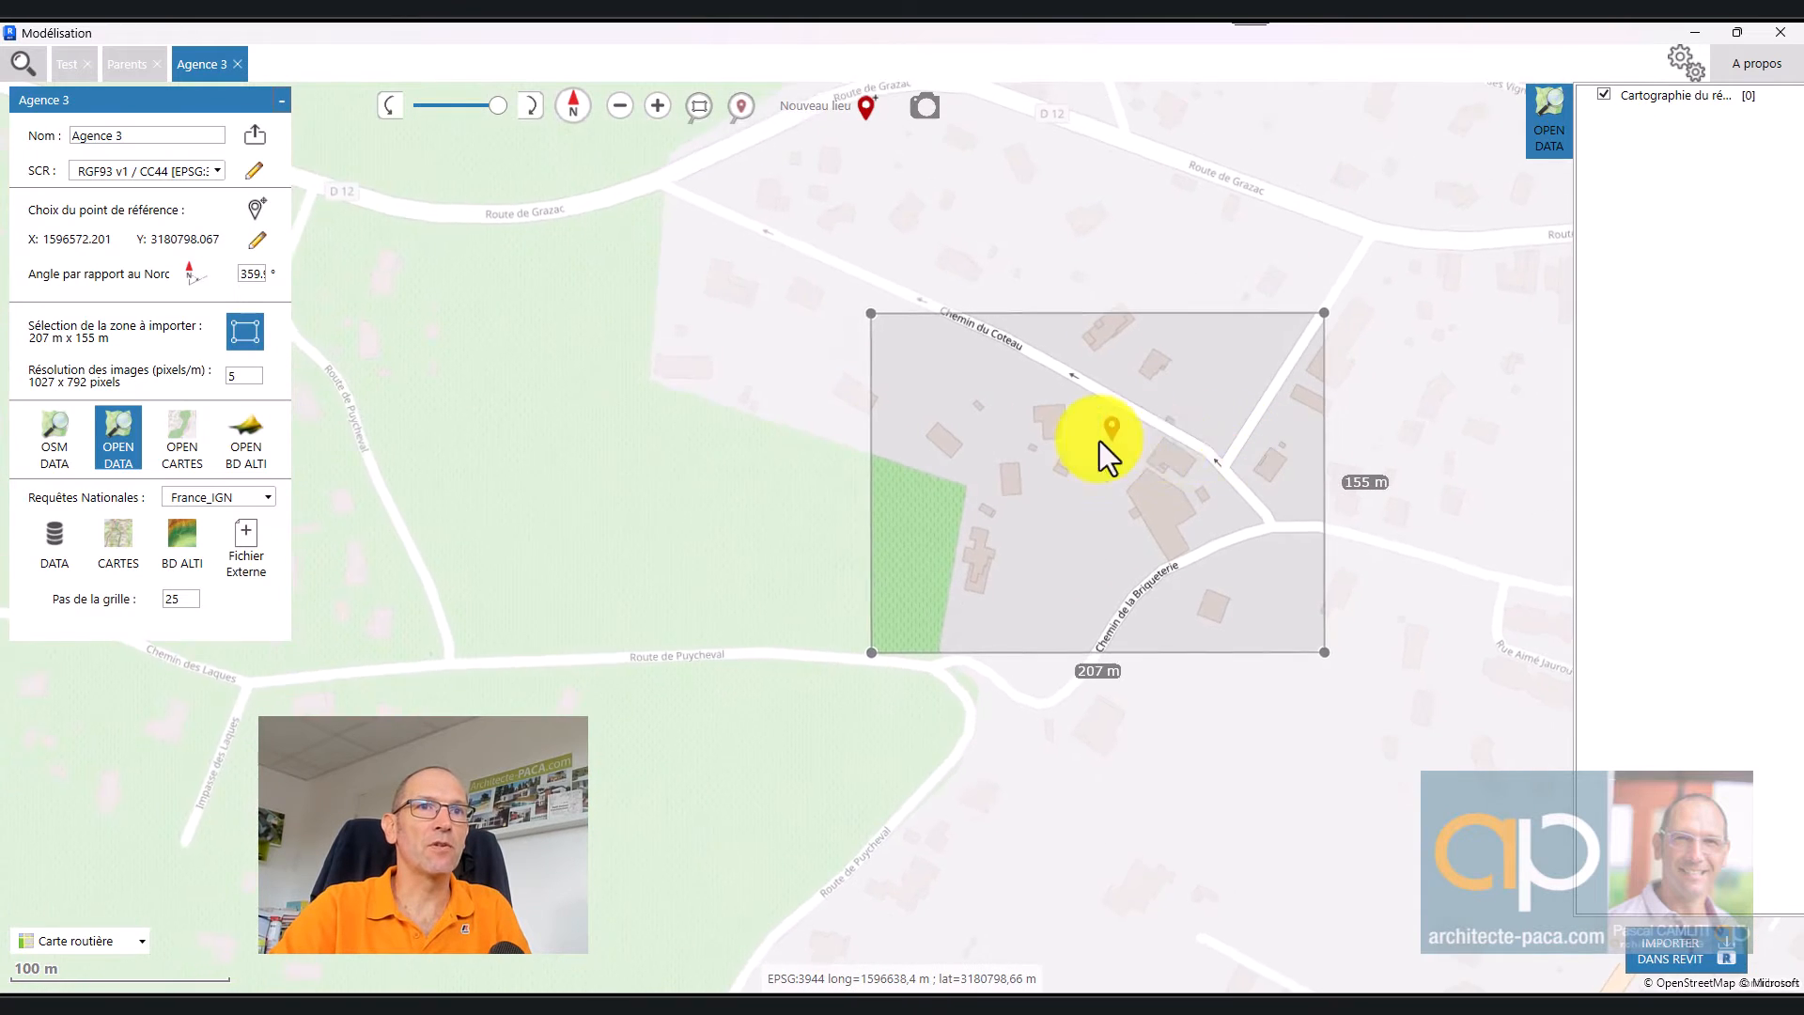
{"action": "scroll", "coordinate": [1100, 443], "scroll_direction": "down", "scroll_amount": 2}
{"action": "left_click_drag", "start_coordinate": [1249, 491], "coordinate": [1167, 535]}
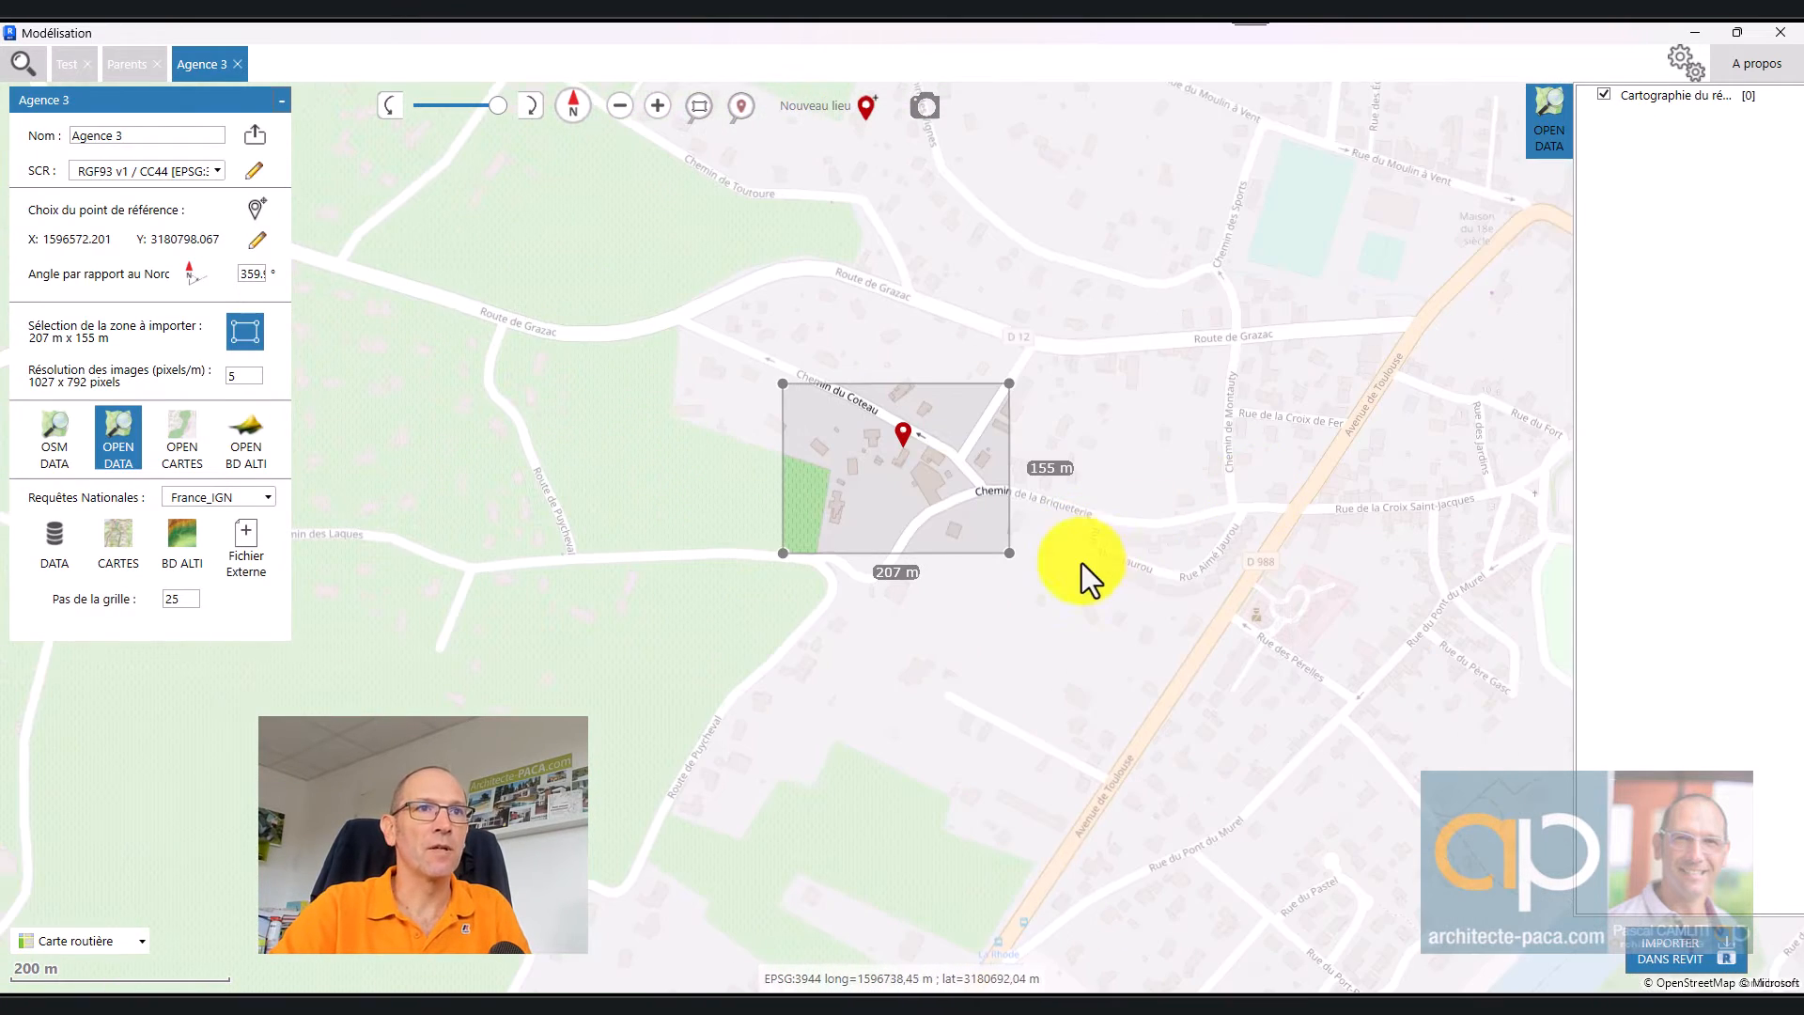
{"action": "scroll", "coordinate": [1066, 559], "scroll_direction": "up", "scroll_amount": 2}
{"action": "left_click", "coordinate": [952, 550]}
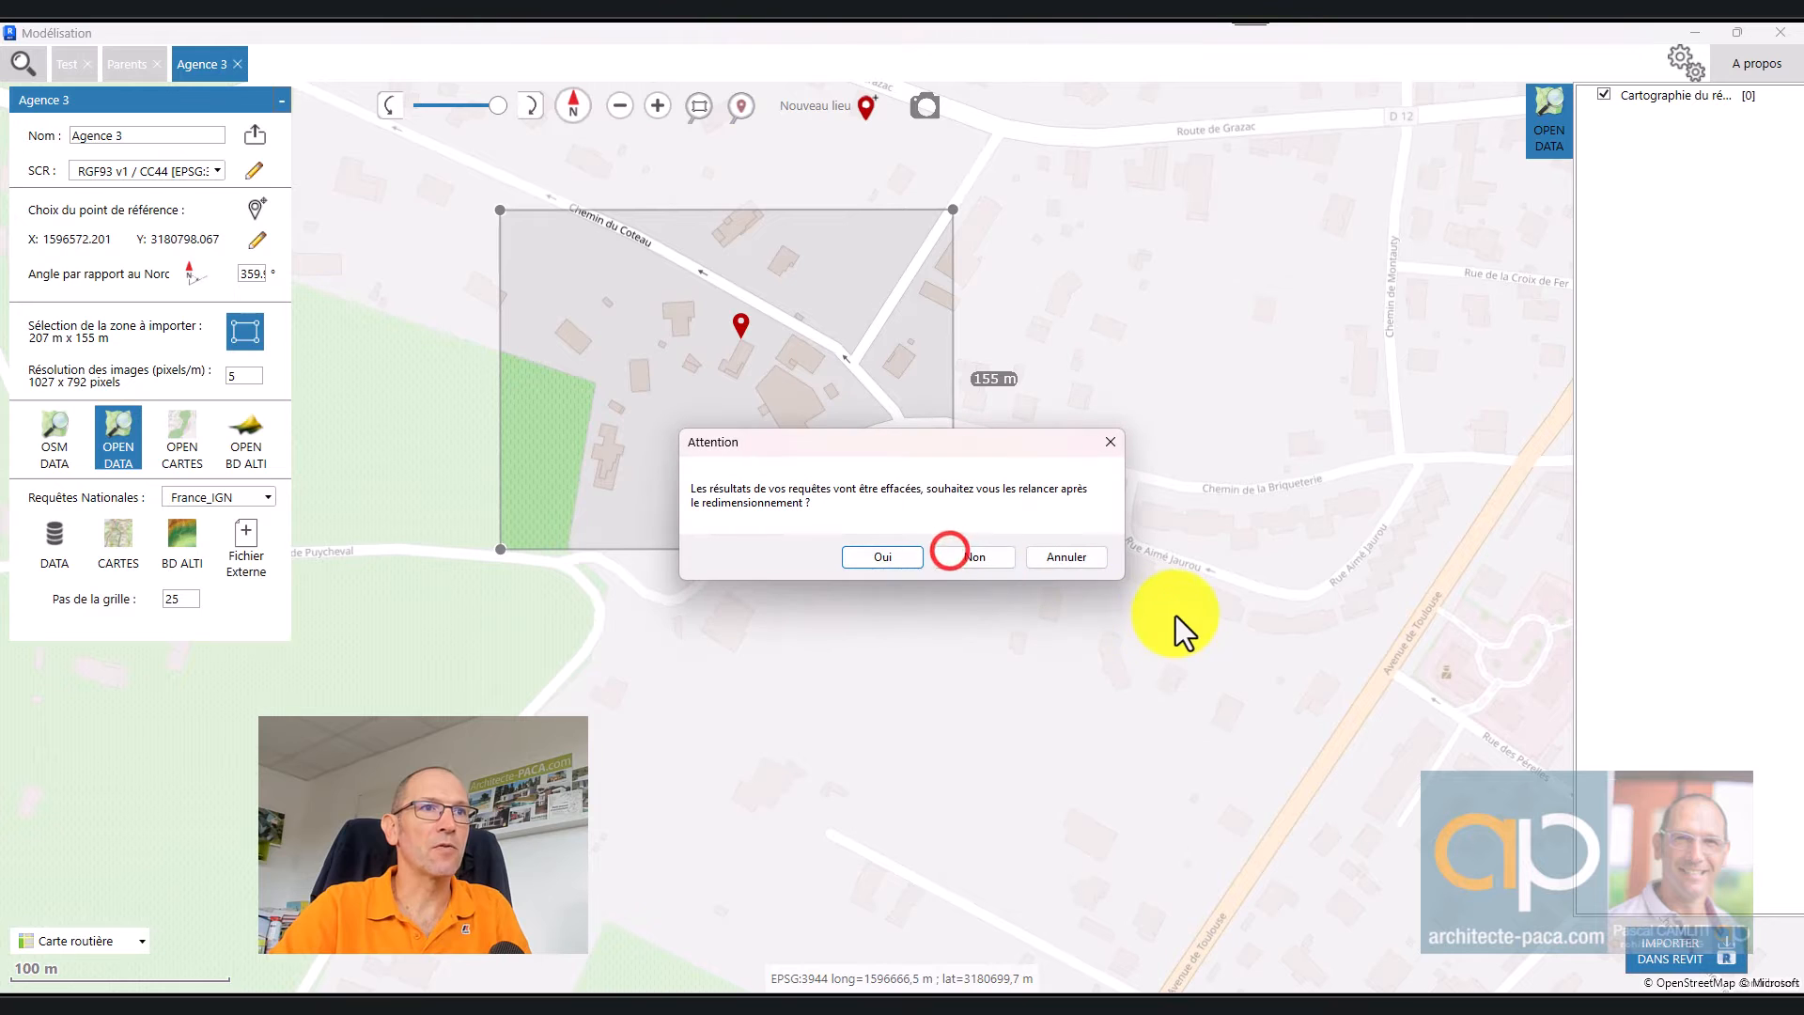
{"action": "left_click", "coordinate": [882, 558]}
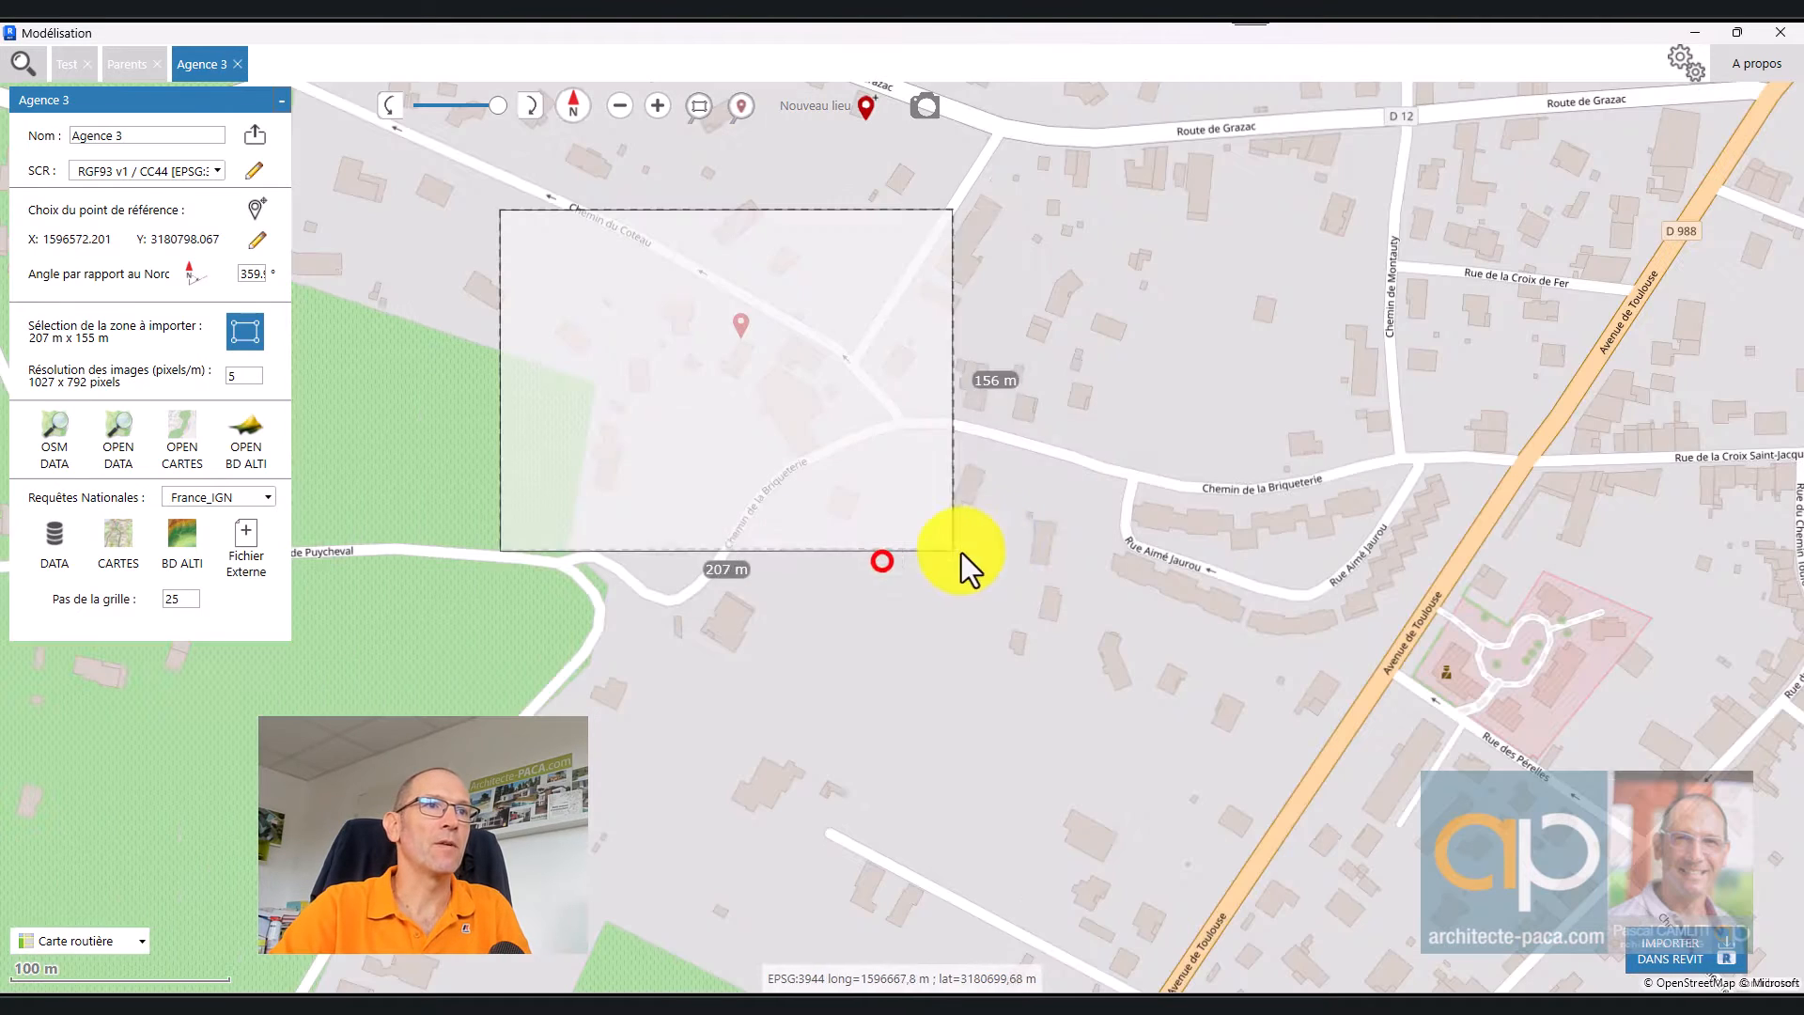
{"action": "left_click", "coordinate": [1157, 620]}
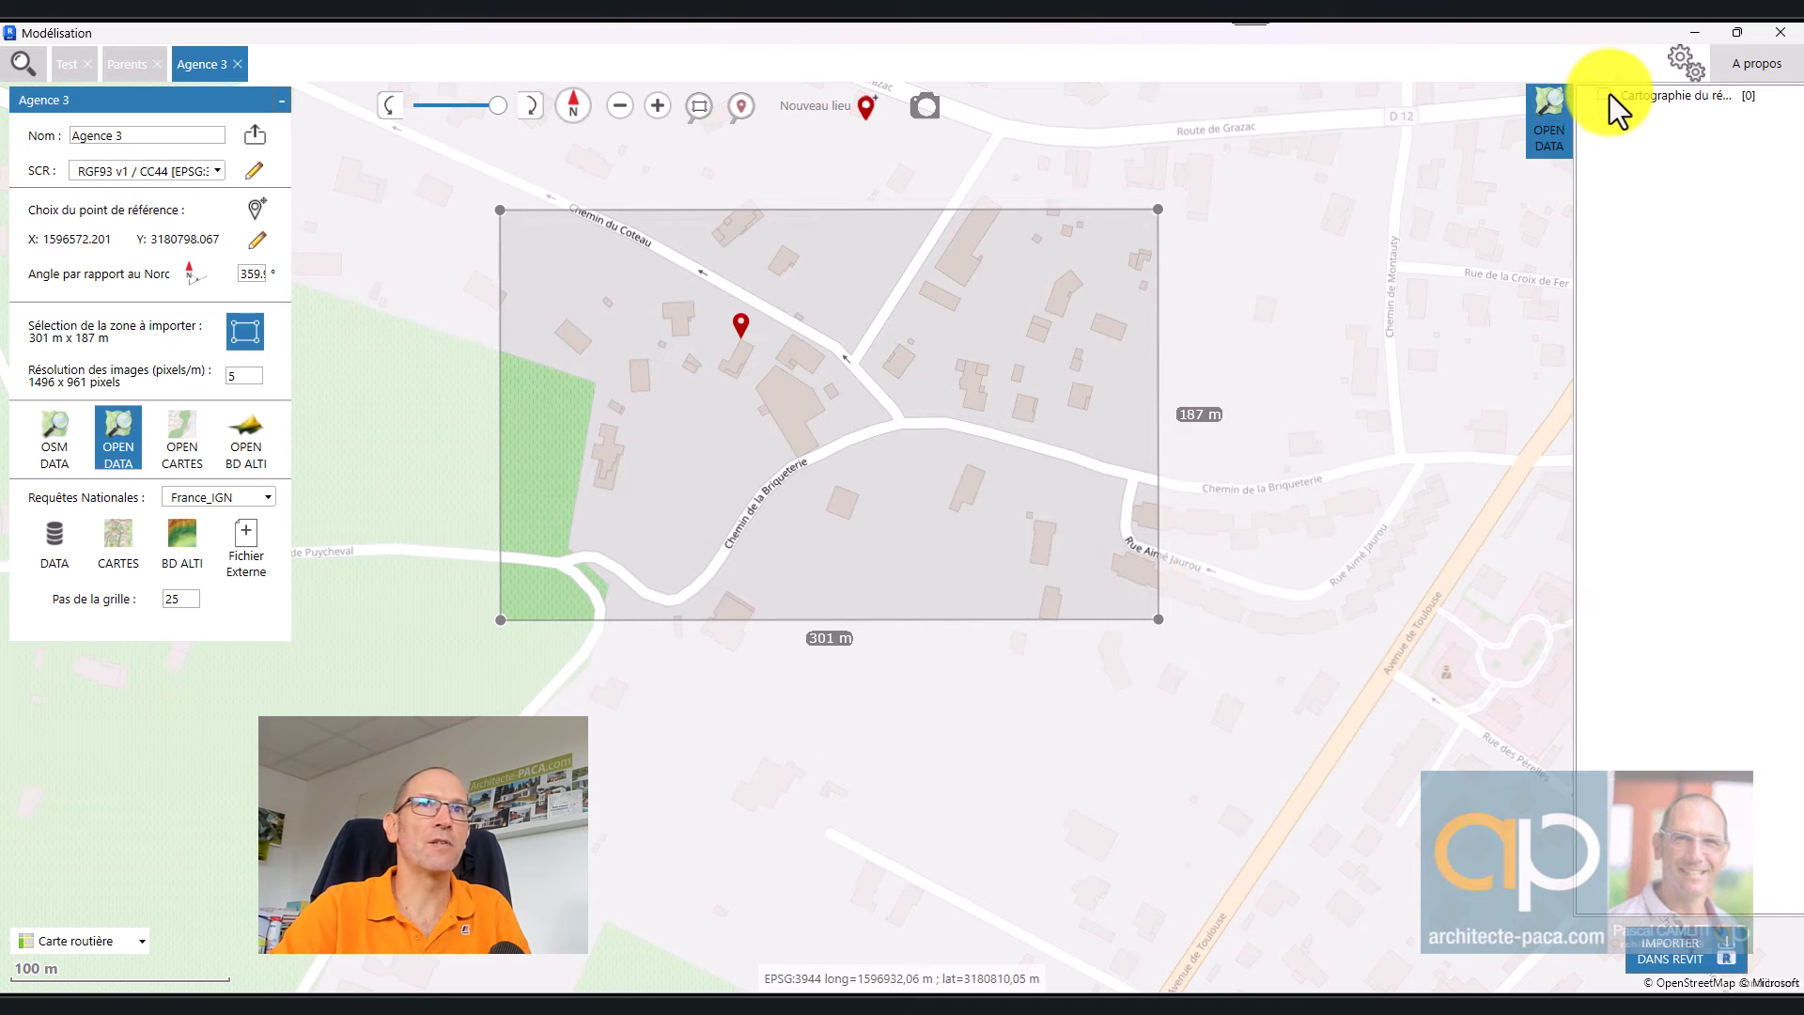
{"action": "left_click", "coordinate": [1604, 95]}
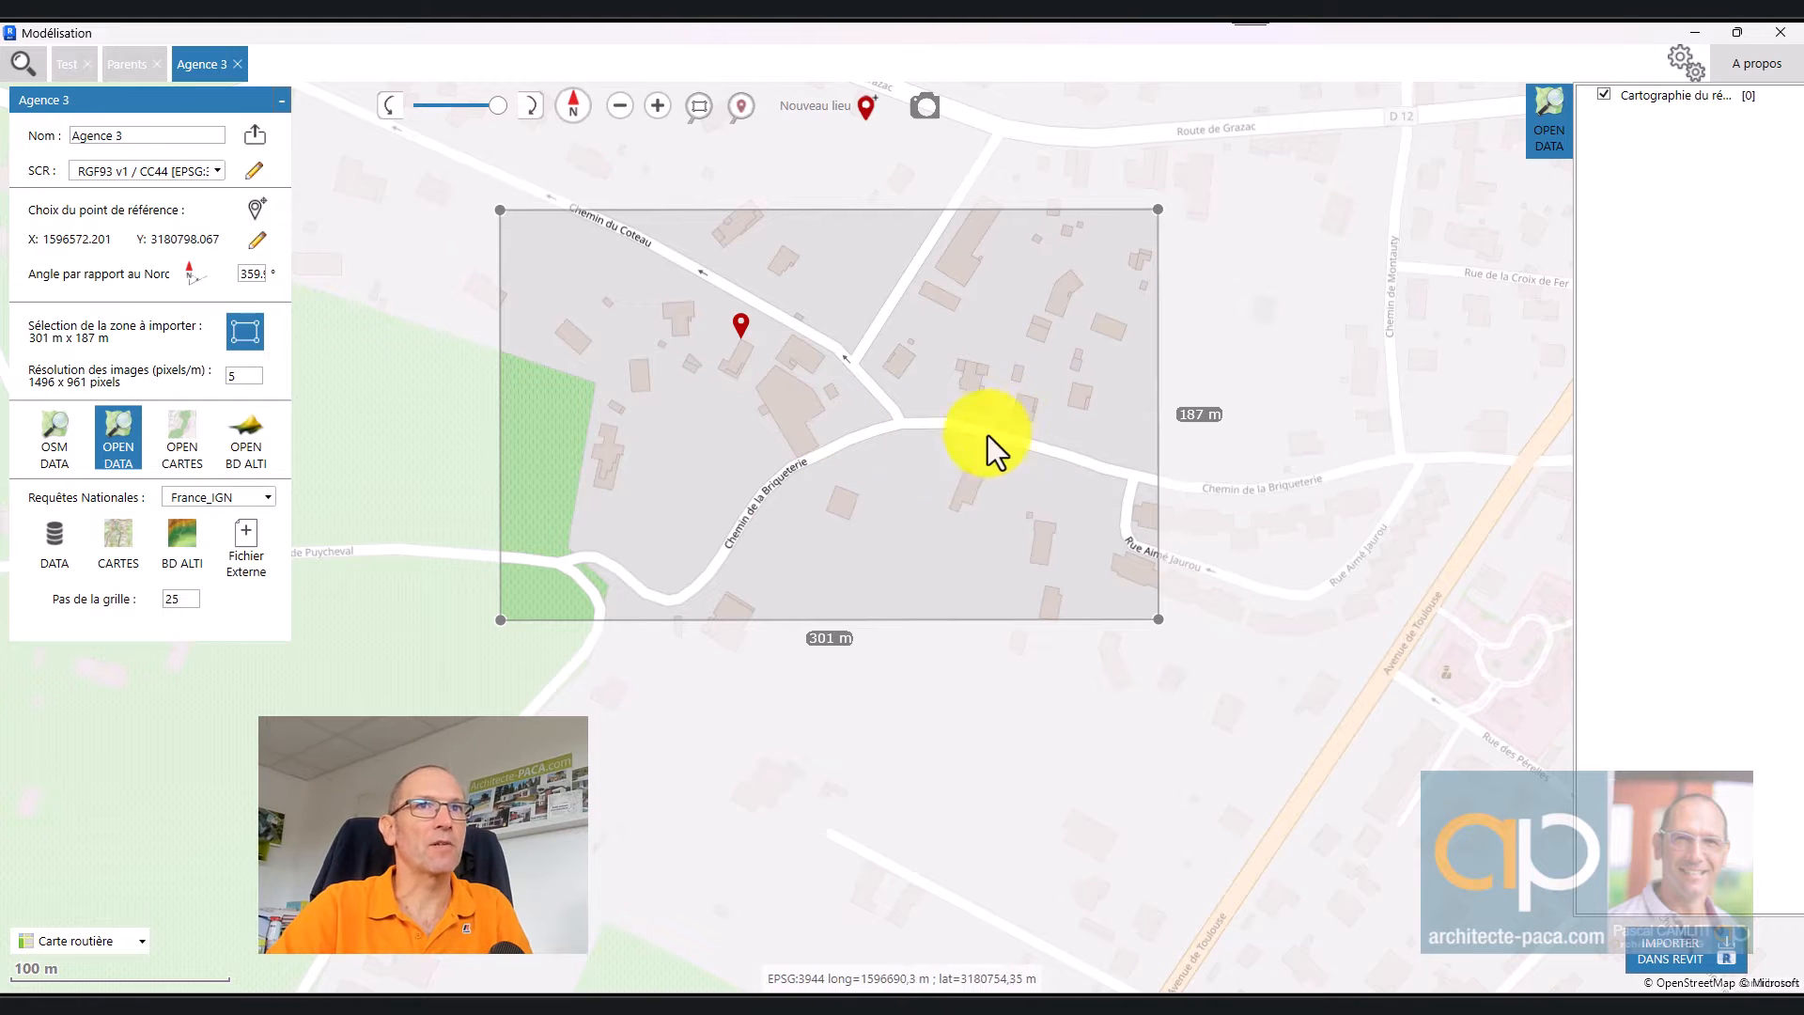
Step: Review the available OpenData layers under Opendata Reseaux Energies, Enedis and GRDF, and cancel the query
{"action": "left_click", "coordinate": [120, 438]}
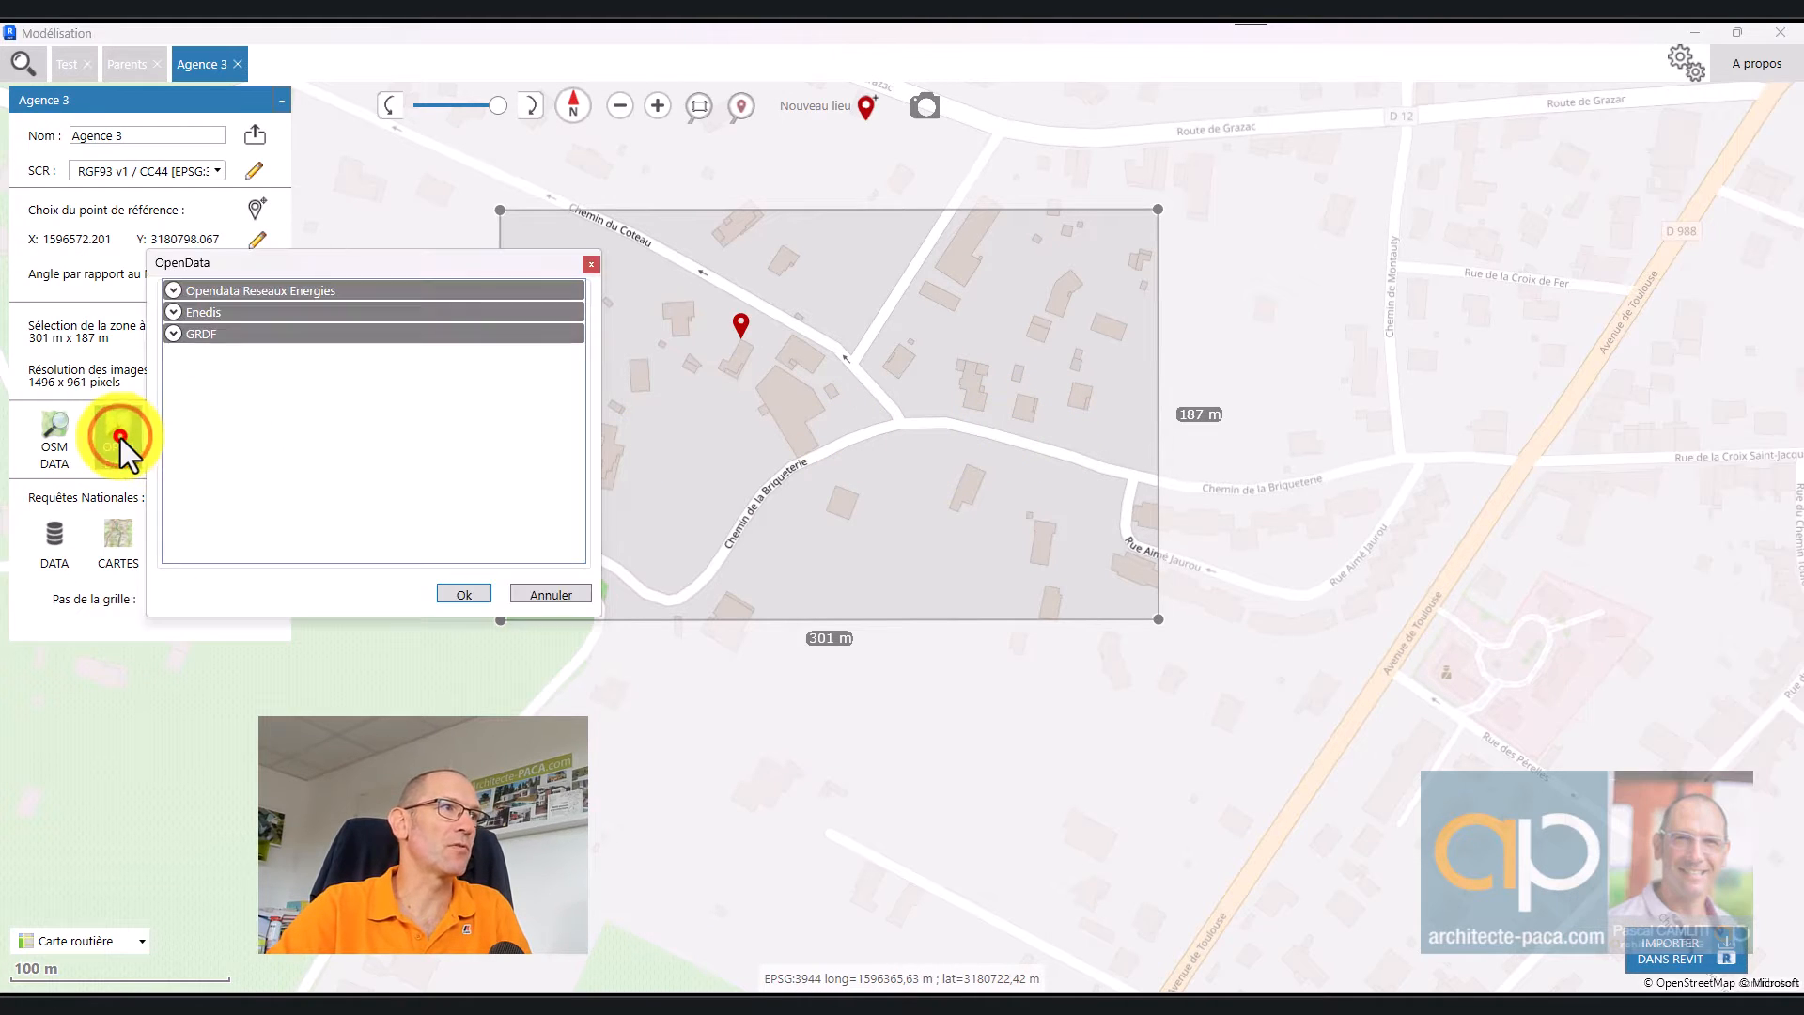
{"action": "left_click_drag", "start_coordinate": [272, 263], "coordinate": [874, 256]}
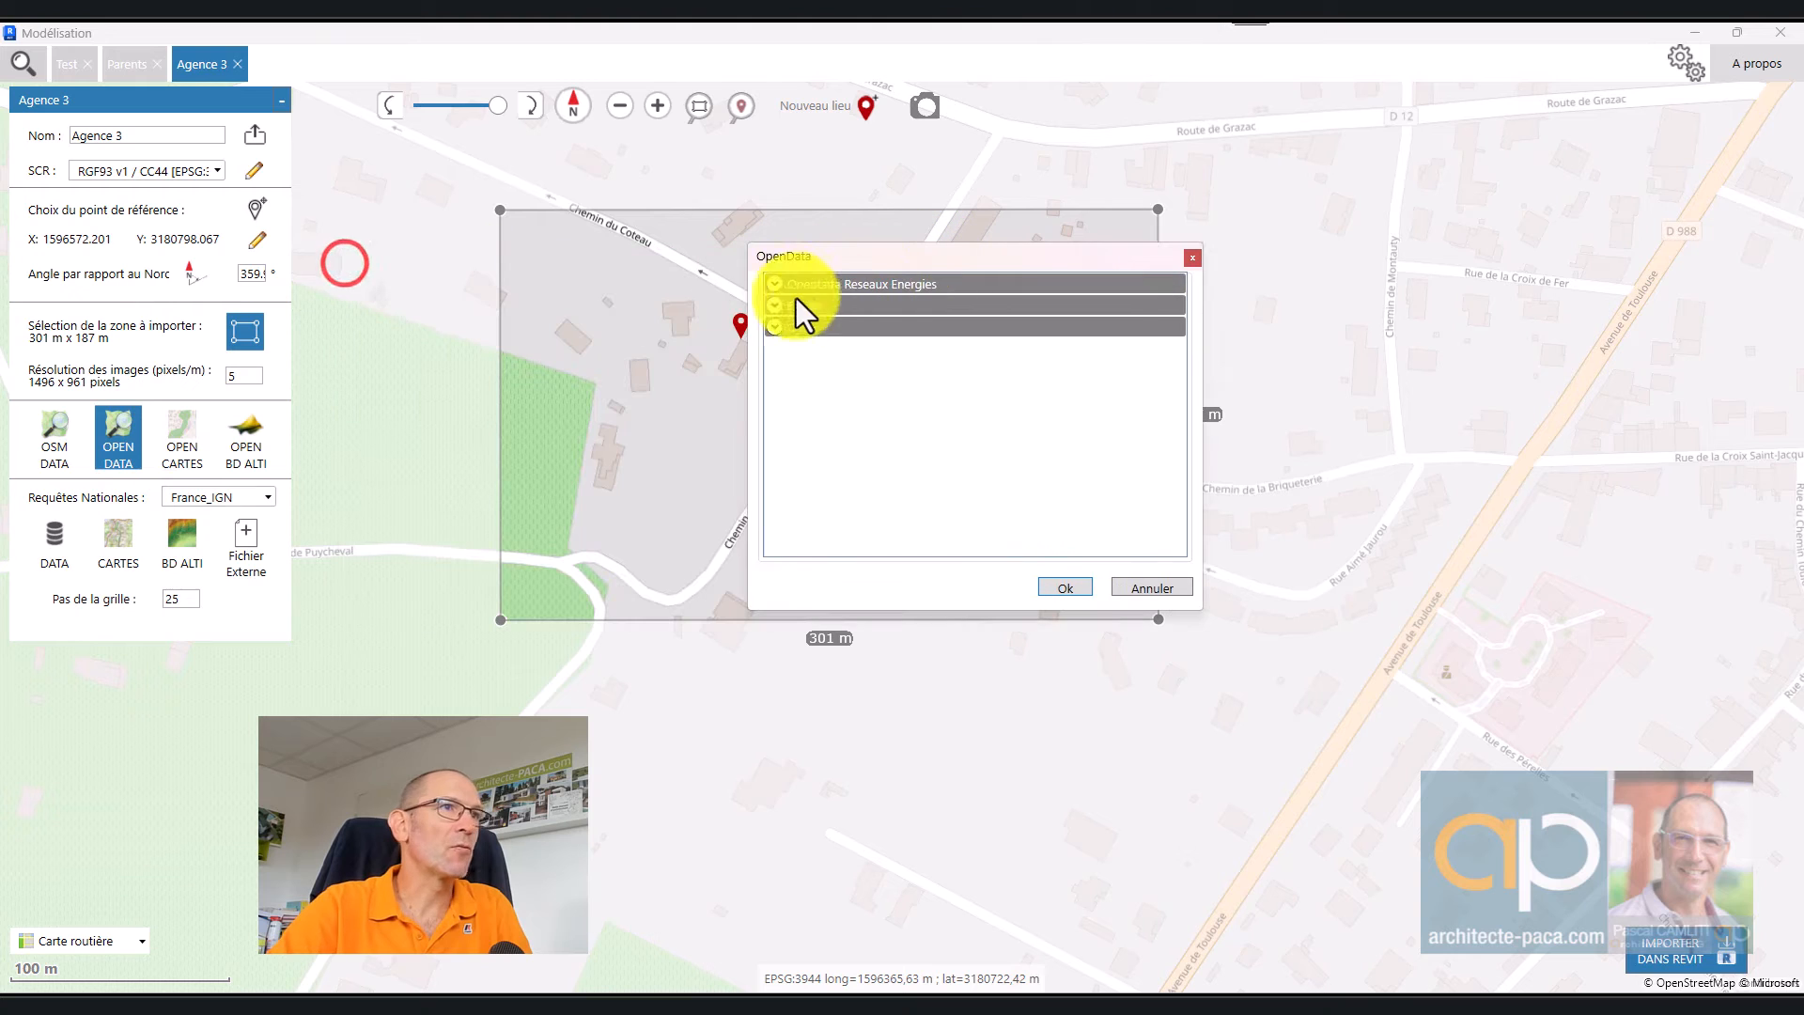
{"action": "left_click", "coordinate": [774, 285]}
{"action": "left_click", "coordinate": [774, 285]}
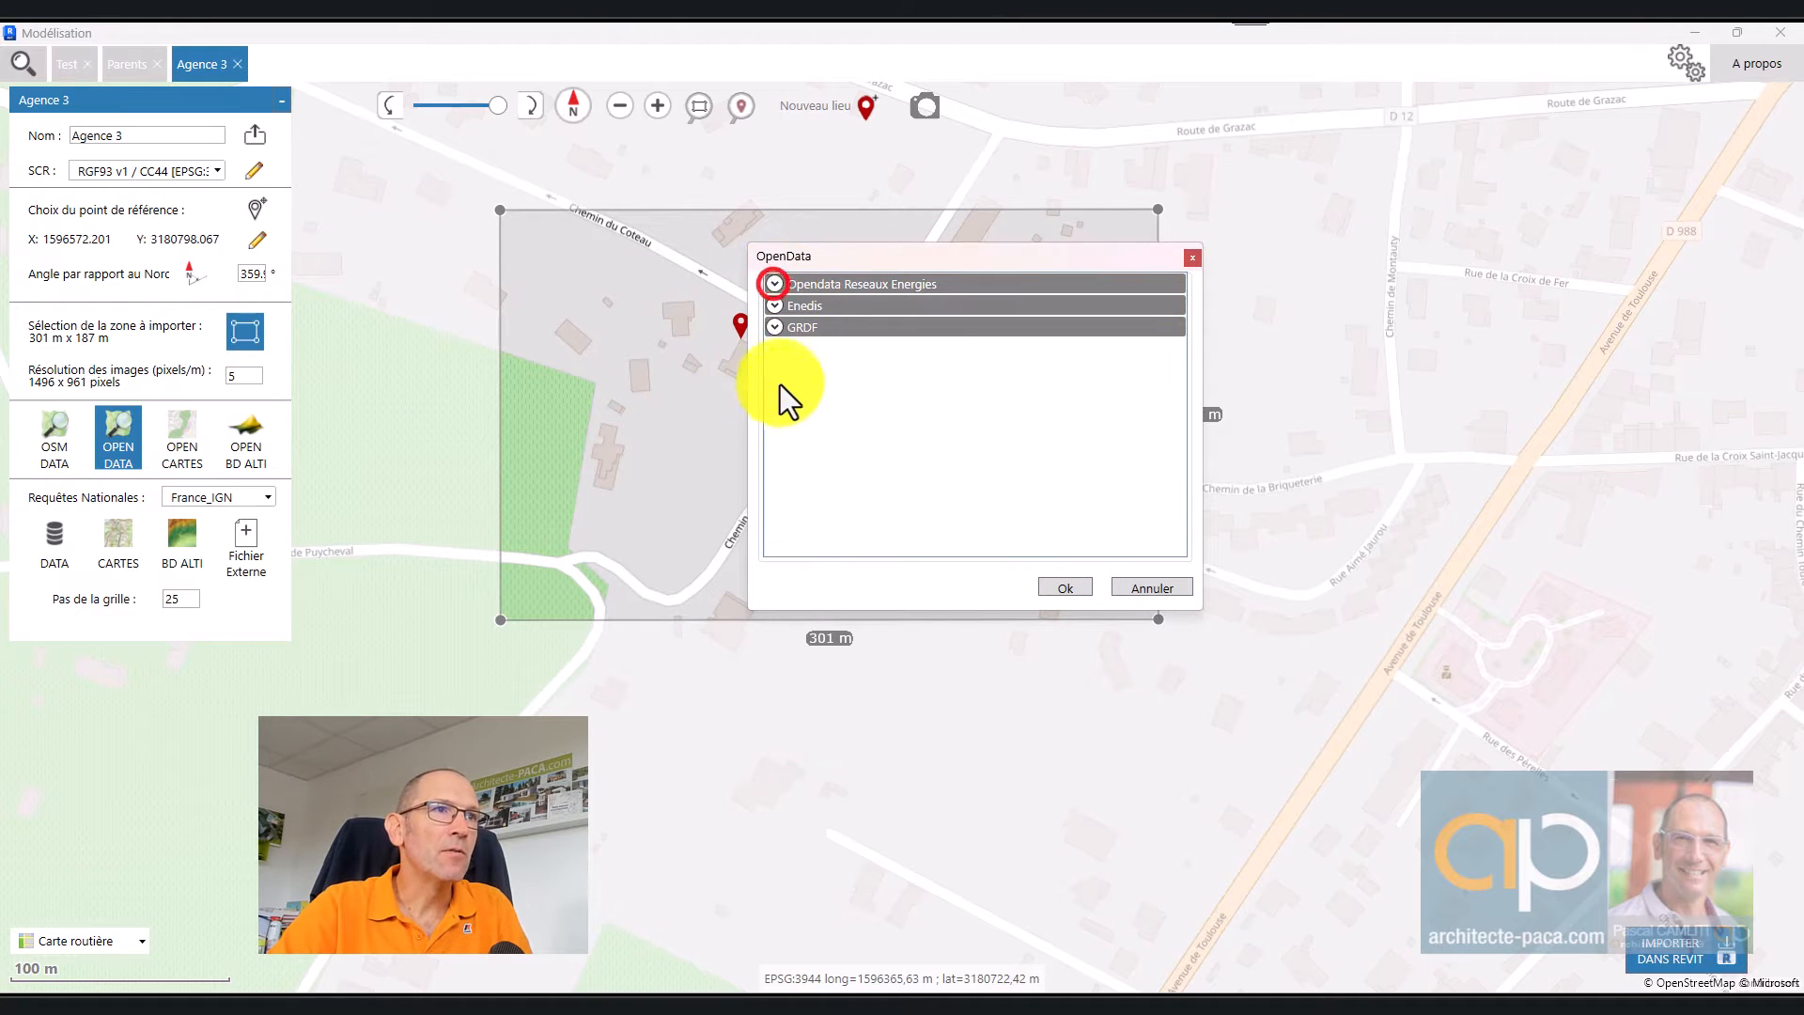
{"action": "left_click", "coordinate": [778, 307]}
{"action": "left_click", "coordinate": [778, 309]}
{"action": "left_click", "coordinate": [776, 327]}
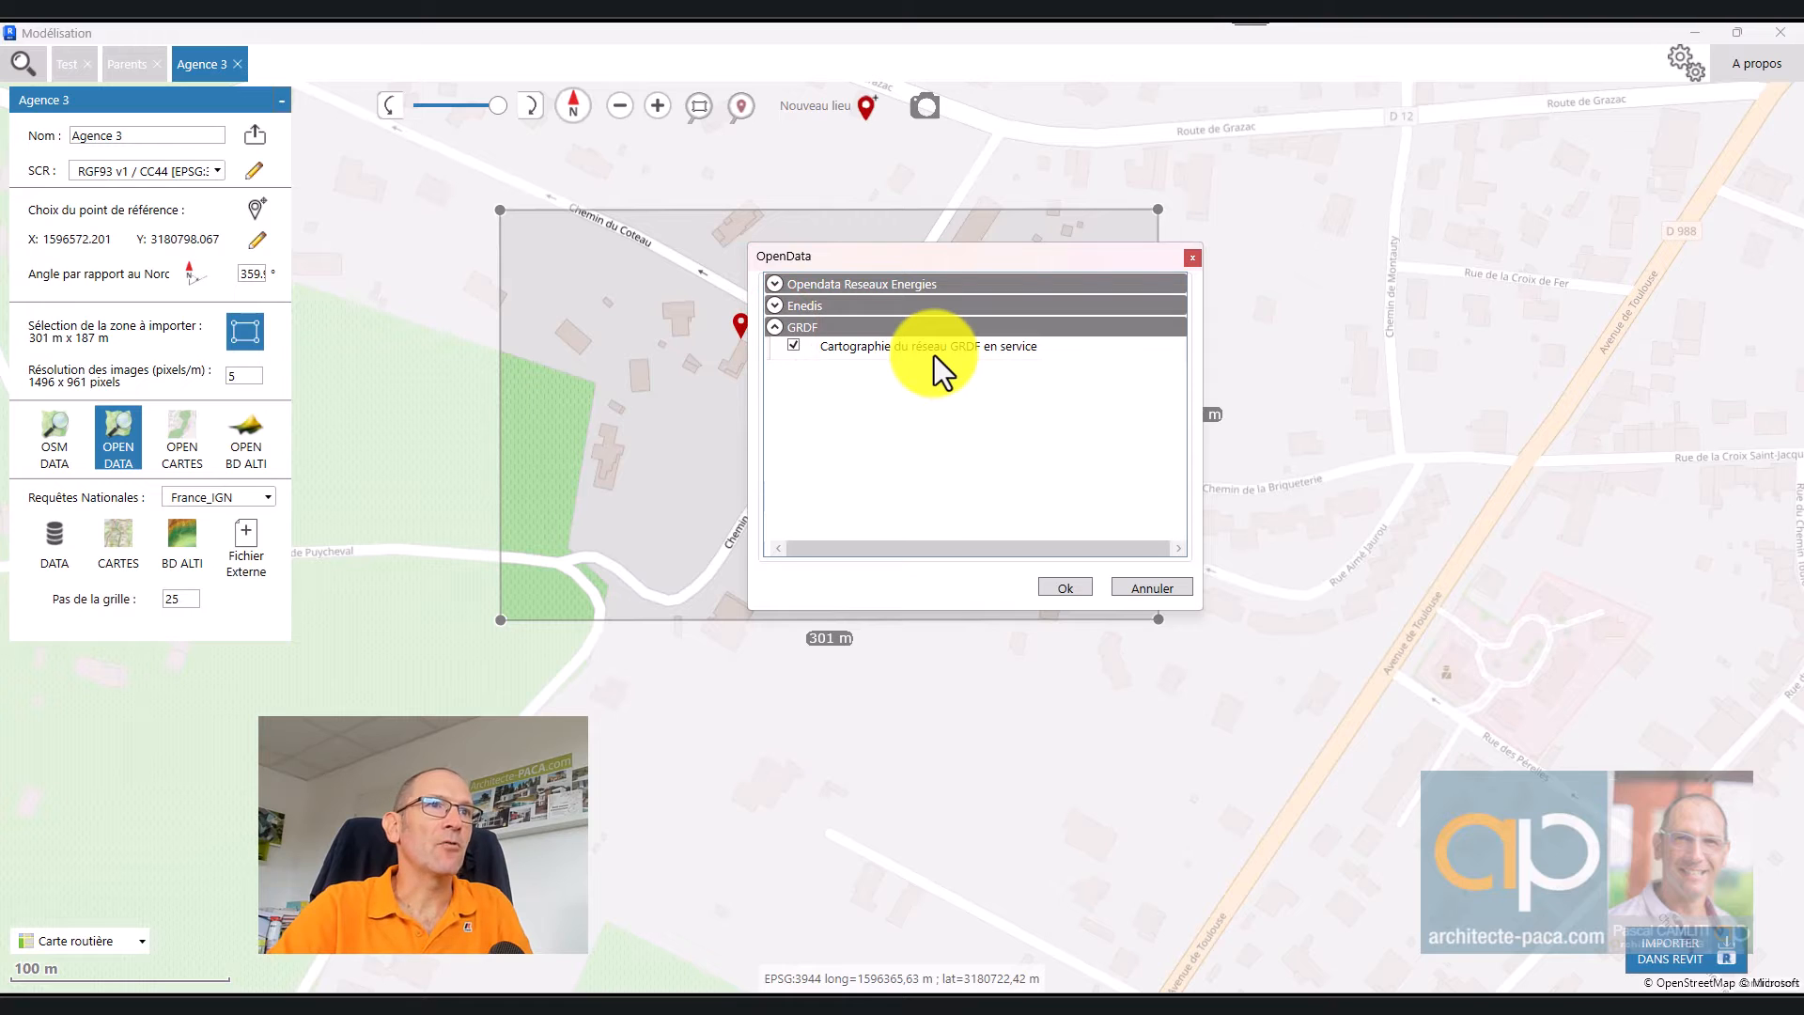
{"action": "left_click", "coordinate": [776, 308]}
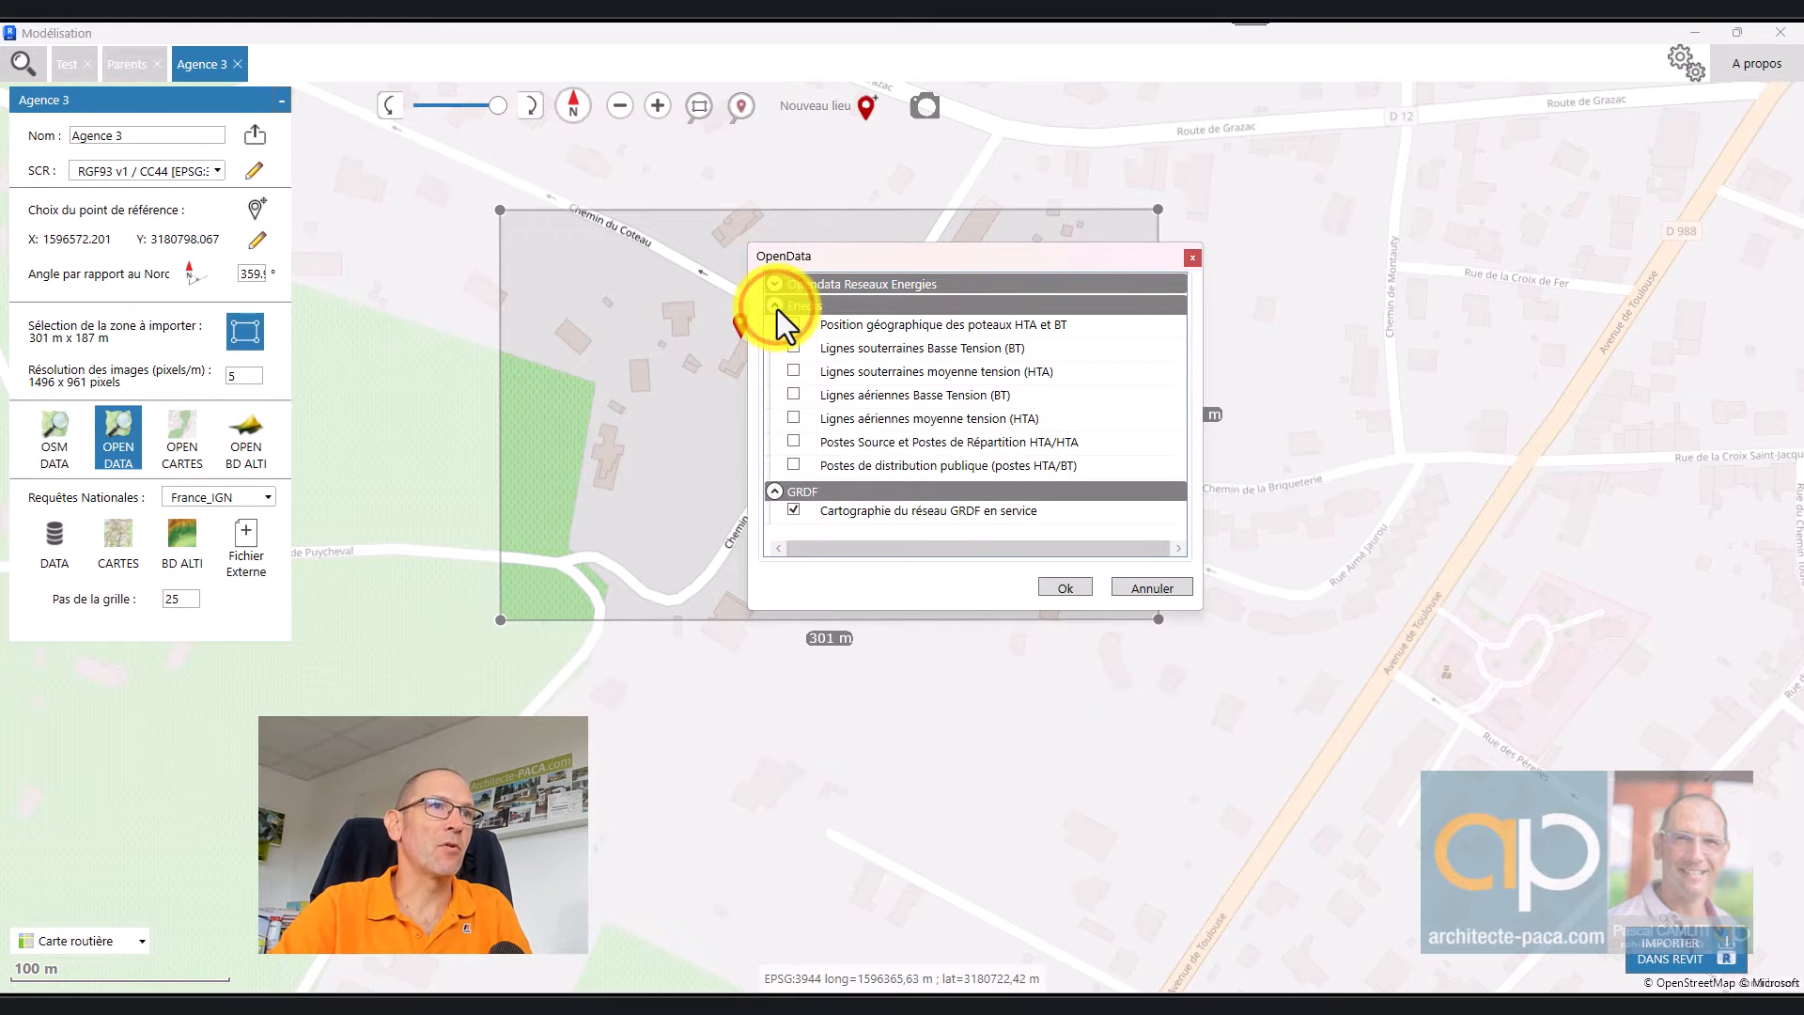
{"action": "left_click", "coordinate": [1151, 587]}
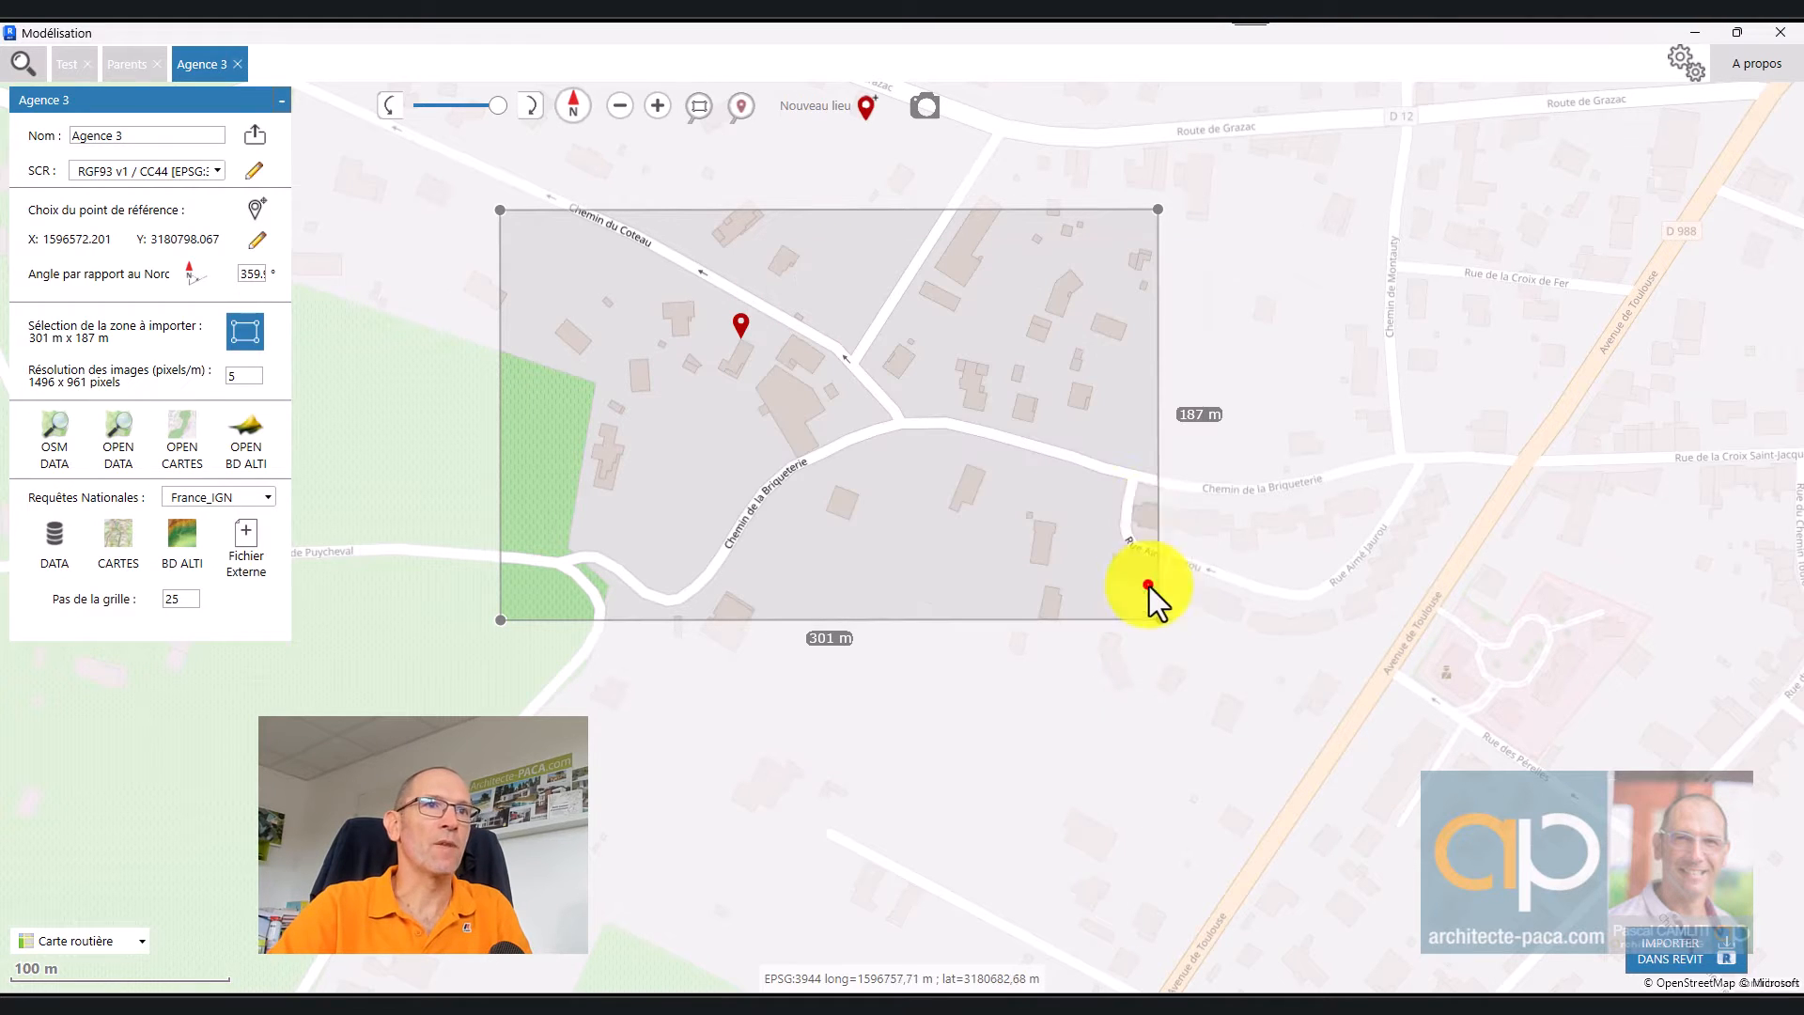
Step: Run the France_IGN data query for Bâtiments, Routes and Parcelles, deselecting Lignes électriques and Pylones
{"action": "left_click", "coordinate": [76, 545]}
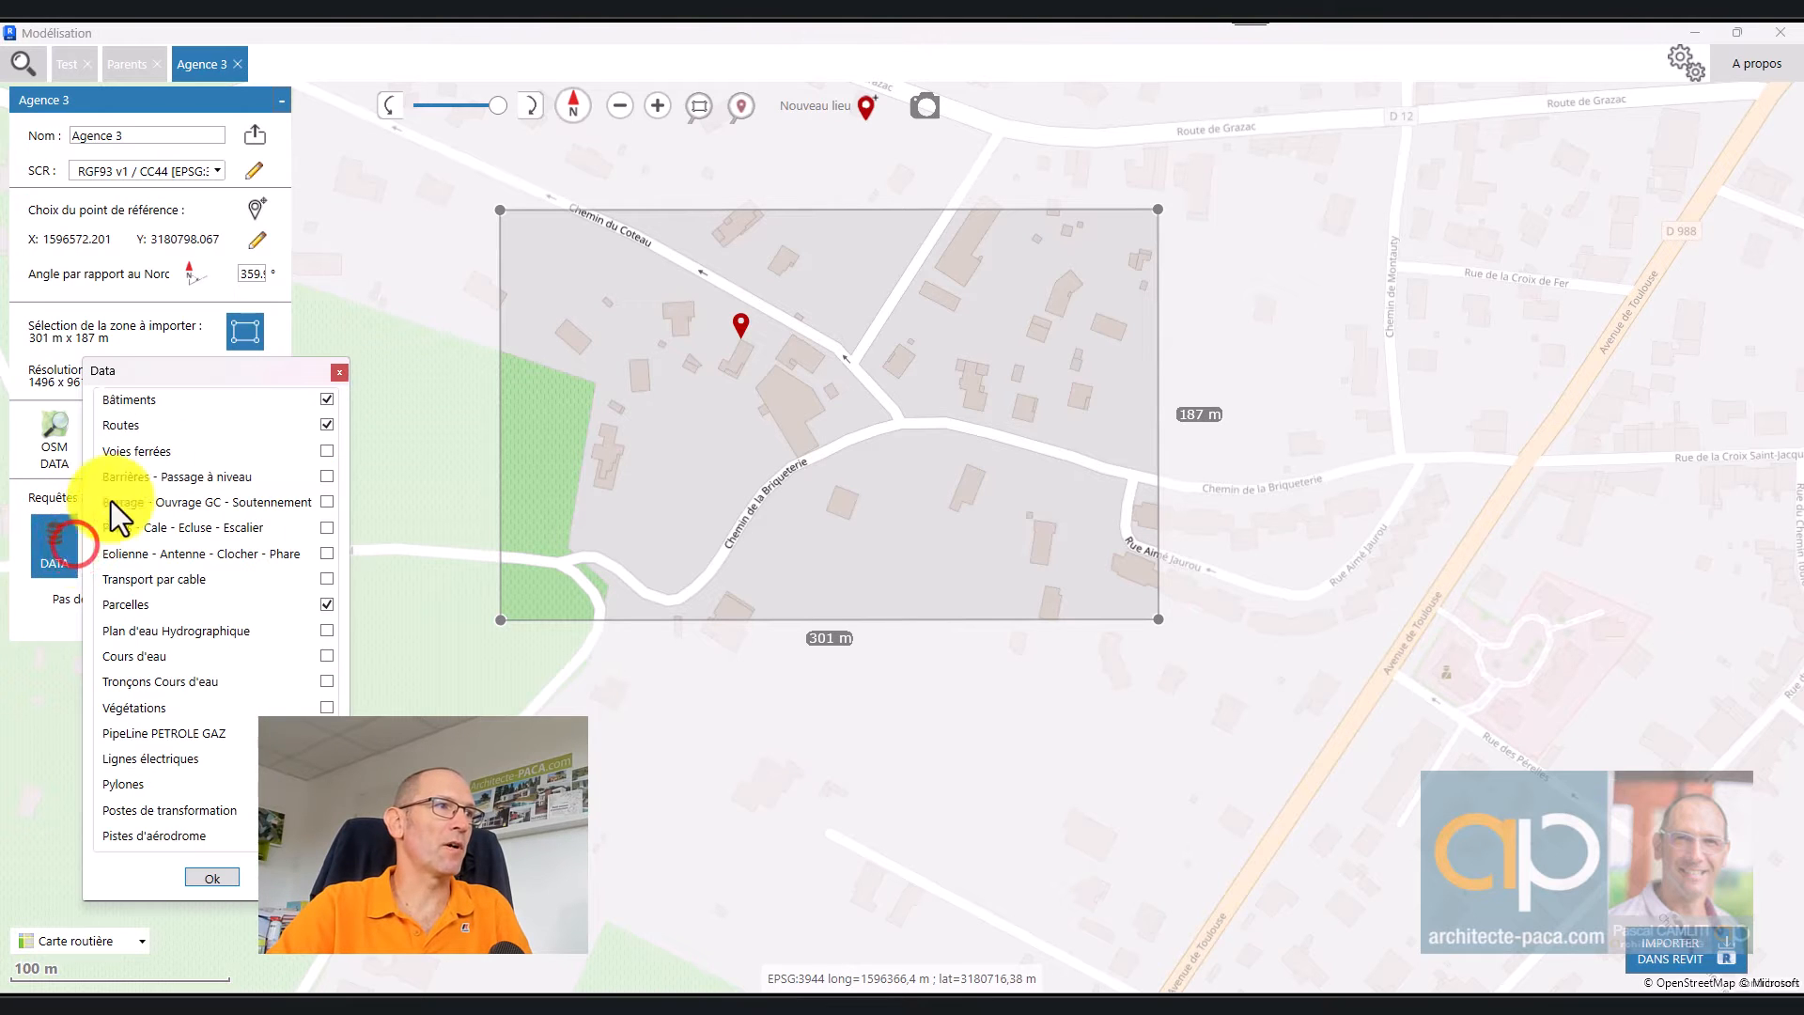
{"action": "left_click_drag", "start_coordinate": [257, 374], "coordinate": [1003, 175]}
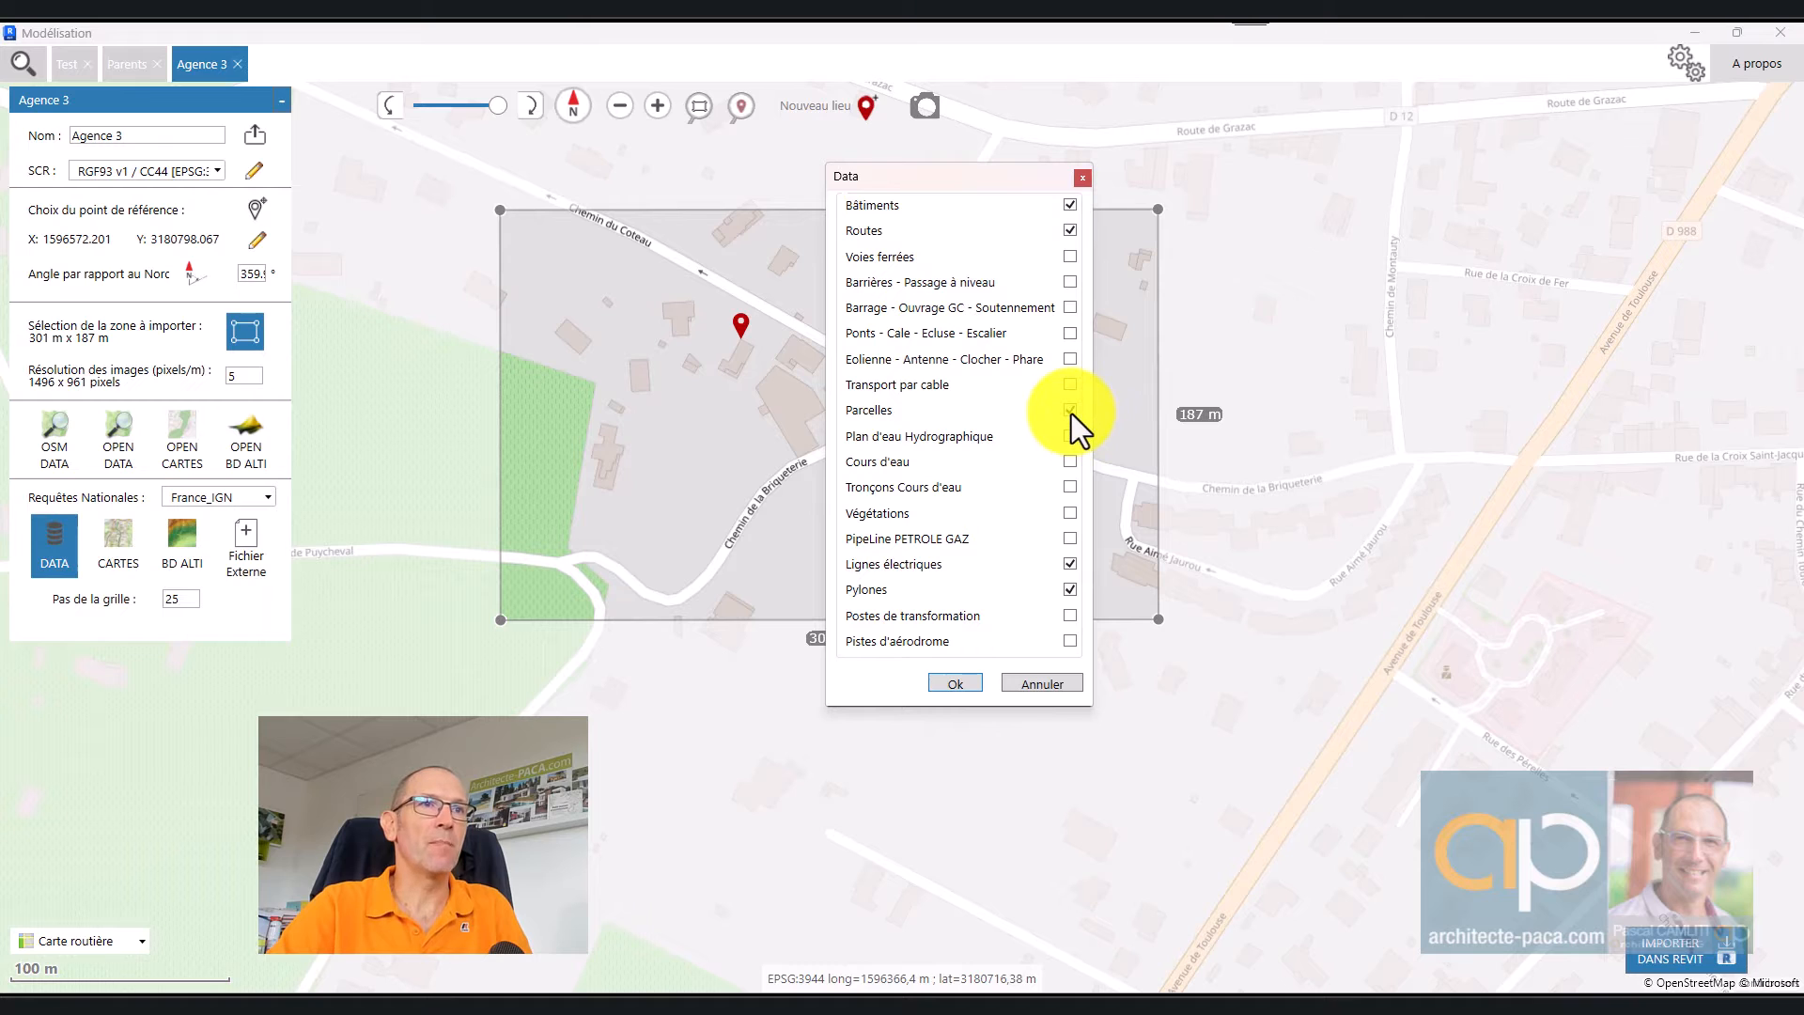
{"action": "left_click", "coordinate": [1071, 562]}
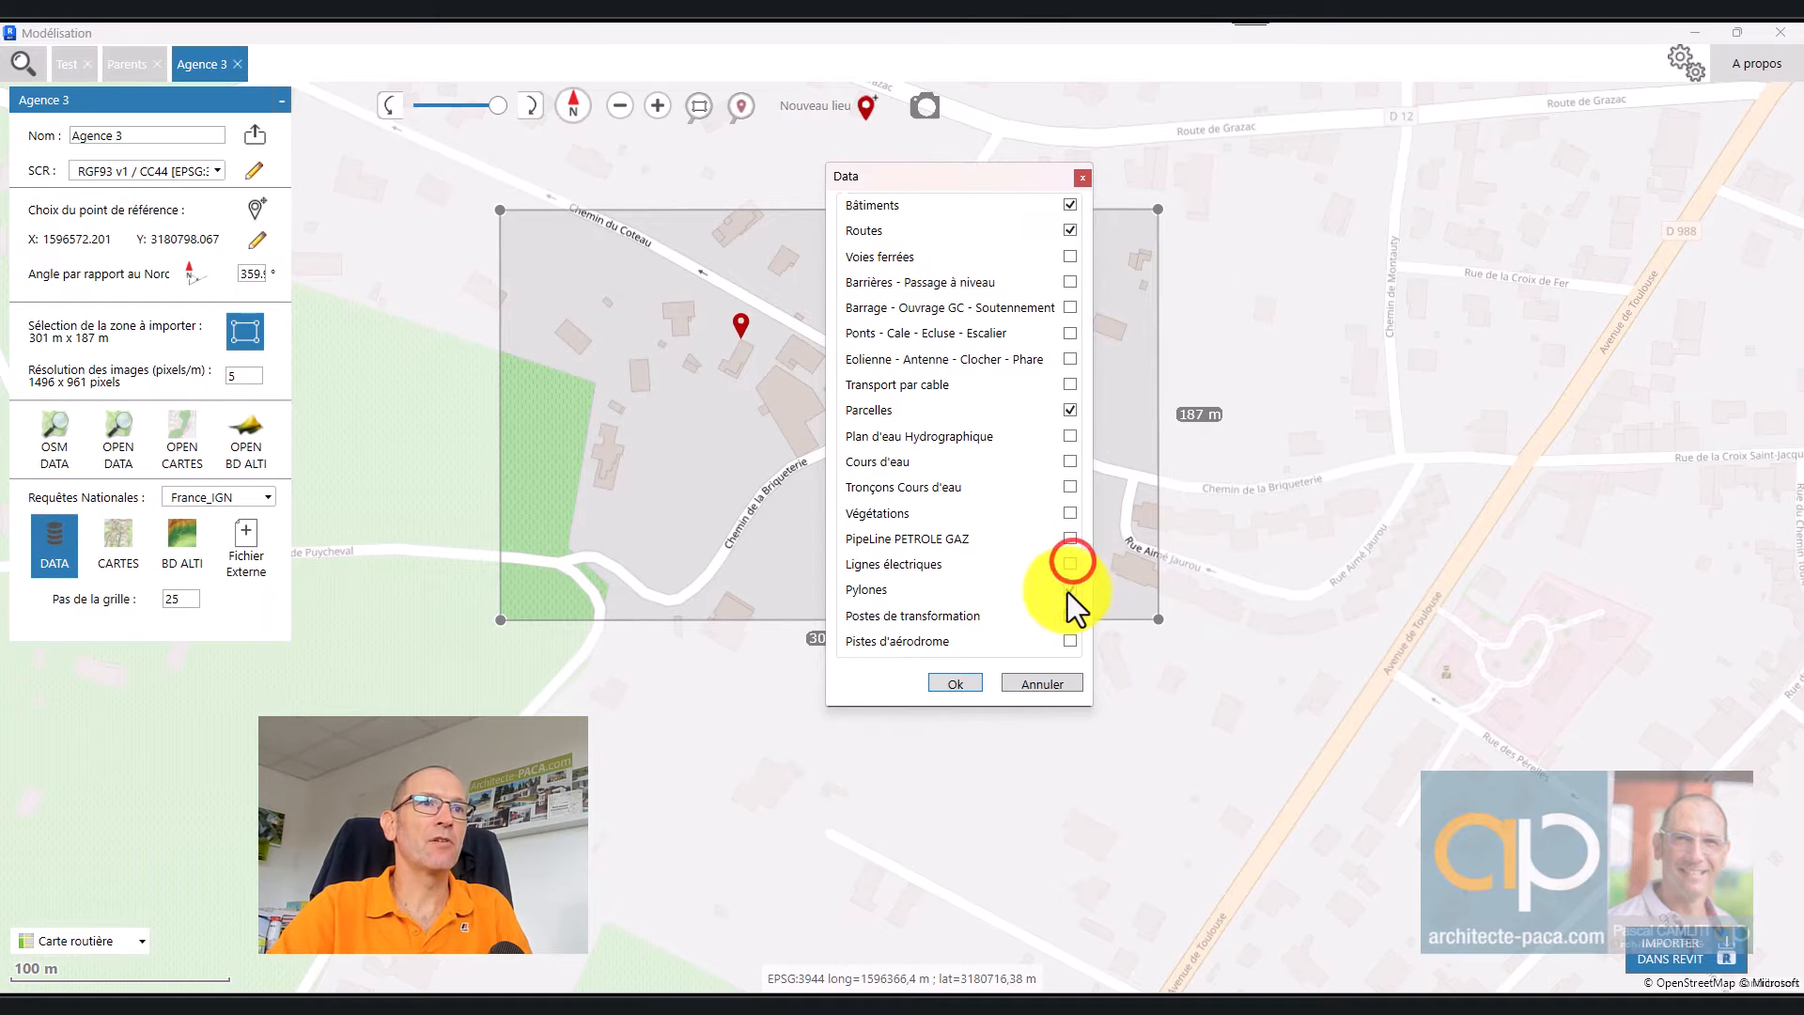
{"action": "left_click", "coordinate": [1067, 590]}
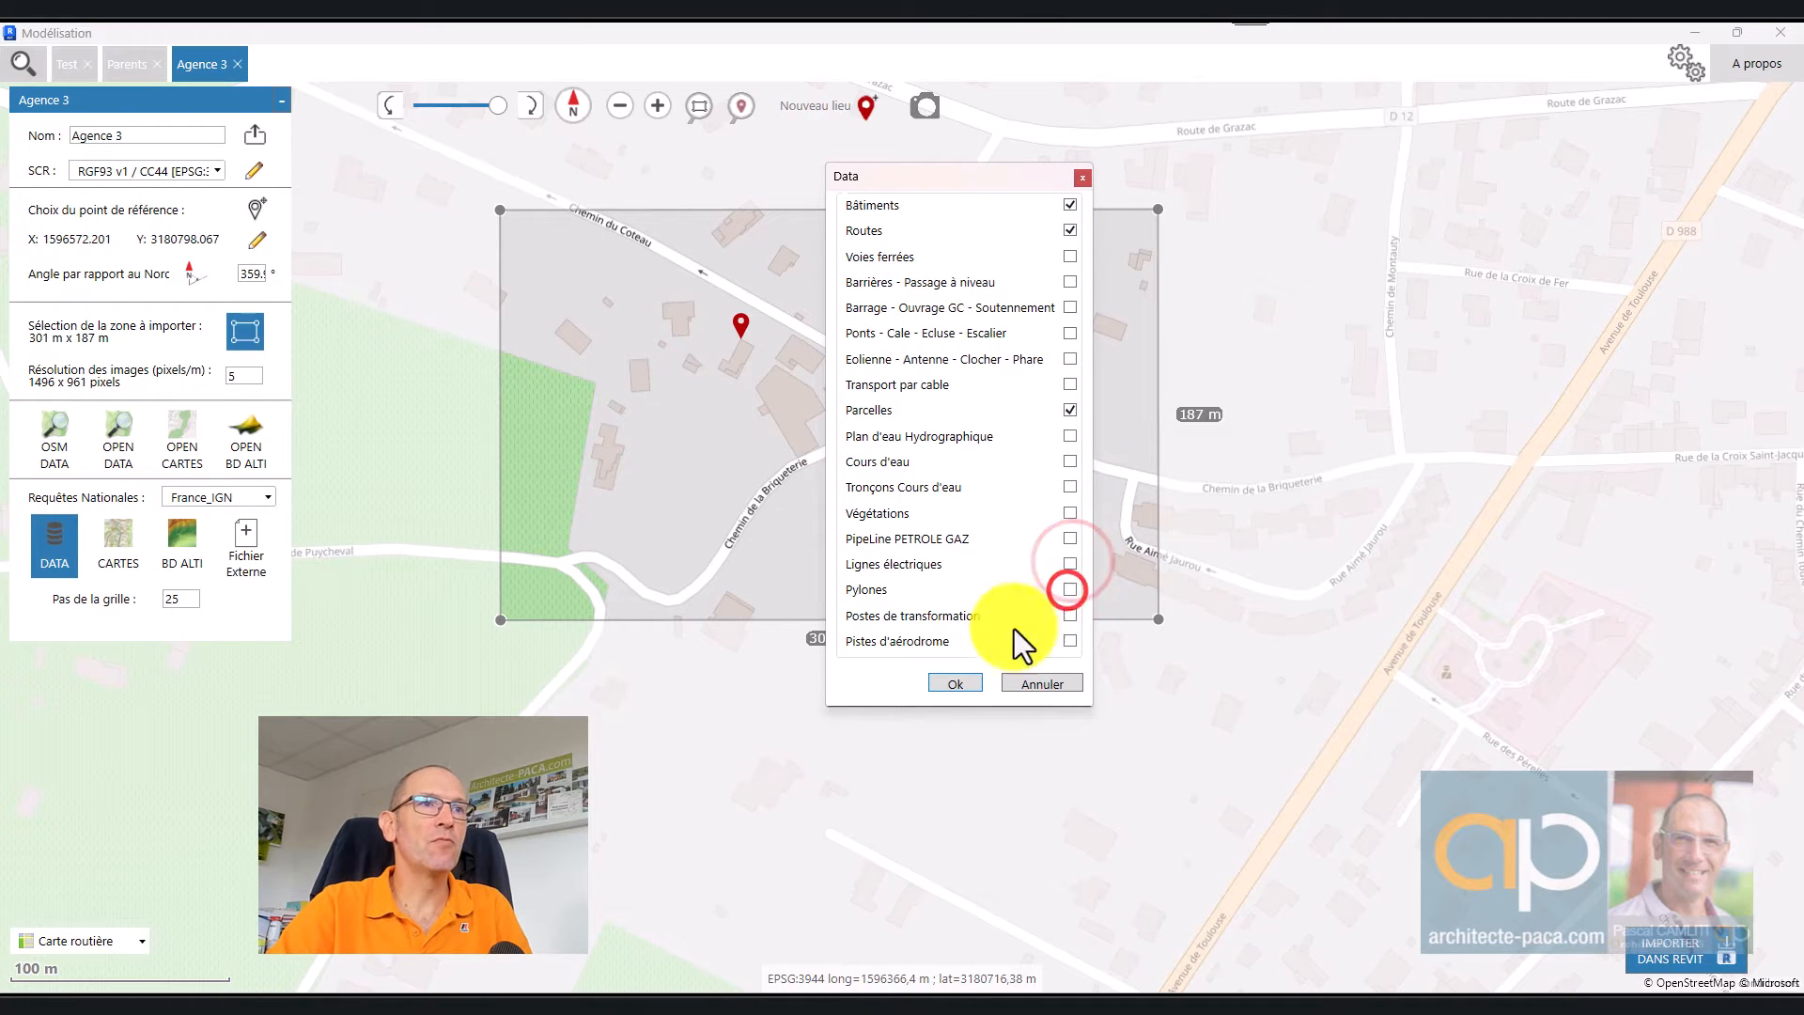
{"action": "left_click", "coordinate": [954, 683]}
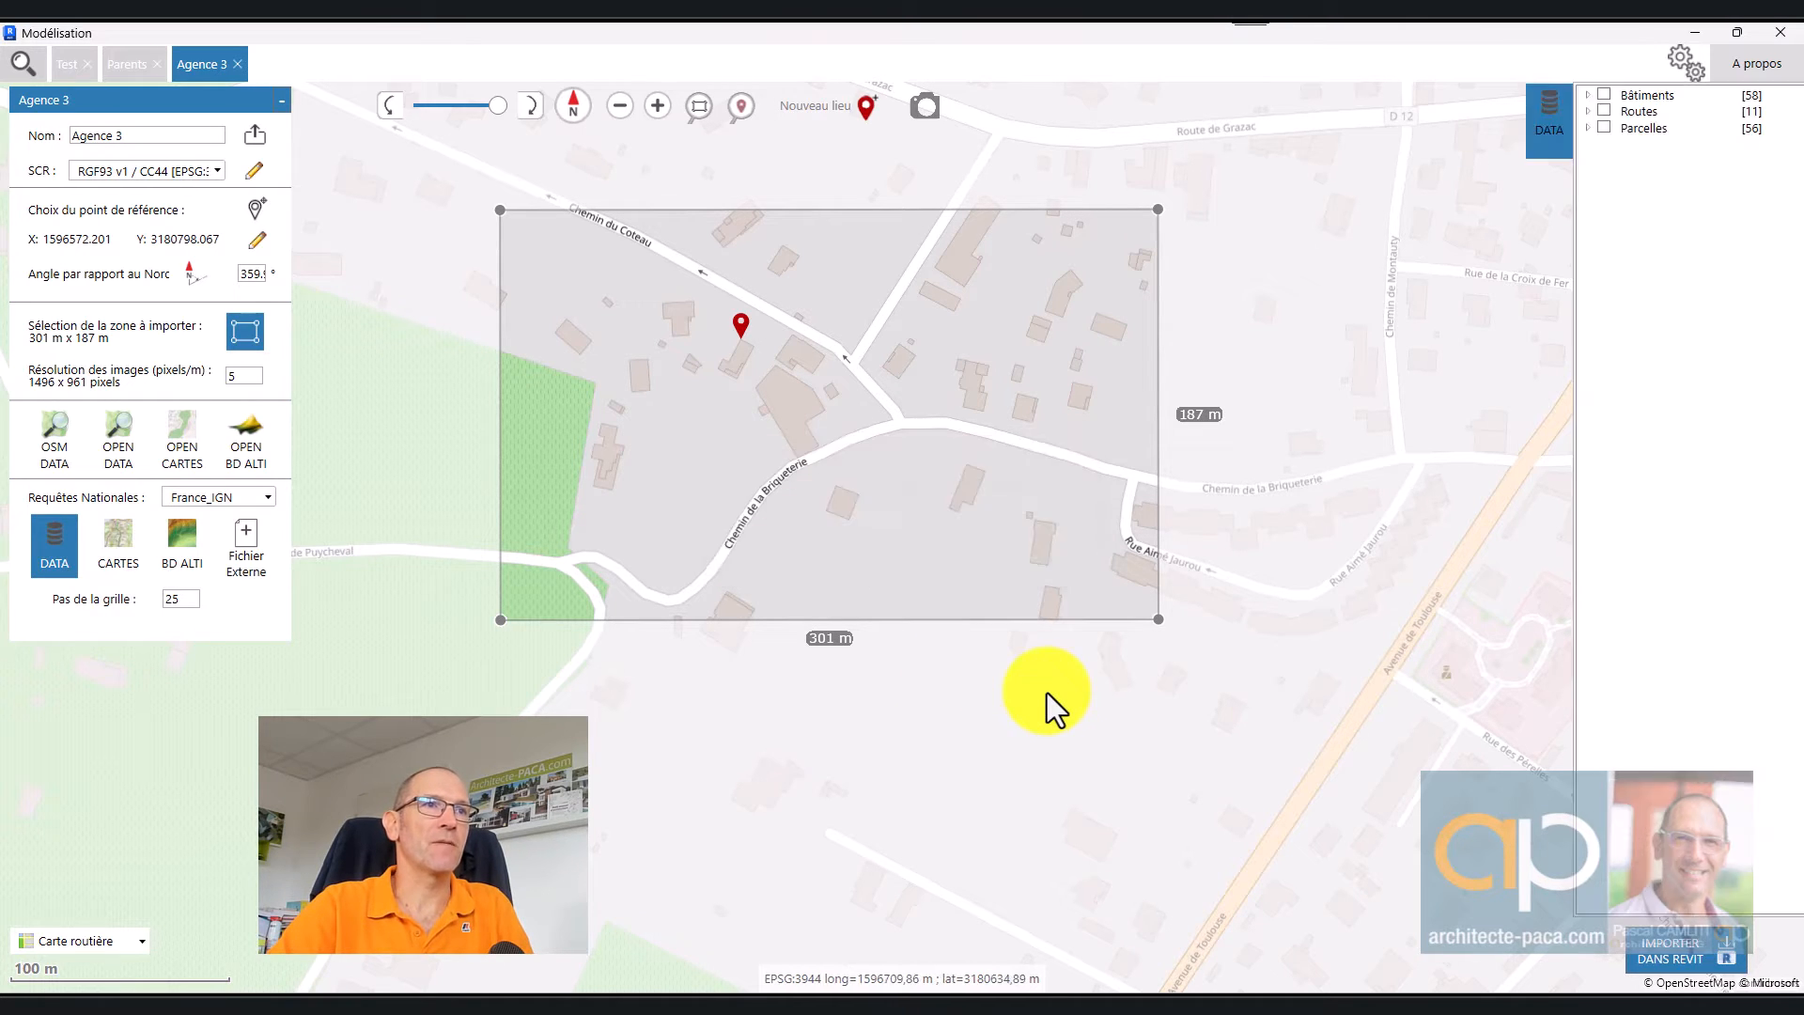
Step: Preview the Bâtiments, Routes and Parcelles layers on the map and inspect the parcel data at the site
{"action": "left_click", "coordinate": [1603, 96]}
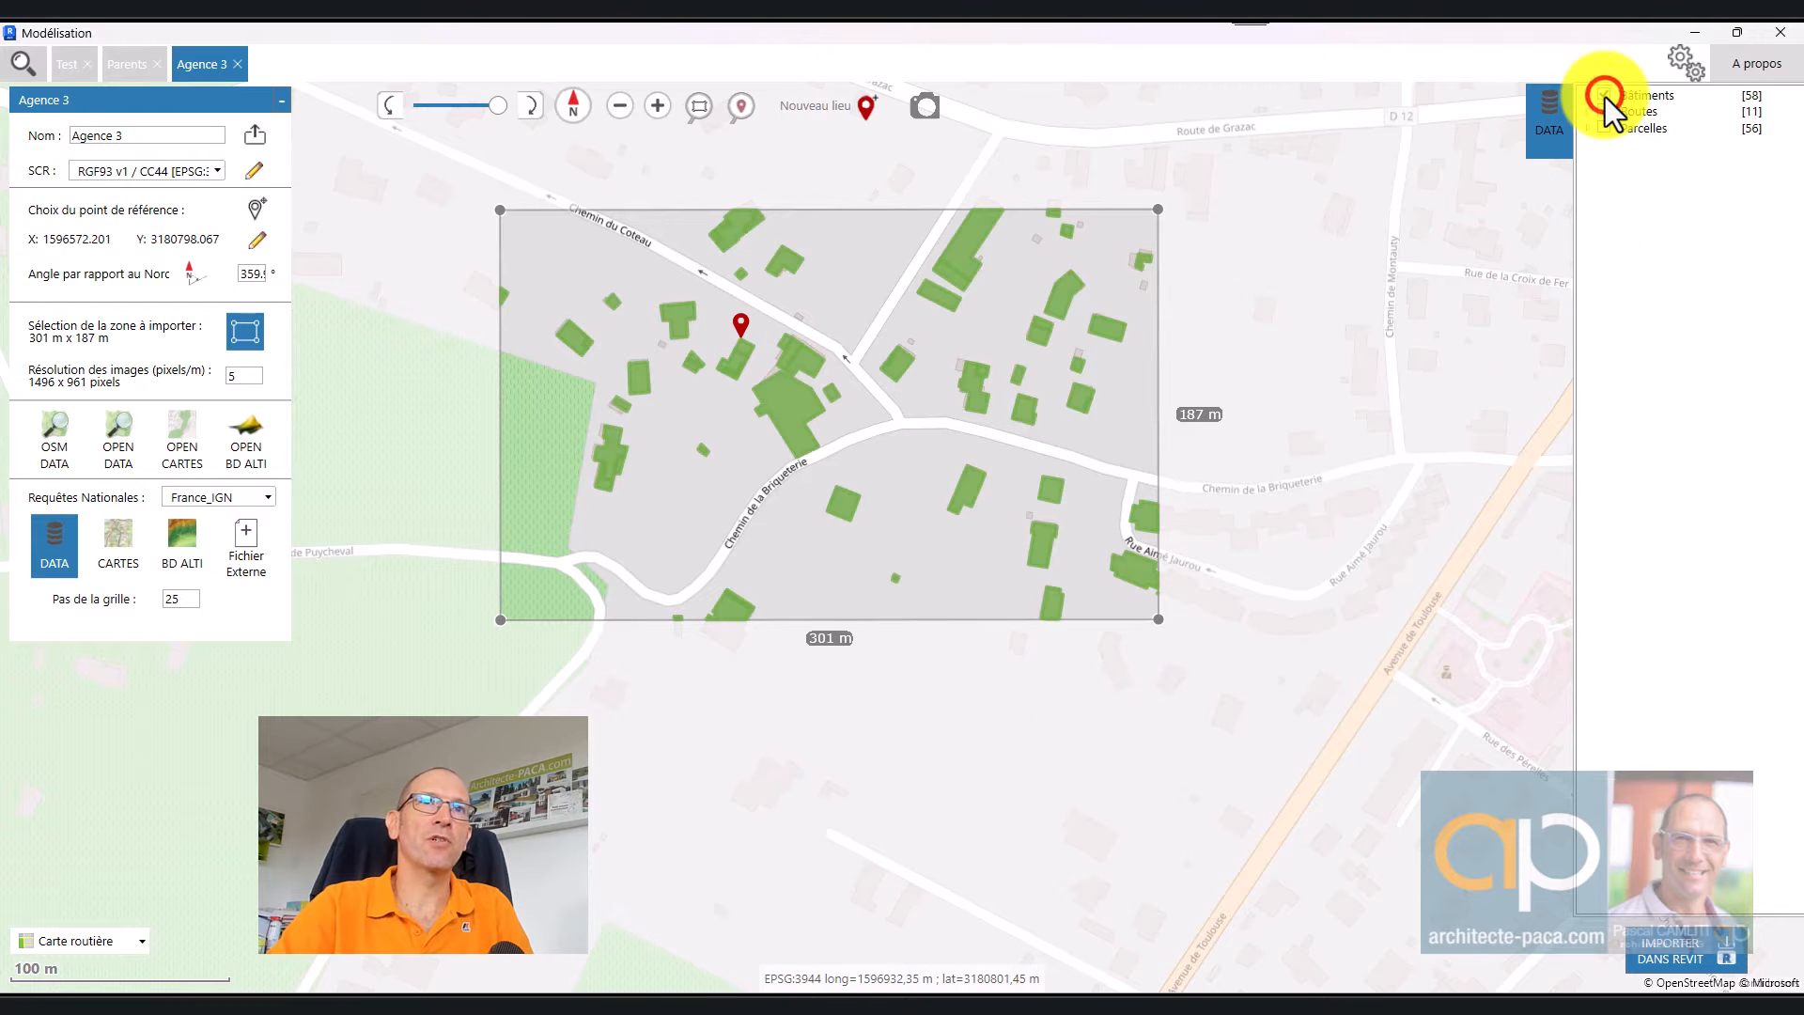
{"action": "left_click", "coordinate": [1604, 95]}
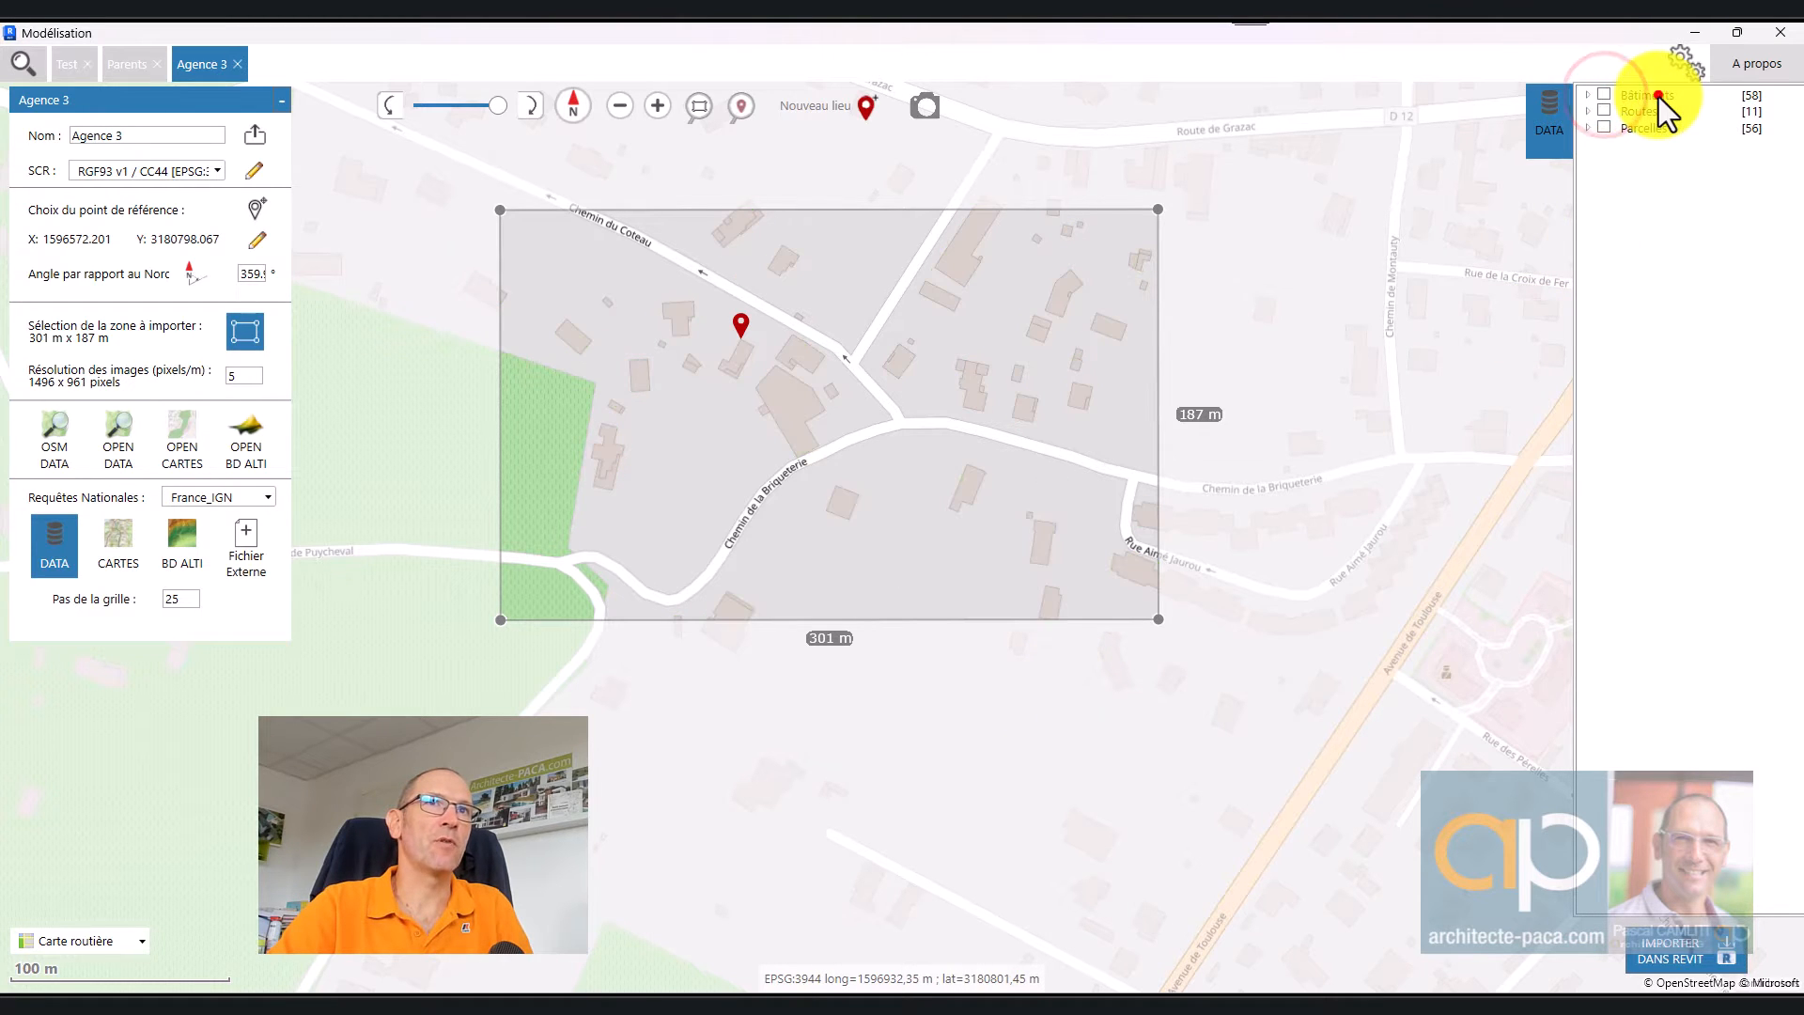
{"action": "left_click", "coordinate": [1658, 95]}
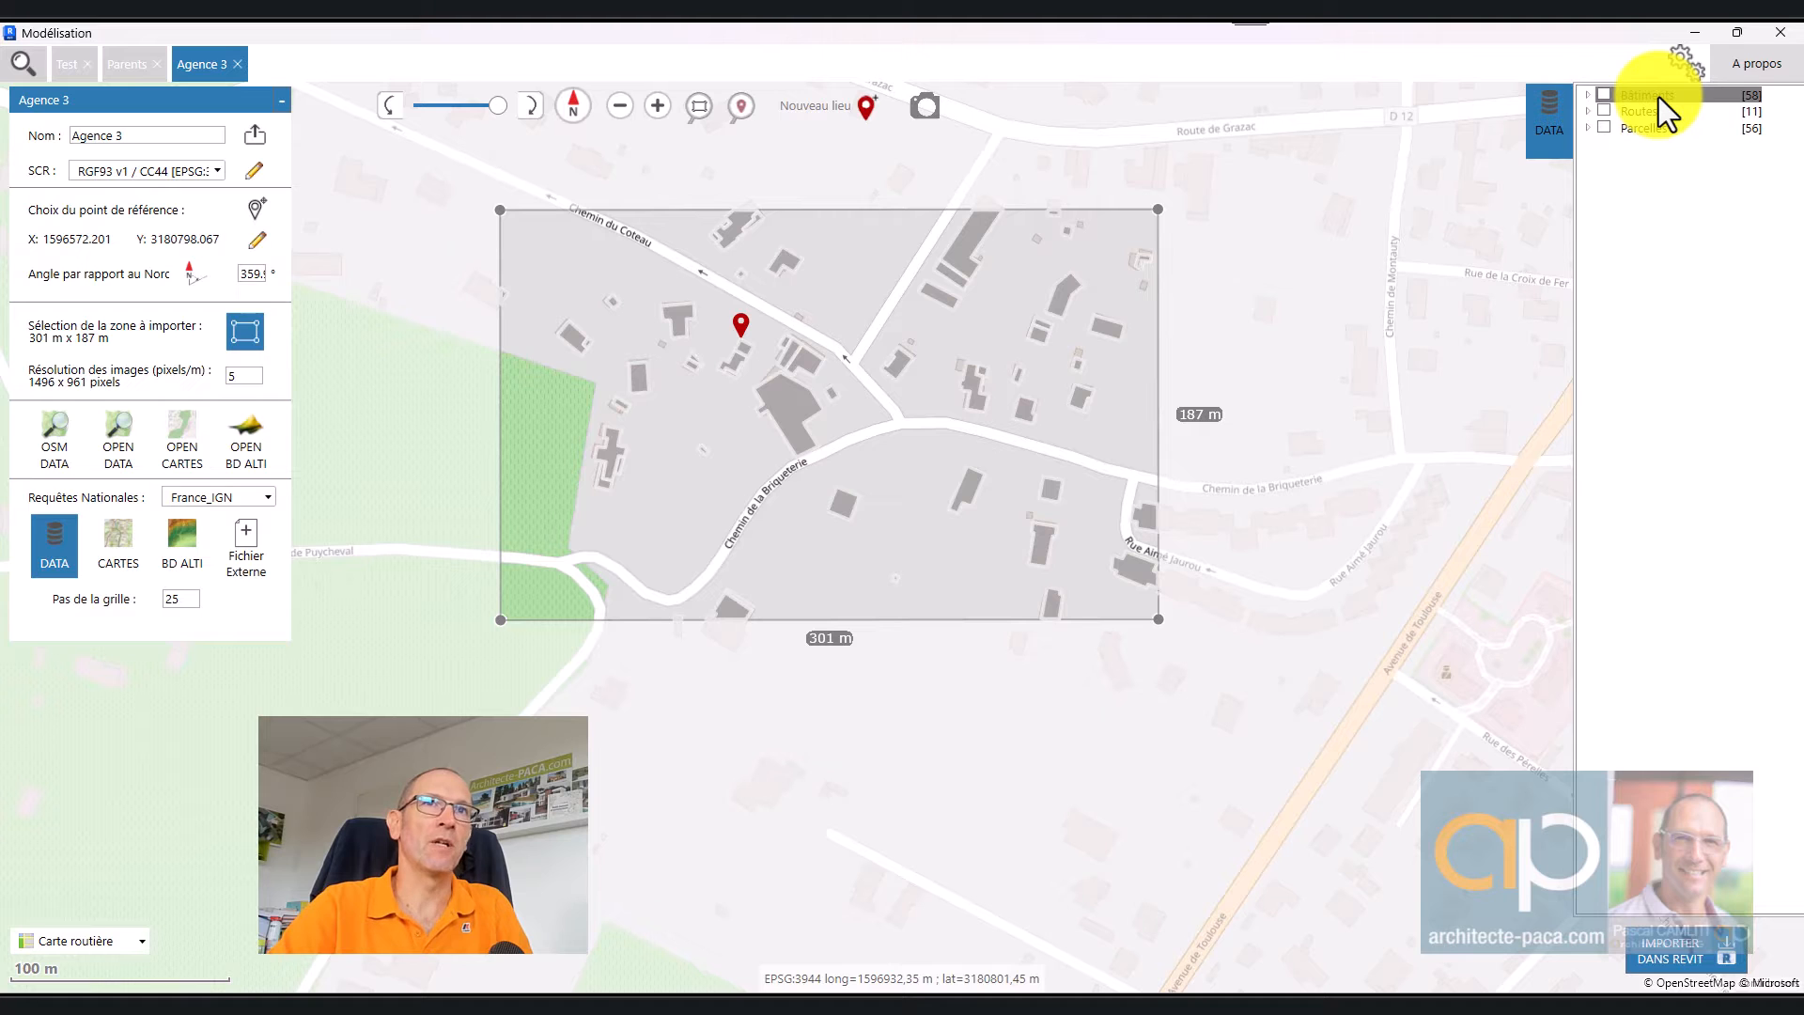
{"action": "left_click", "coordinate": [1645, 127]}
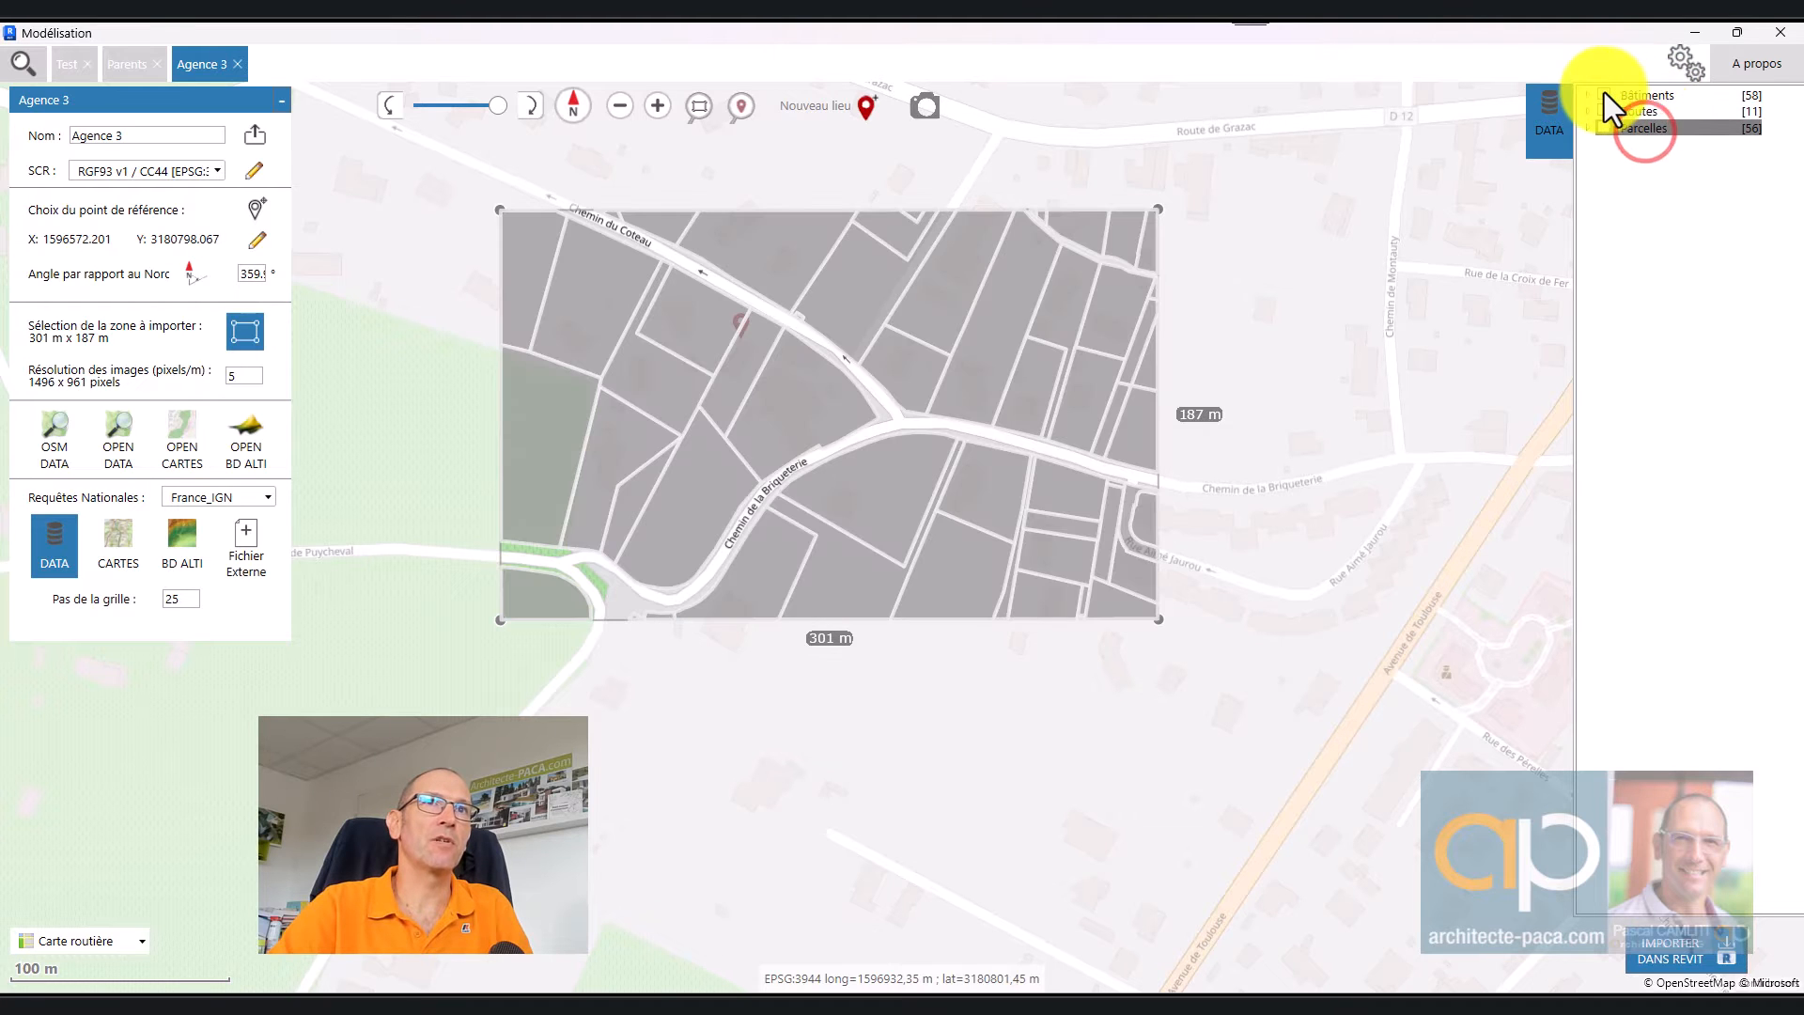
{"action": "left_click", "coordinate": [1605, 96]}
{"action": "left_click", "coordinate": [1605, 112]}
{"action": "left_click", "coordinate": [1607, 129]}
{"action": "left_click", "coordinate": [1607, 129]}
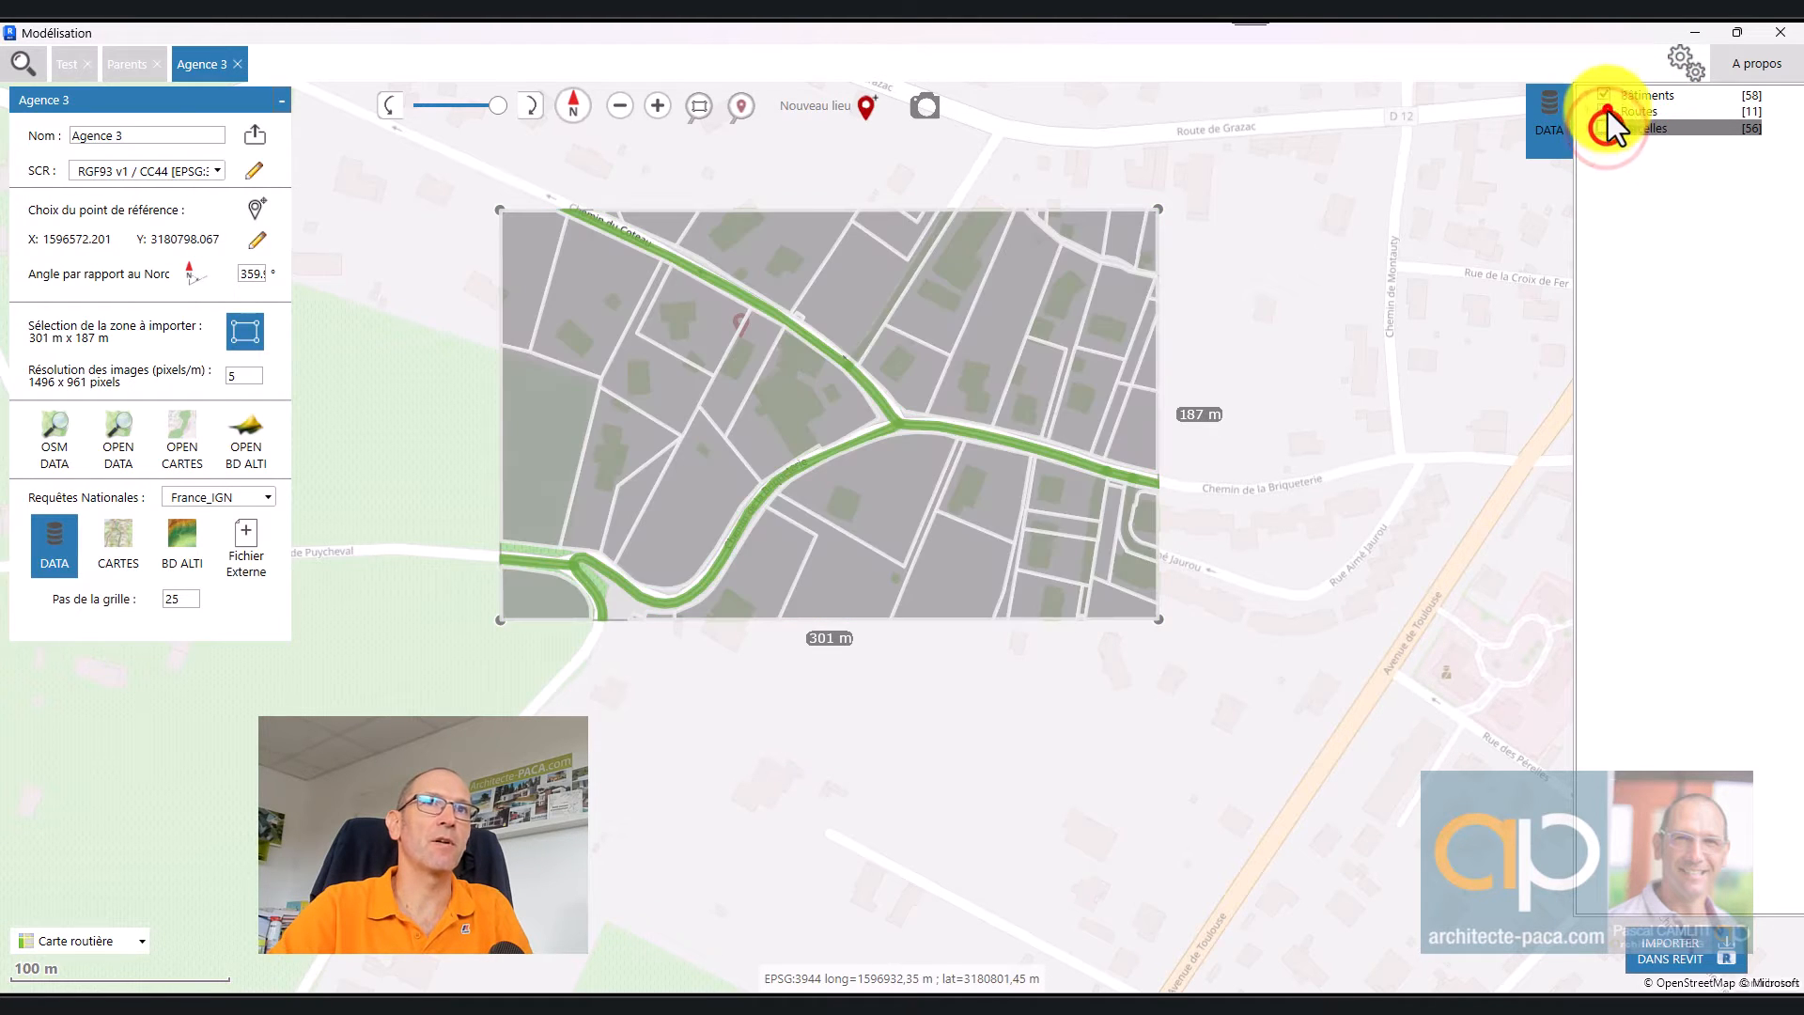
{"action": "left_click", "coordinate": [1607, 112]}
{"action": "left_click", "coordinate": [1606, 96]}
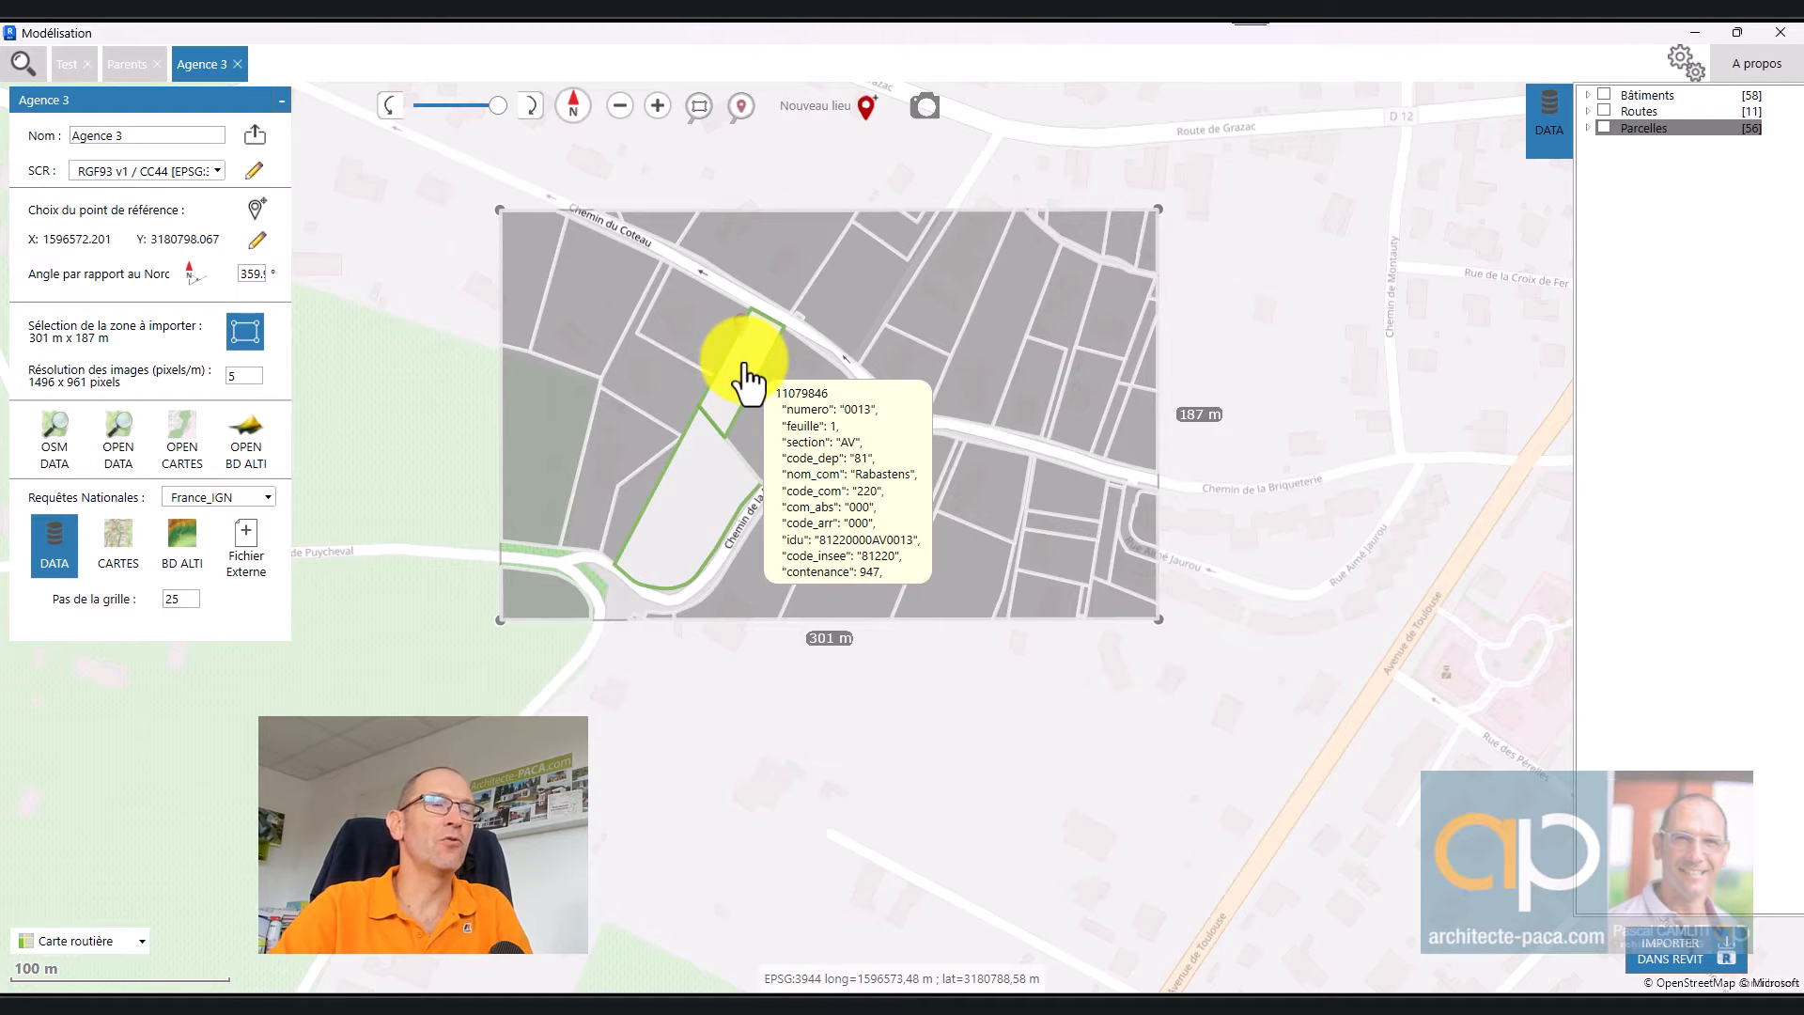
Step: Run the France_IGN maps query for Photos aériennes
{"action": "left_click", "coordinate": [133, 537]}
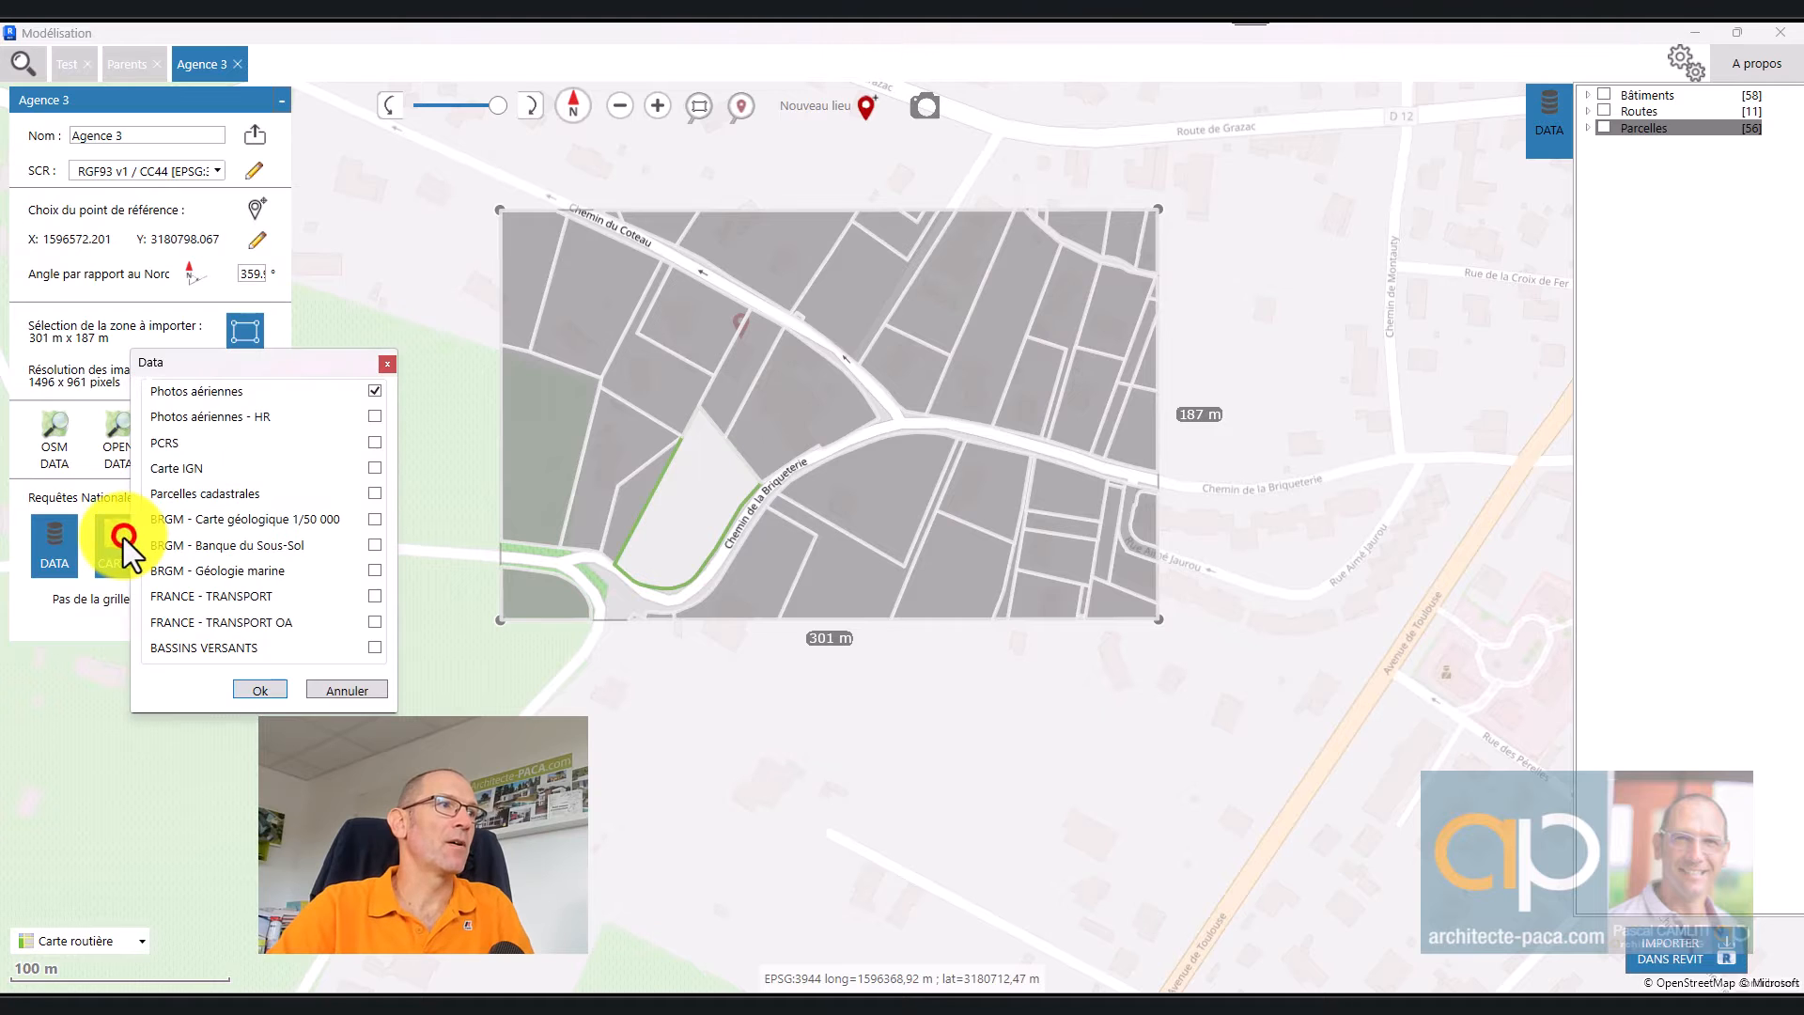
{"action": "left_click", "coordinate": [374, 391]}
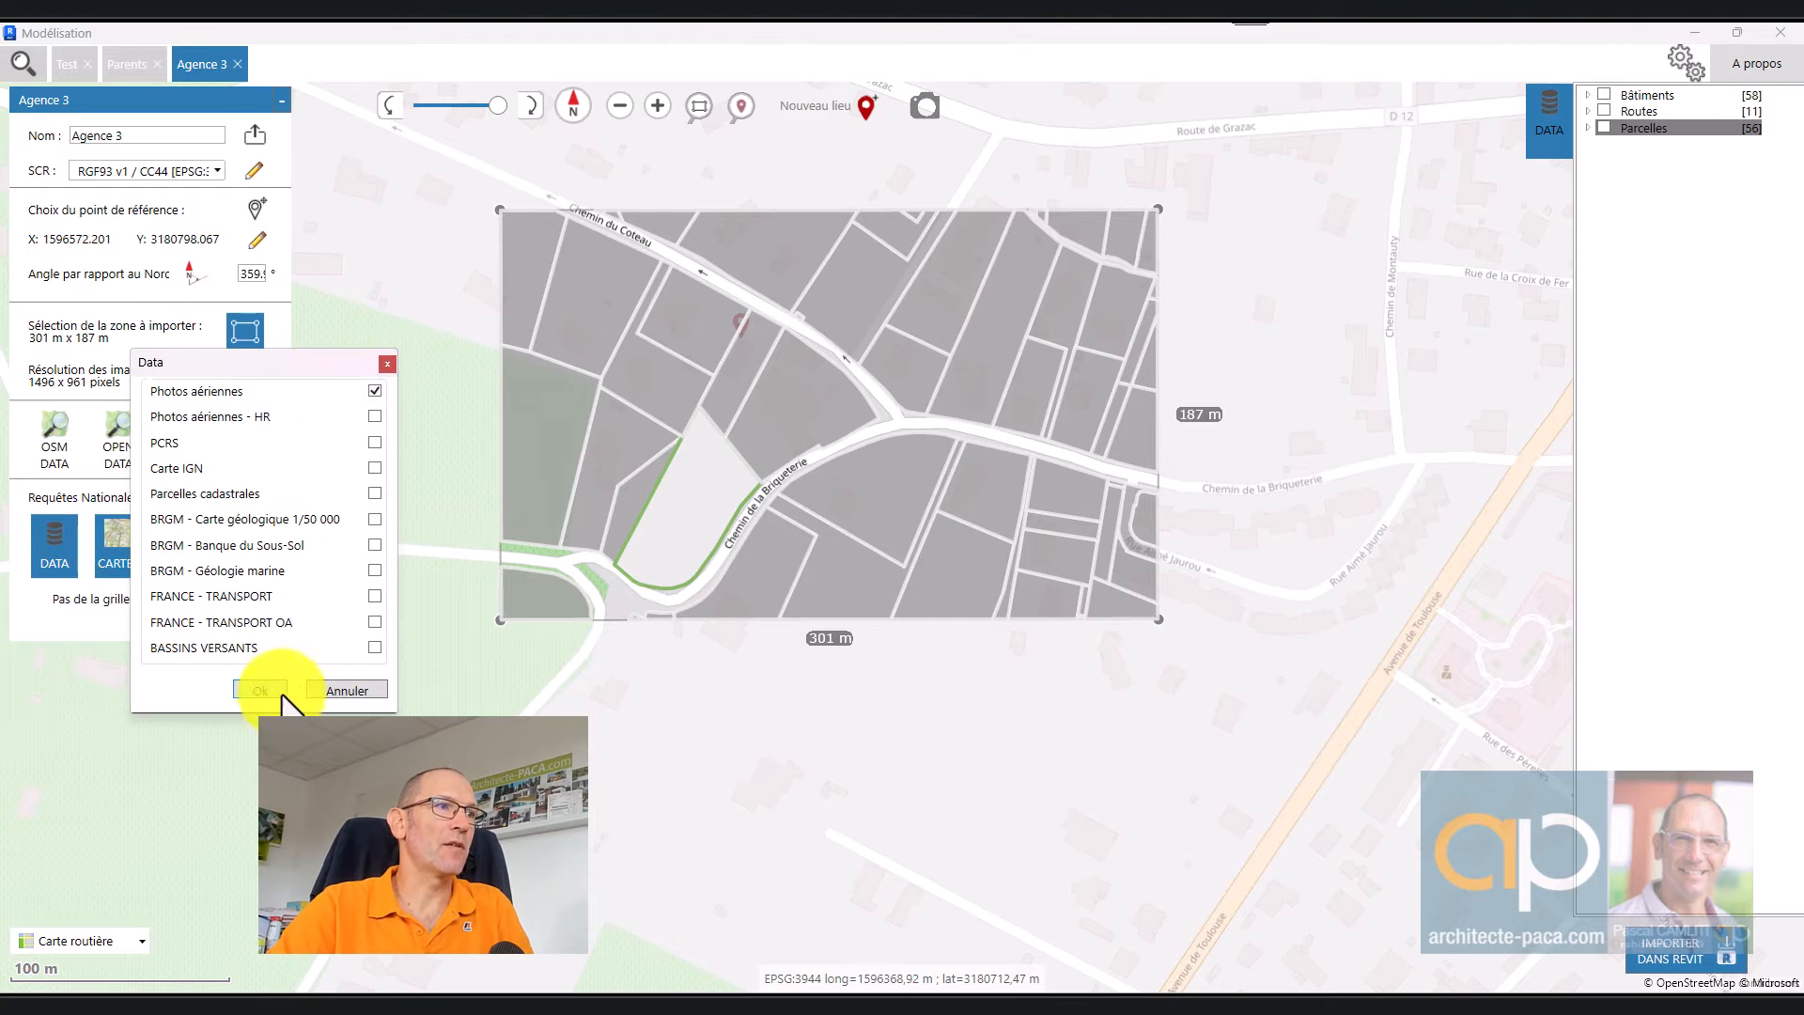
{"action": "left_click", "coordinate": [260, 691]}
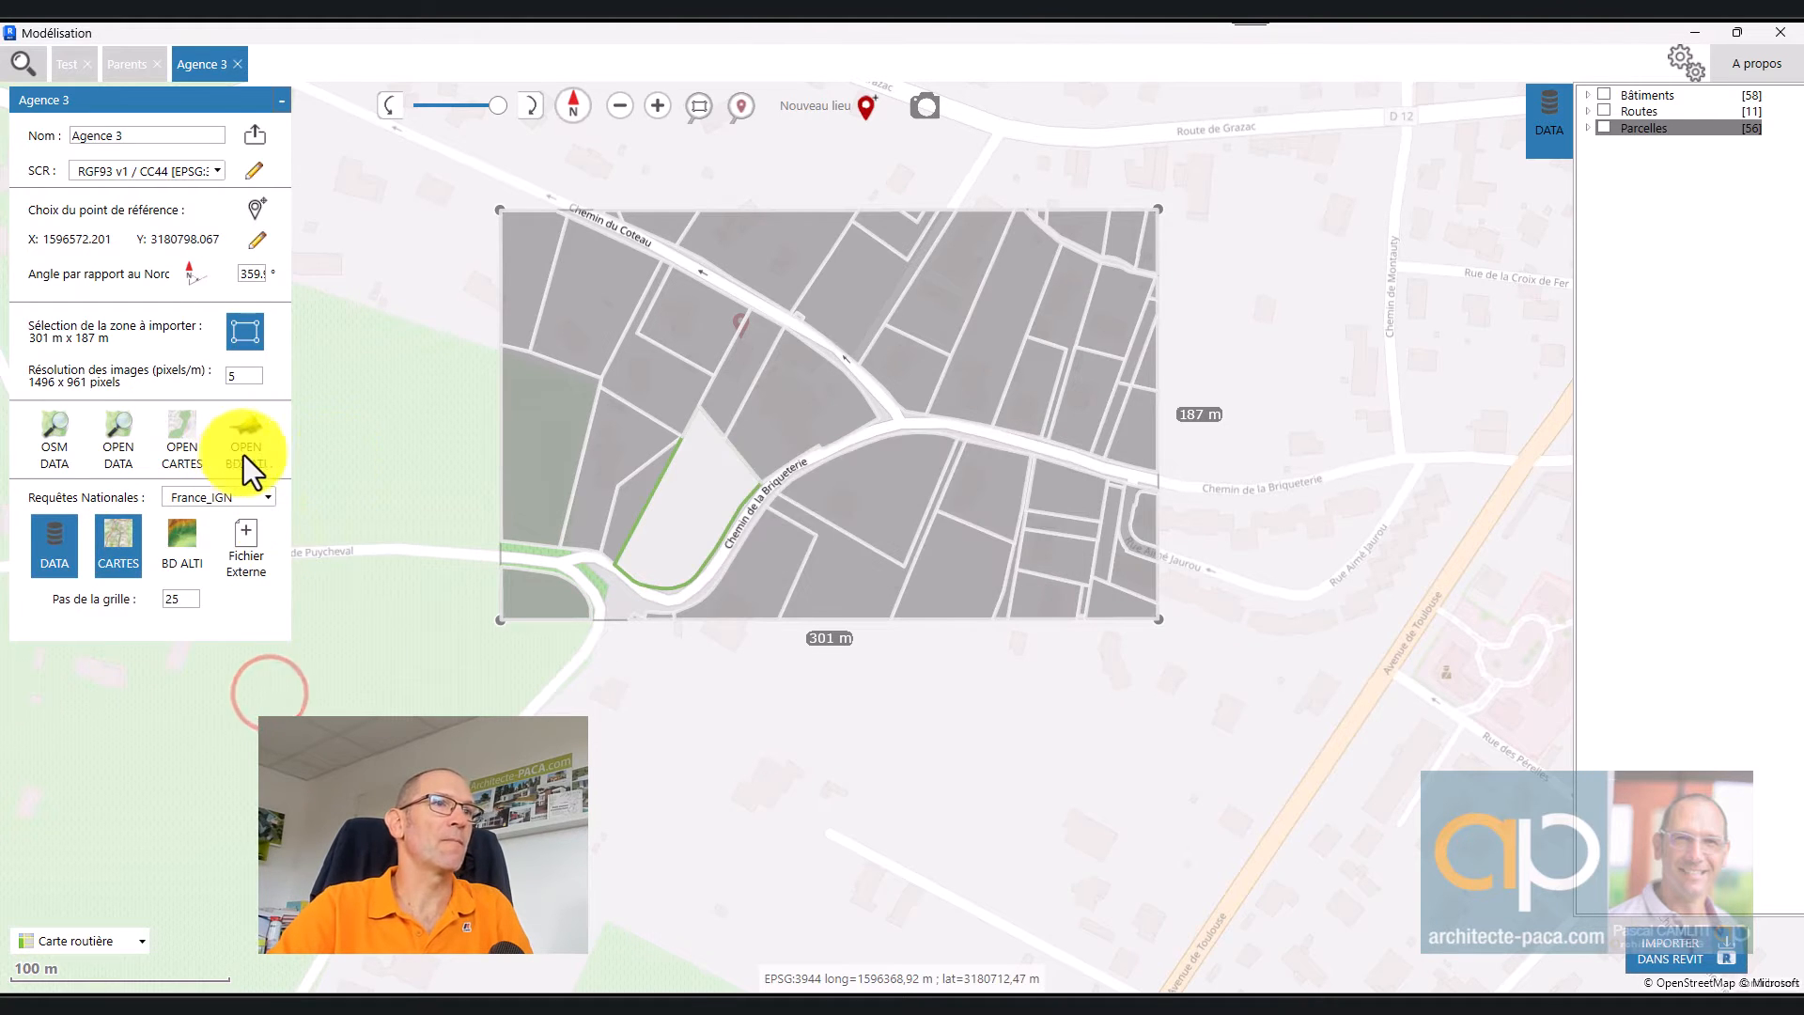
Step: Select Photos aériennes for import and display the aerial image on the map at full opacity
{"action": "left_click", "coordinate": [1643, 97]}
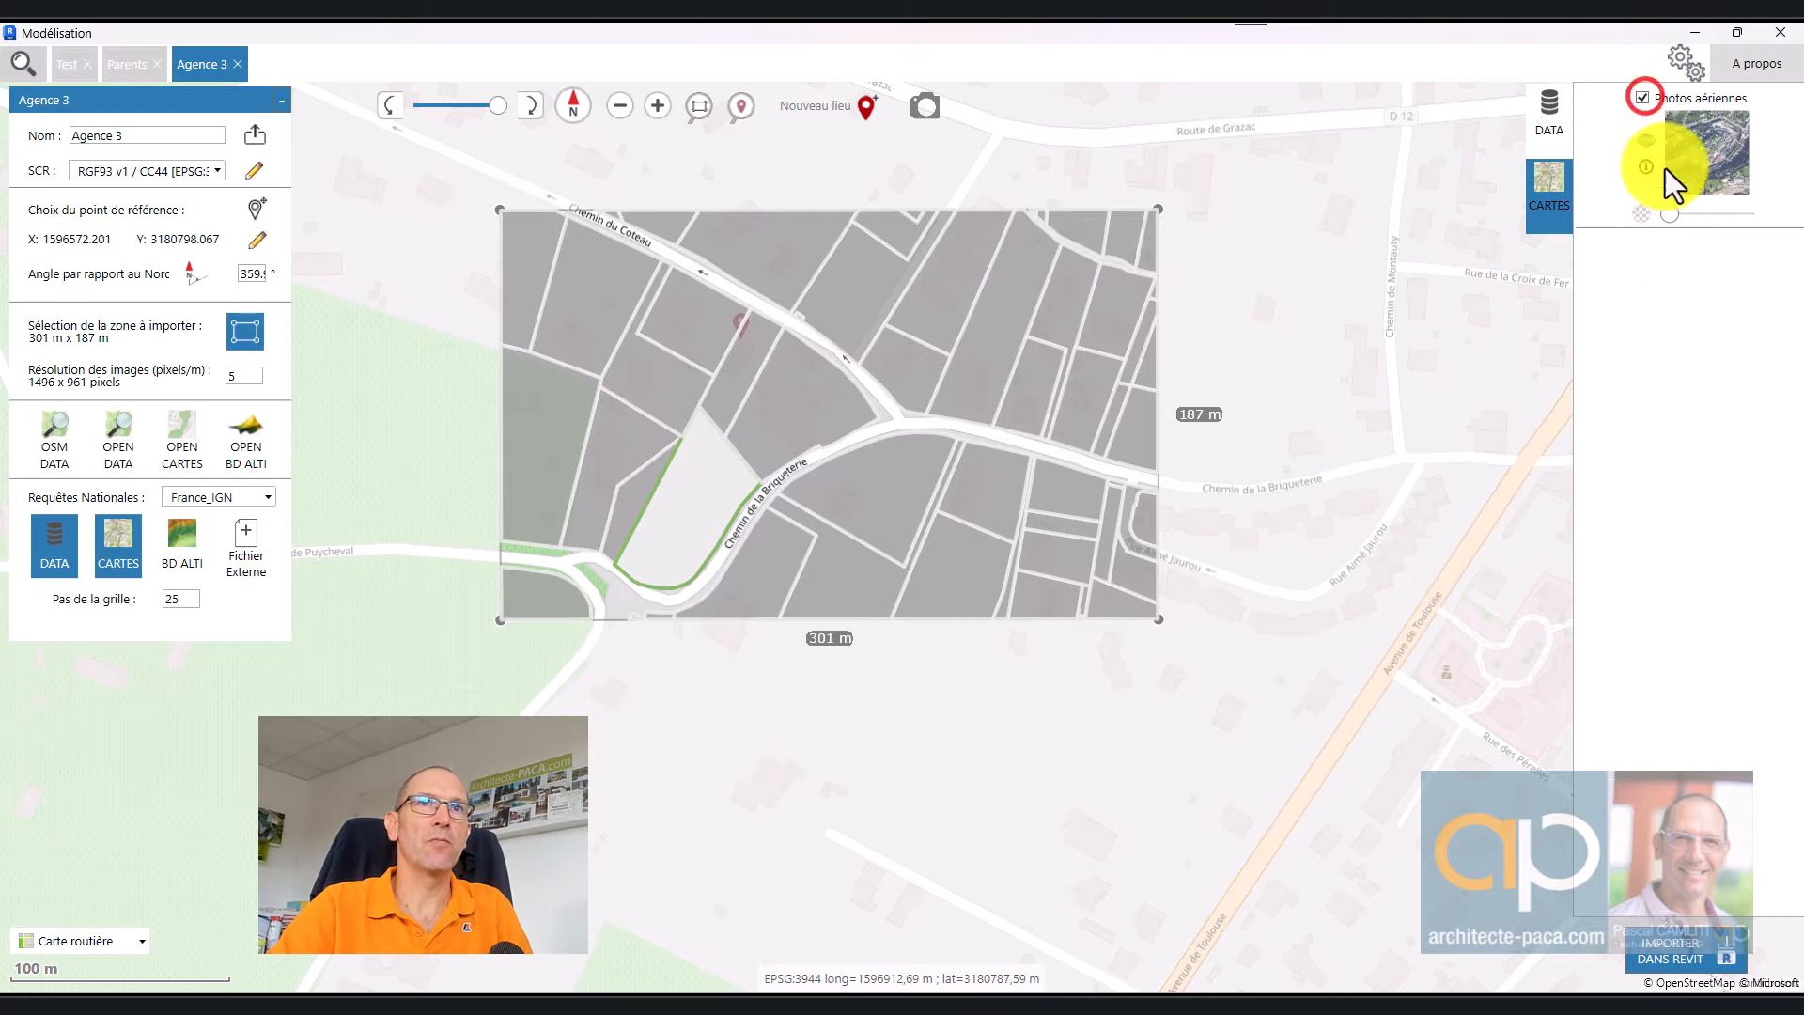
{"action": "left_click", "coordinate": [1675, 215]}
{"action": "left_click", "coordinate": [1649, 139]}
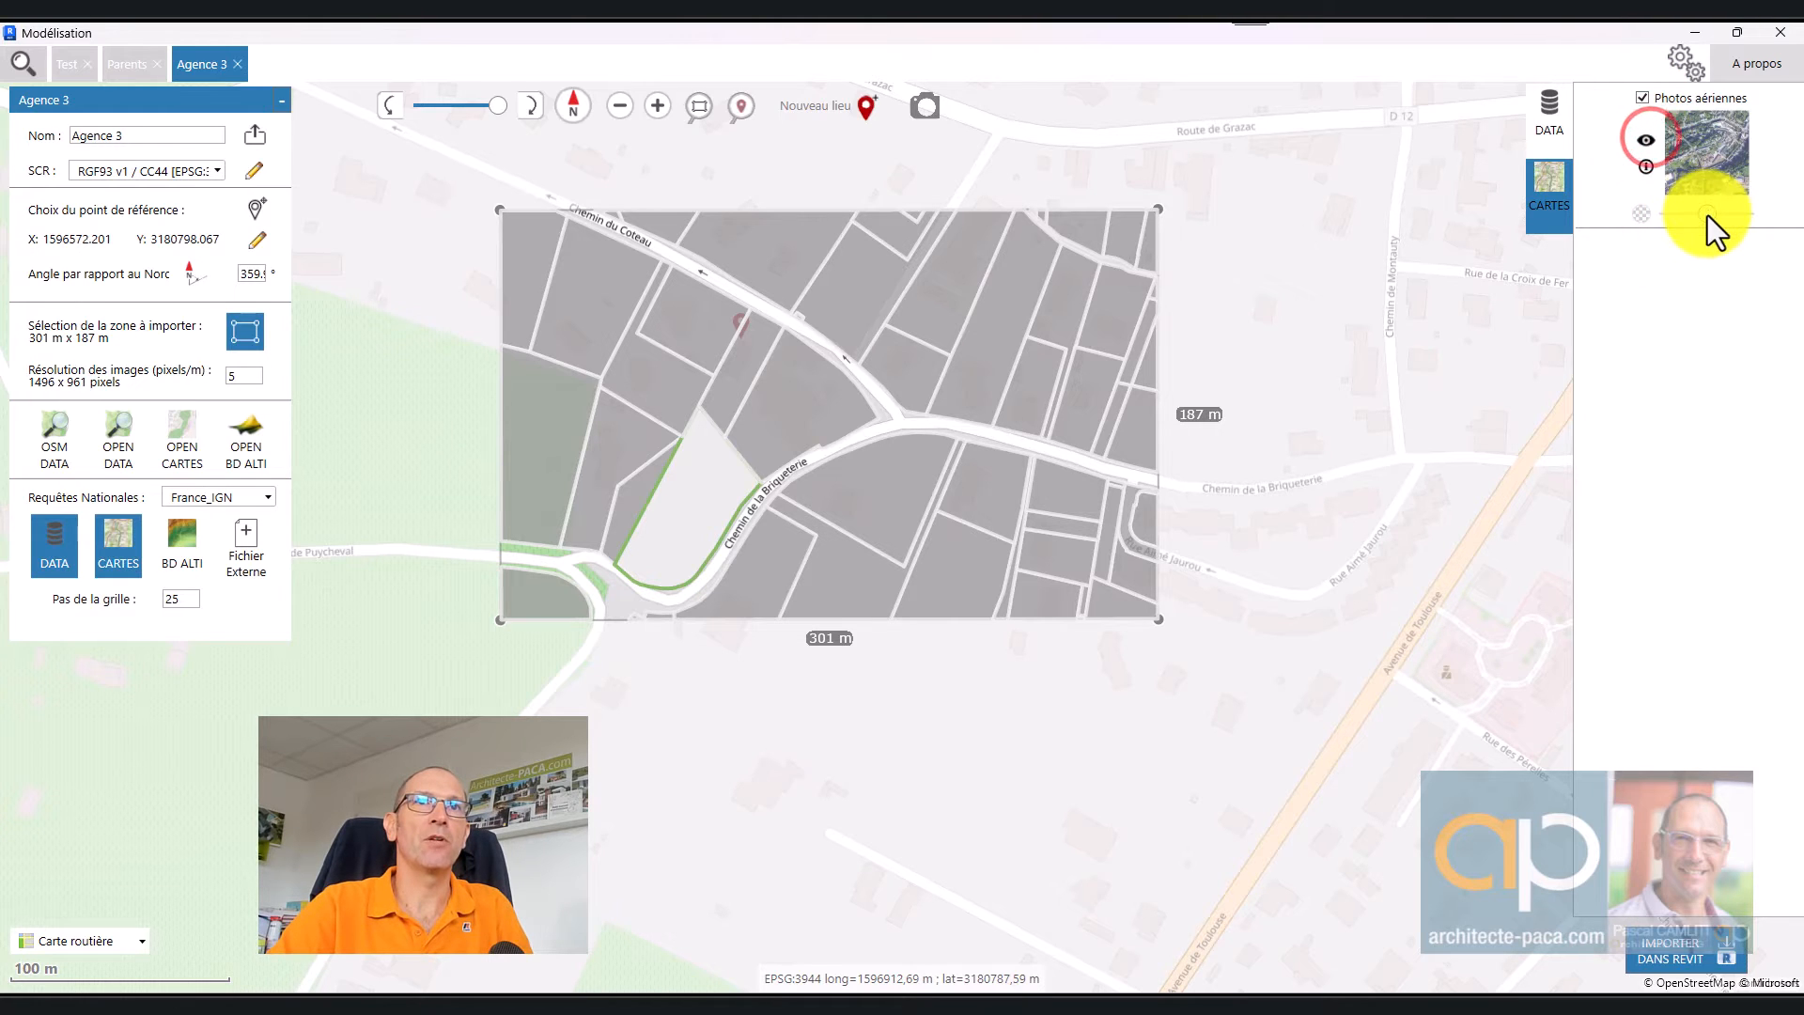
{"action": "left_click_drag", "start_coordinate": [1706, 214], "coordinate": [1774, 235]}
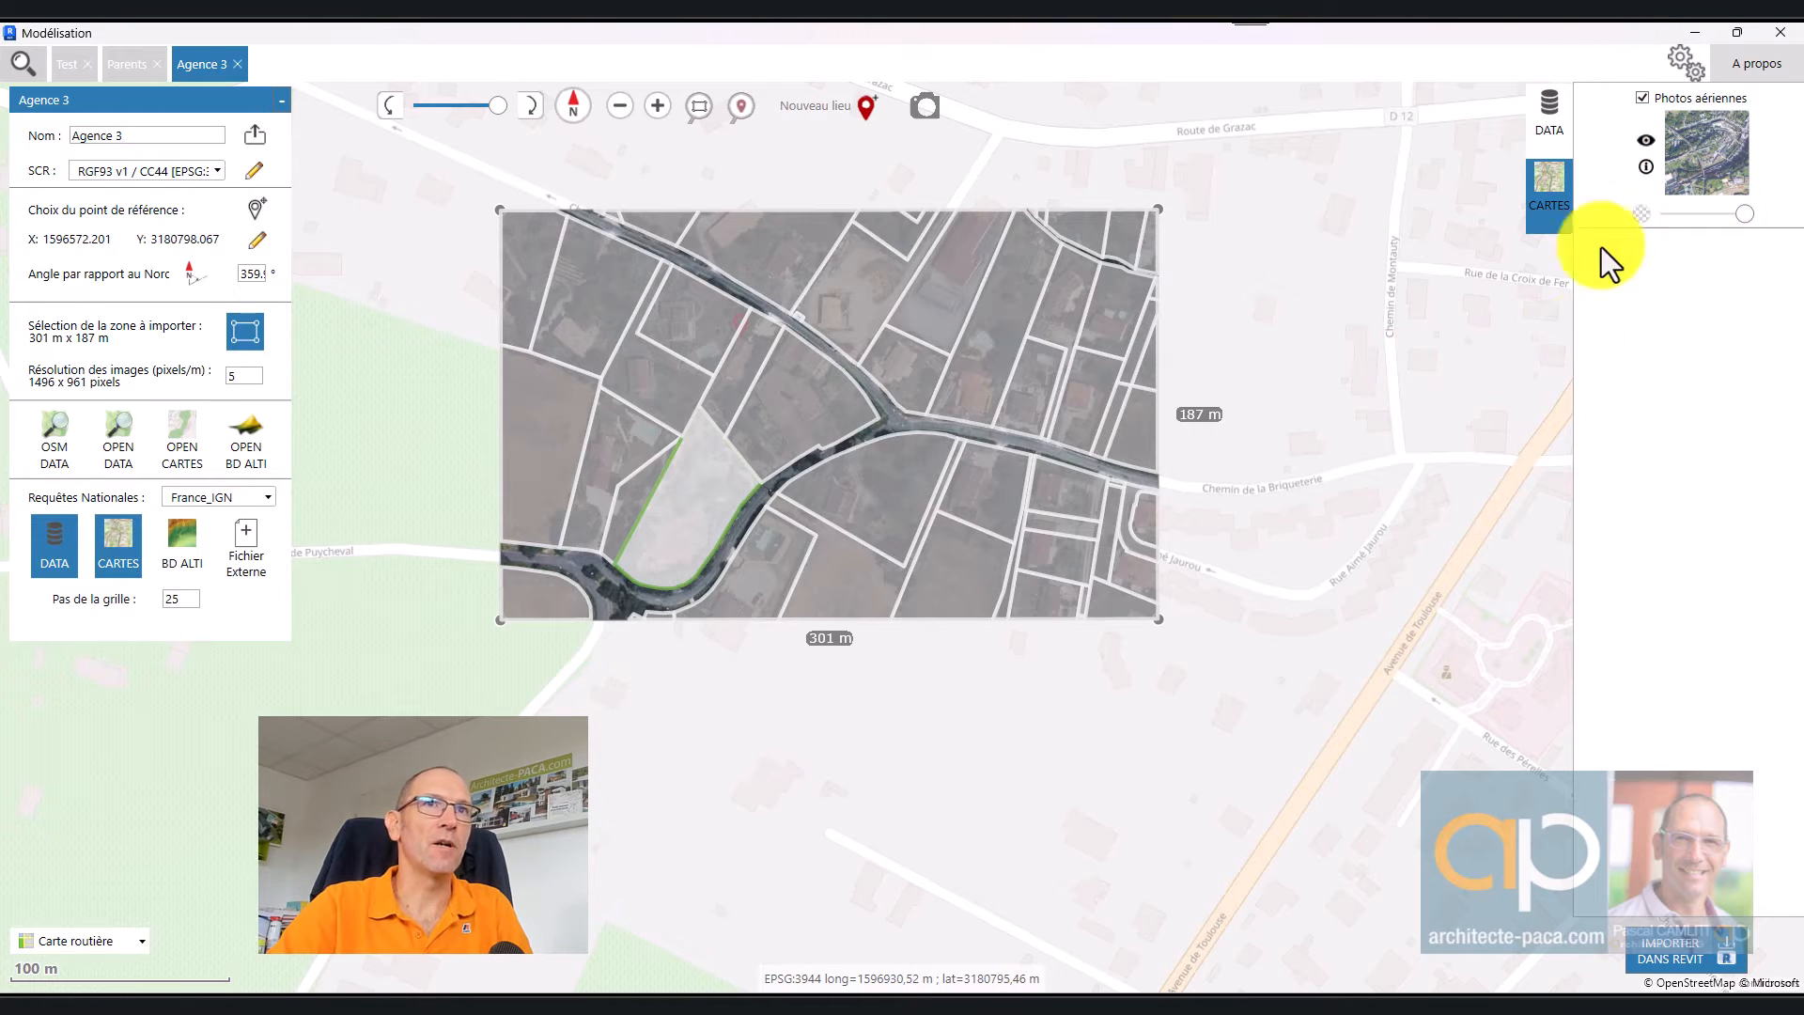
{"action": "left_click", "coordinate": [1552, 138]}
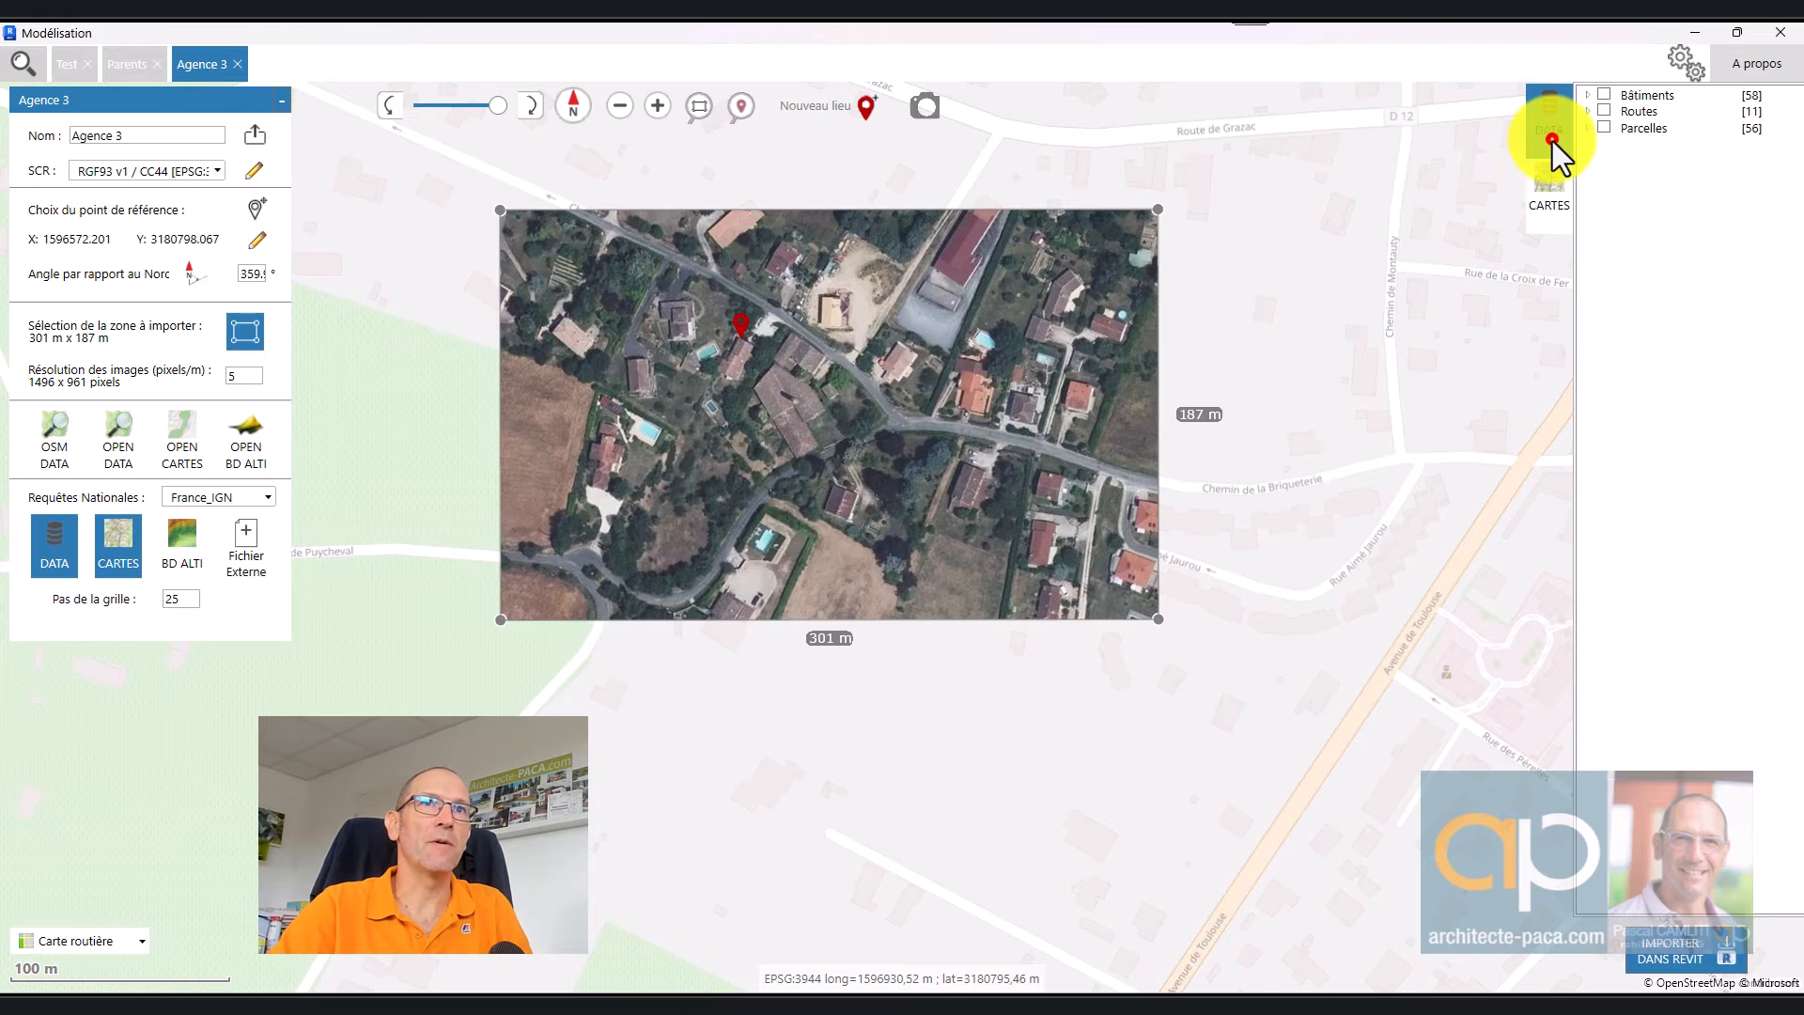
{"action": "left_click", "coordinate": [1559, 189]}
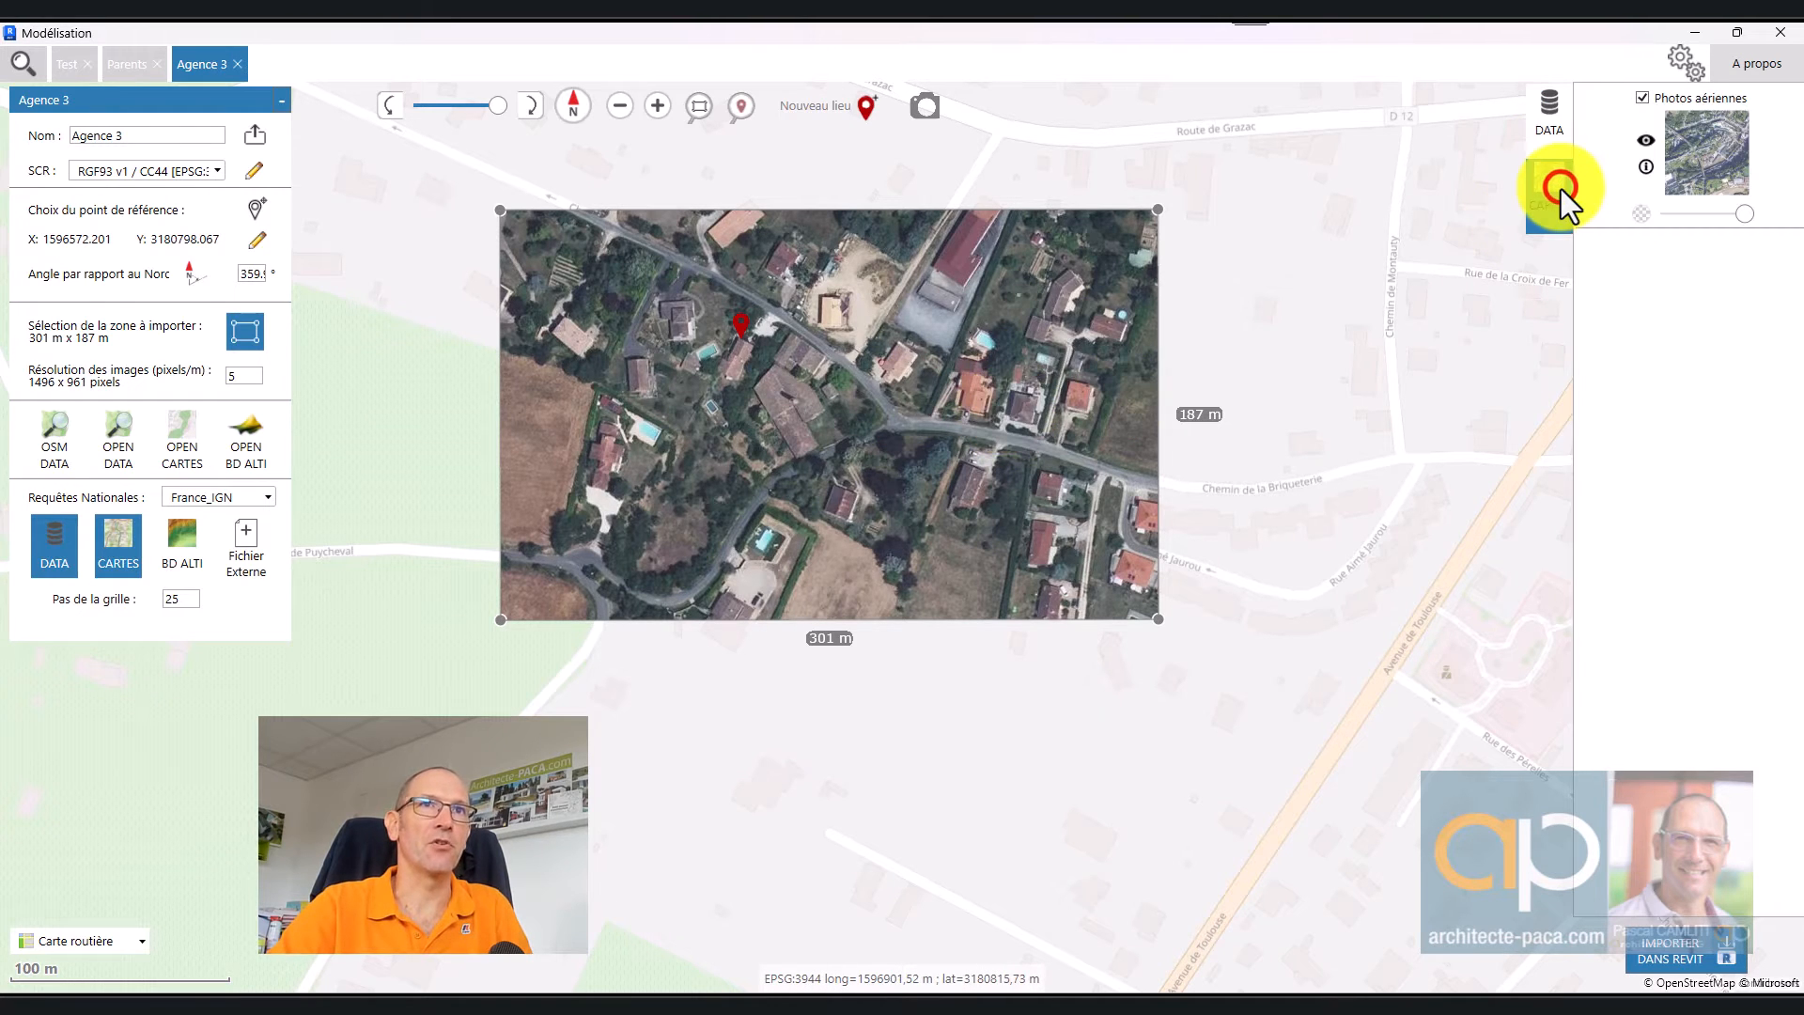
Step: Run the BD ALTI query with a grid step of 25, and deselect and hide the aerial photo to inspect the topographic points
{"action": "left_click", "coordinate": [175, 539]}
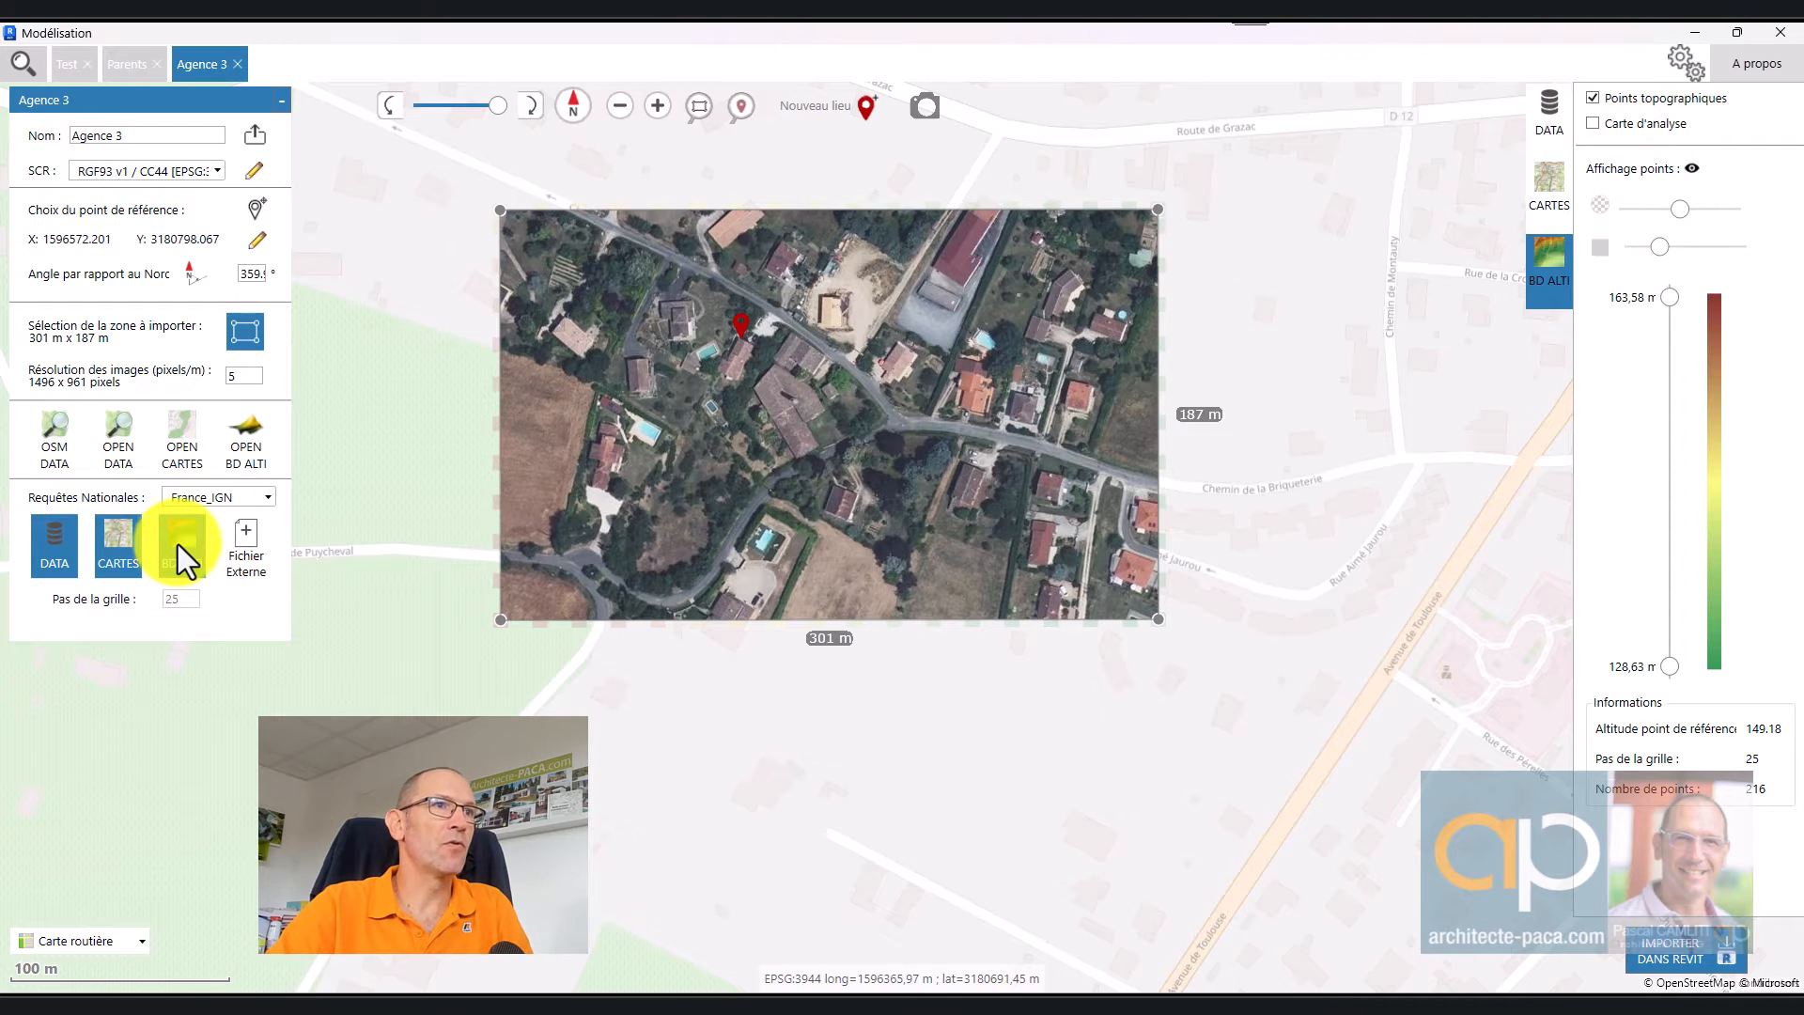
{"action": "left_click", "coordinate": [1563, 178]}
{"action": "left_click", "coordinate": [1644, 98]}
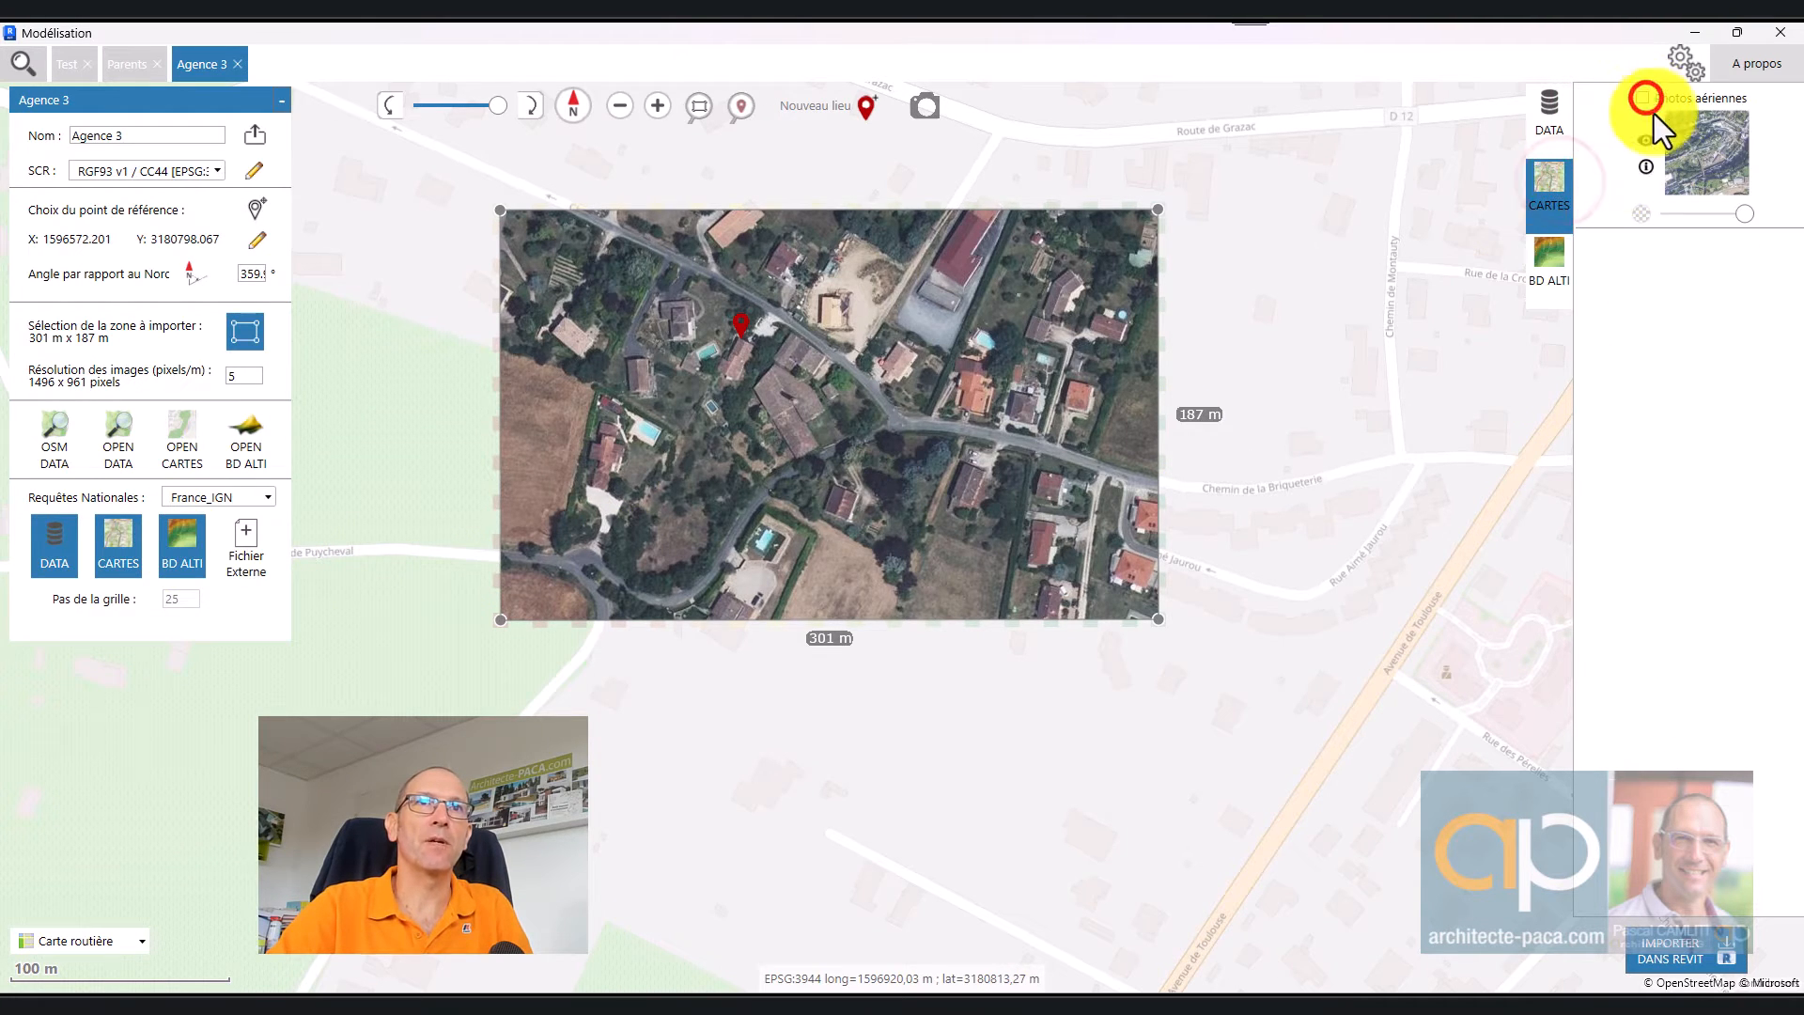
{"action": "left_click", "coordinate": [1647, 144]}
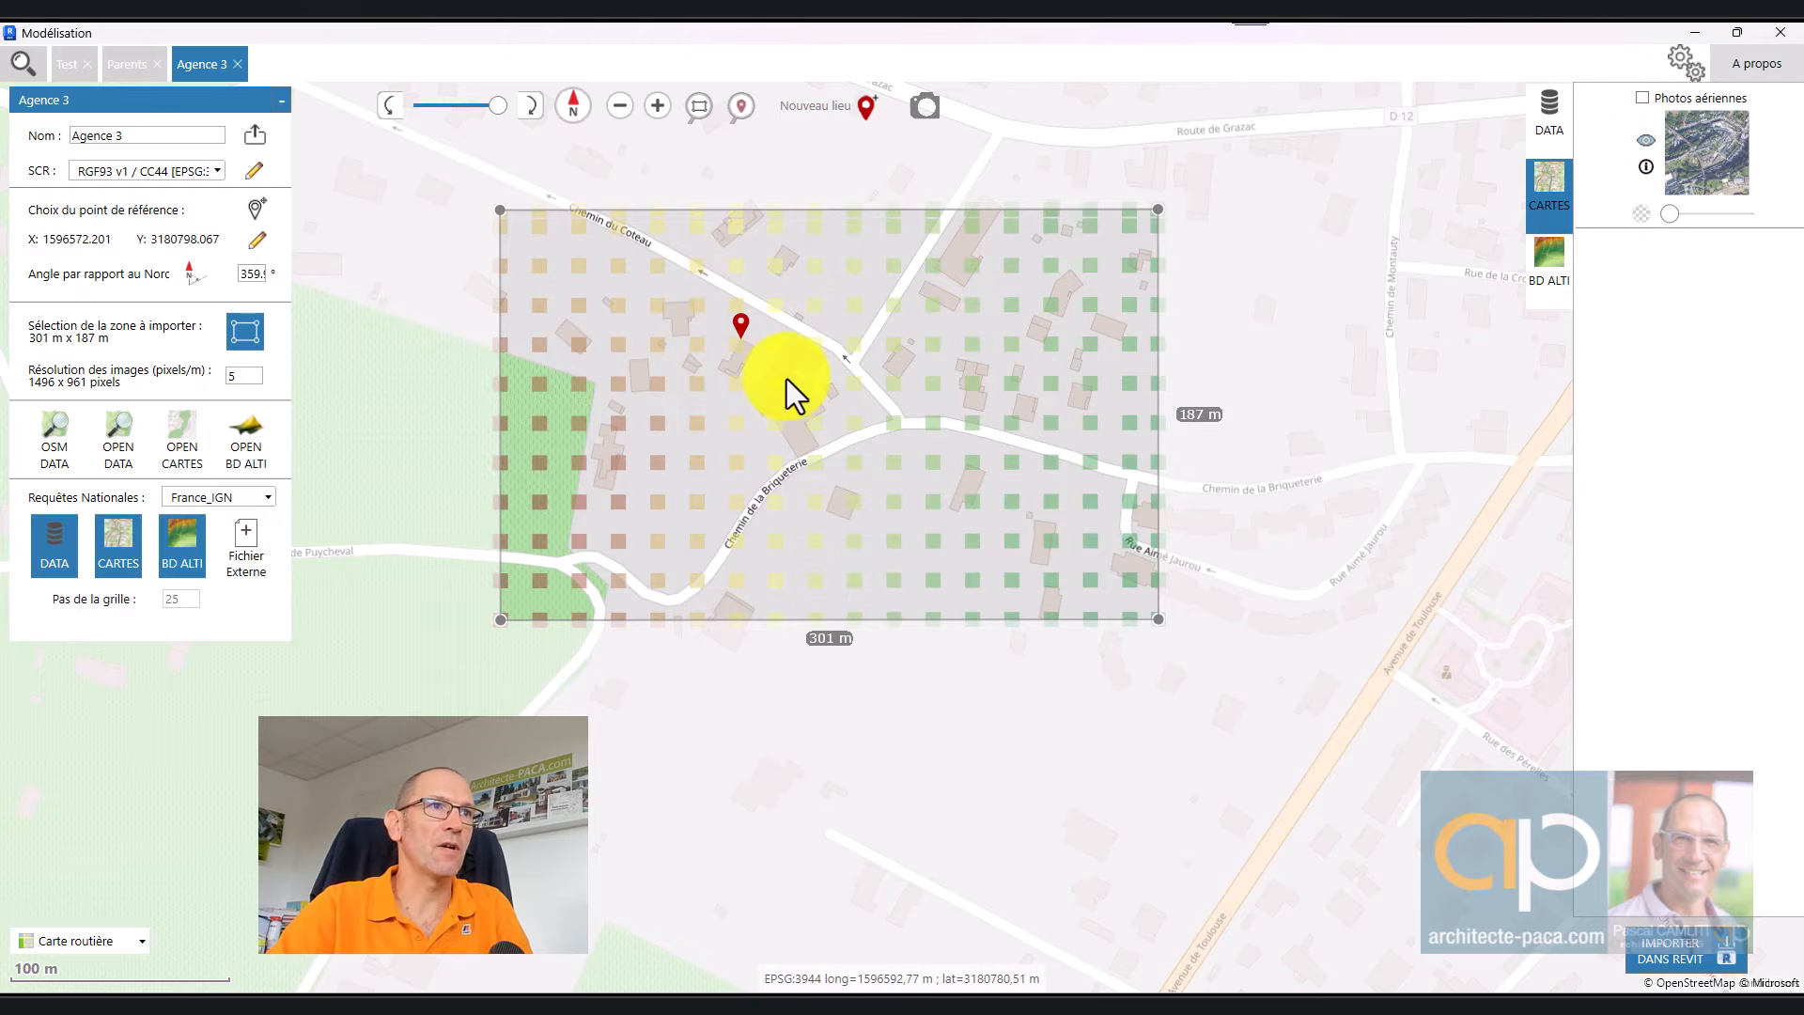
{"action": "scroll", "coordinate": [797, 368], "scroll_direction": "up", "scroll_amount": 1}
{"action": "left_click_drag", "start_coordinate": [834, 366], "coordinate": [922, 432]}
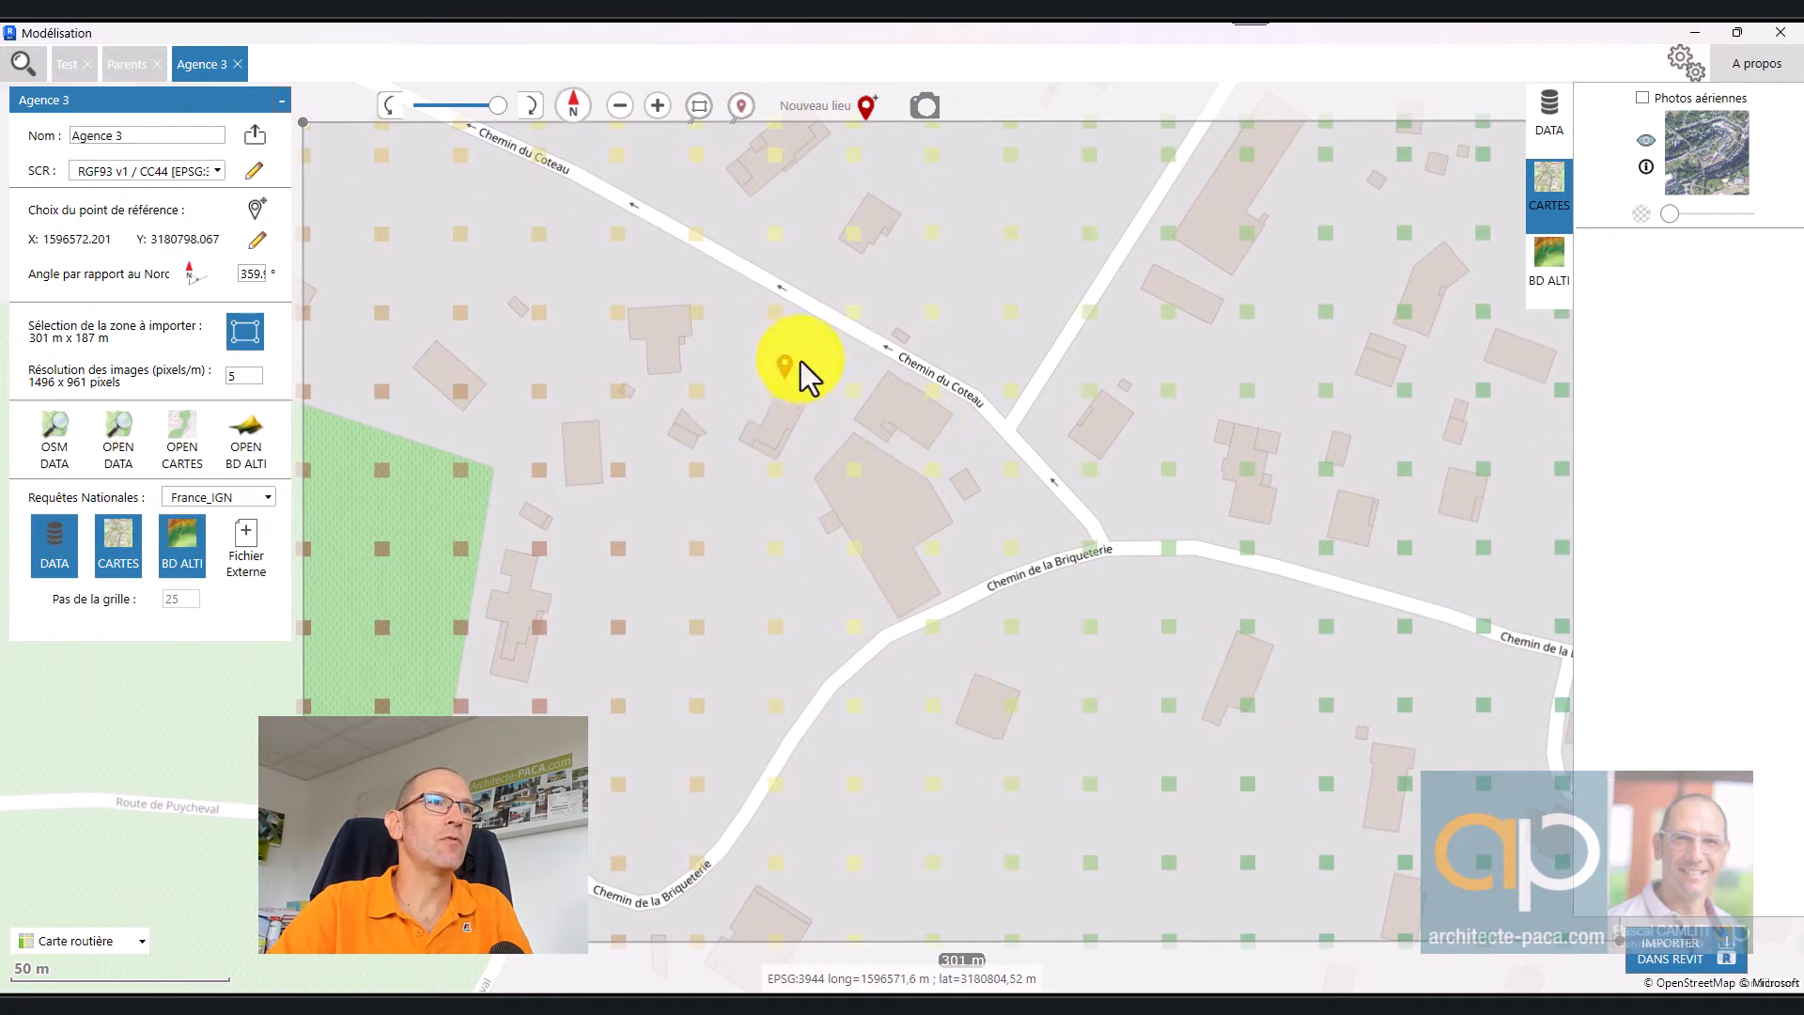
Step: Clear the BD ALTI terrain data and rerun the query with a grid step of 15
{"action": "left_click", "coordinate": [191, 543]}
{"action": "double_click", "coordinate": [185, 599]}
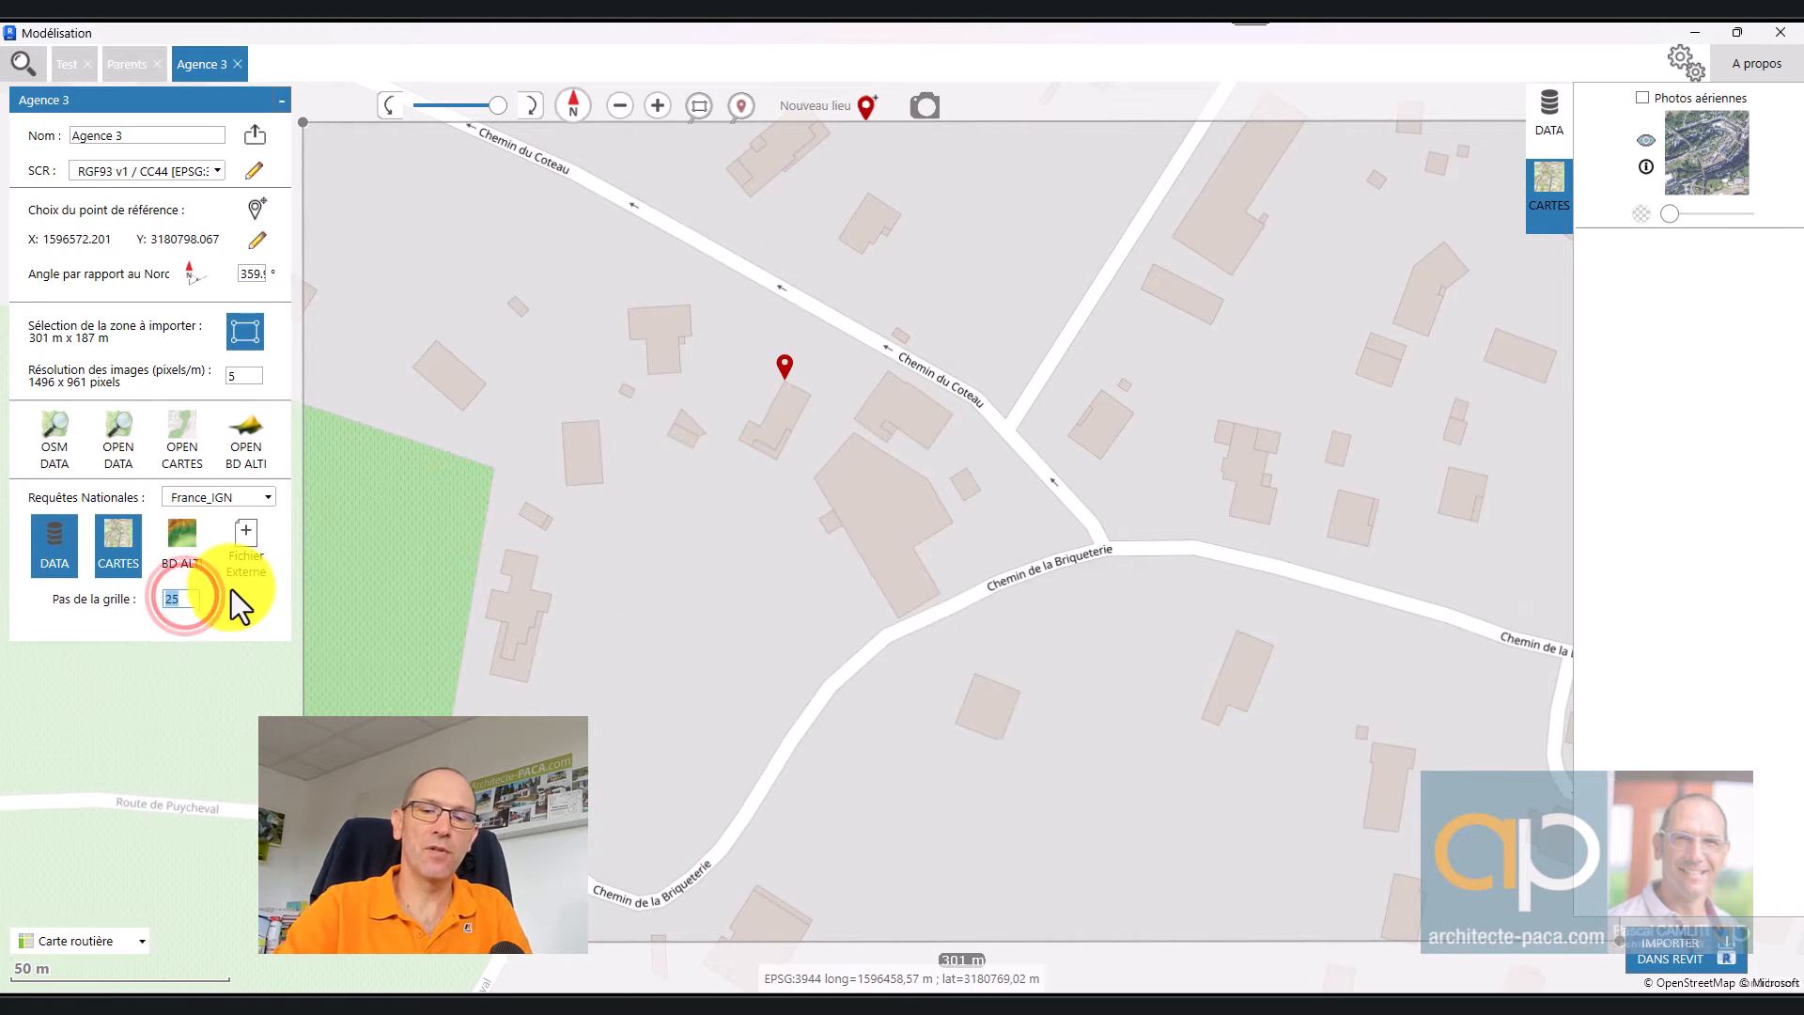
{"action": "type", "text": "15"}
{"action": "left_click", "coordinate": [179, 545]}
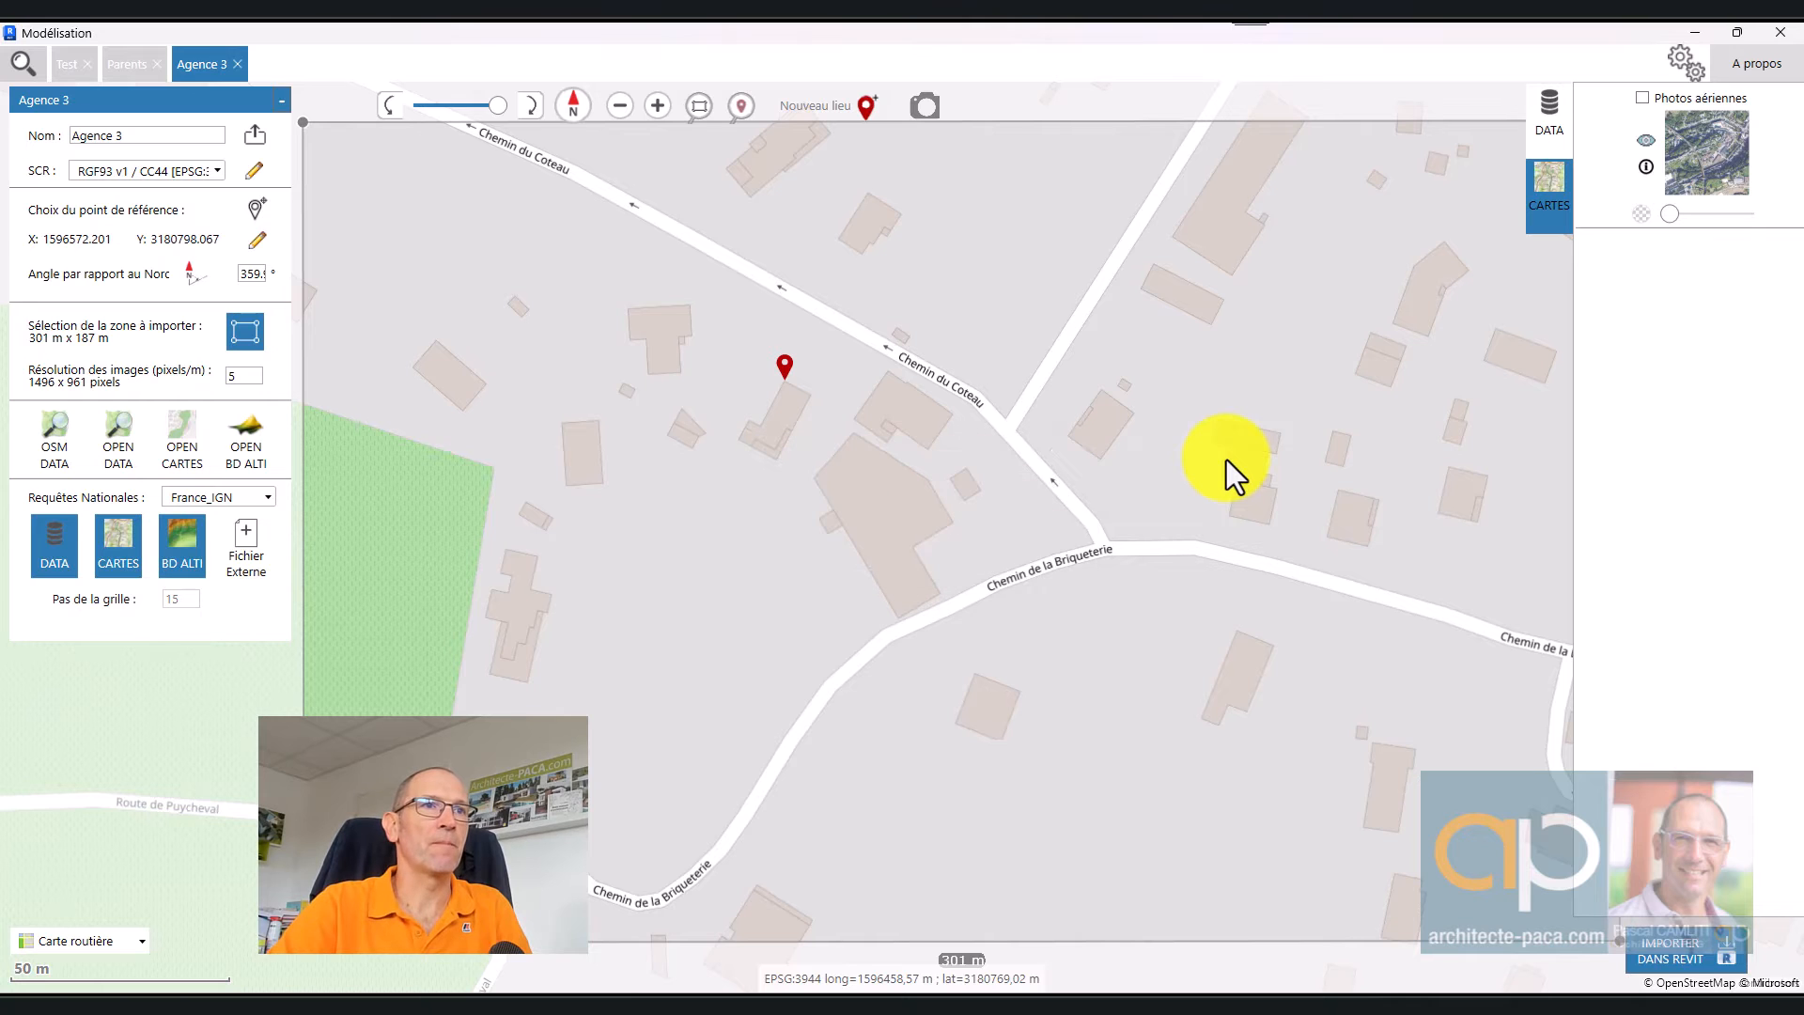
Step: Clear the BD ALTI terrain data and rerun the query with a grid step of 5
{"action": "left_click", "coordinate": [191, 541]}
{"action": "double_click", "coordinate": [177, 599]}
{"action": "type", "text": "5"}
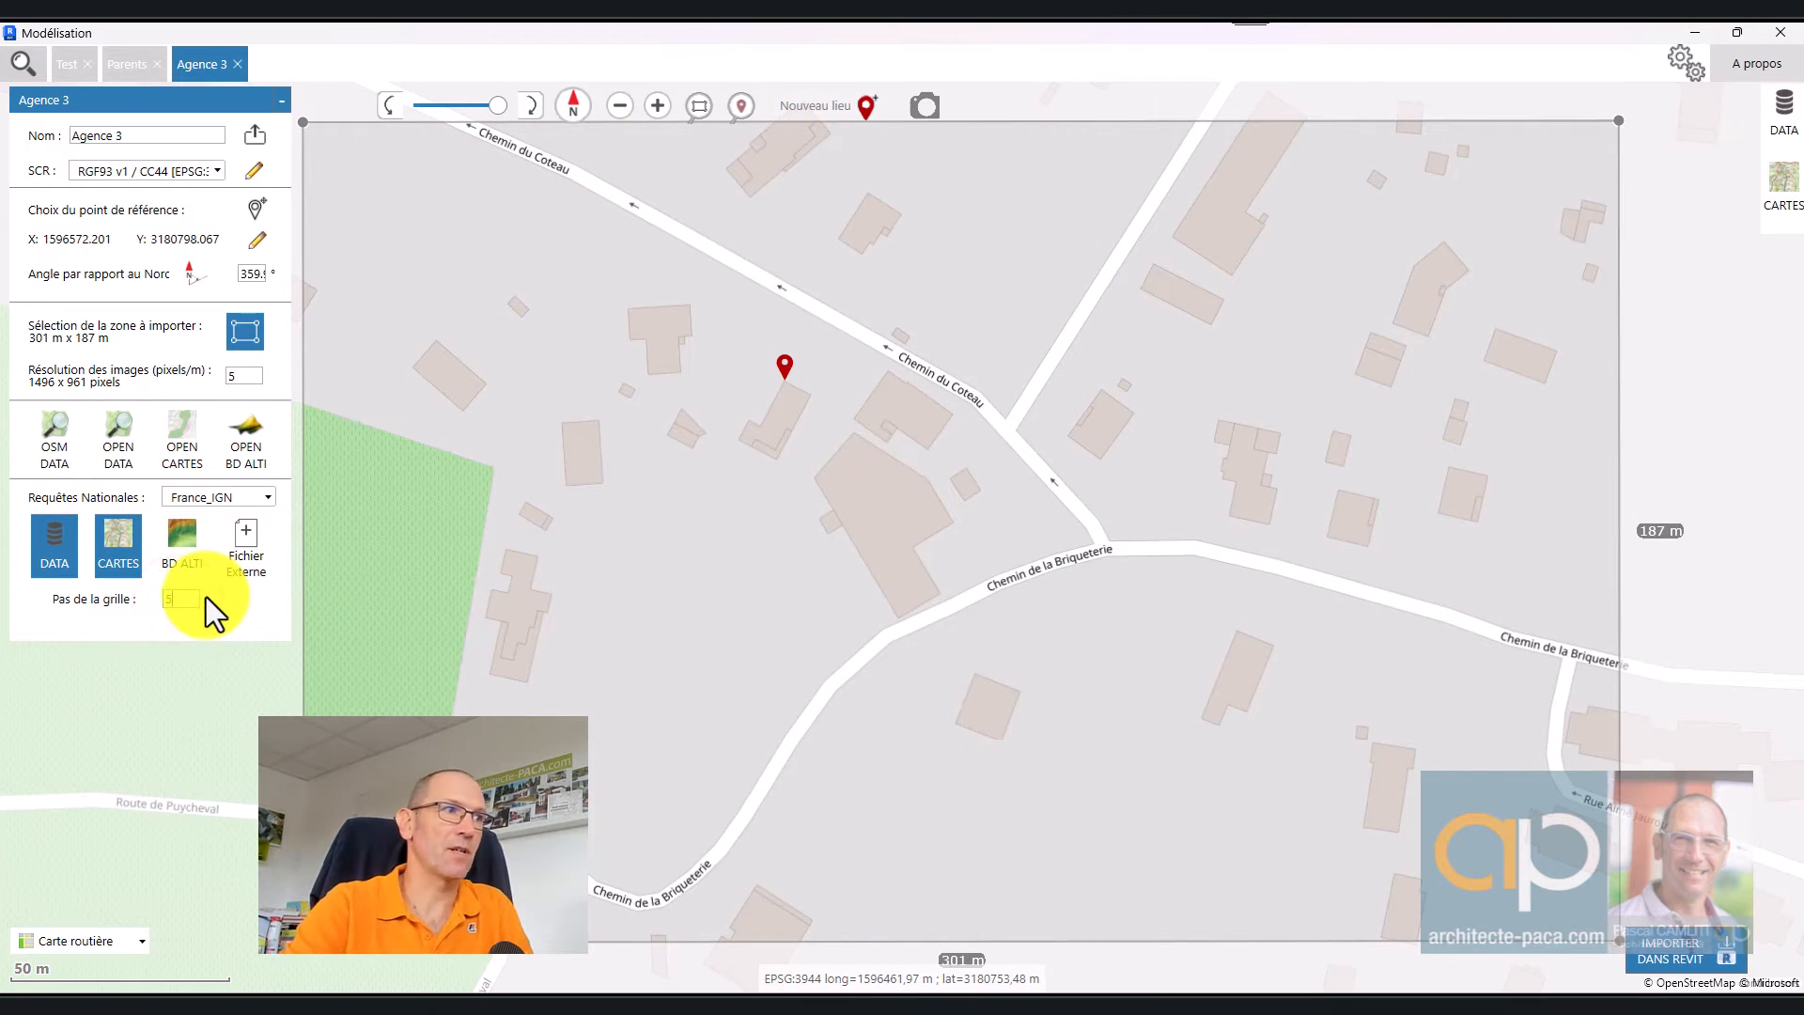
{"action": "left_click", "coordinate": [184, 537]}
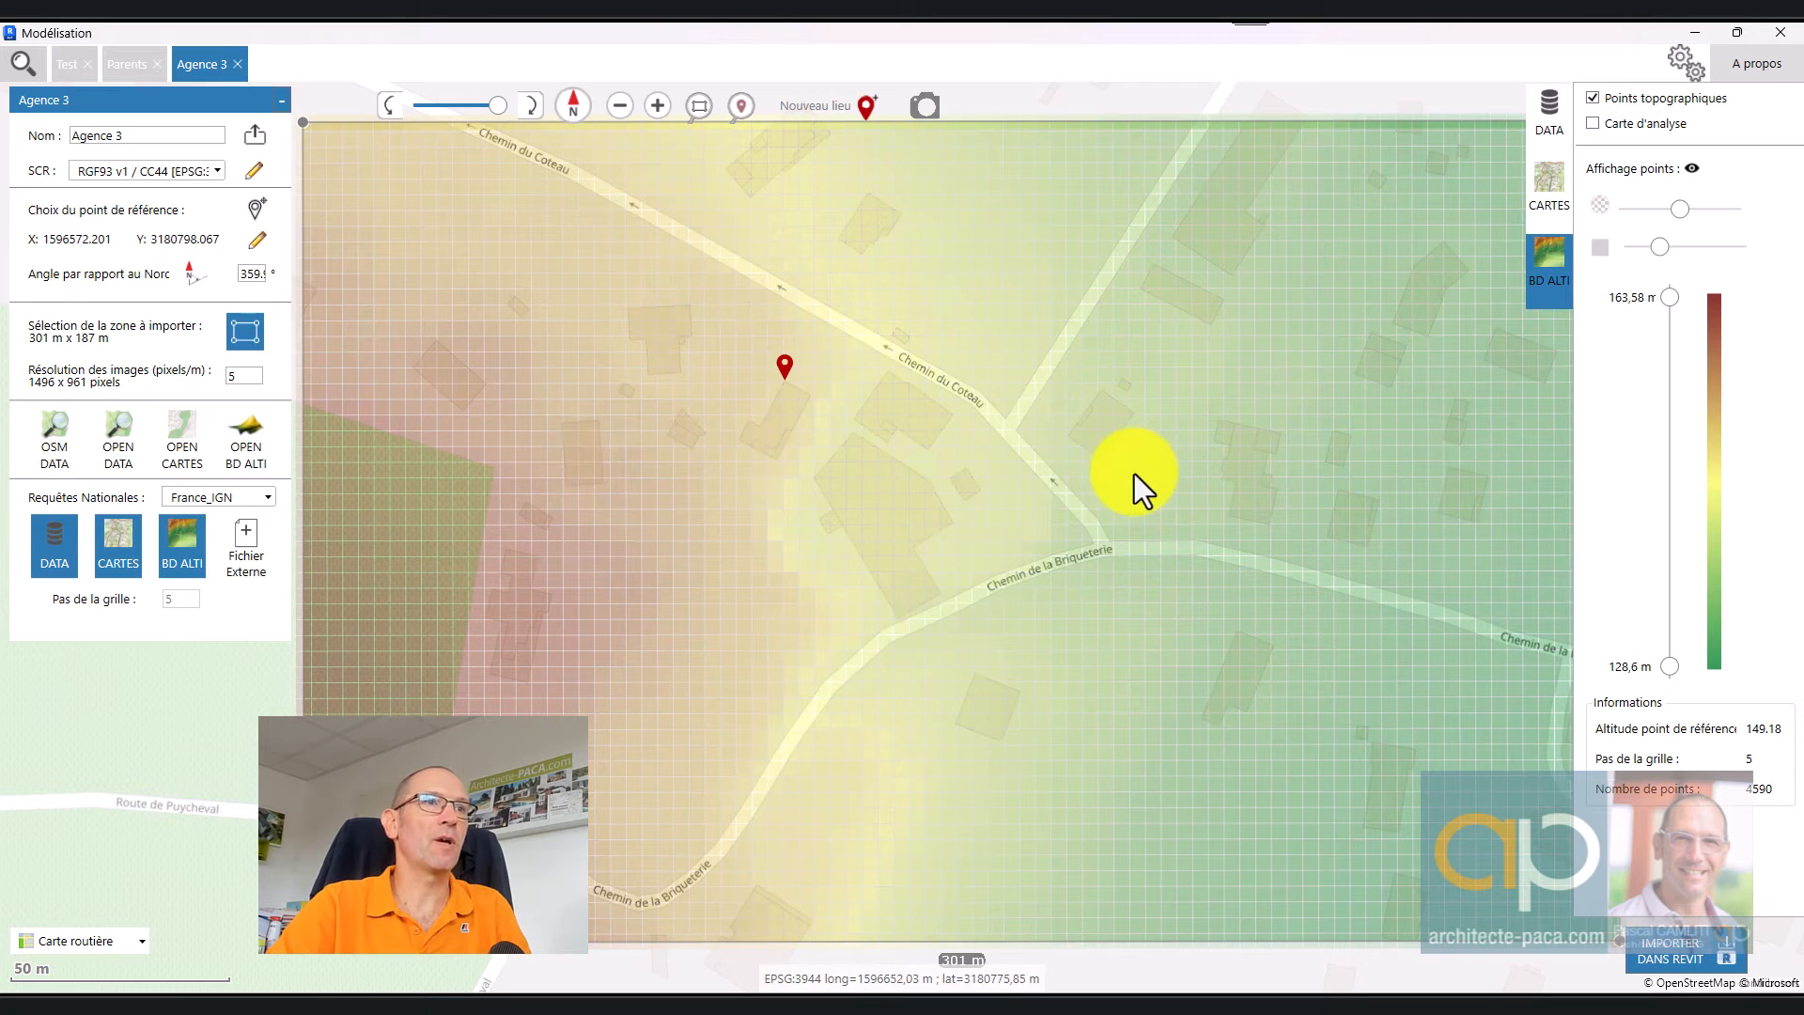
Step: Select all Bâtiments, Routes and Parcelles in the IGN data for import
{"action": "left_click", "coordinate": [1550, 108]}
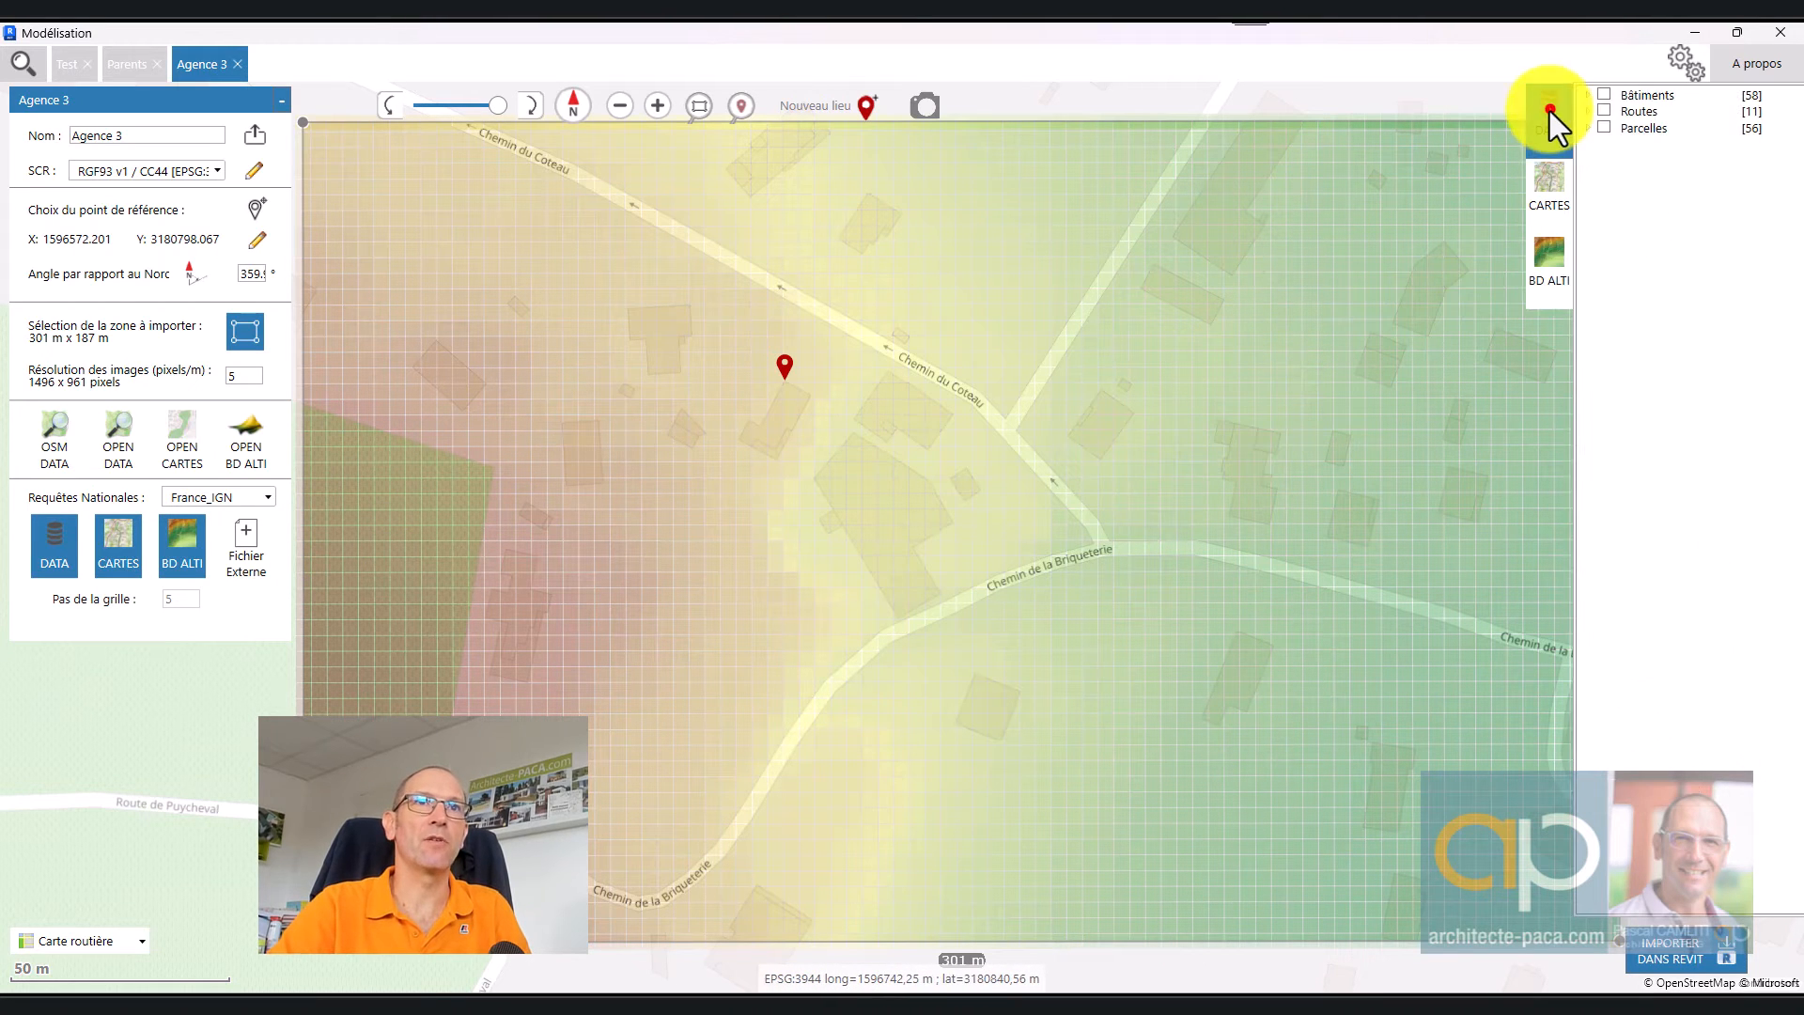
{"action": "left_click", "coordinate": [1604, 95]}
{"action": "left_click", "coordinate": [1604, 112]}
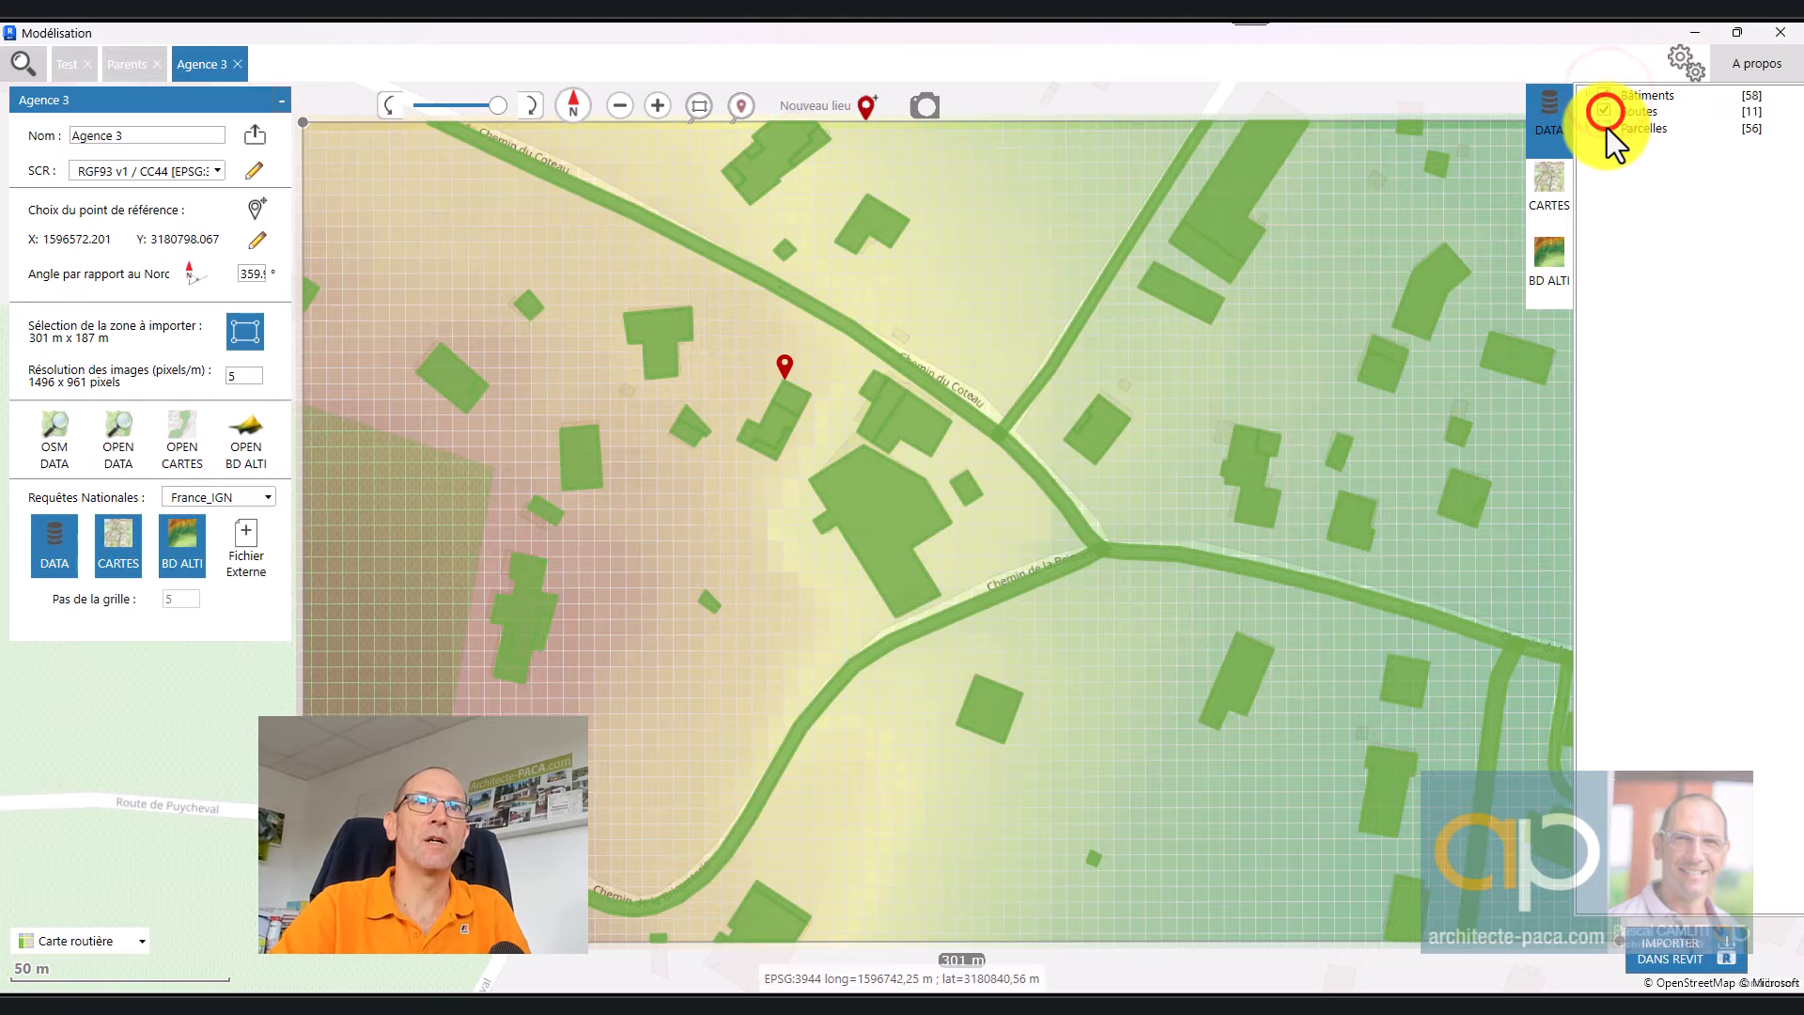
{"action": "left_click", "coordinate": [1606, 128]}
Step: Select Photos aériennes for import again and show the image on the map at 100 opacity
{"action": "left_click", "coordinate": [1556, 184]}
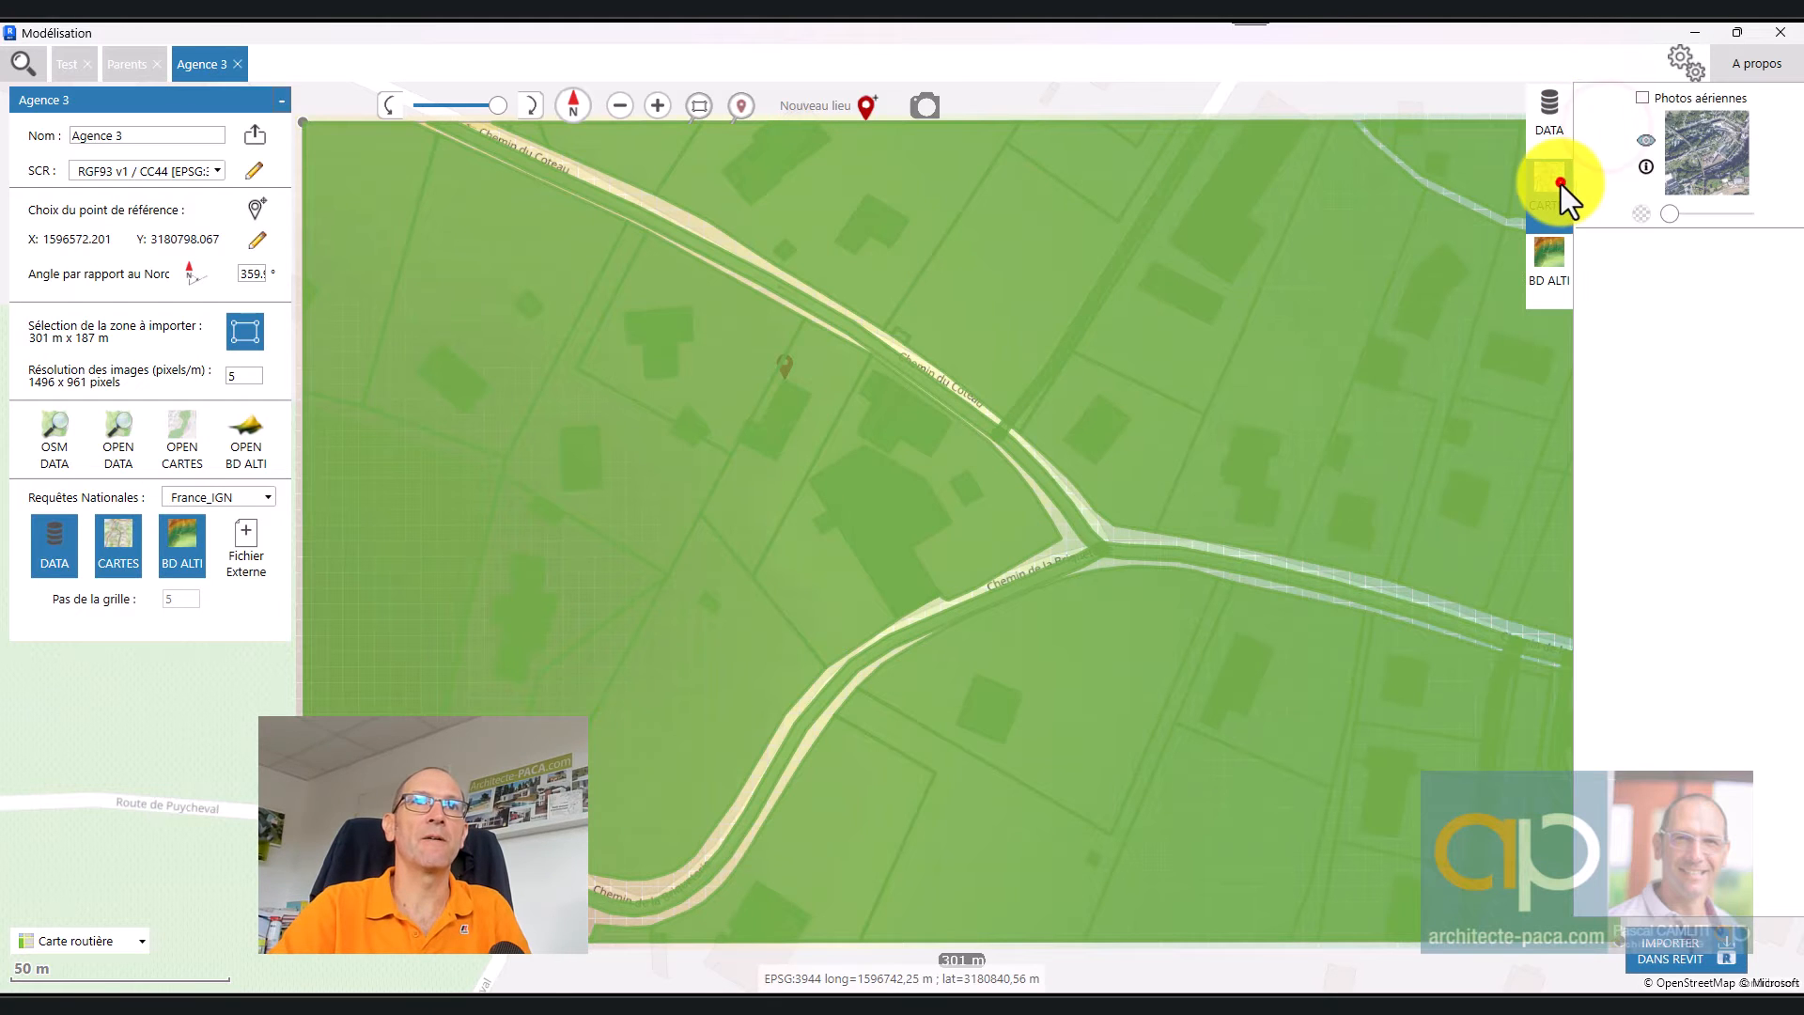
{"action": "left_click", "coordinate": [1646, 100]}
{"action": "left_click", "coordinate": [1649, 135]}
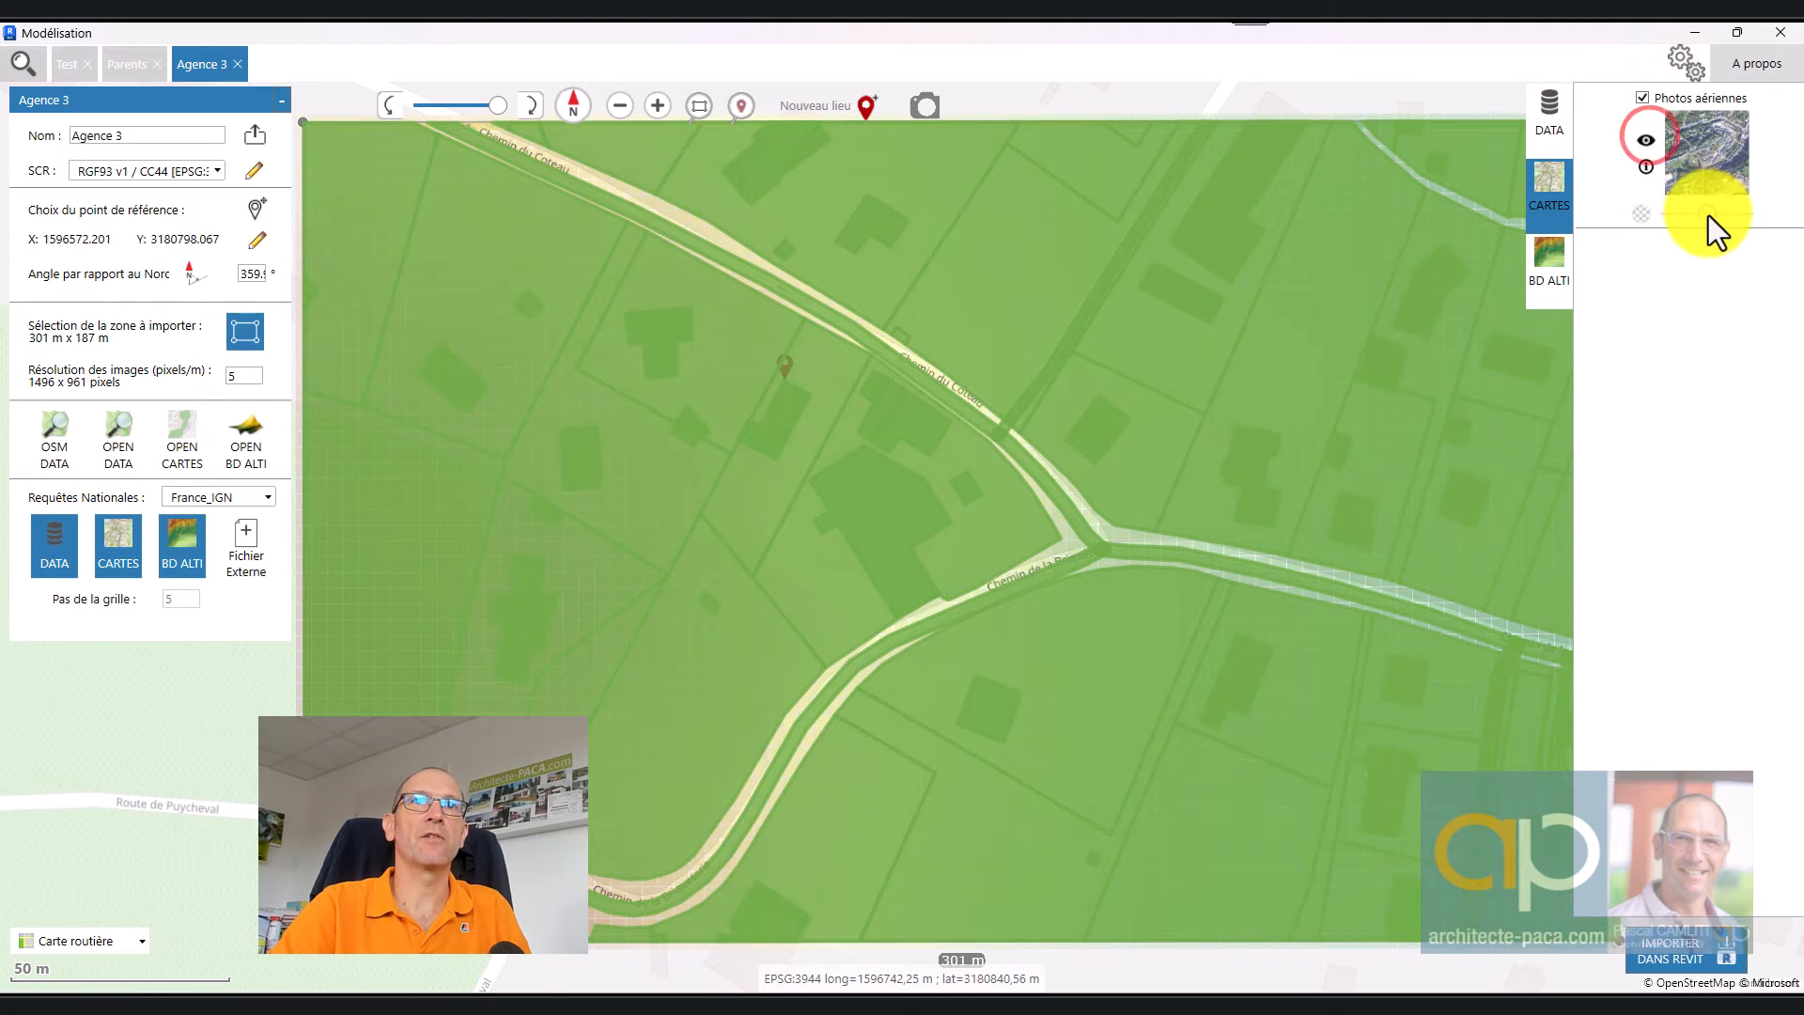
{"action": "left_click_drag", "start_coordinate": [1708, 216], "coordinate": [1768, 212]}
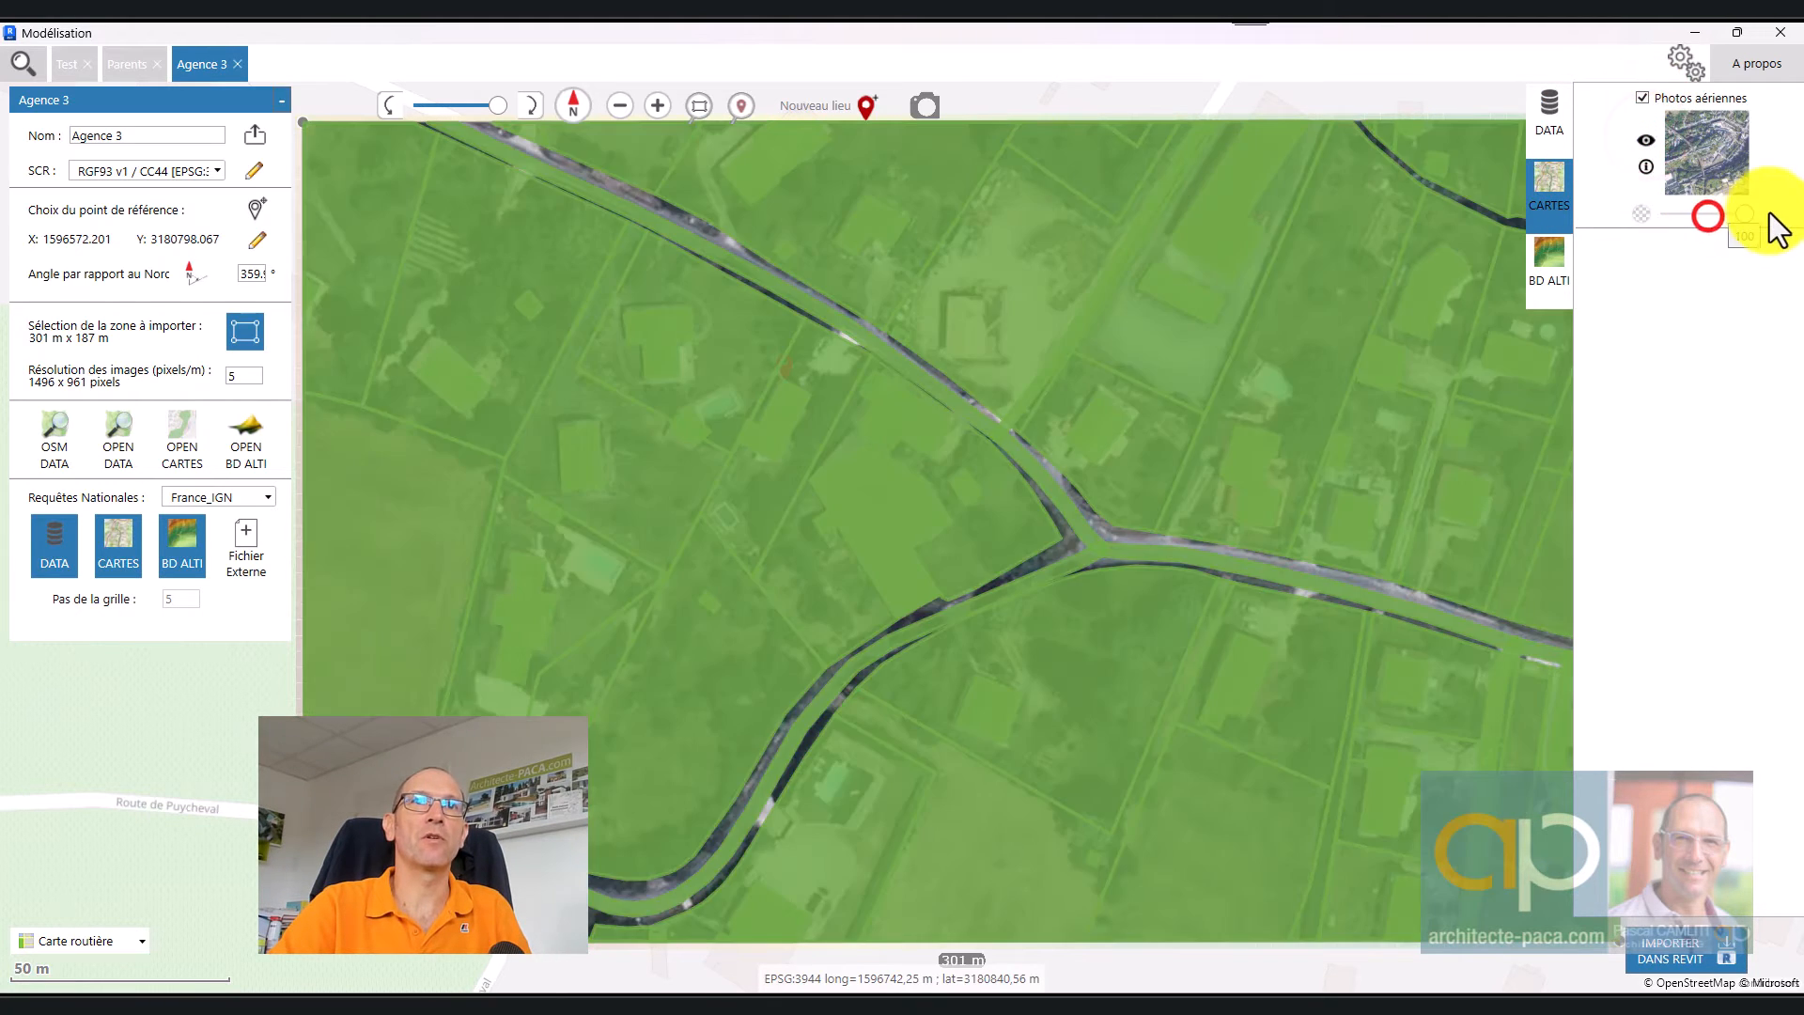
Step: Check the BD ALTI and data selections, toggling Routes off and back on
{"action": "left_click", "coordinate": [1554, 274]}
{"action": "left_click", "coordinate": [1556, 113]}
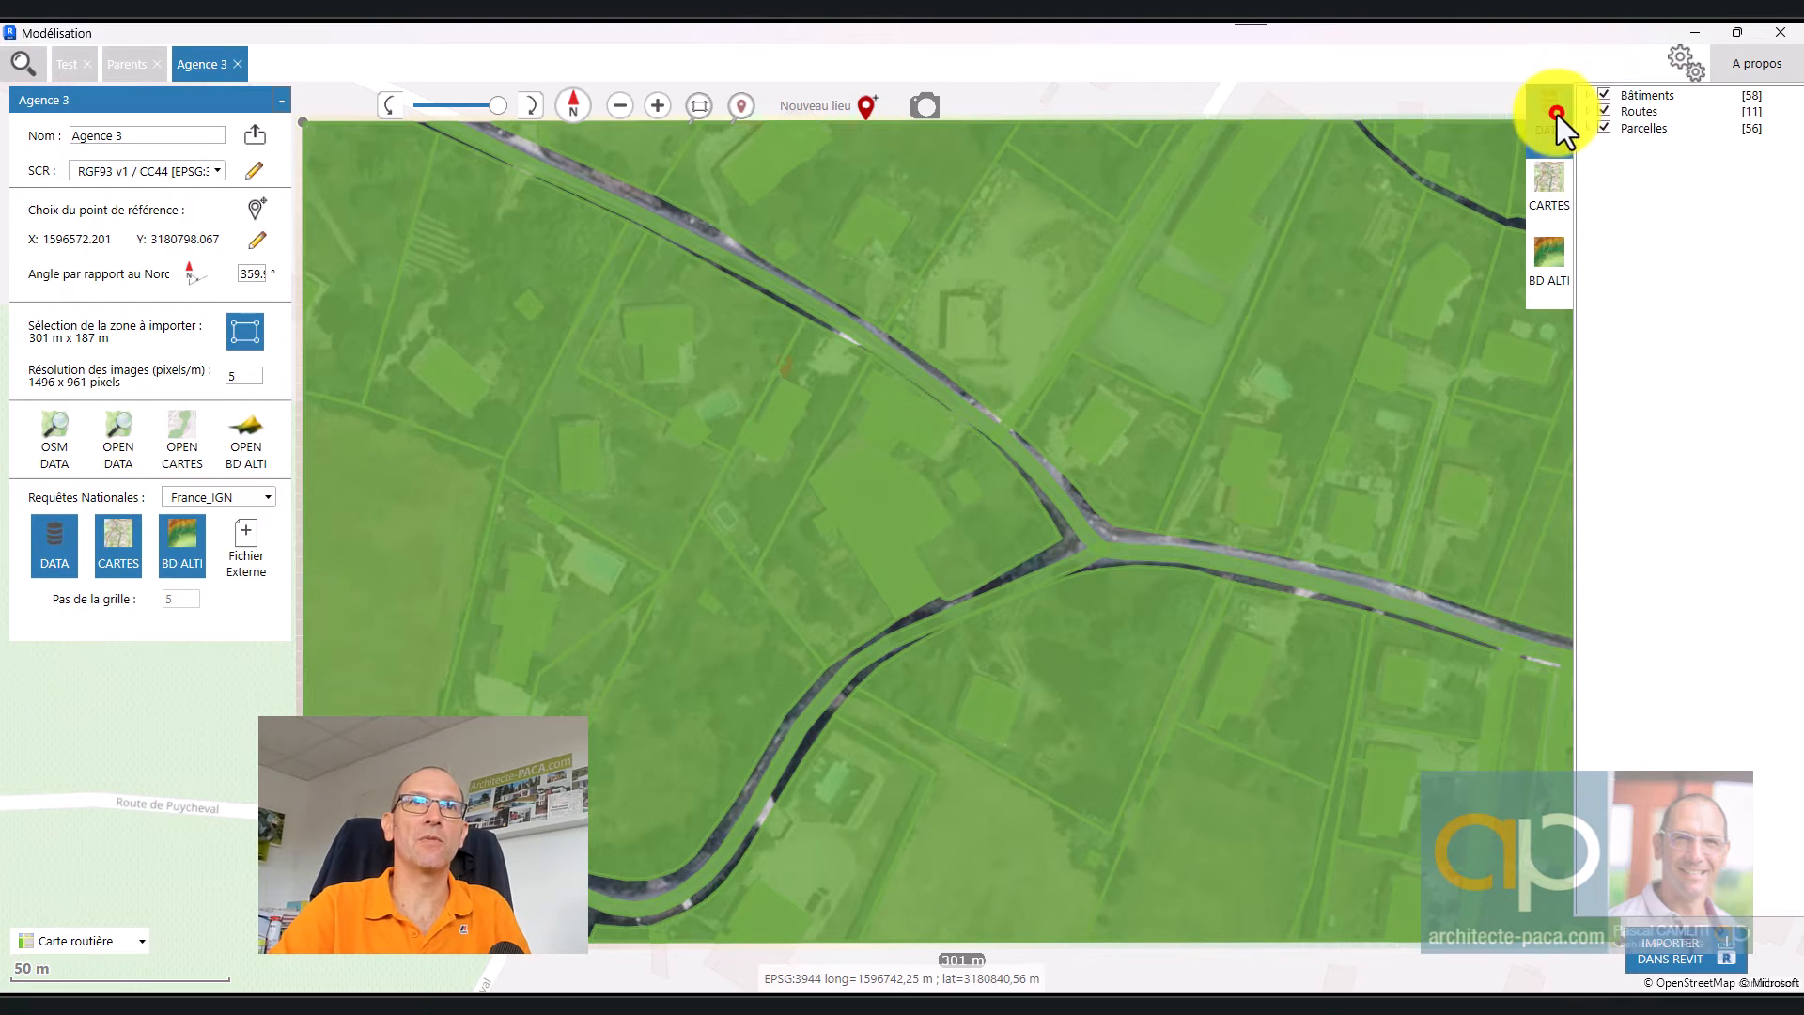
{"action": "left_click", "coordinate": [1606, 111]}
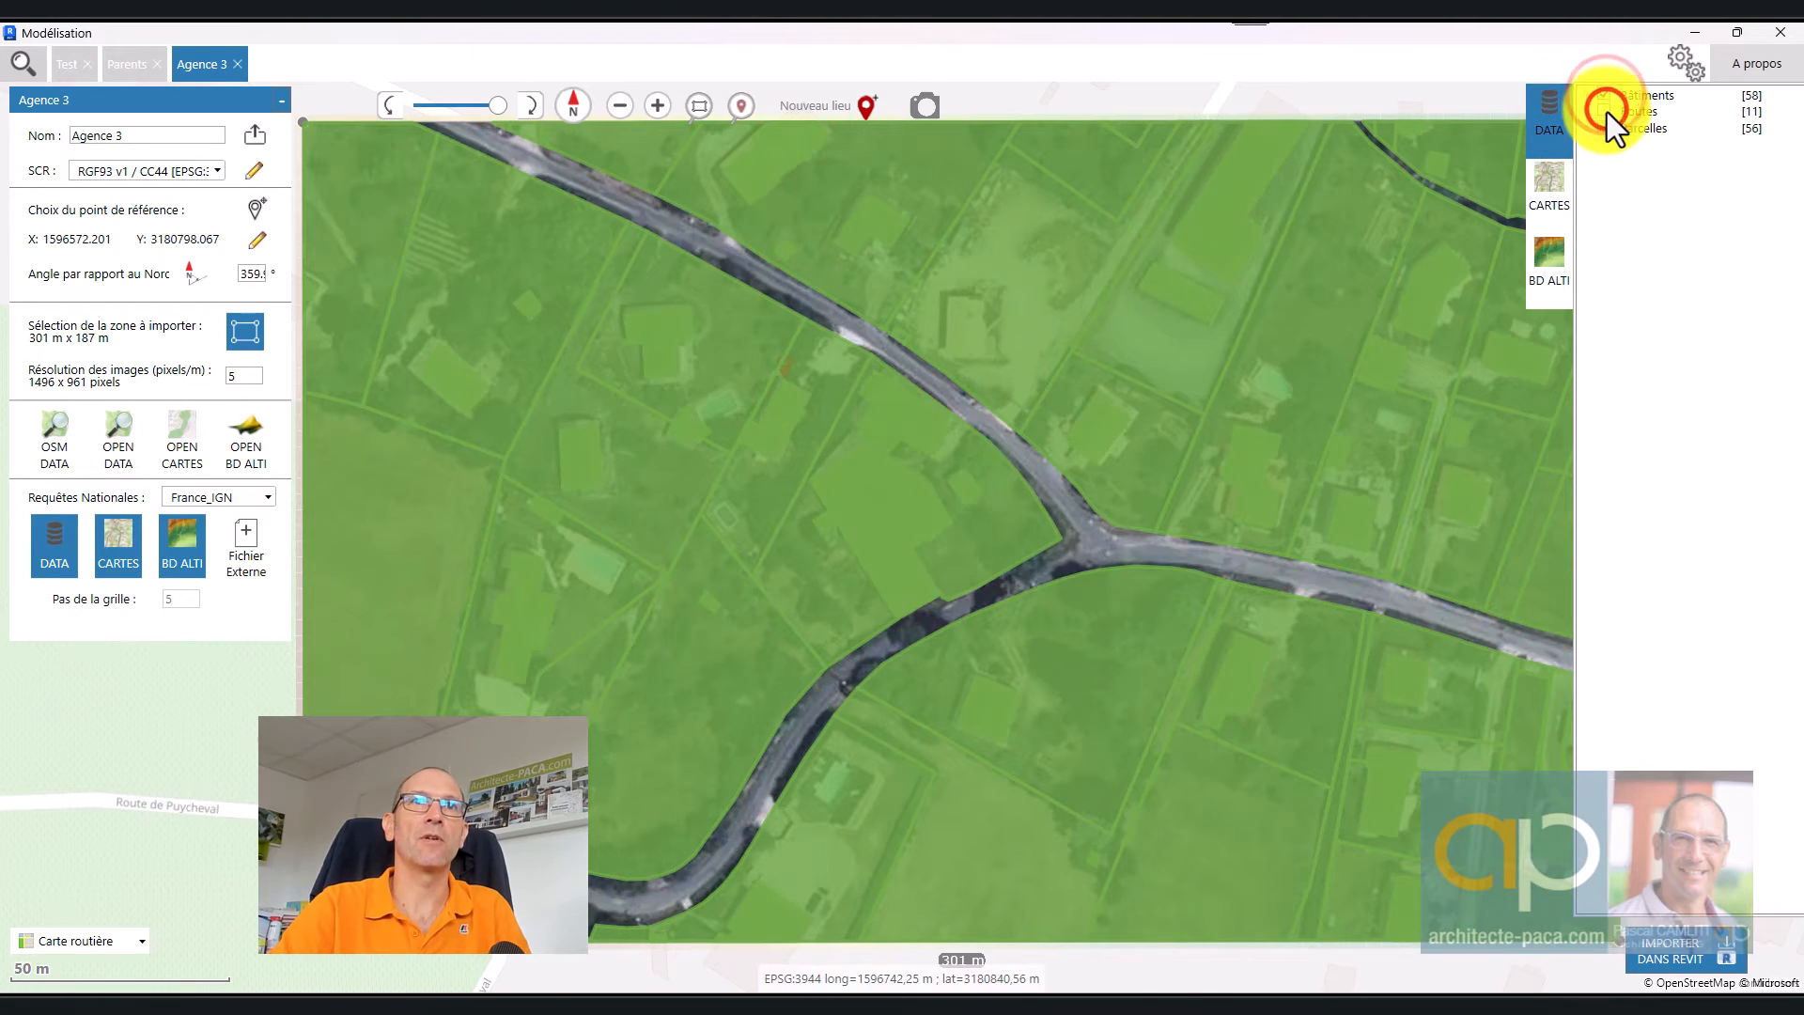
{"action": "left_click", "coordinate": [1606, 126]}
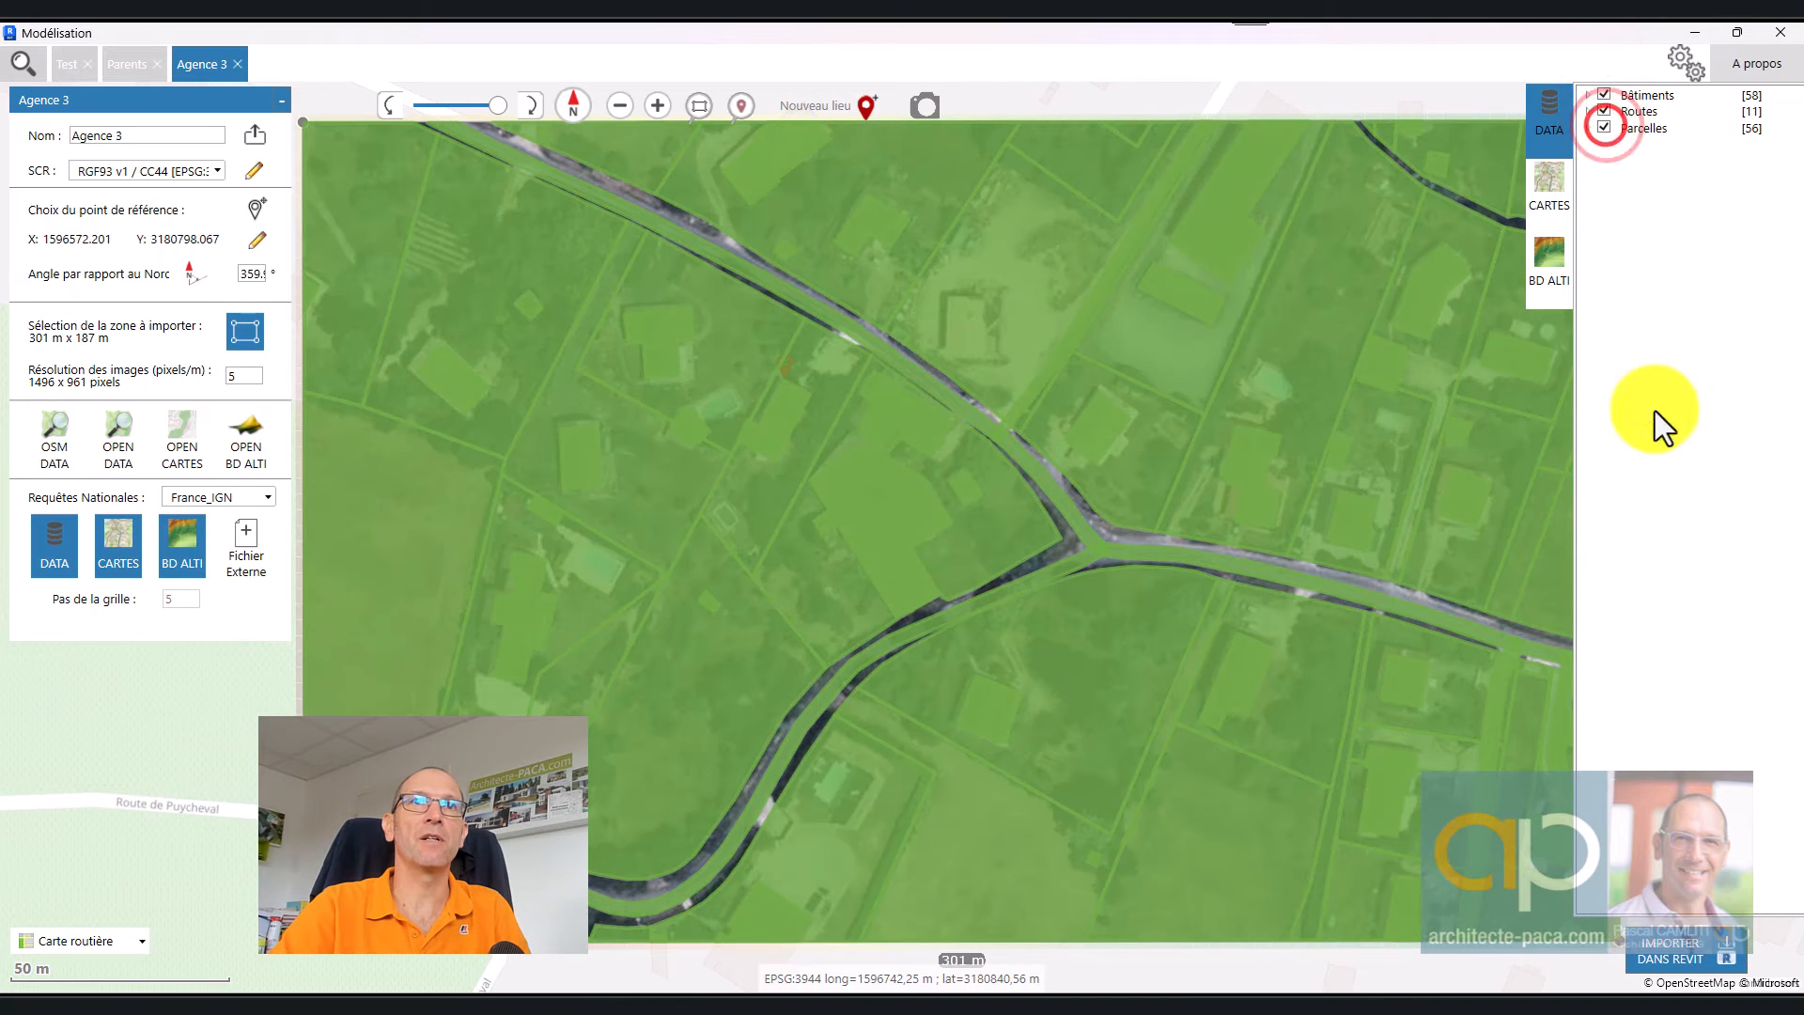
Step: Open the Revit import settings and assign UCM route to NATIONAL-Routes and UCM parcelle to NATIONAL-Parcelles
{"action": "left_click", "coordinate": [1658, 947]}
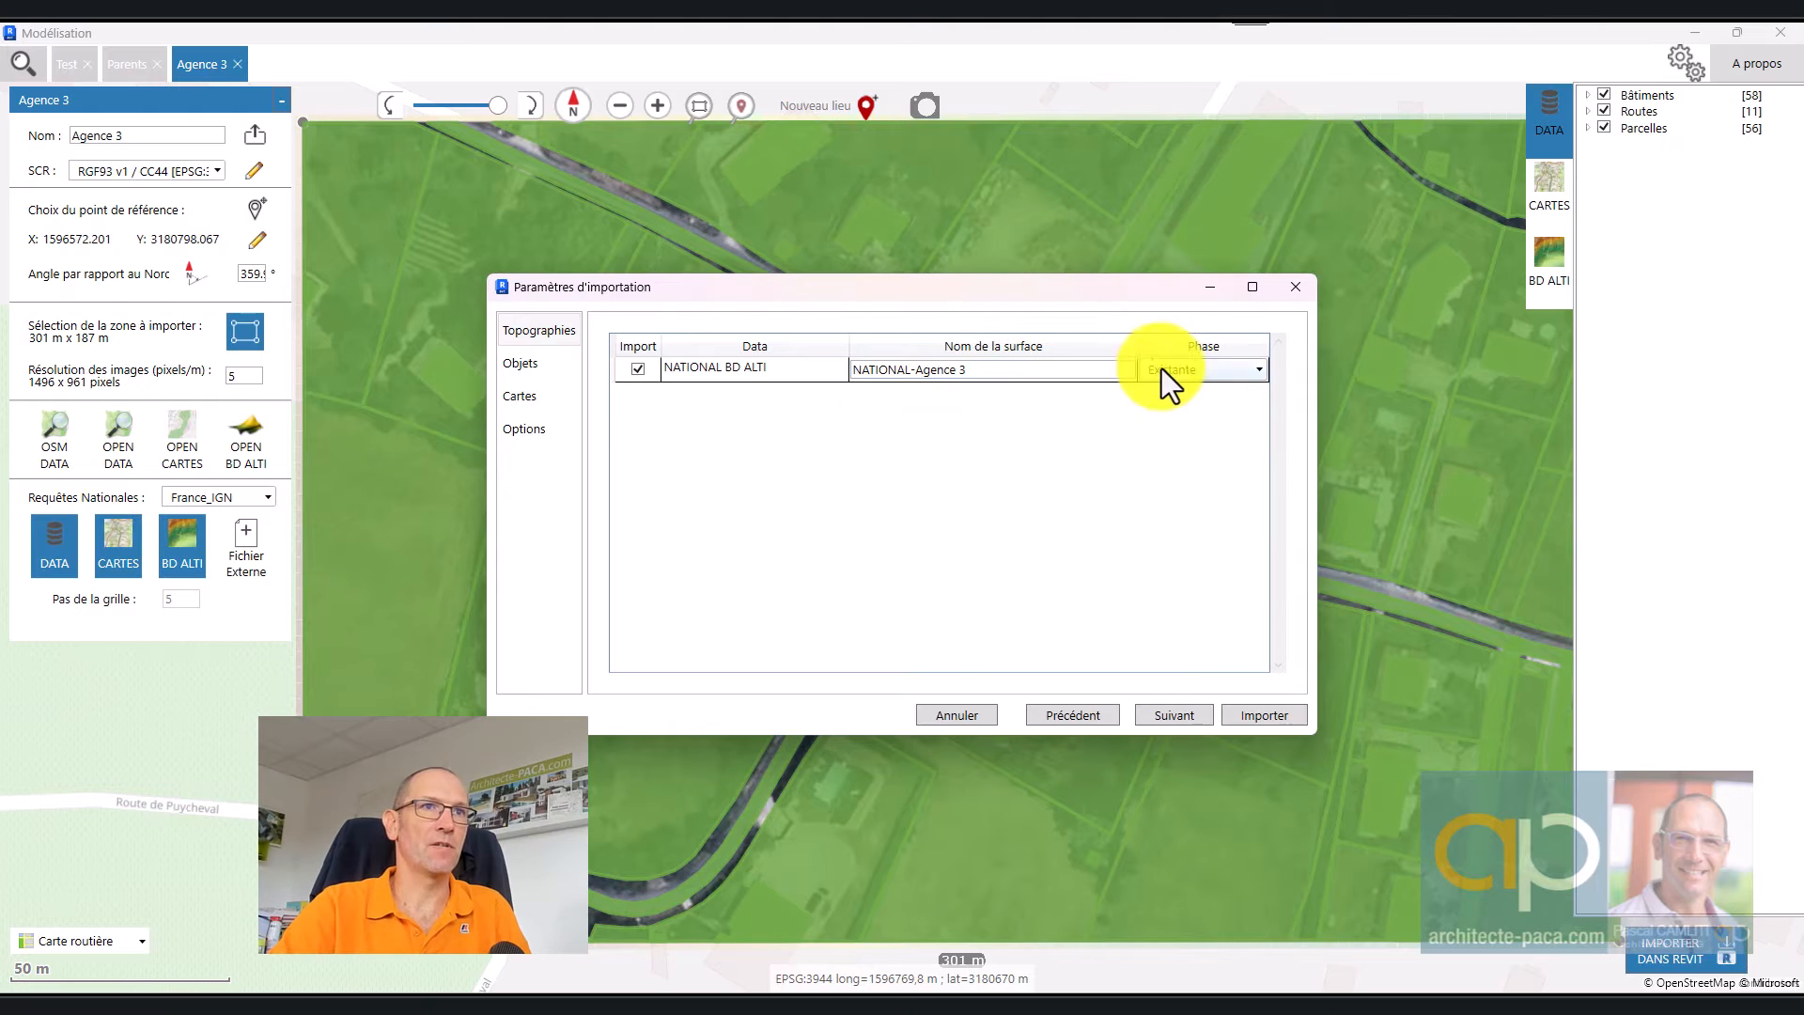
{"action": "left_click", "coordinate": [528, 368]}
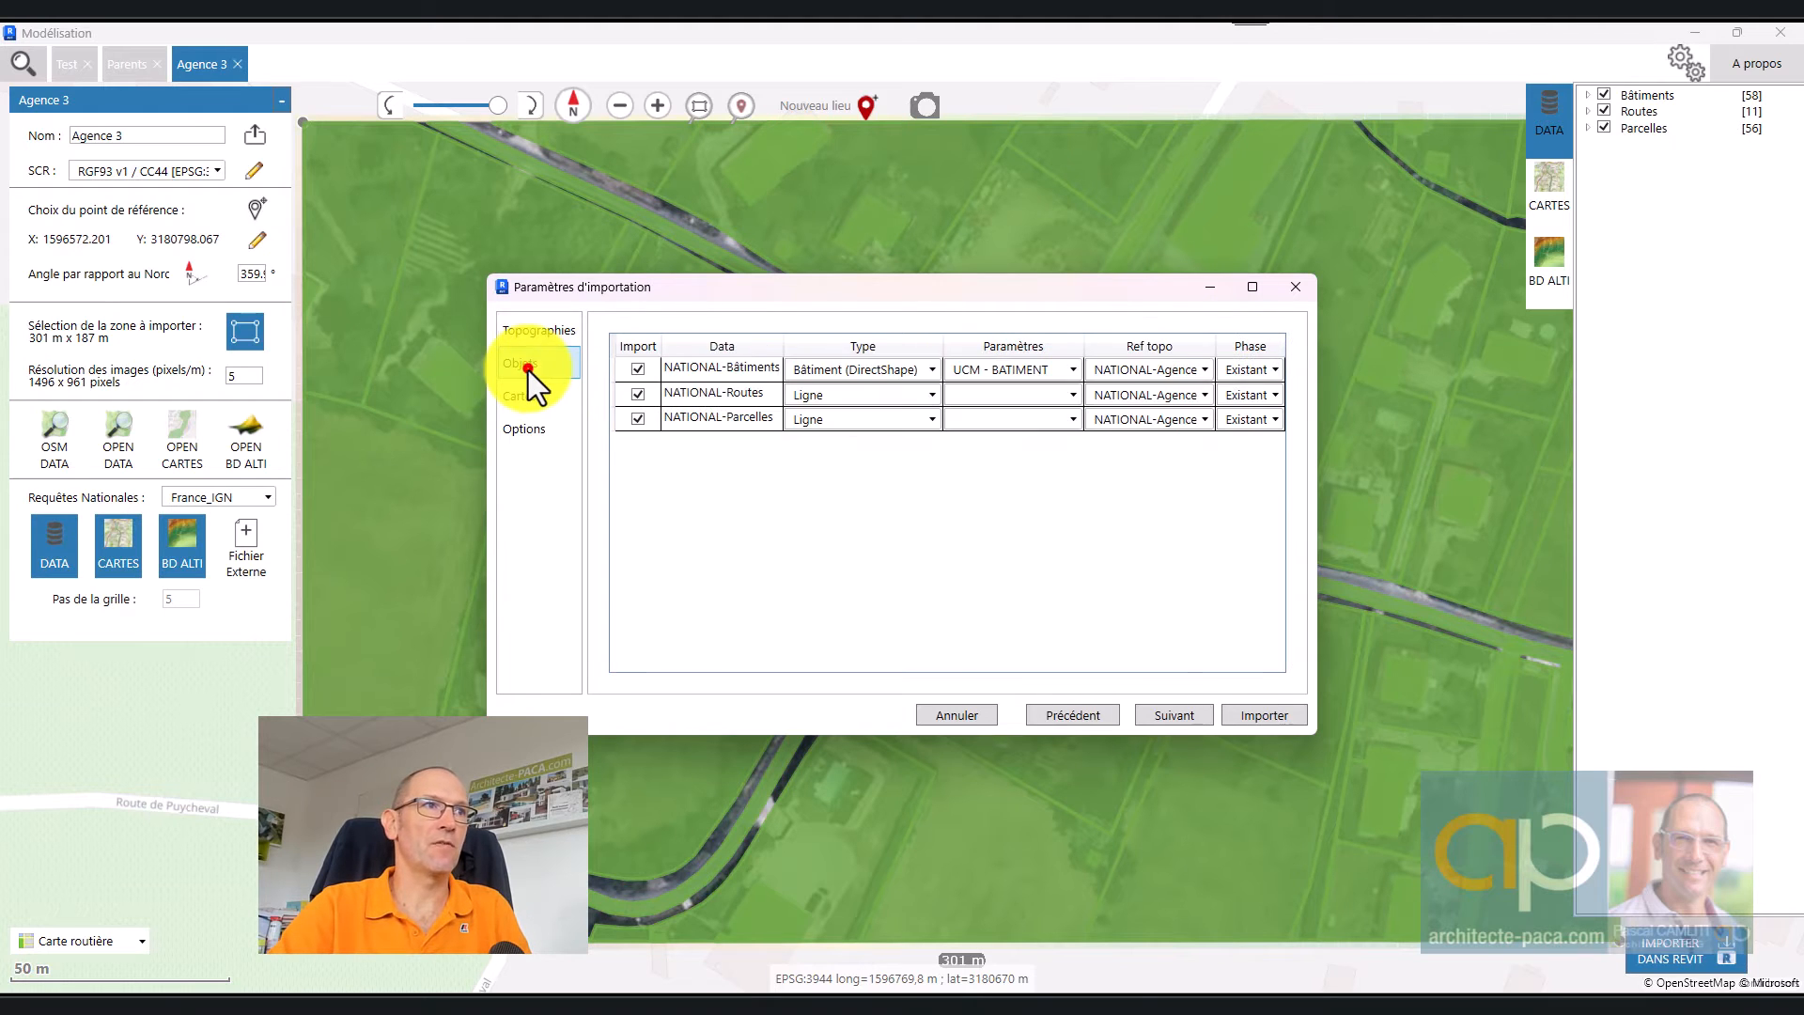
{"action": "left_click", "coordinate": [1028, 392]}
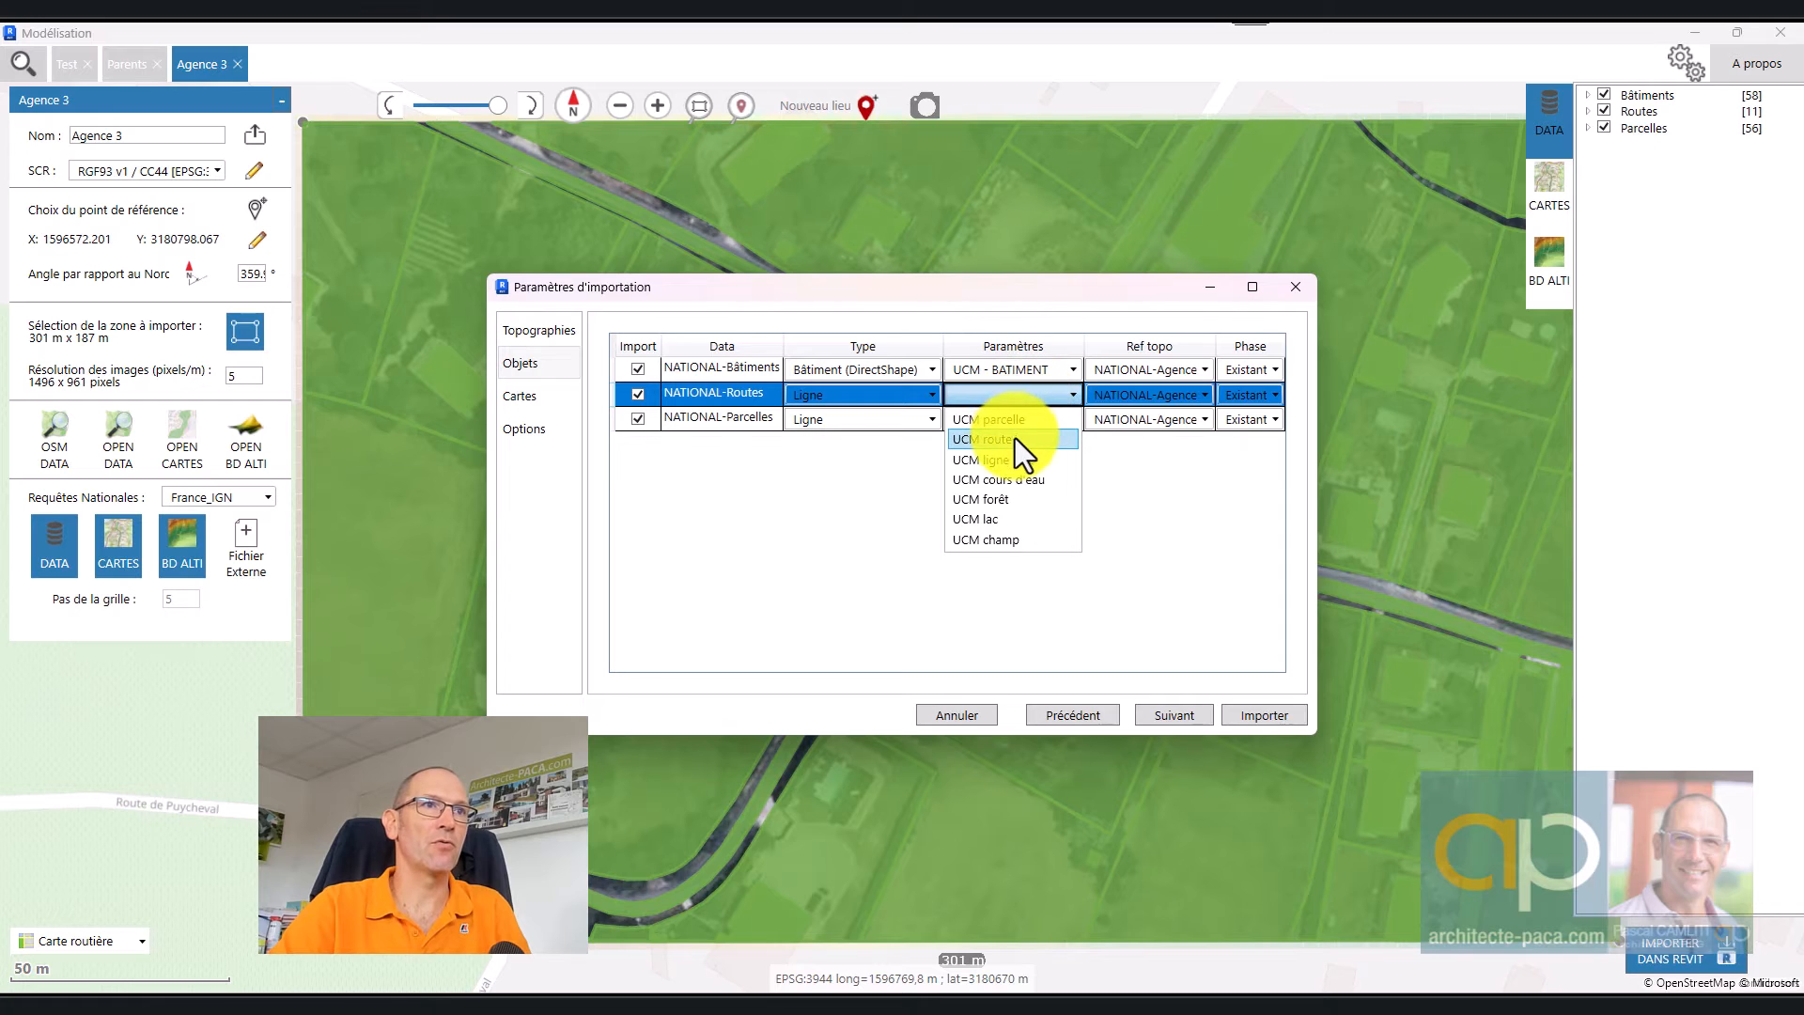
{"action": "left_click", "coordinate": [1015, 438]}
{"action": "left_click", "coordinate": [1024, 420]}
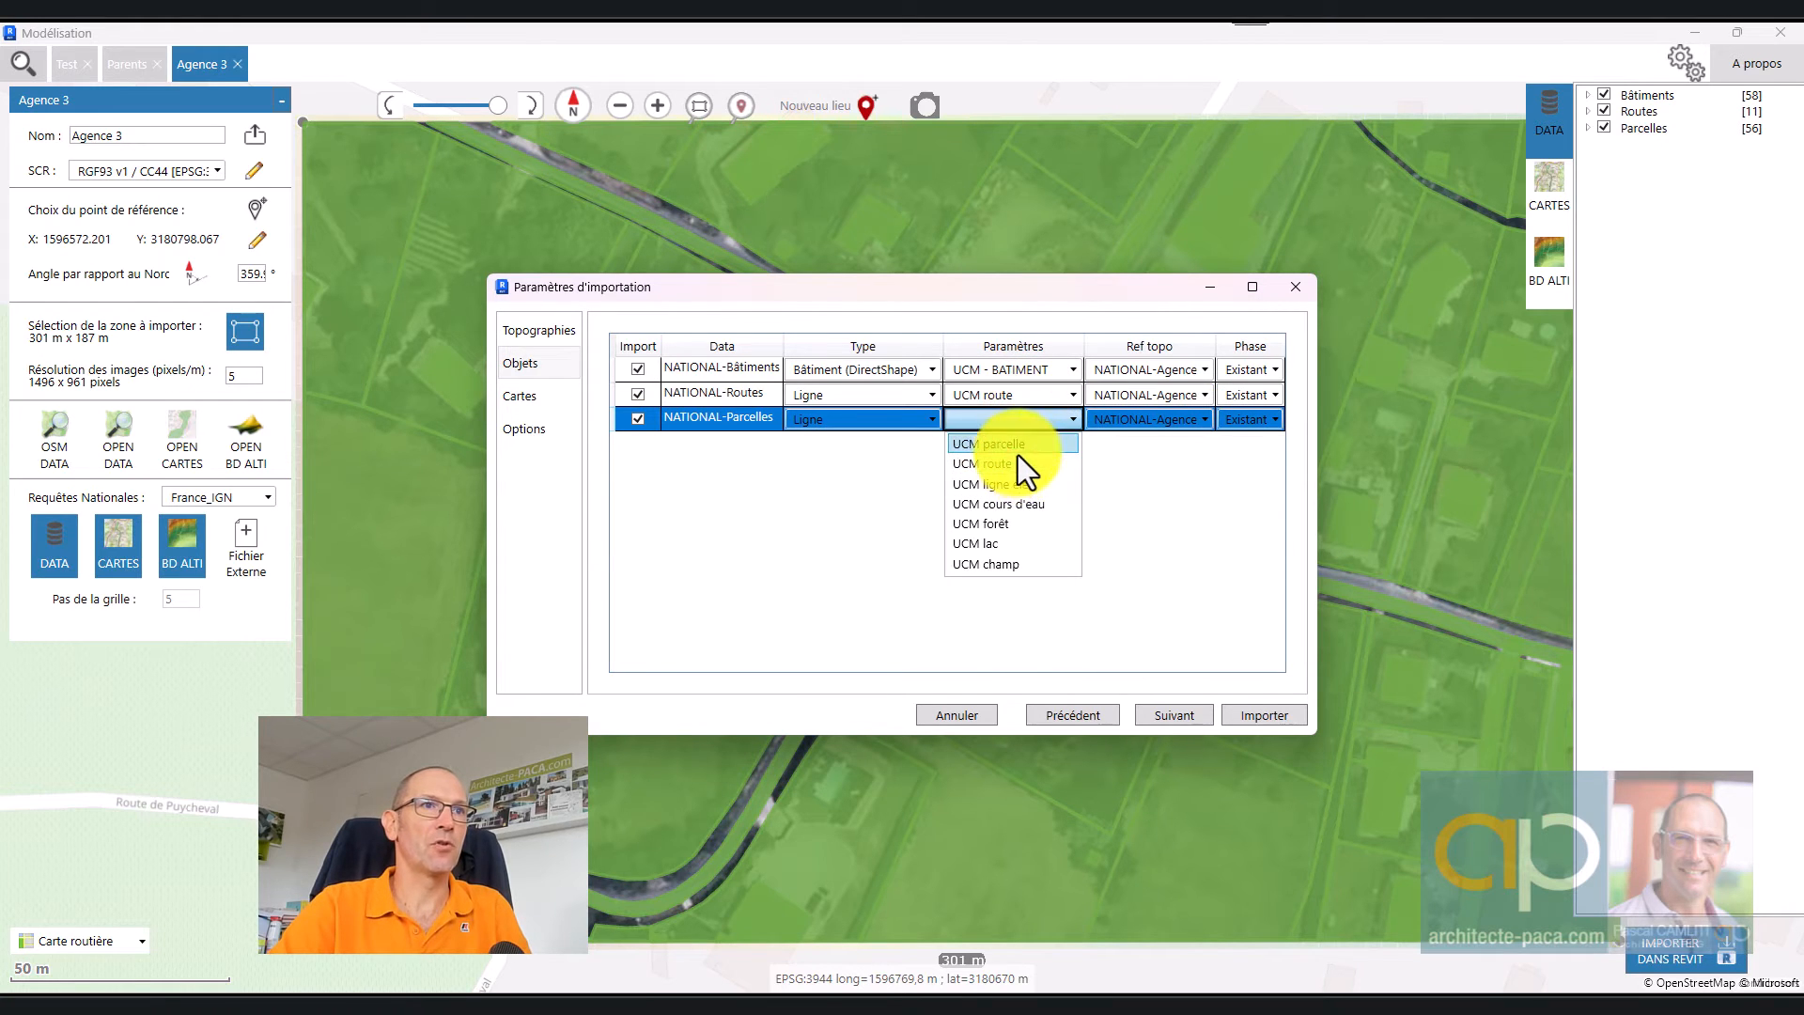
{"action": "left_click", "coordinate": [1017, 449]}
Step: Check the Cartes and Options import settings, and import the urban context into Revit to inspect its 3D view
{"action": "left_click", "coordinate": [540, 407]}
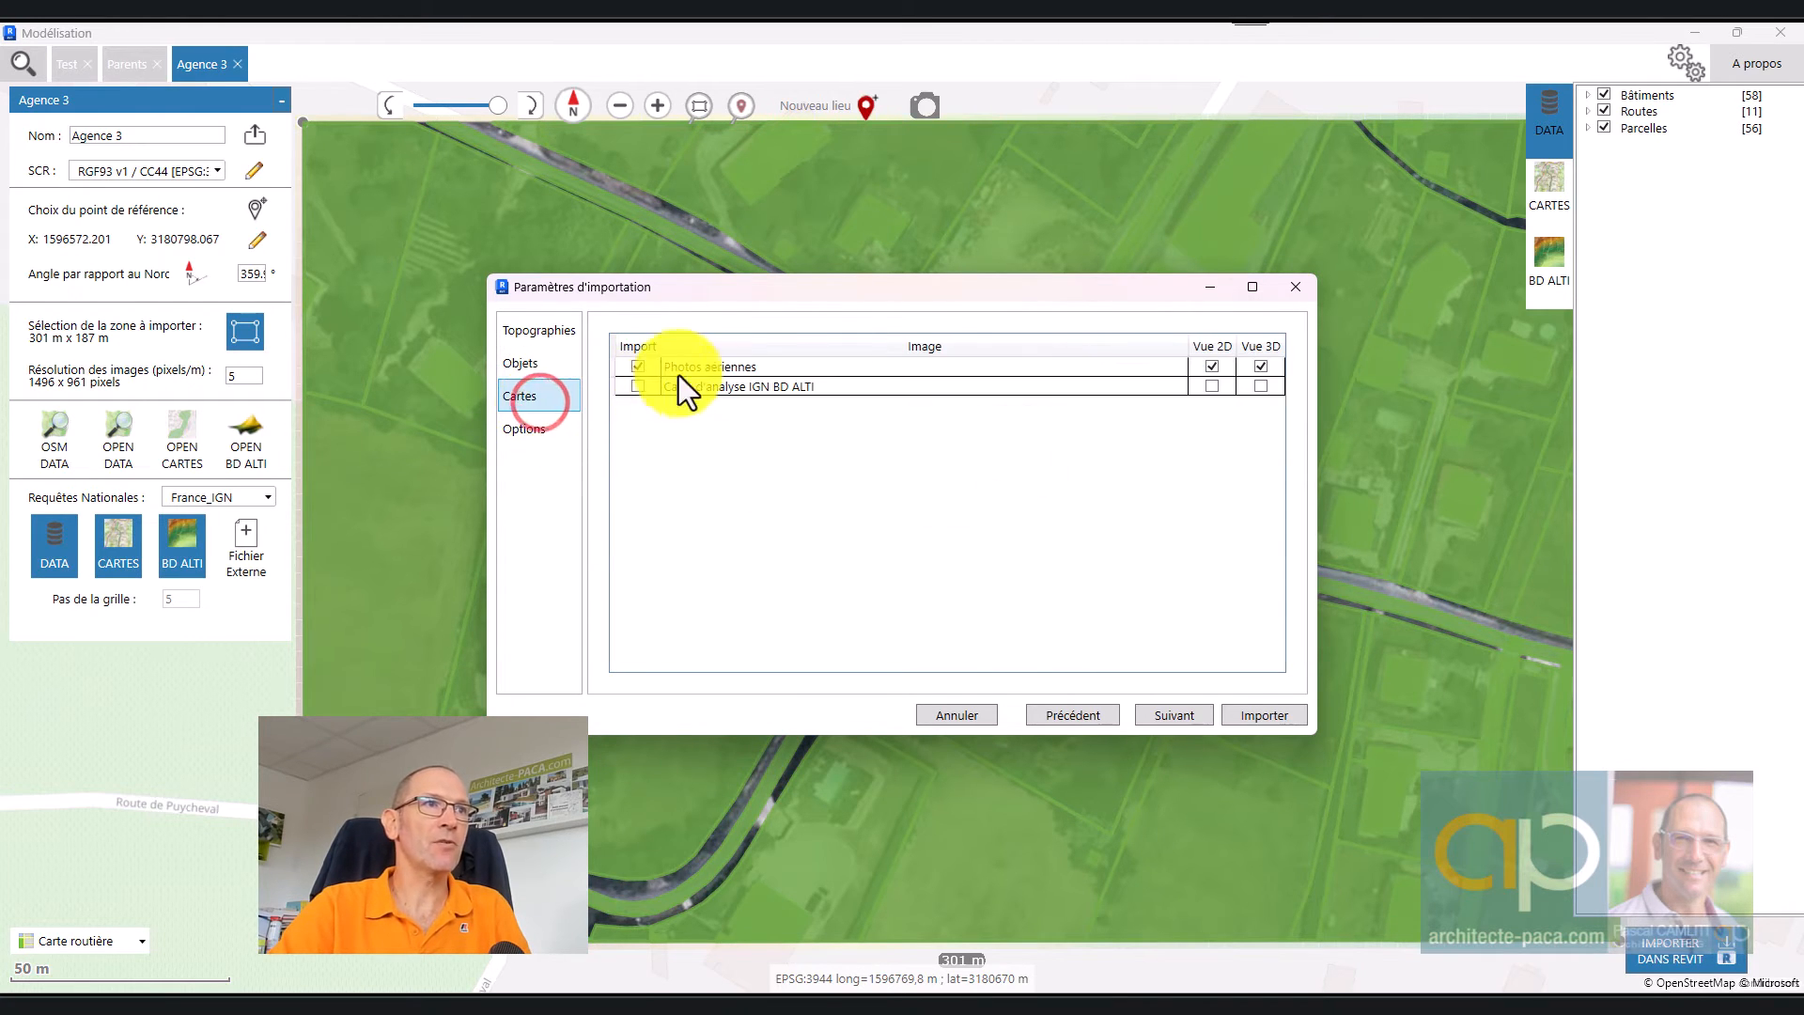
{"action": "left_click", "coordinate": [534, 437]}
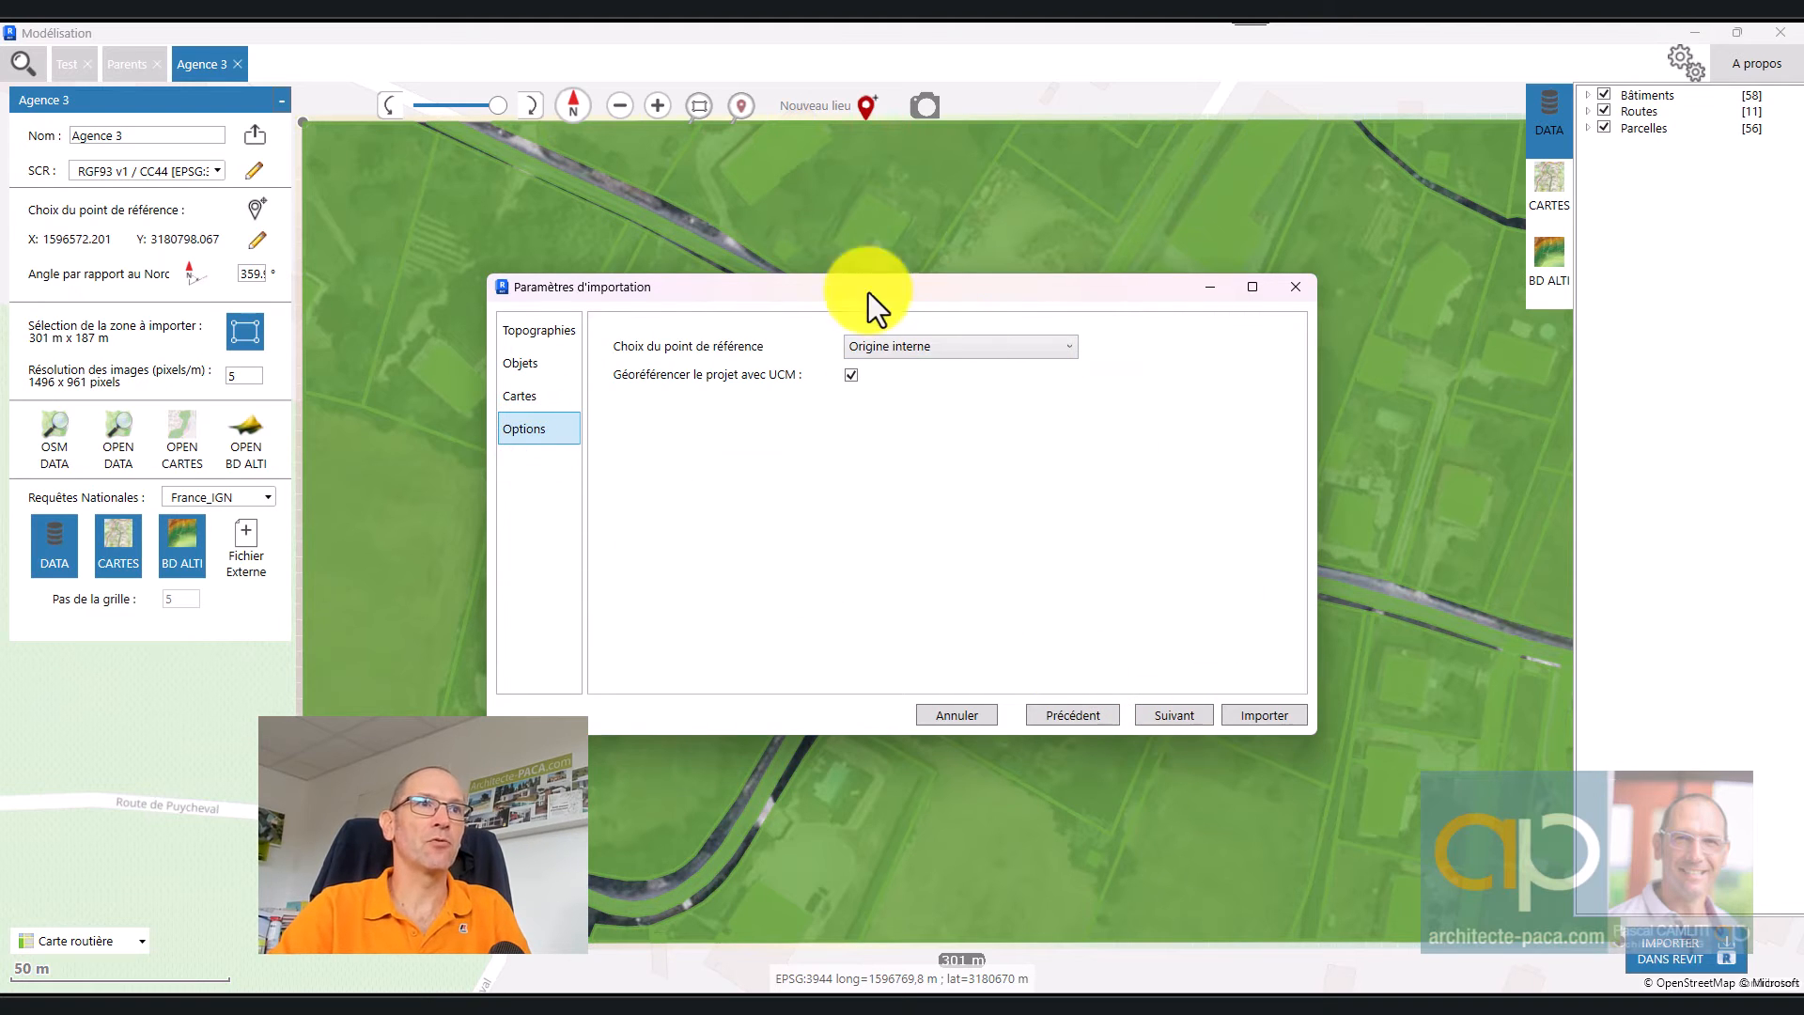
{"action": "left_click", "coordinate": [1262, 717]}
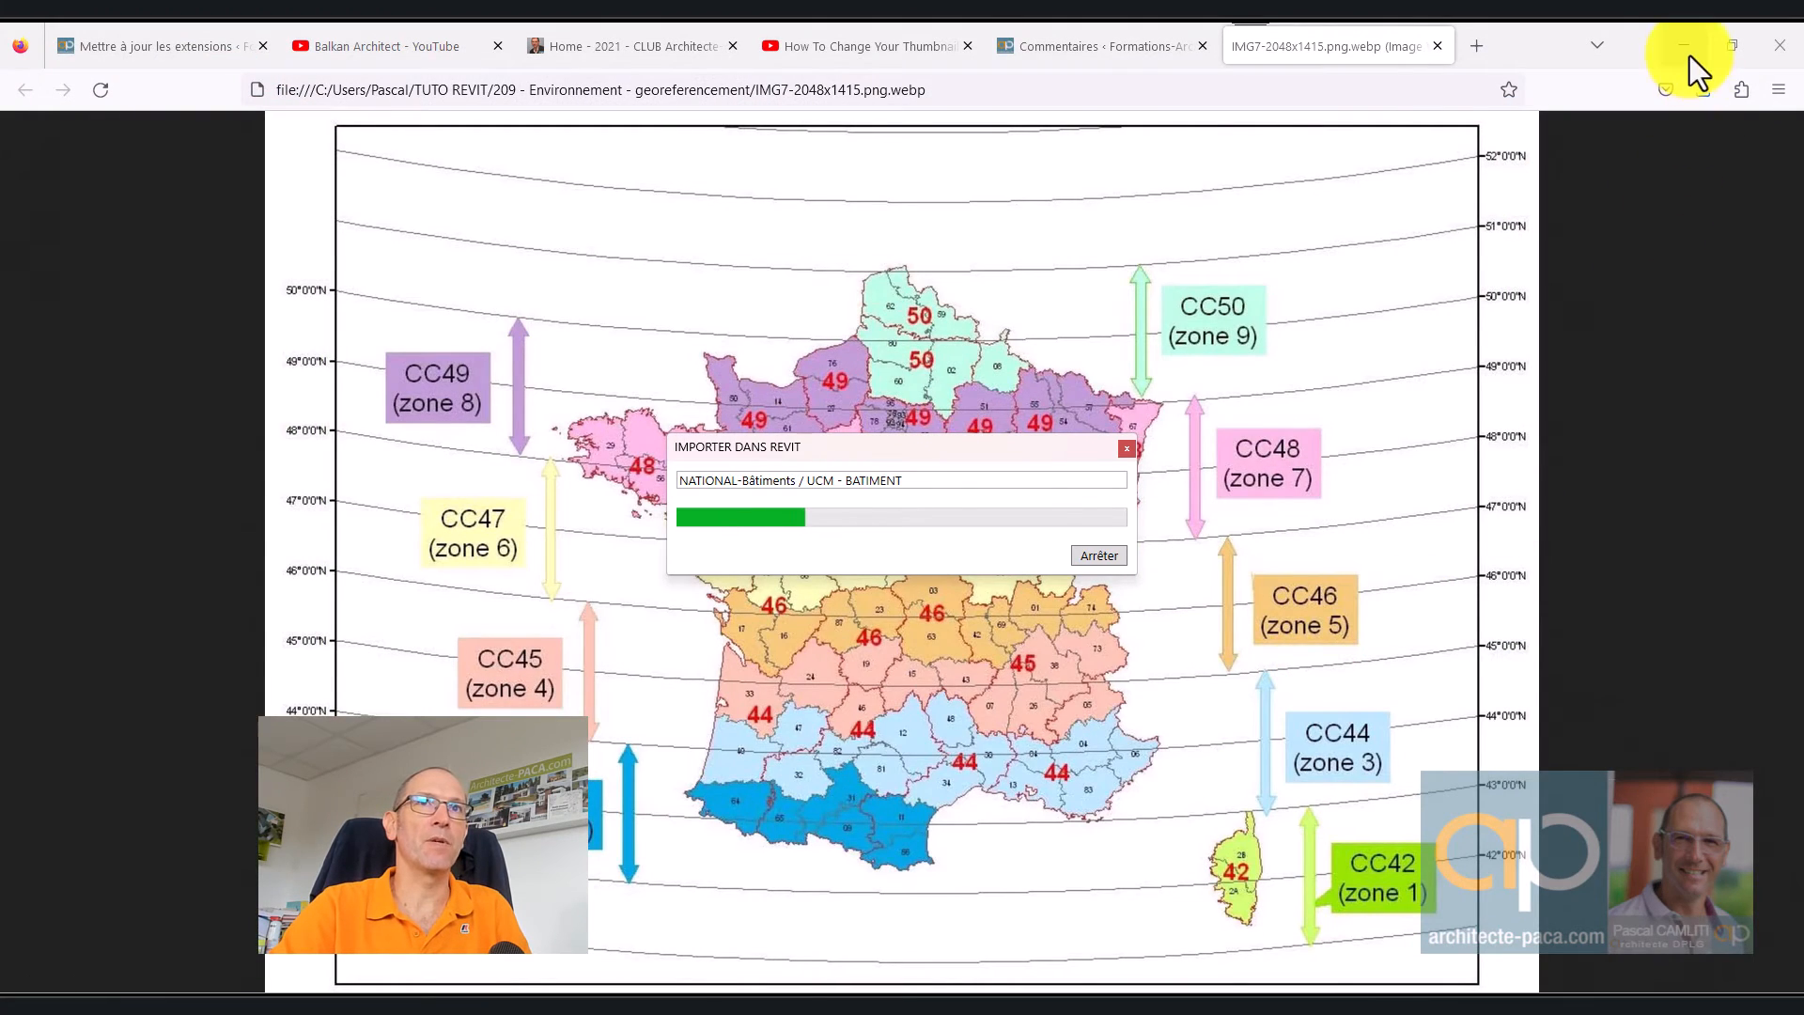
{"action": "left_click", "coordinate": [1686, 52]}
{"action": "scroll", "coordinate": [1304, 592], "scroll_direction": "down", "scroll_amount": 5}
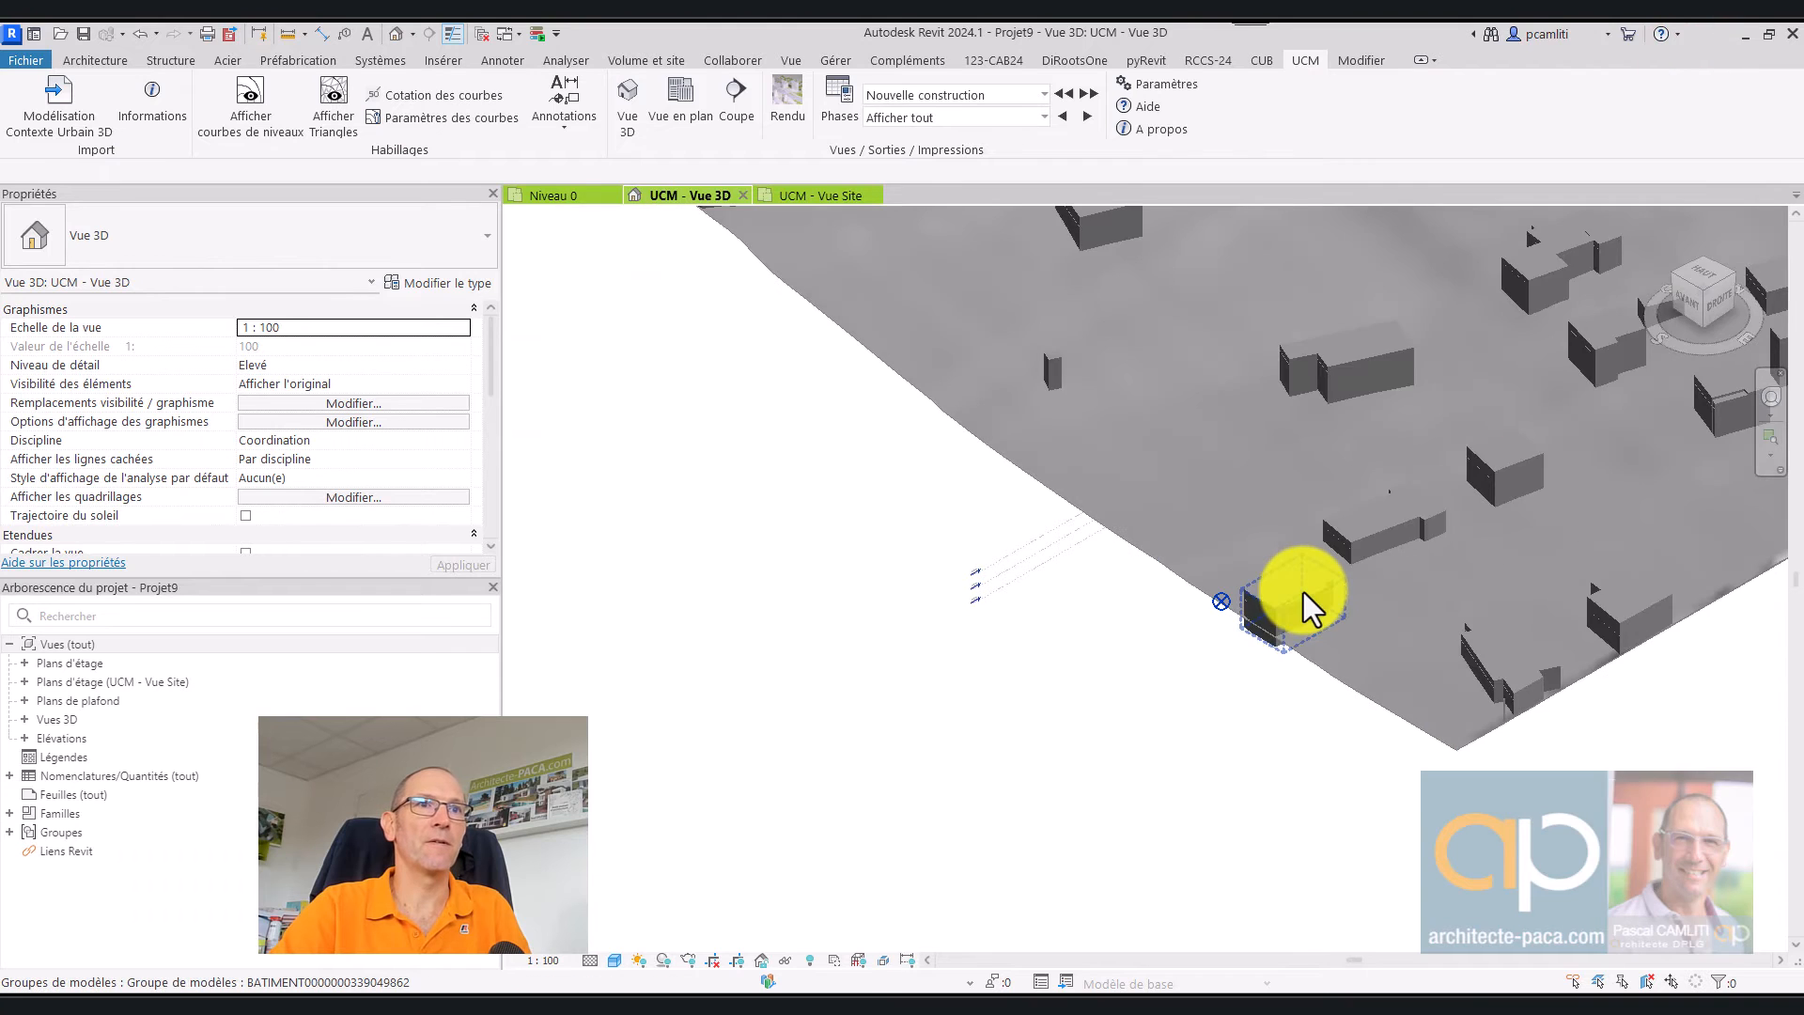
{"action": "middle_click_drag", "start_coordinate": [1321, 588], "coordinate": [1075, 576], "text": "shift"}
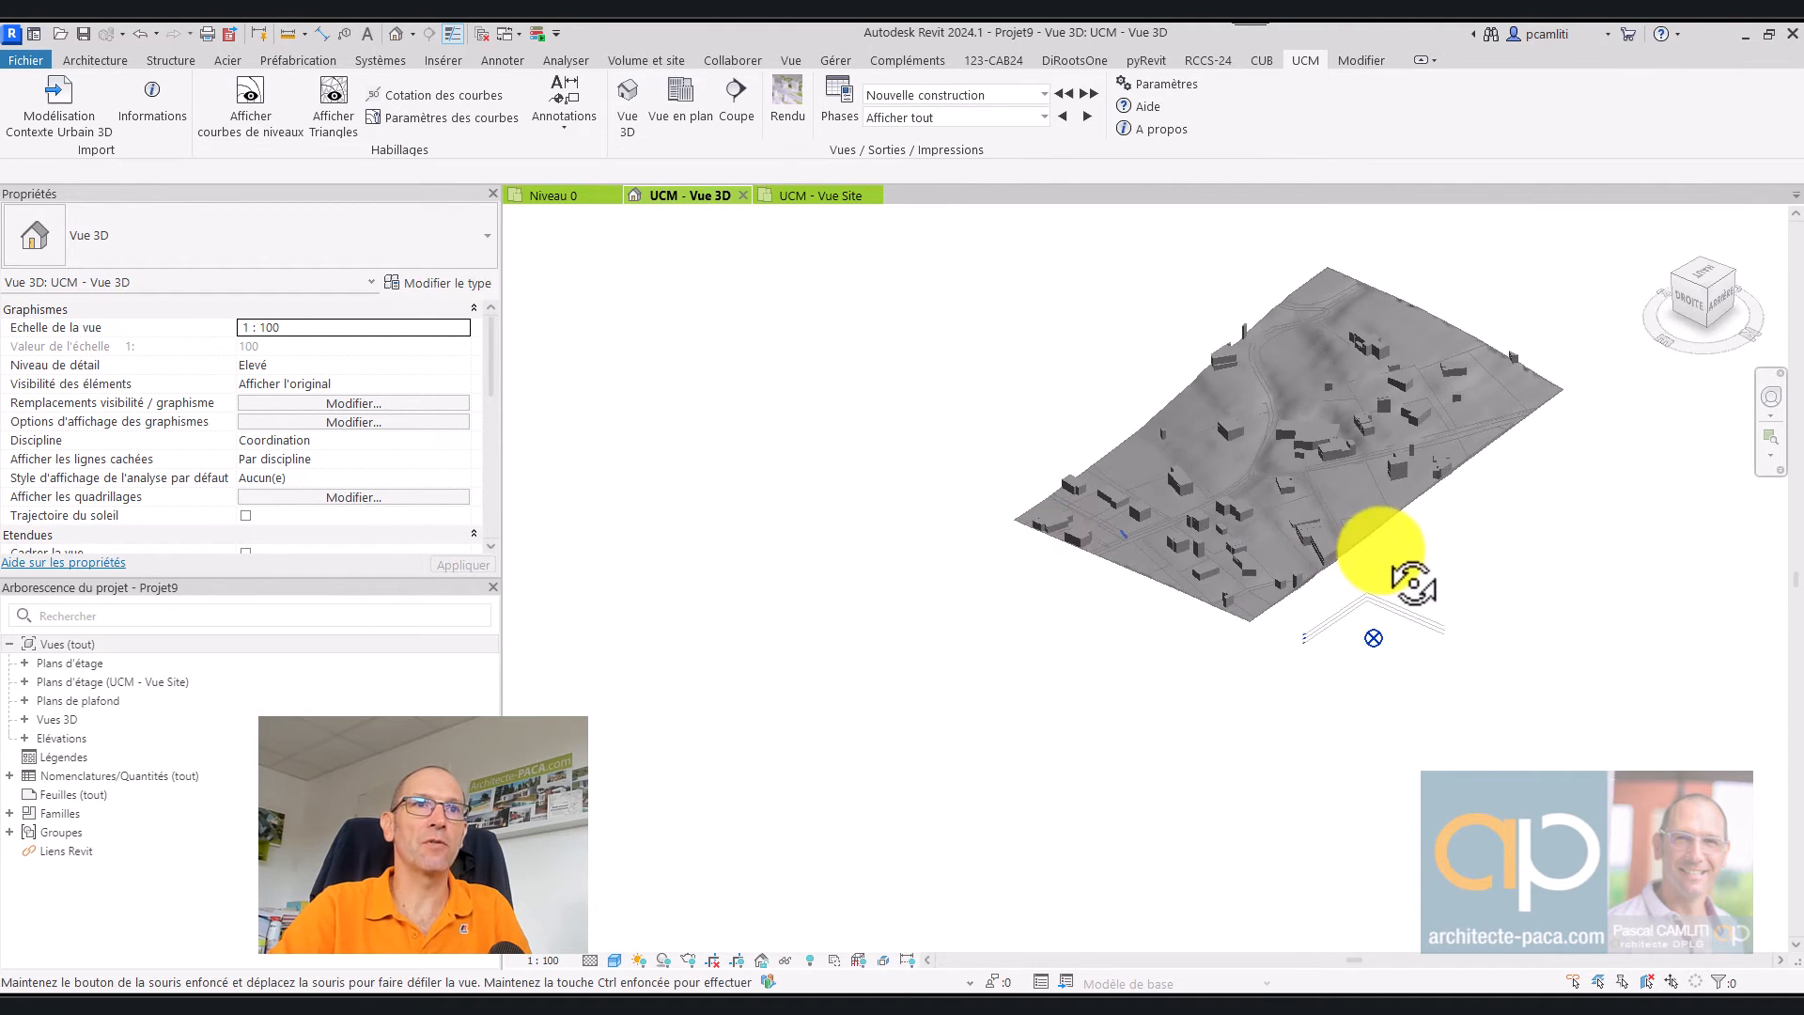
{"action": "scroll", "coordinate": [1381, 564], "scroll_direction": "up", "scroll_amount": 3}
{"action": "scroll", "coordinate": [1343, 648], "scroll_direction": "down", "scroll_amount": 3}
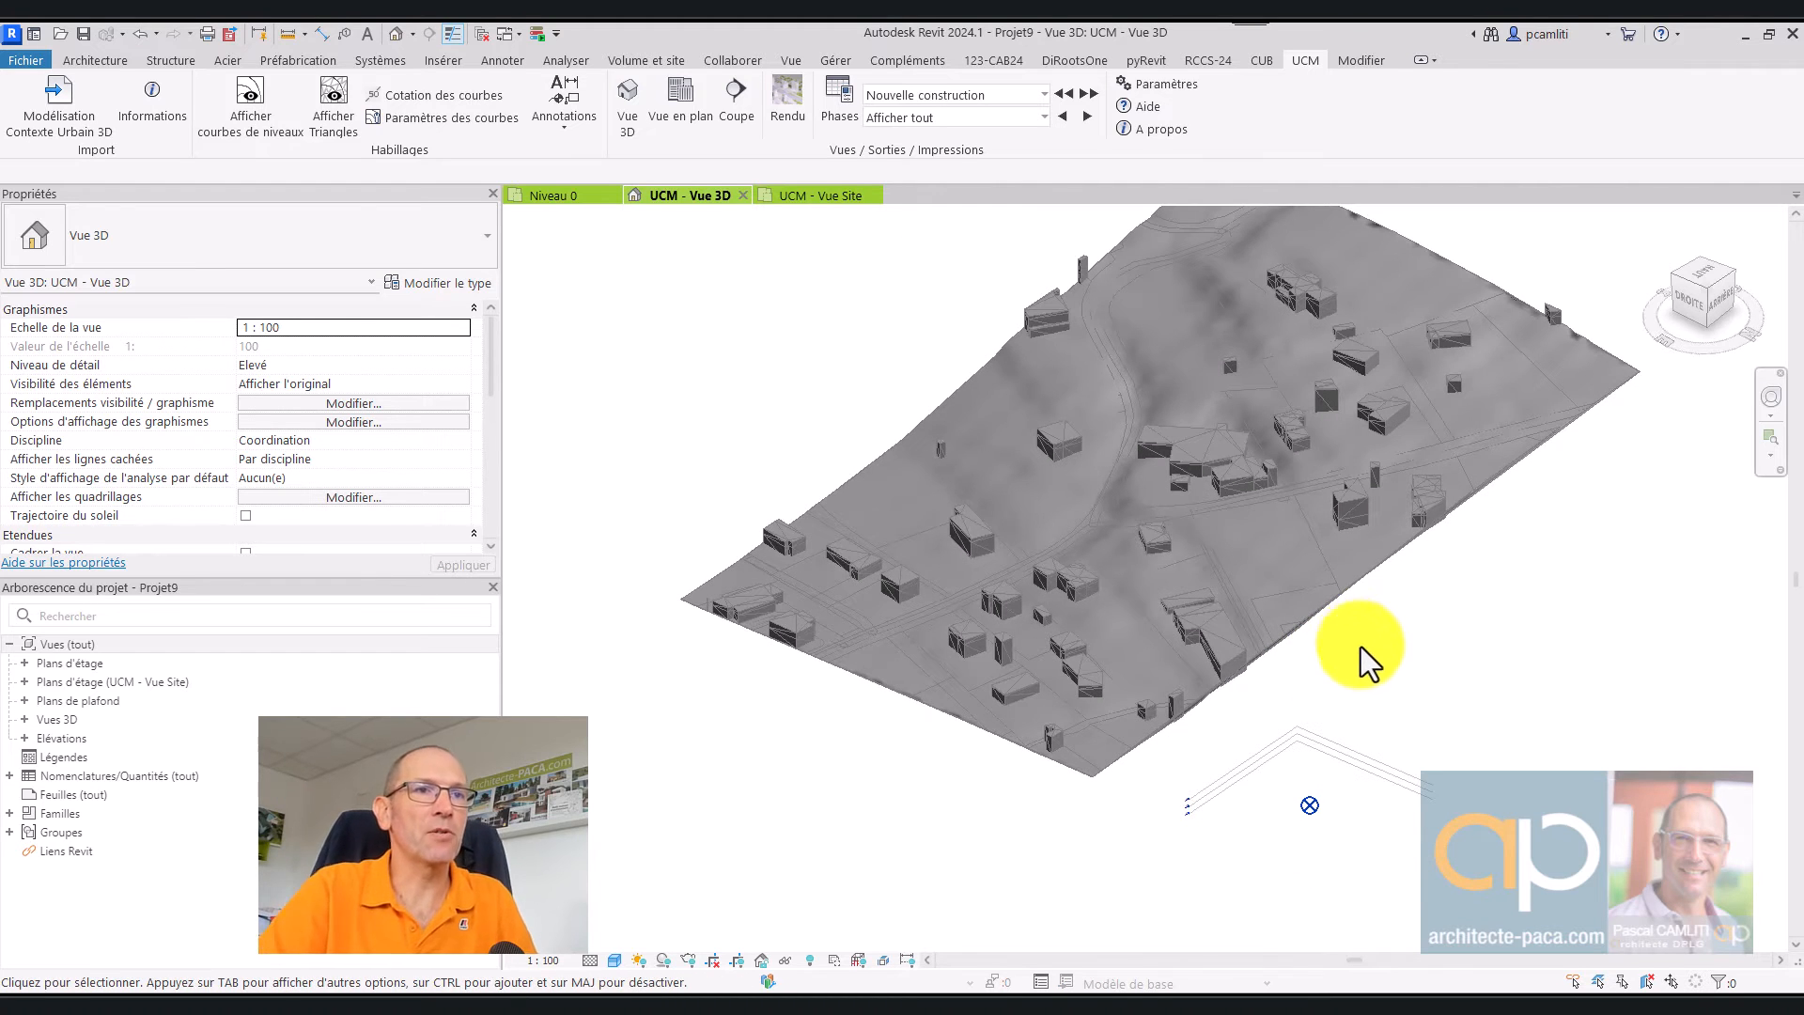
Step: In the construction phase graphic overrides, remove the material assigned to the Existant phase status
{"action": "left_click", "coordinate": [835, 60]}
{"action": "left_click", "coordinate": [1242, 94]}
{"action": "left_click", "coordinate": [810, 327]}
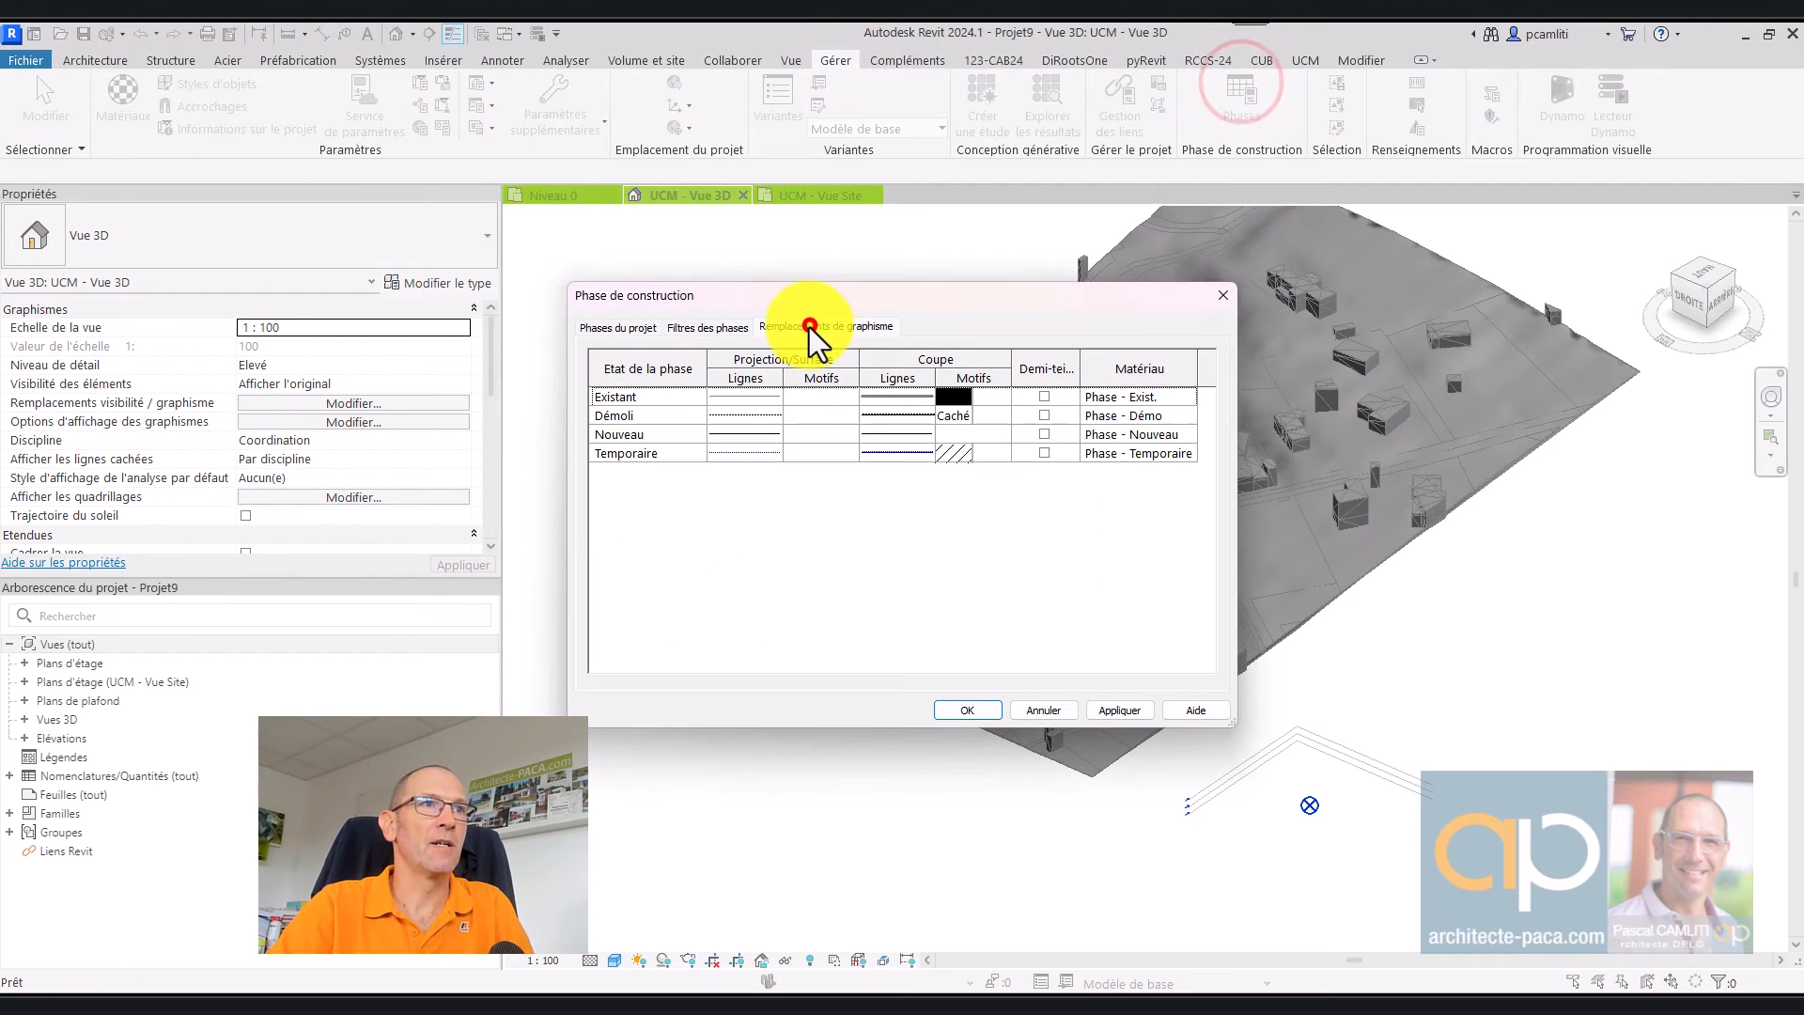
{"action": "left_click", "coordinate": [1158, 402]}
{"action": "left_click", "coordinate": [1167, 397]}
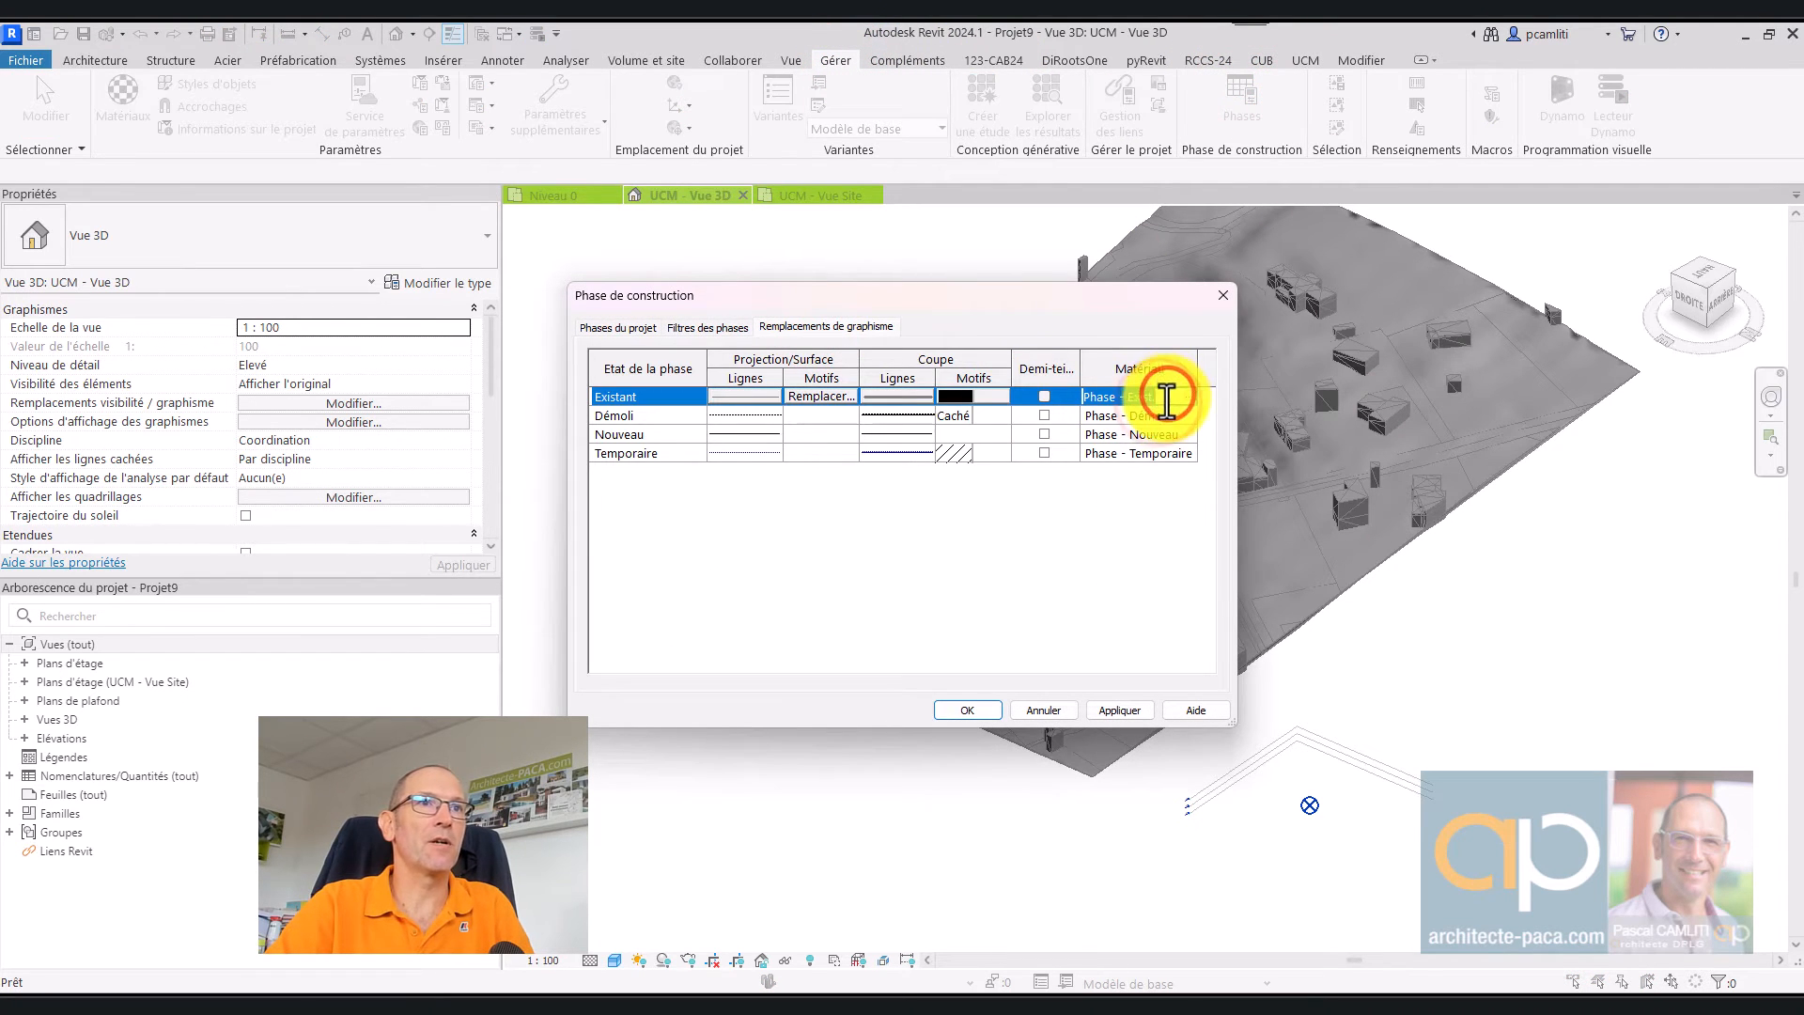
{"action": "key", "text": "Delete"}
Step: Clear the cut pattern overrides of the Existant phase status and apply the phase settings
{"action": "left_click", "coordinate": [999, 396]}
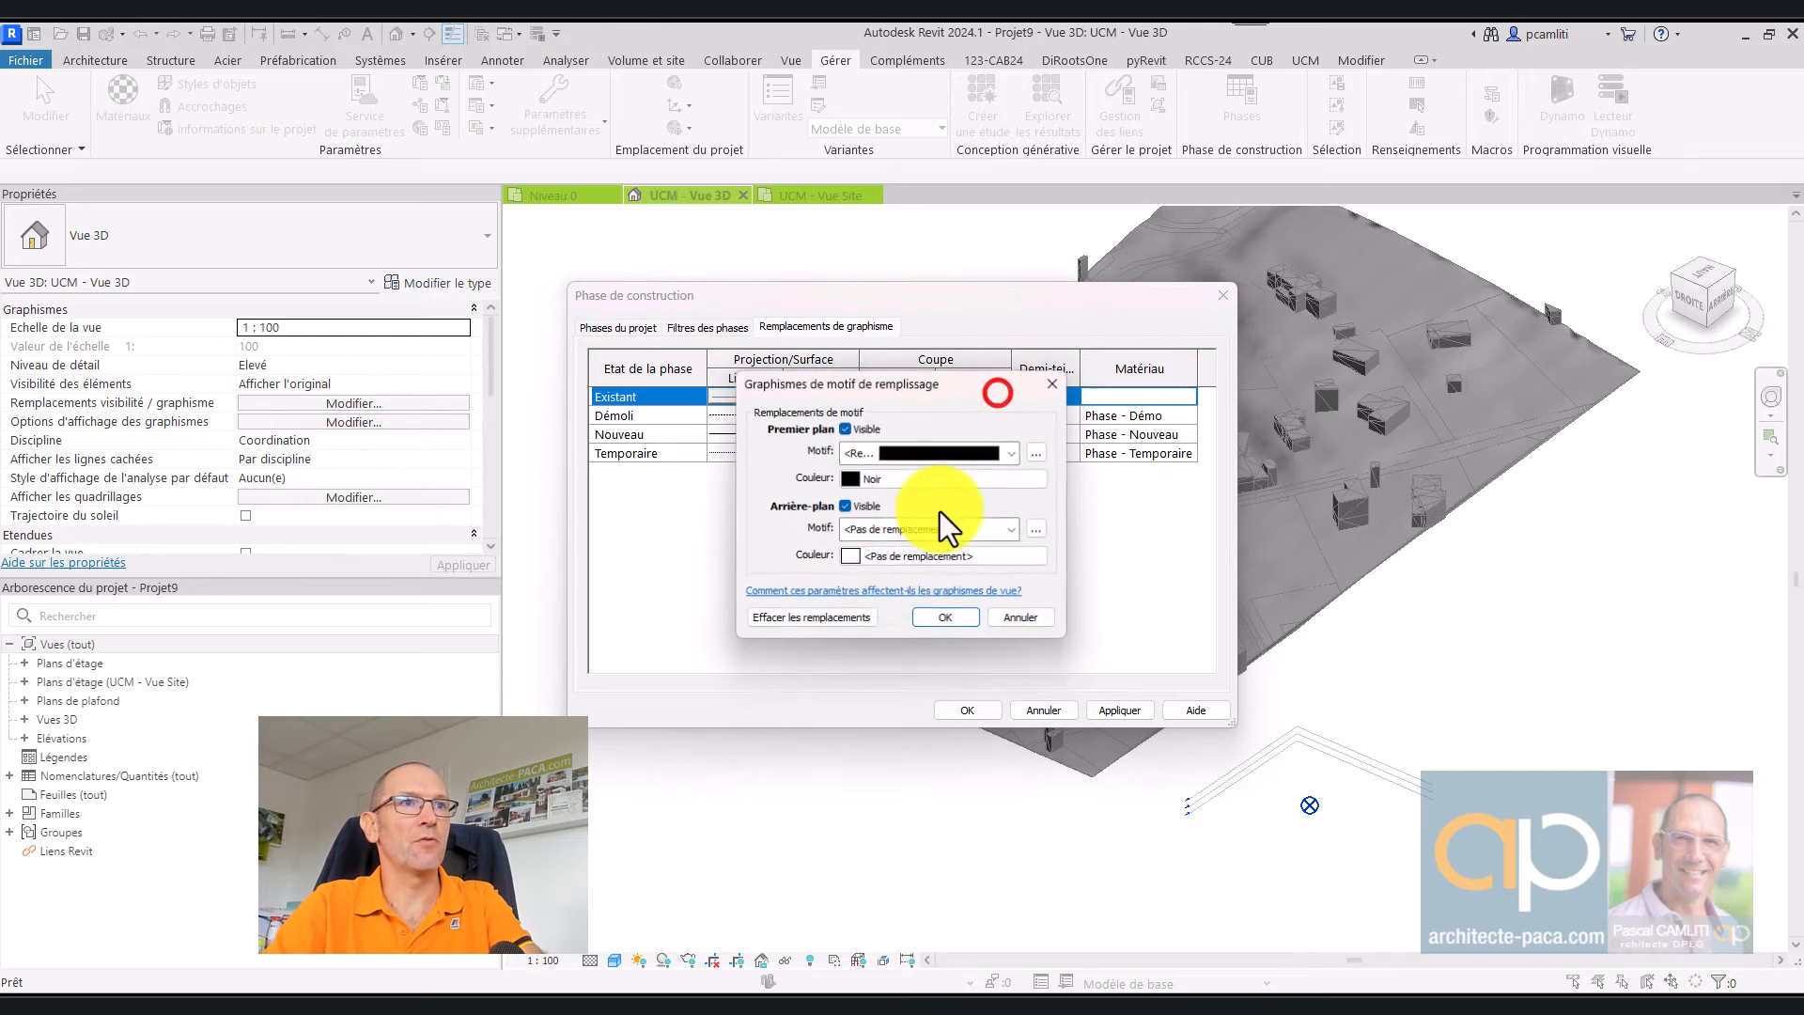
{"action": "left_click", "coordinate": [827, 619]}
{"action": "left_click", "coordinate": [962, 620]}
{"action": "left_click", "coordinate": [1119, 710]}
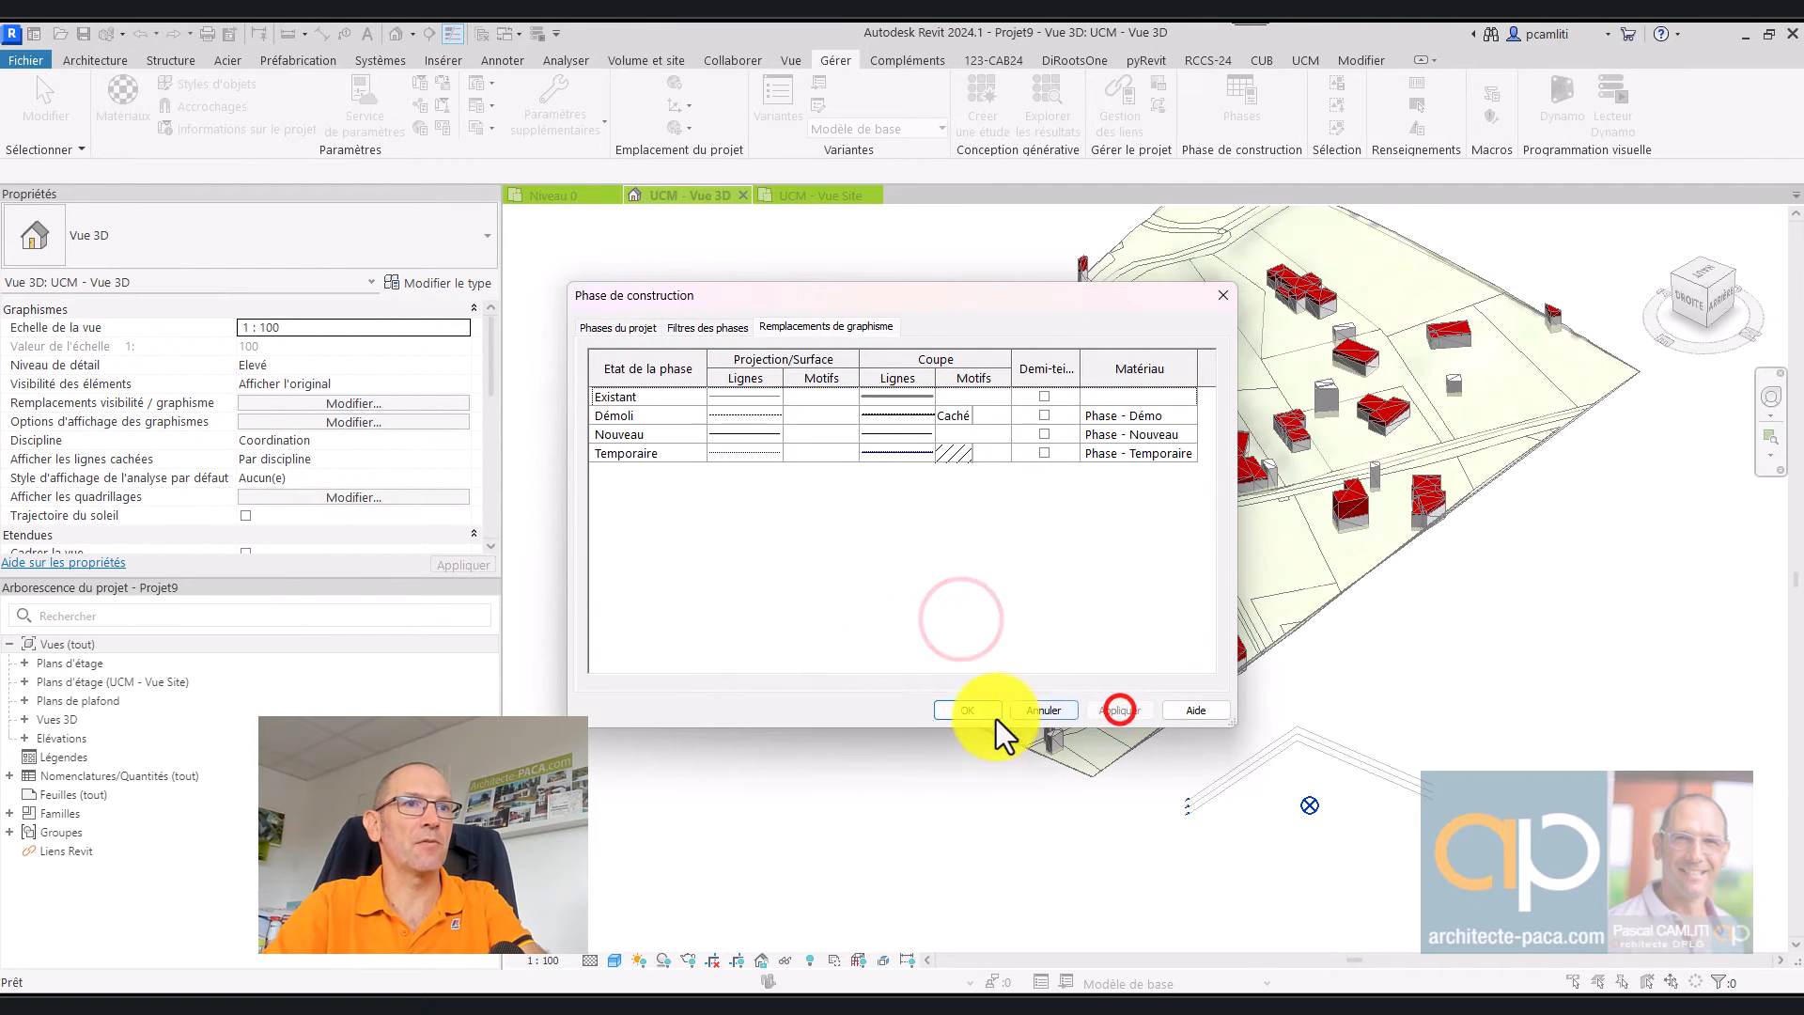
{"action": "left_click", "coordinate": [969, 710]}
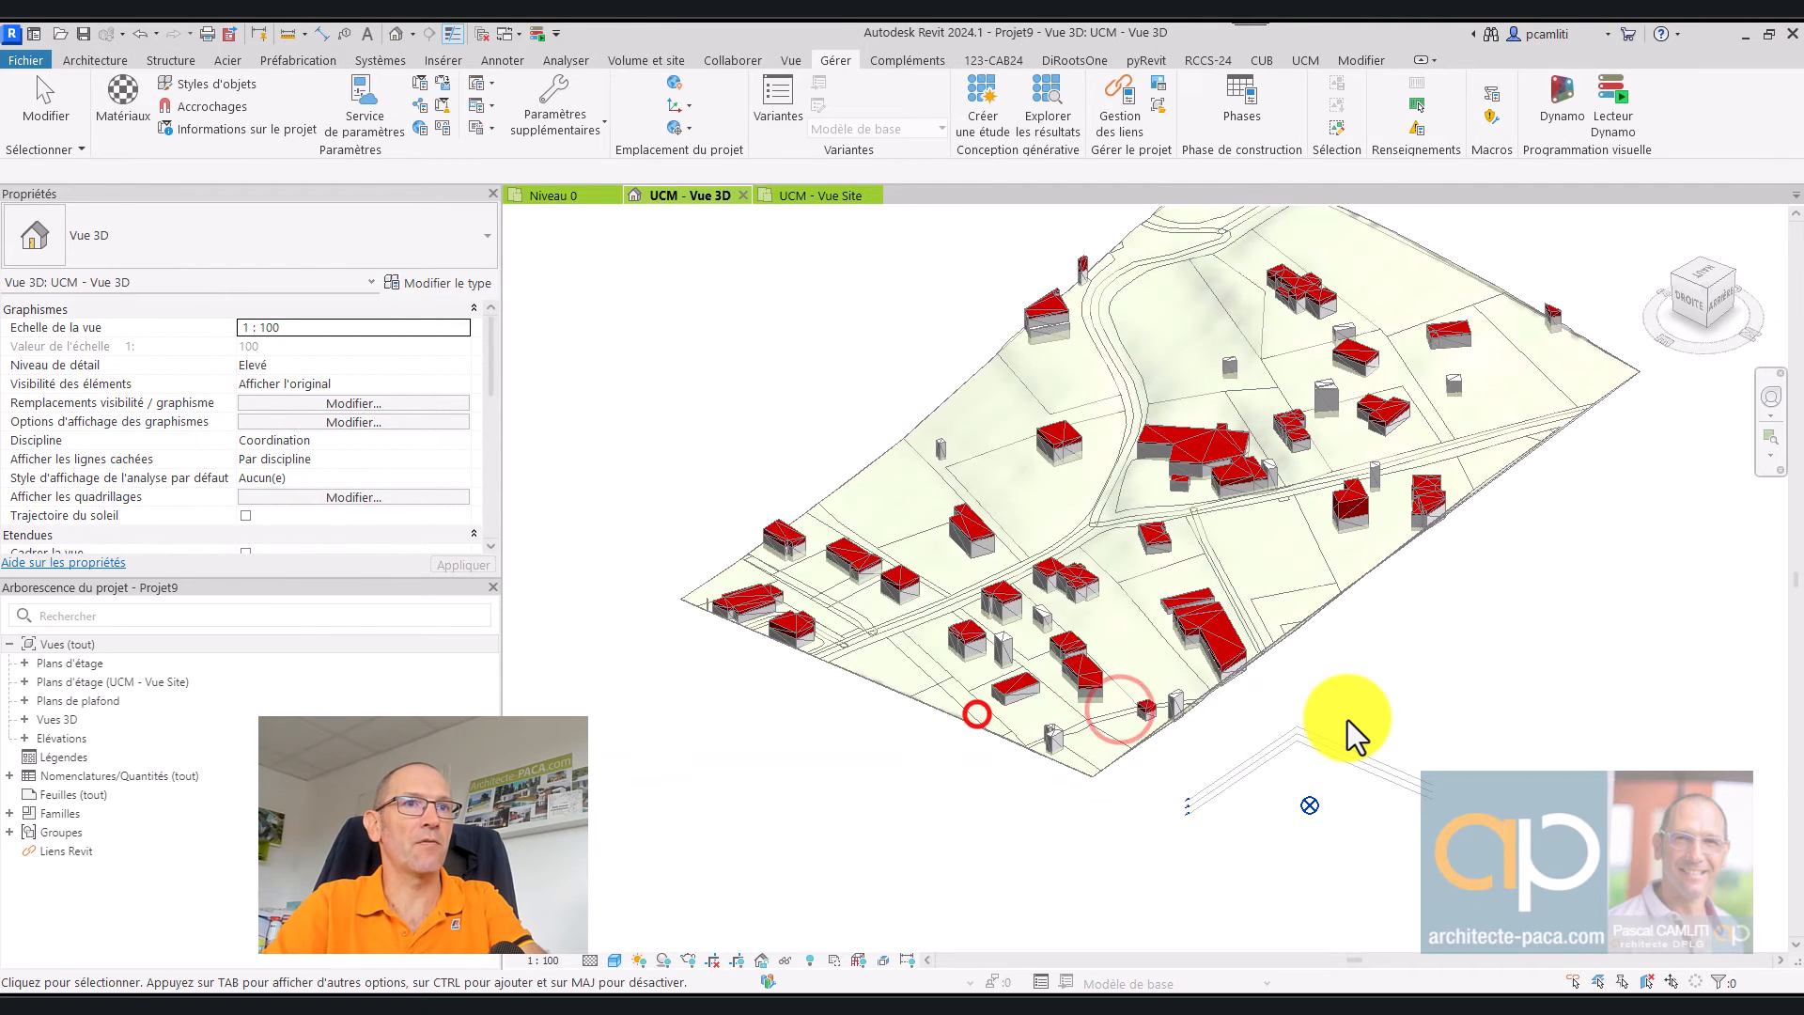
Step: Assign the MNT - Photos ariennes Agence 3 material to the imported topography
{"action": "left_click", "coordinate": [1318, 604]}
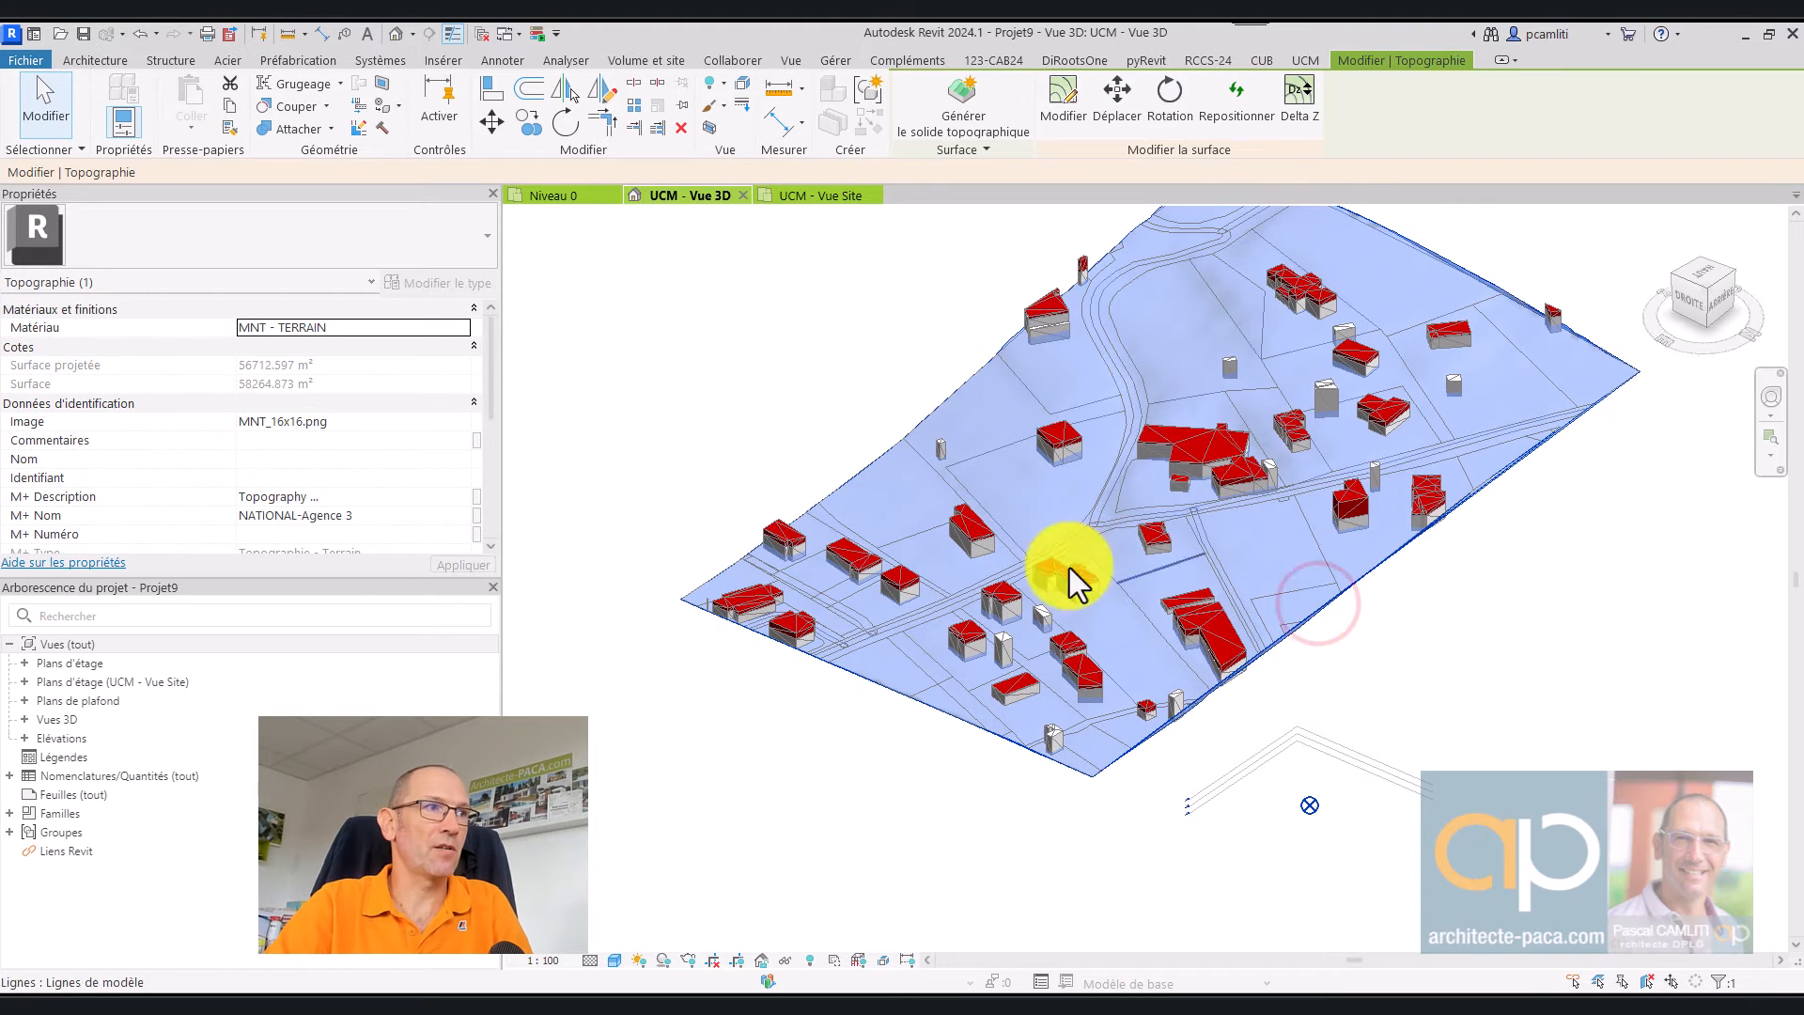
{"action": "left_click", "coordinate": [463, 327]}
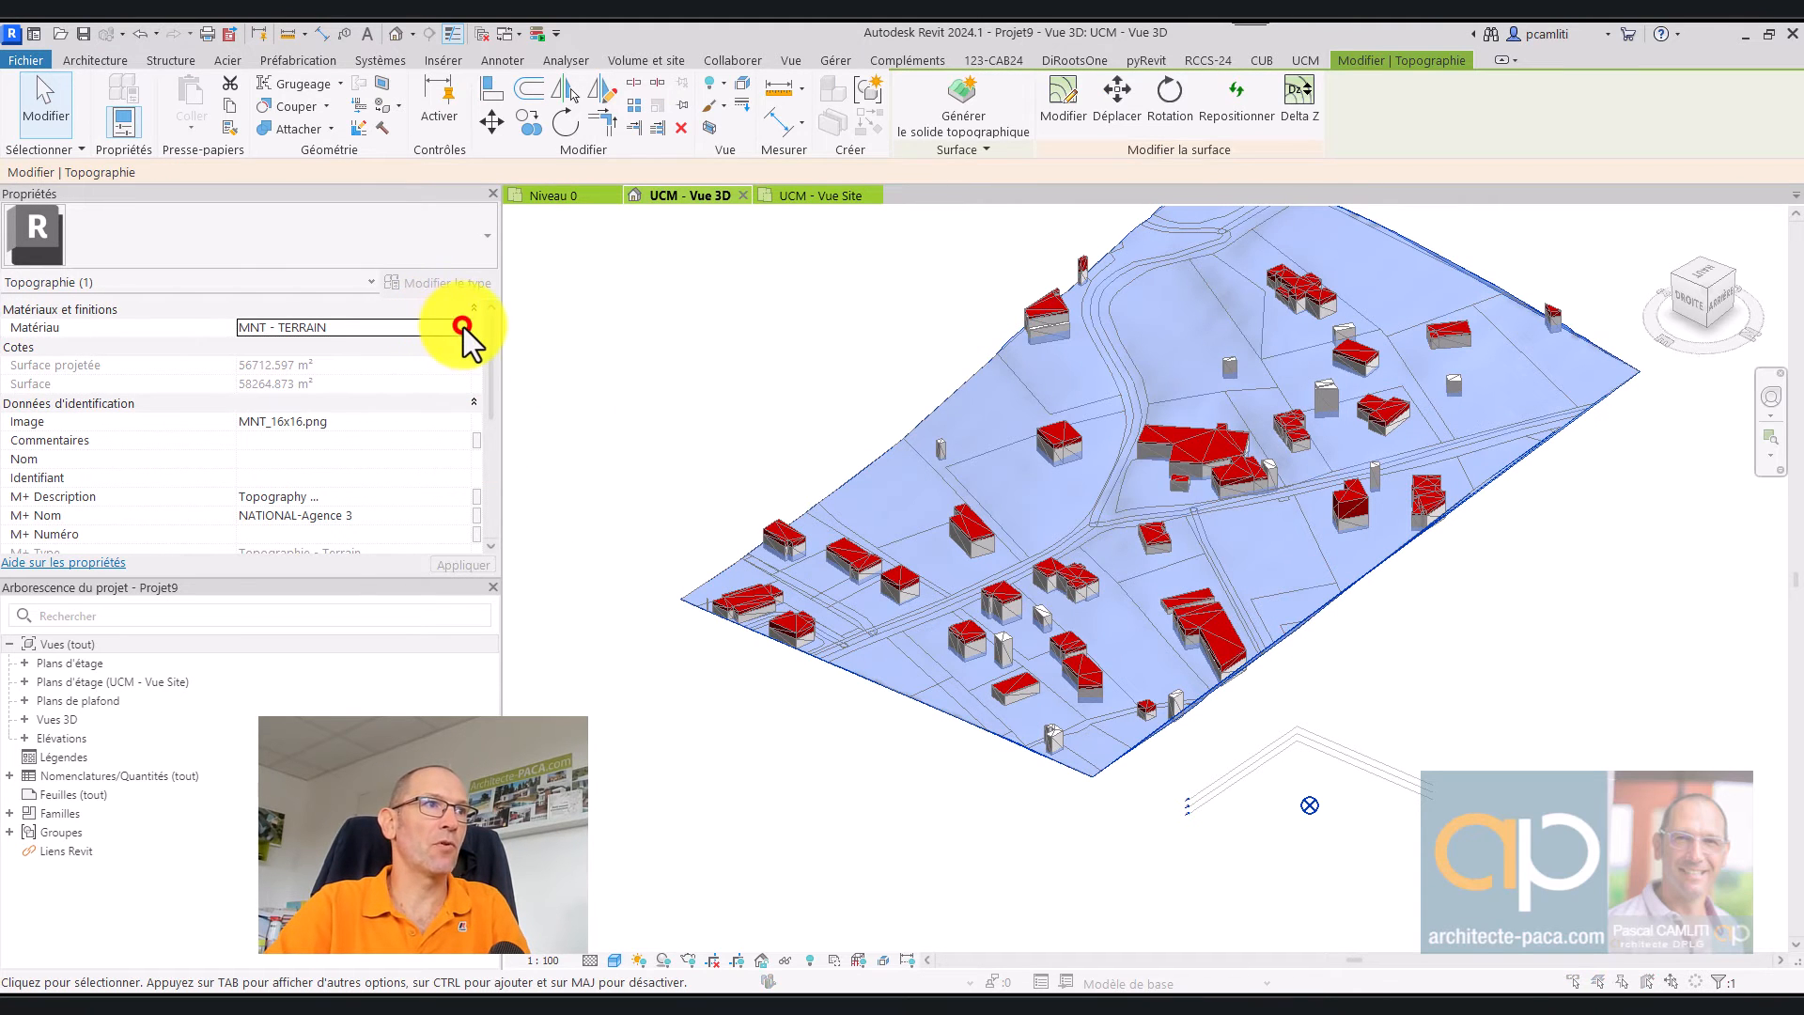
{"action": "left_click", "coordinate": [702, 353]}
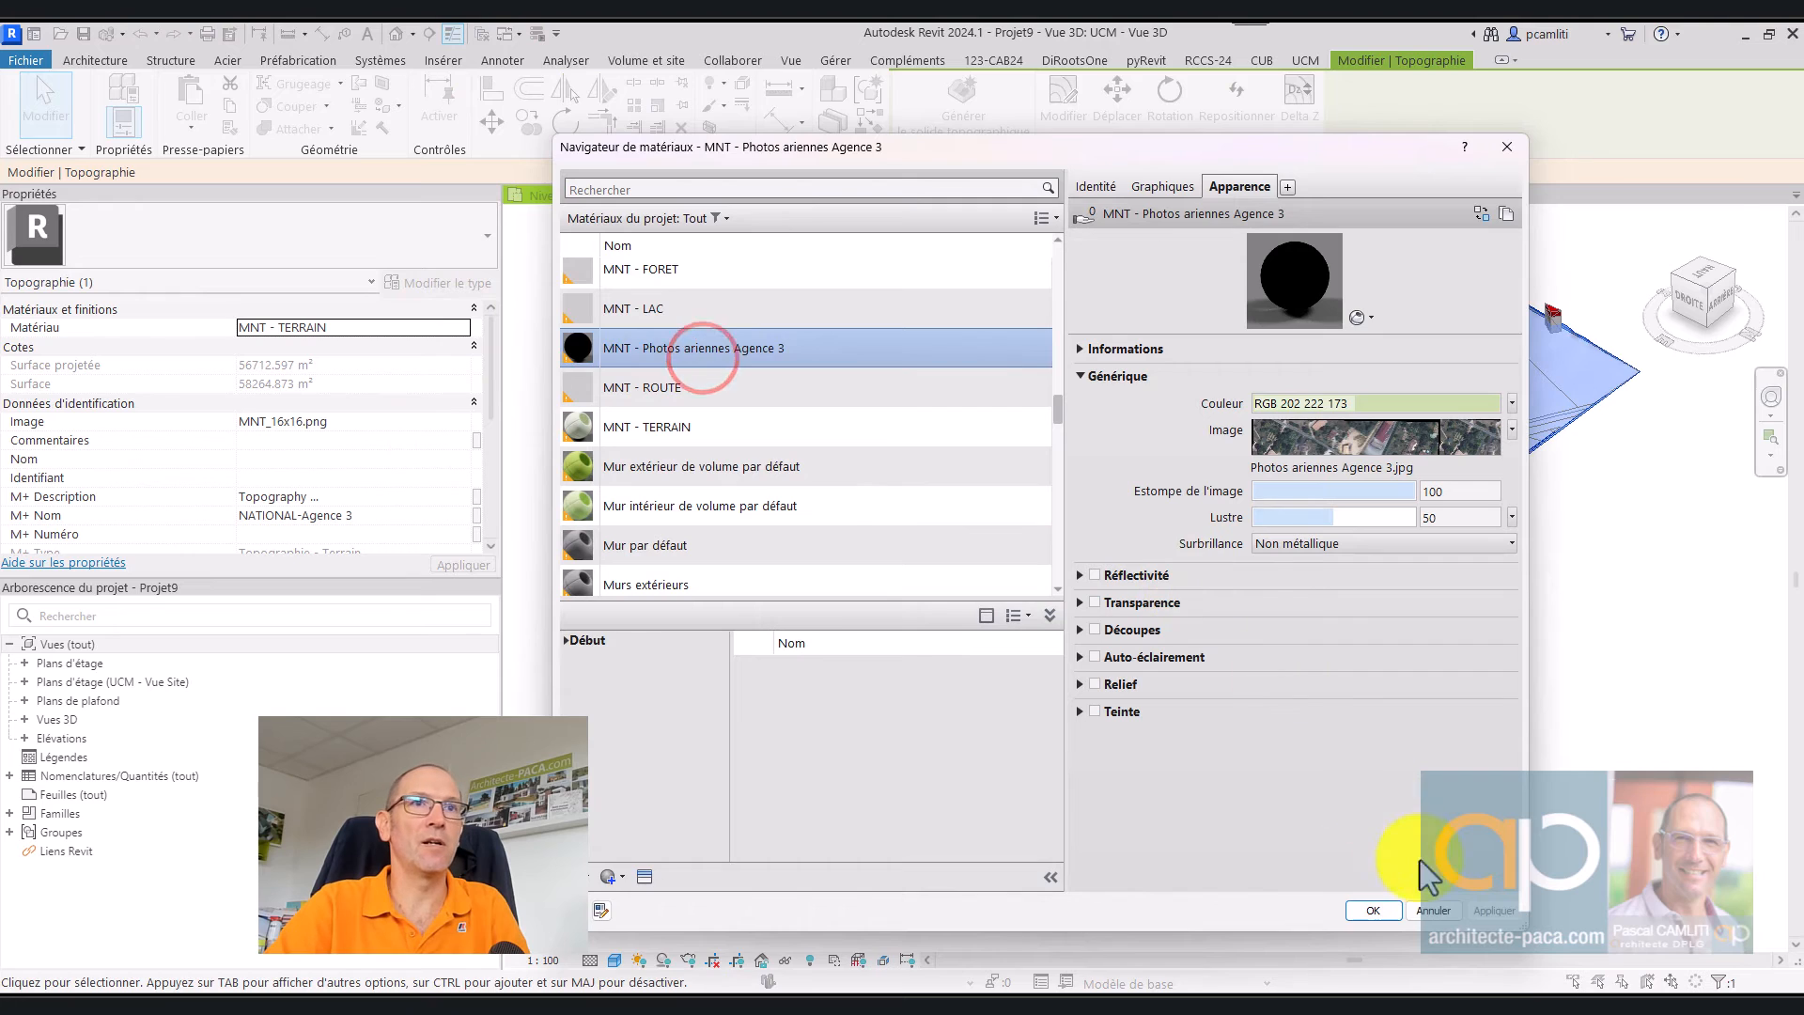
{"action": "left_click", "coordinate": [1375, 910]}
{"action": "left_click", "coordinate": [1424, 706]}
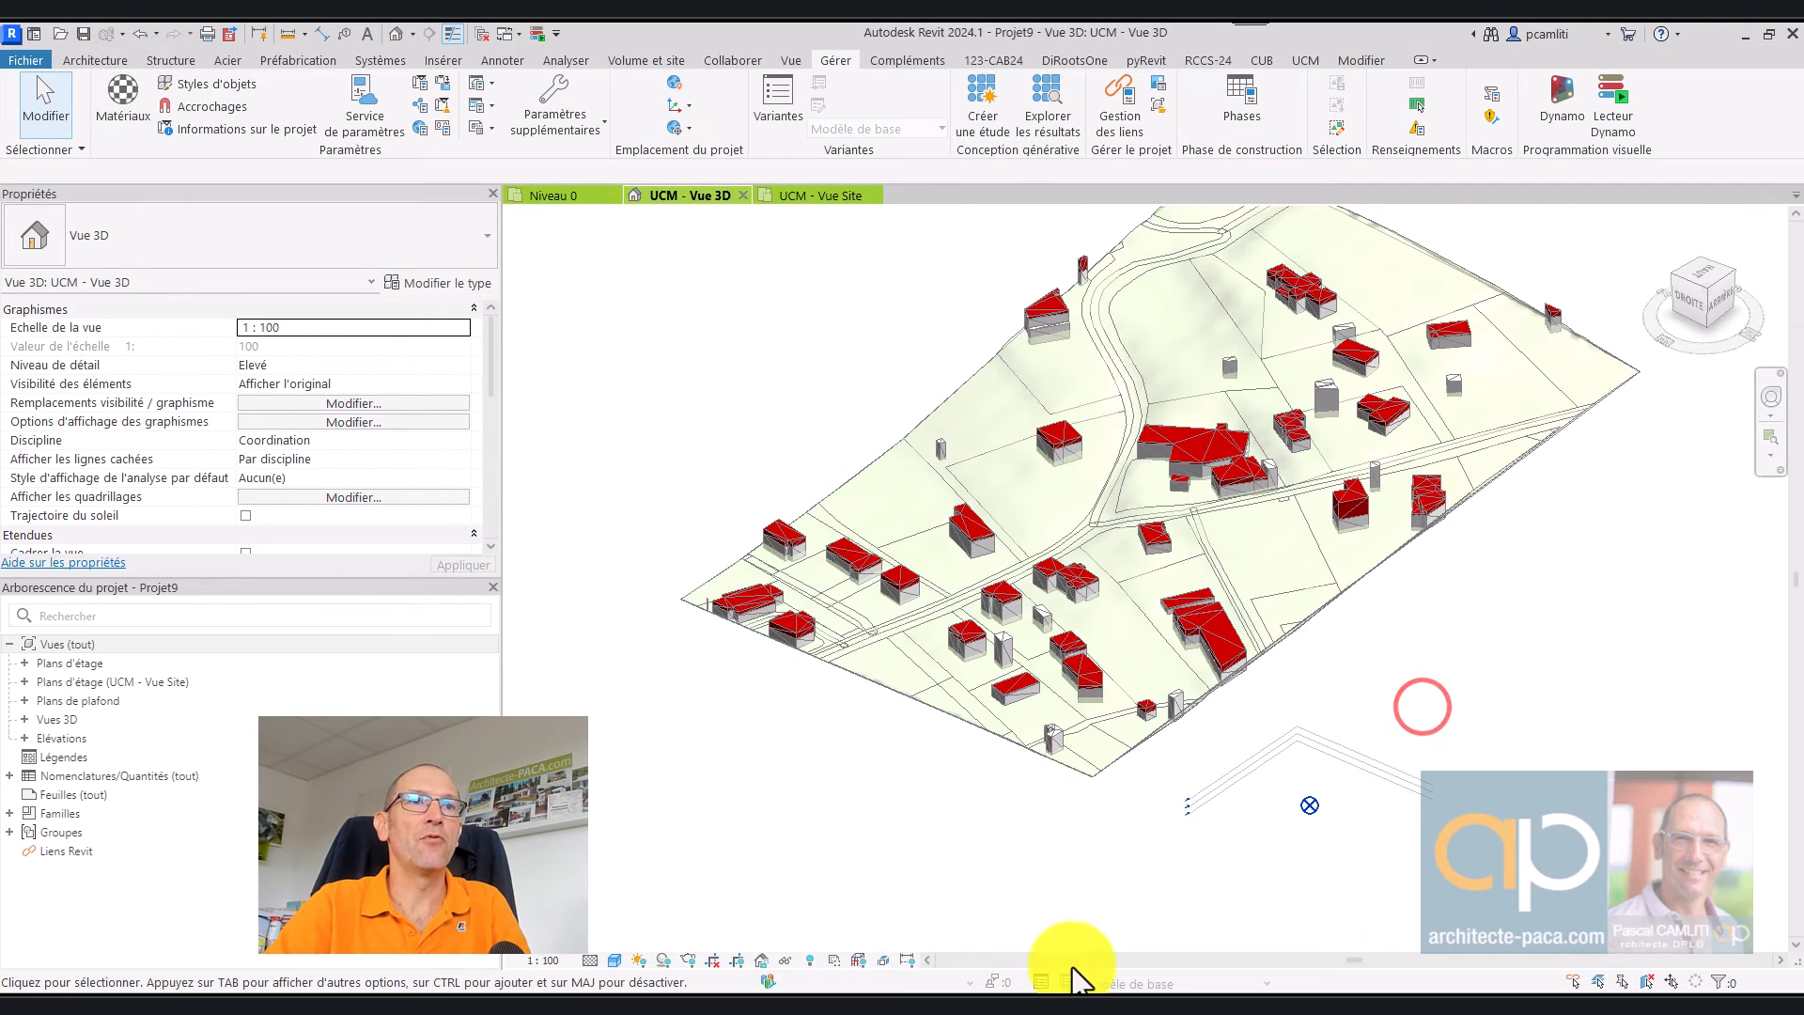
Step: Switch the 3D view to a realistic visual style that shows the aerial photo on the terrain
{"action": "left_click", "coordinate": [618, 960]}
{"action": "left_click", "coordinate": [658, 939]}
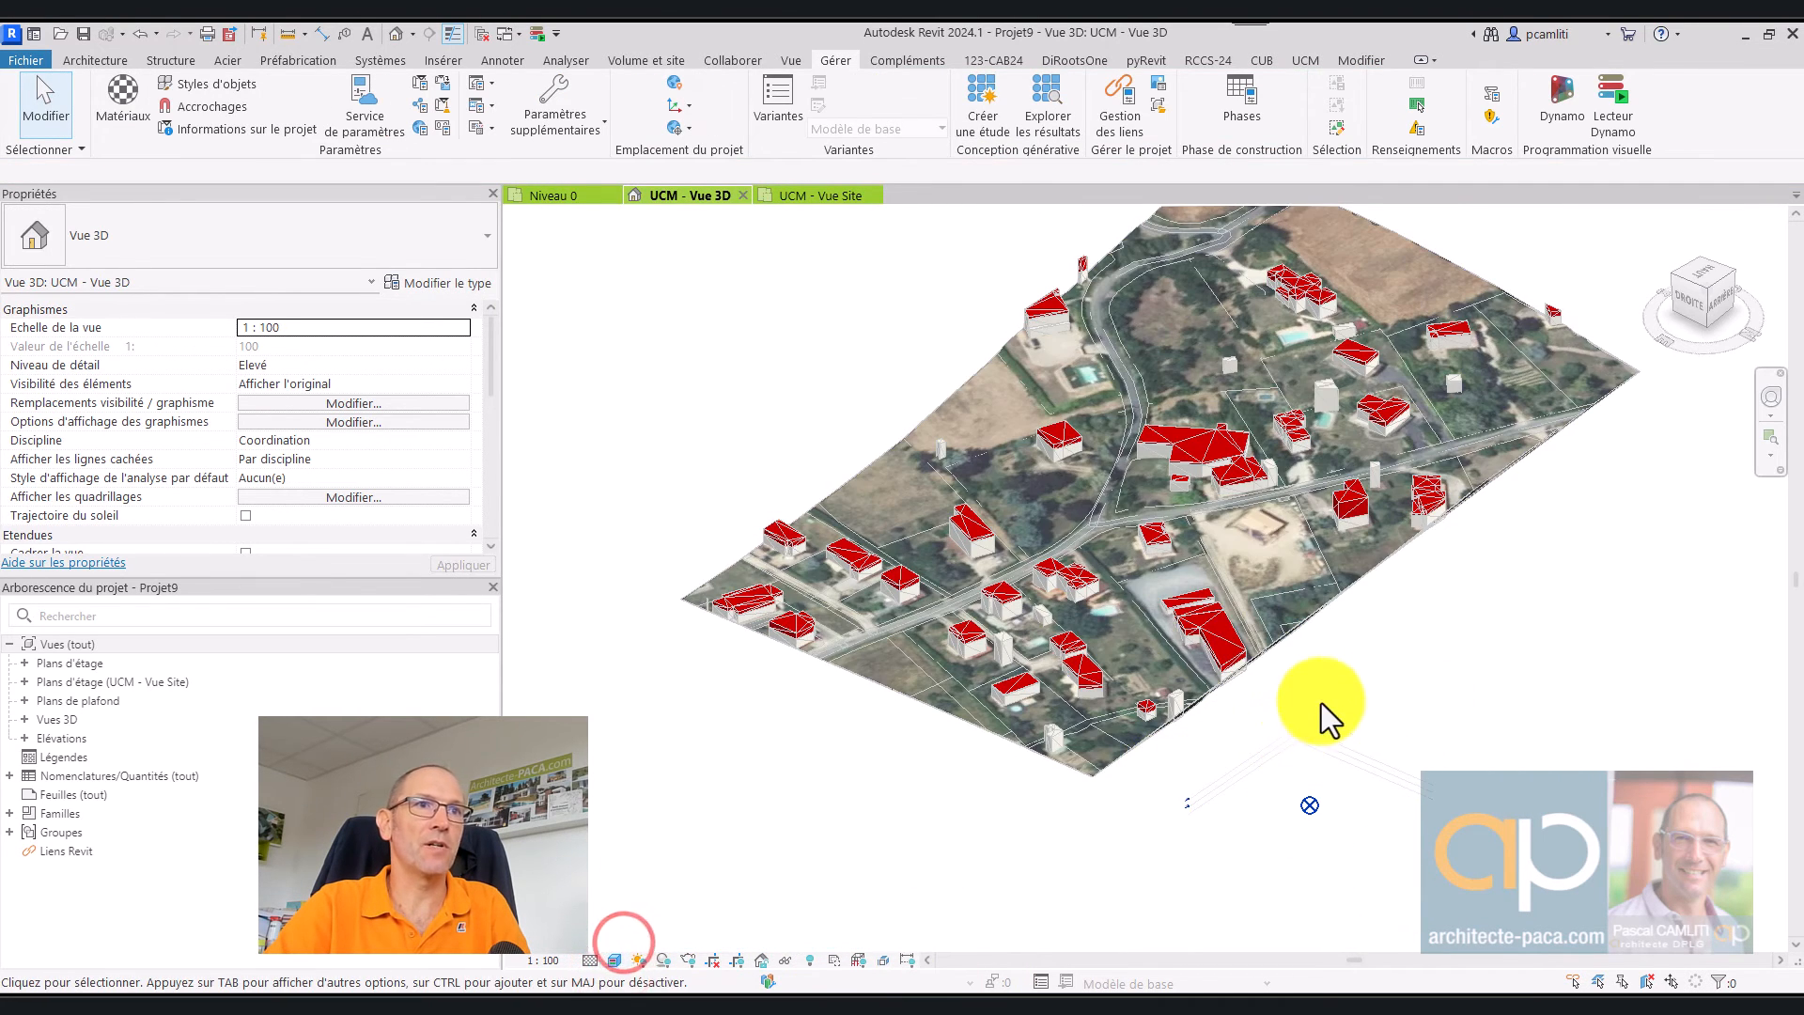
{"action": "middle_click_drag", "start_coordinate": [1316, 717], "coordinate": [1281, 595], "text": "shift"}
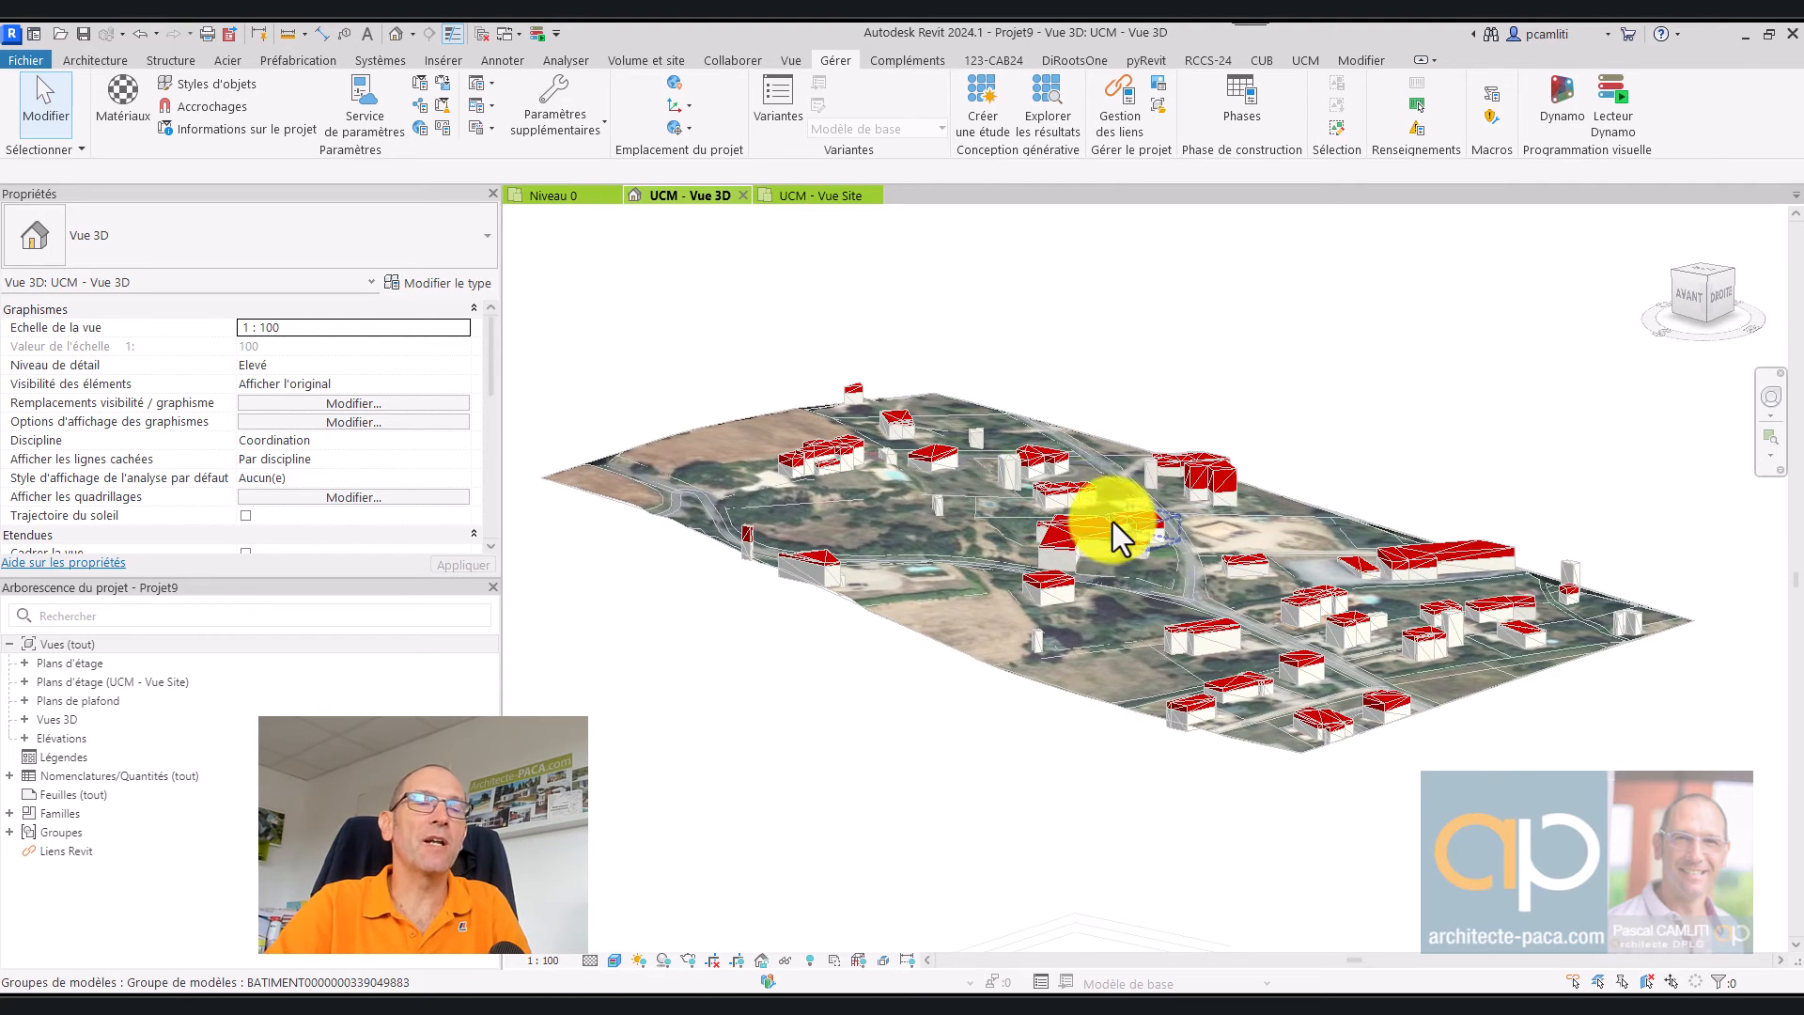
Step: Open the Elévation Sud view and turn off its cropping to show the full terrain and buildings
{"action": "double_click", "coordinate": [94, 739]}
{"action": "left_click", "coordinate": [133, 814]}
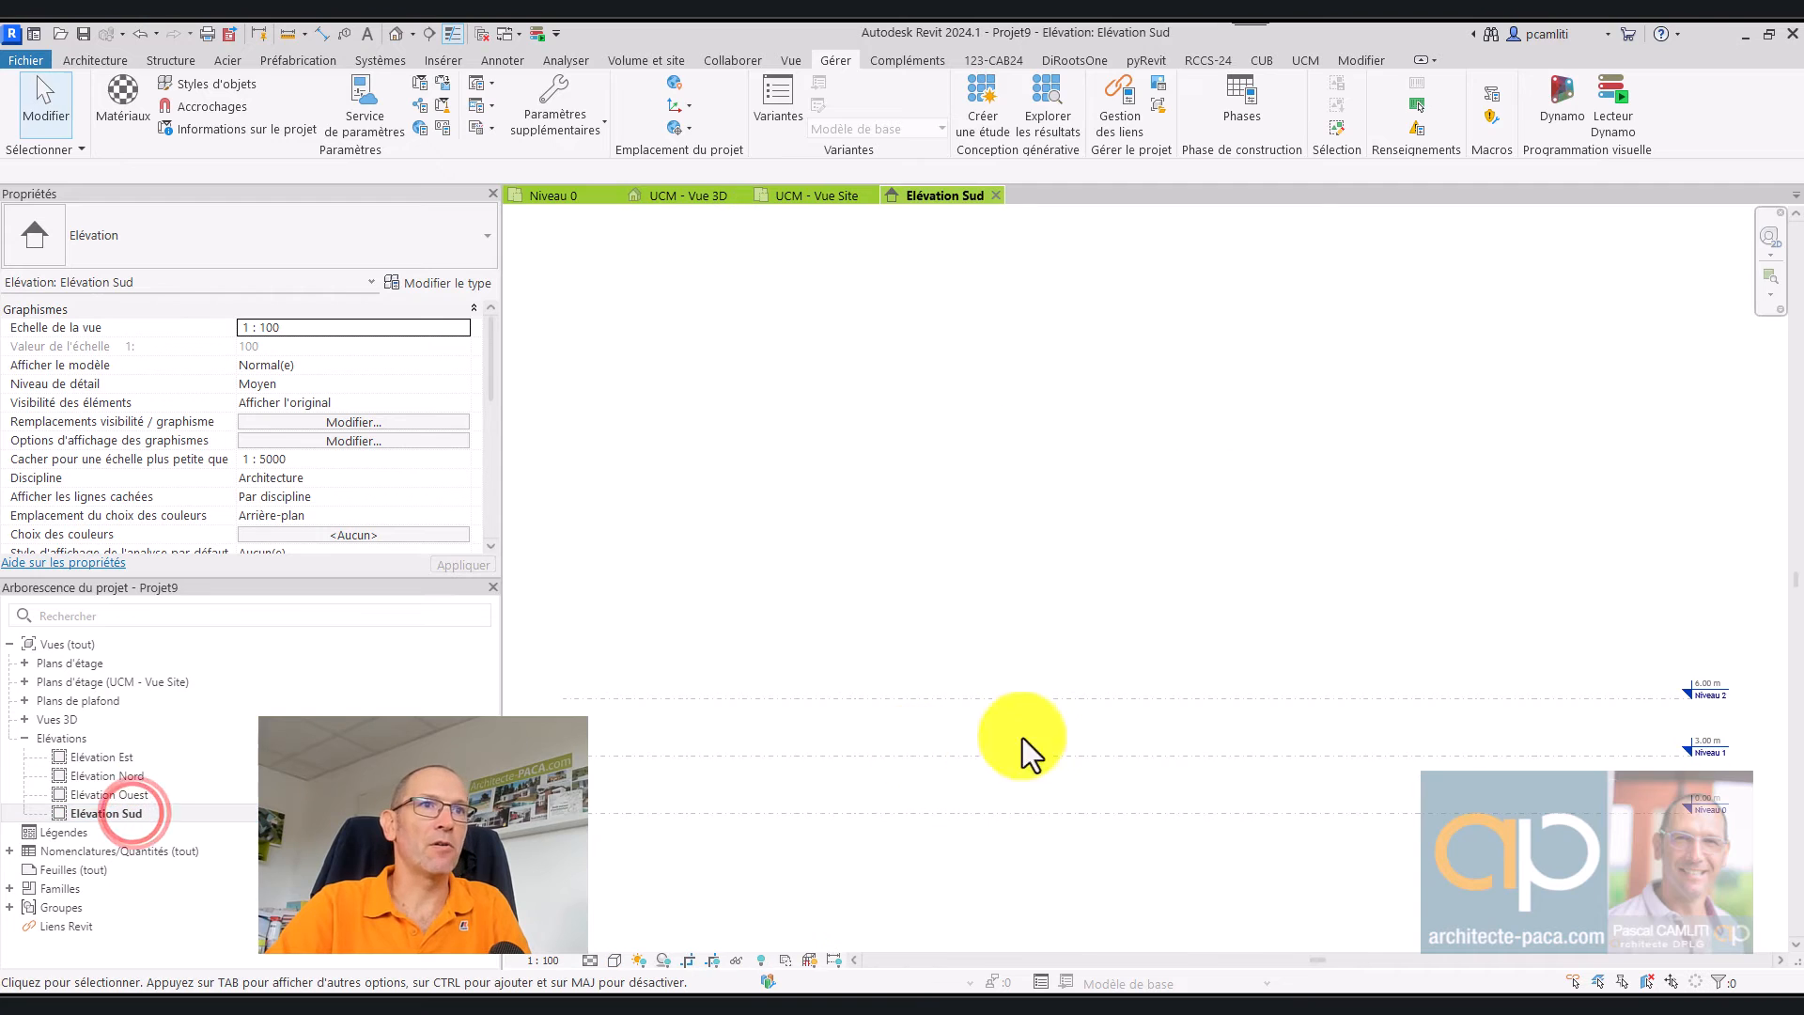
{"action": "scroll", "coordinate": [1206, 727], "scroll_direction": "down", "scroll_amount": 5}
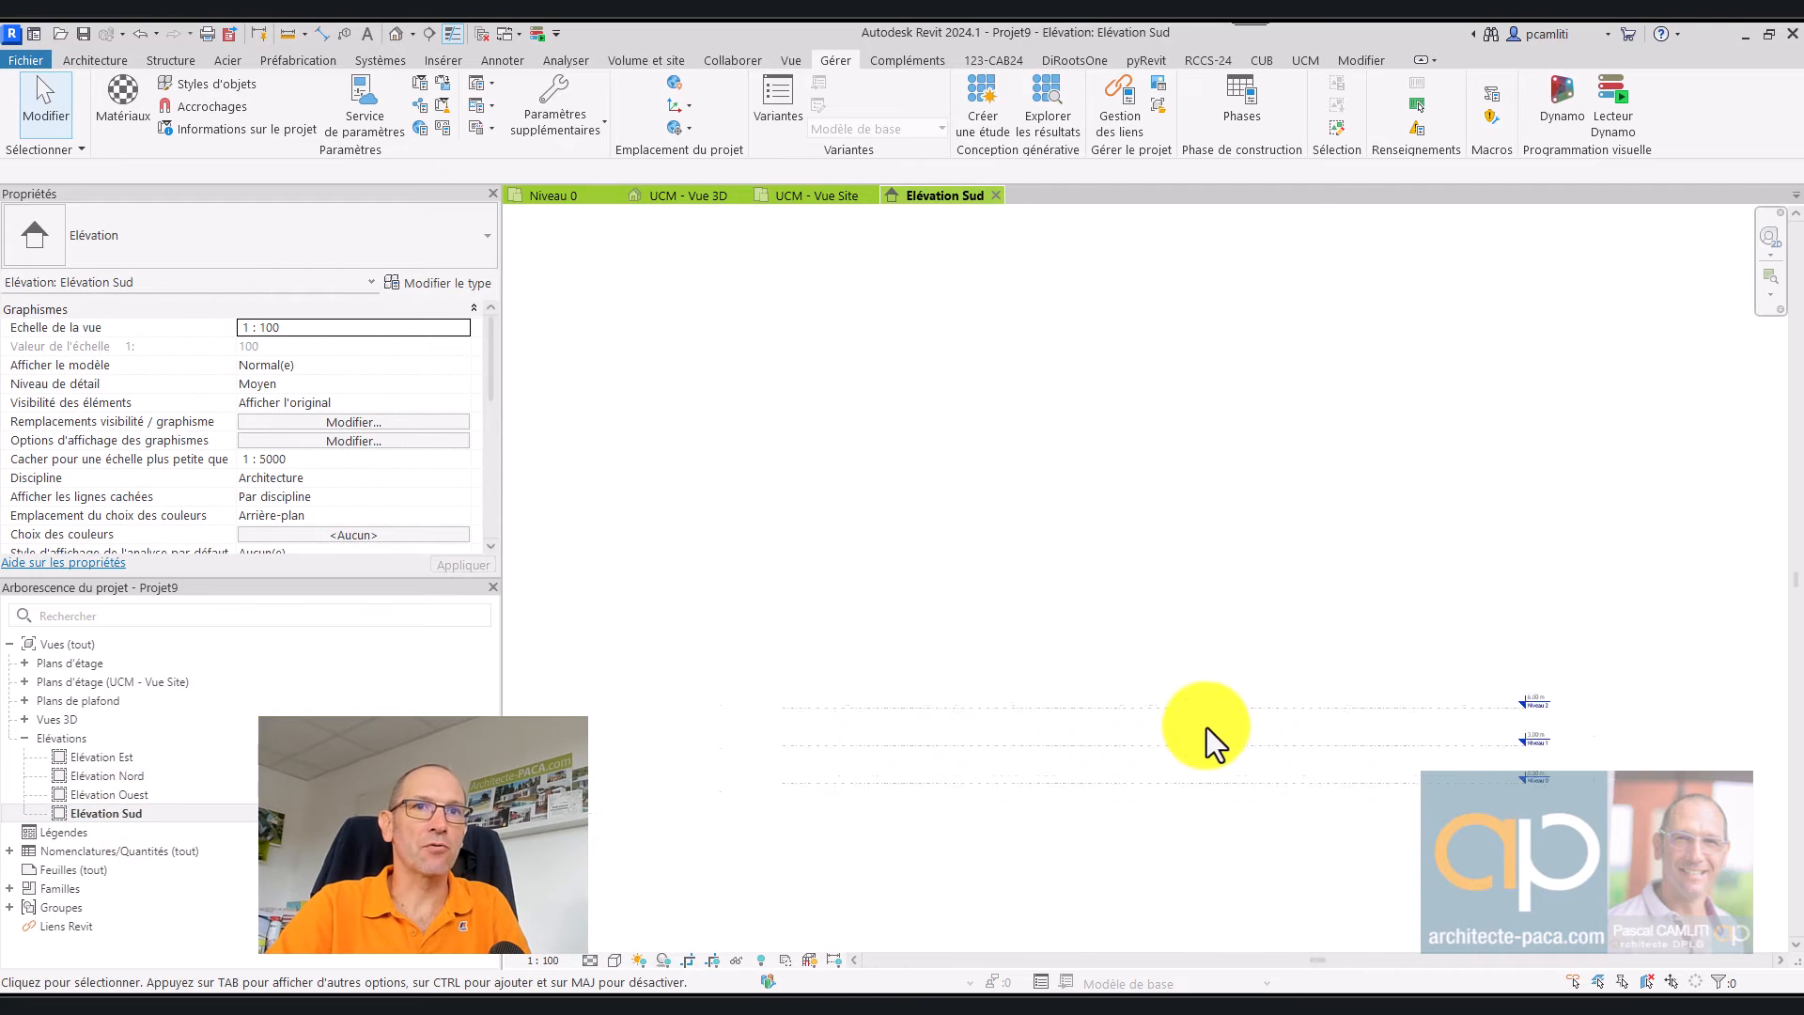
{"action": "left_click", "coordinate": [688, 959]}
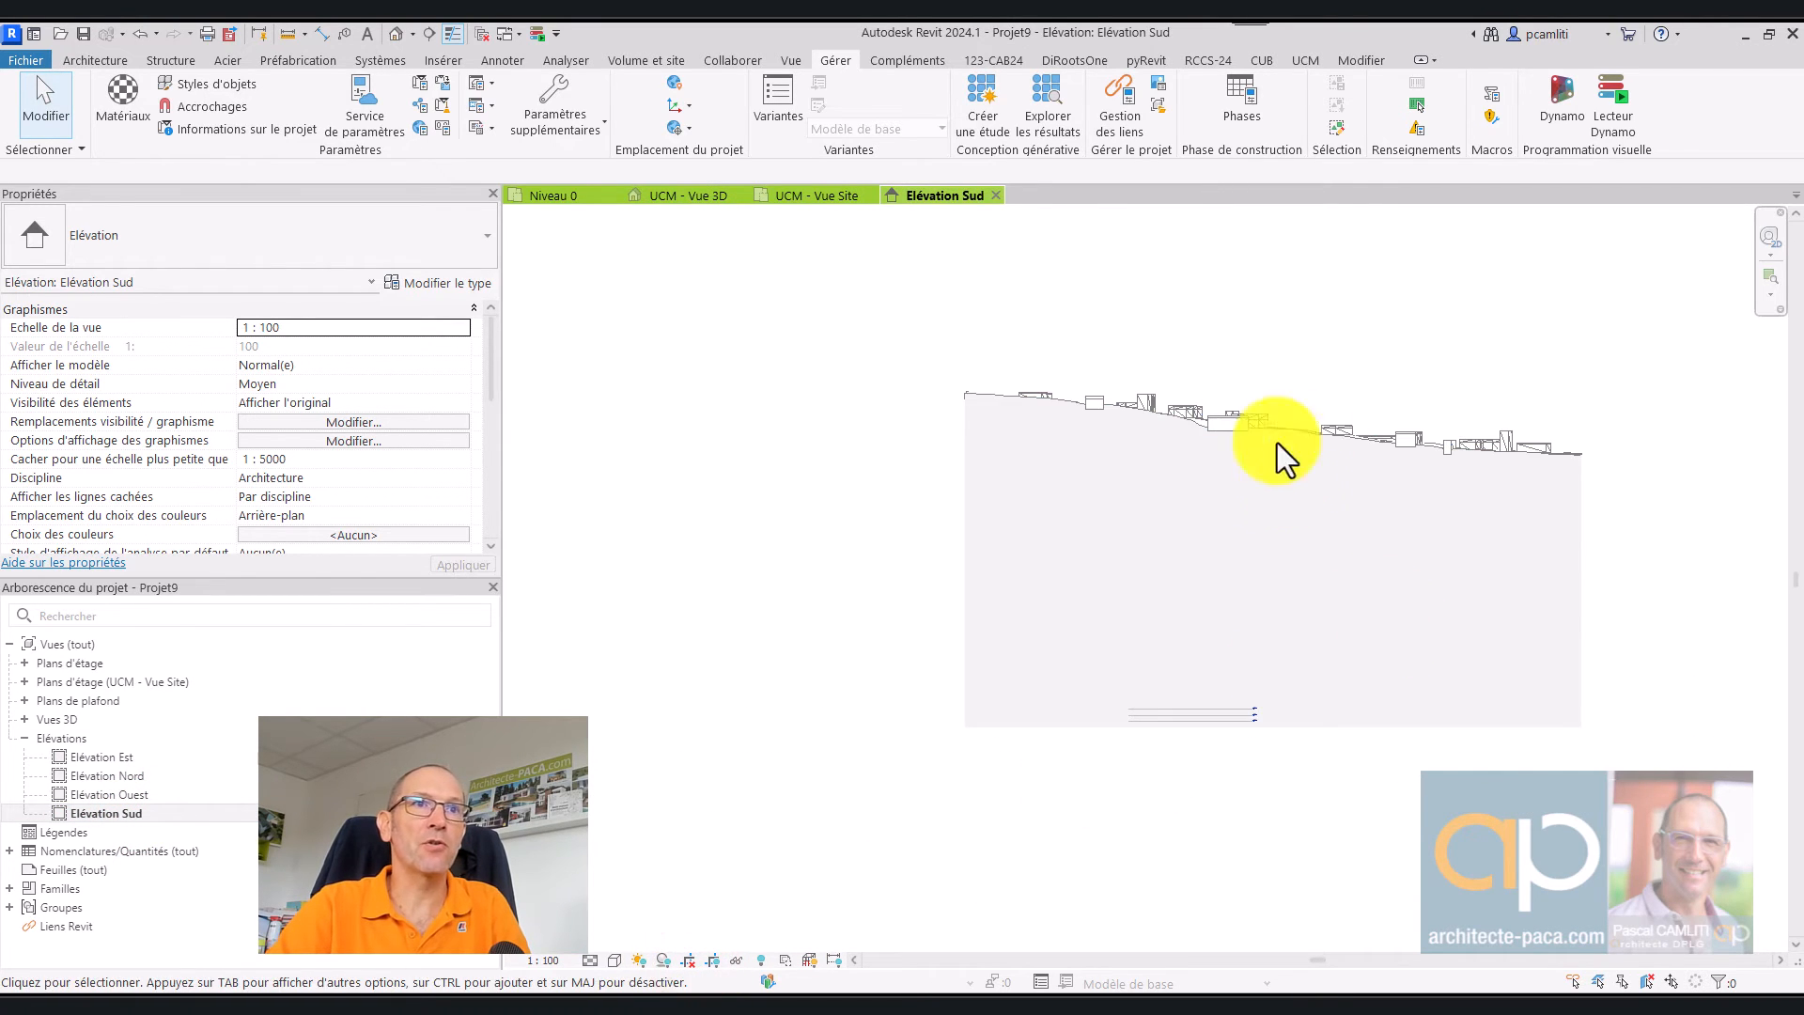
{"action": "middle_click_drag", "start_coordinate": [1276, 443], "coordinate": [1099, 524]}
{"action": "scroll", "coordinate": [1006, 464], "scroll_direction": "up", "scroll_amount": 5}
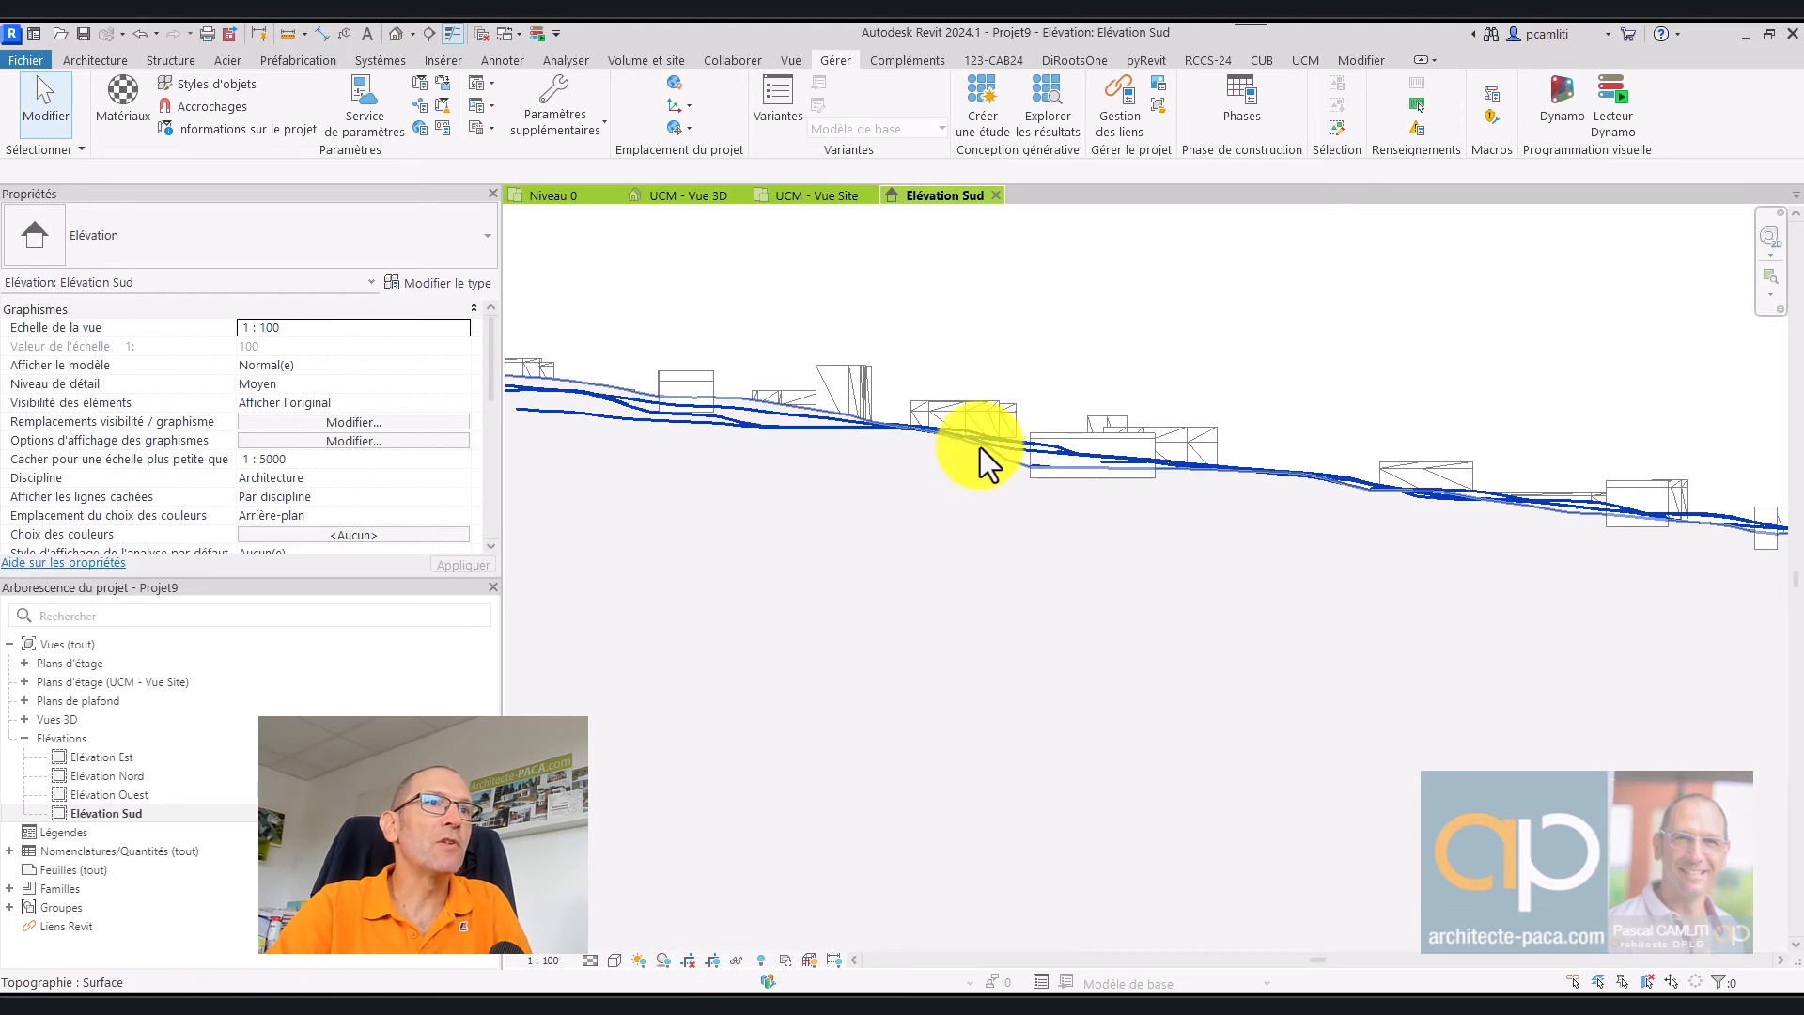
{"action": "scroll", "coordinate": [1008, 438], "scroll_direction": "up", "scroll_amount": 3}
{"action": "scroll", "coordinate": [1013, 436], "scroll_direction": "down", "scroll_amount": 5}
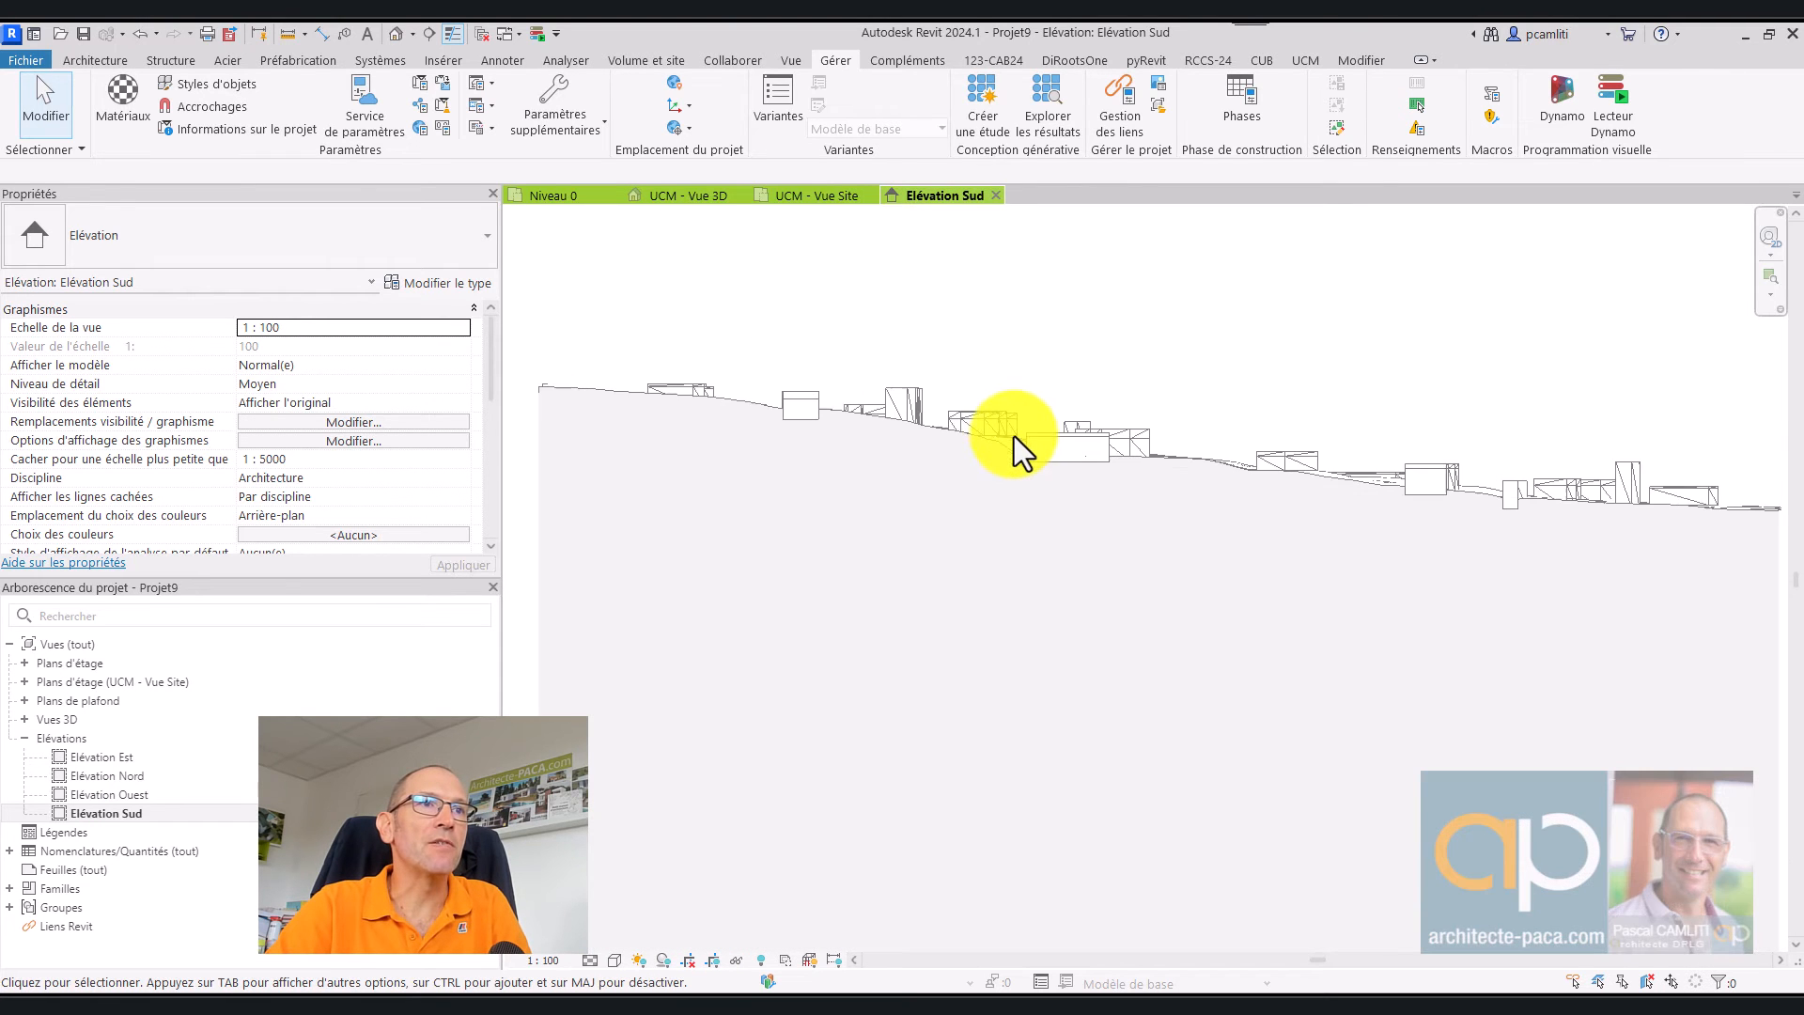
{"action": "scroll", "coordinate": [967, 425], "scroll_direction": "down", "scroll_amount": 3}
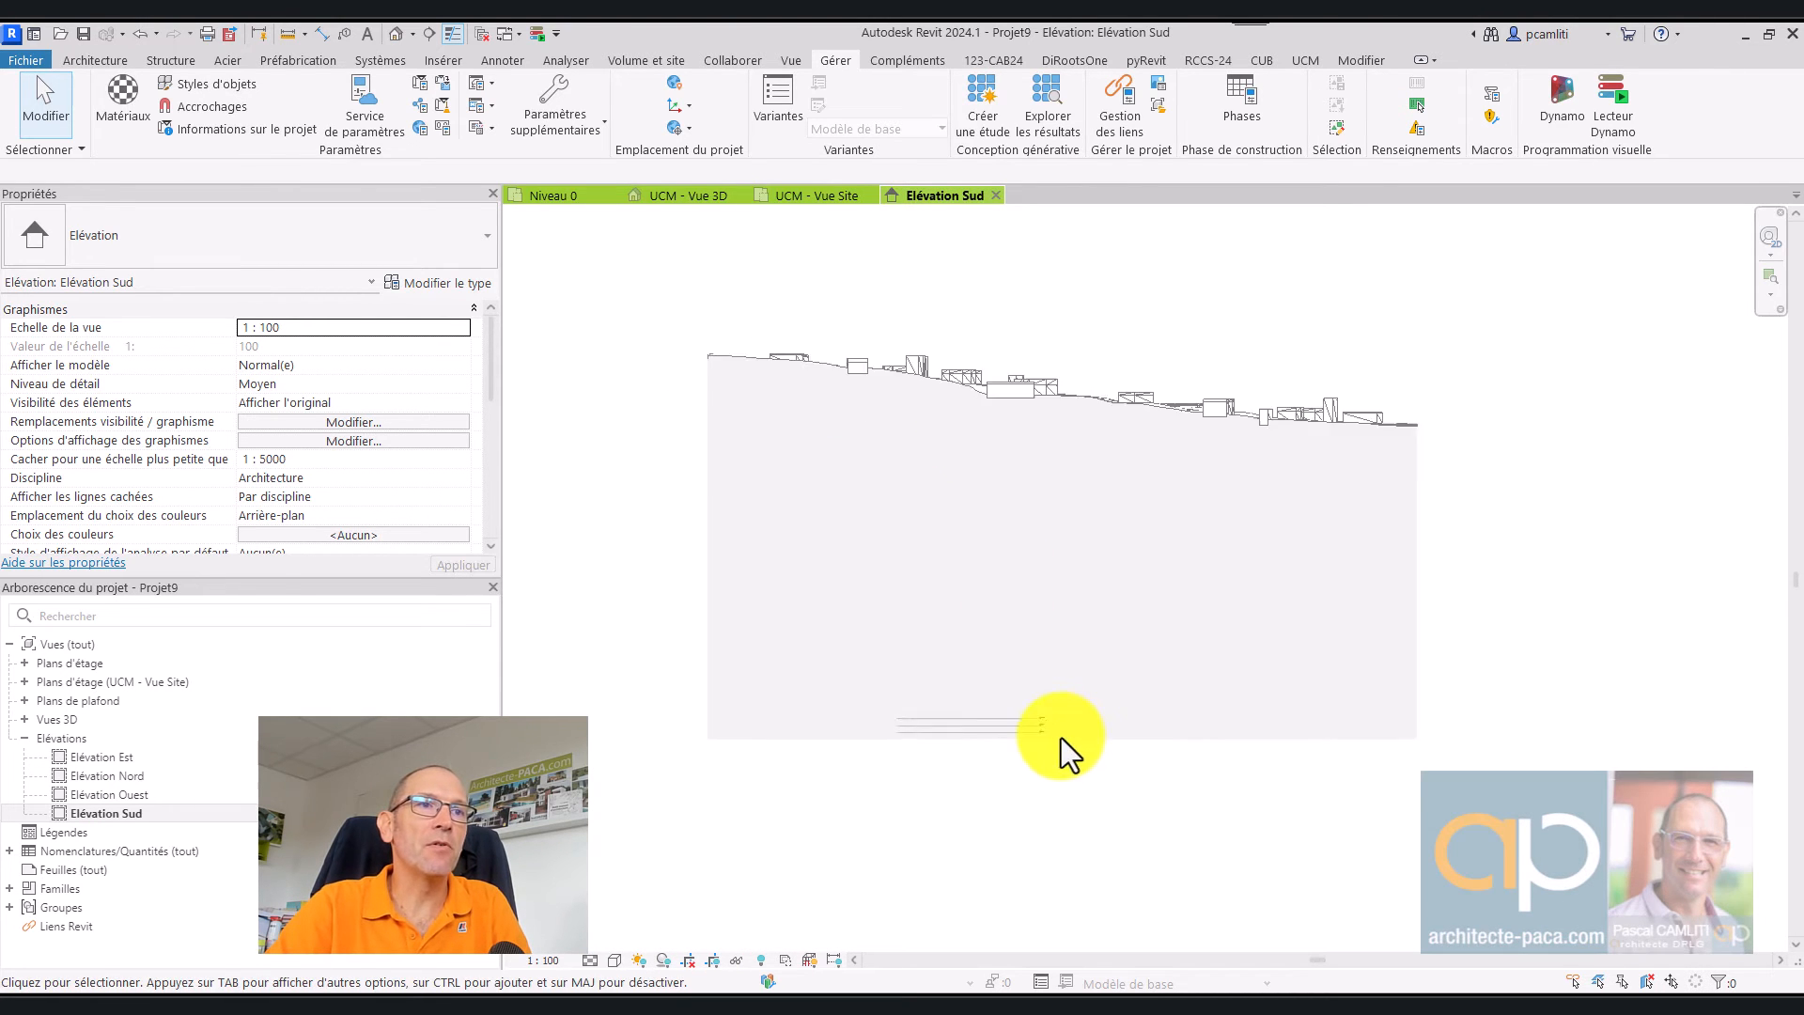
Step: Move Niveau 0, Niveau 1 and Niveau 2 together vertically up to the terrain, placing Niveau 0 at about 149 m
{"action": "scroll", "coordinate": [1043, 723], "scroll_direction": "up", "scroll_amount": 3}
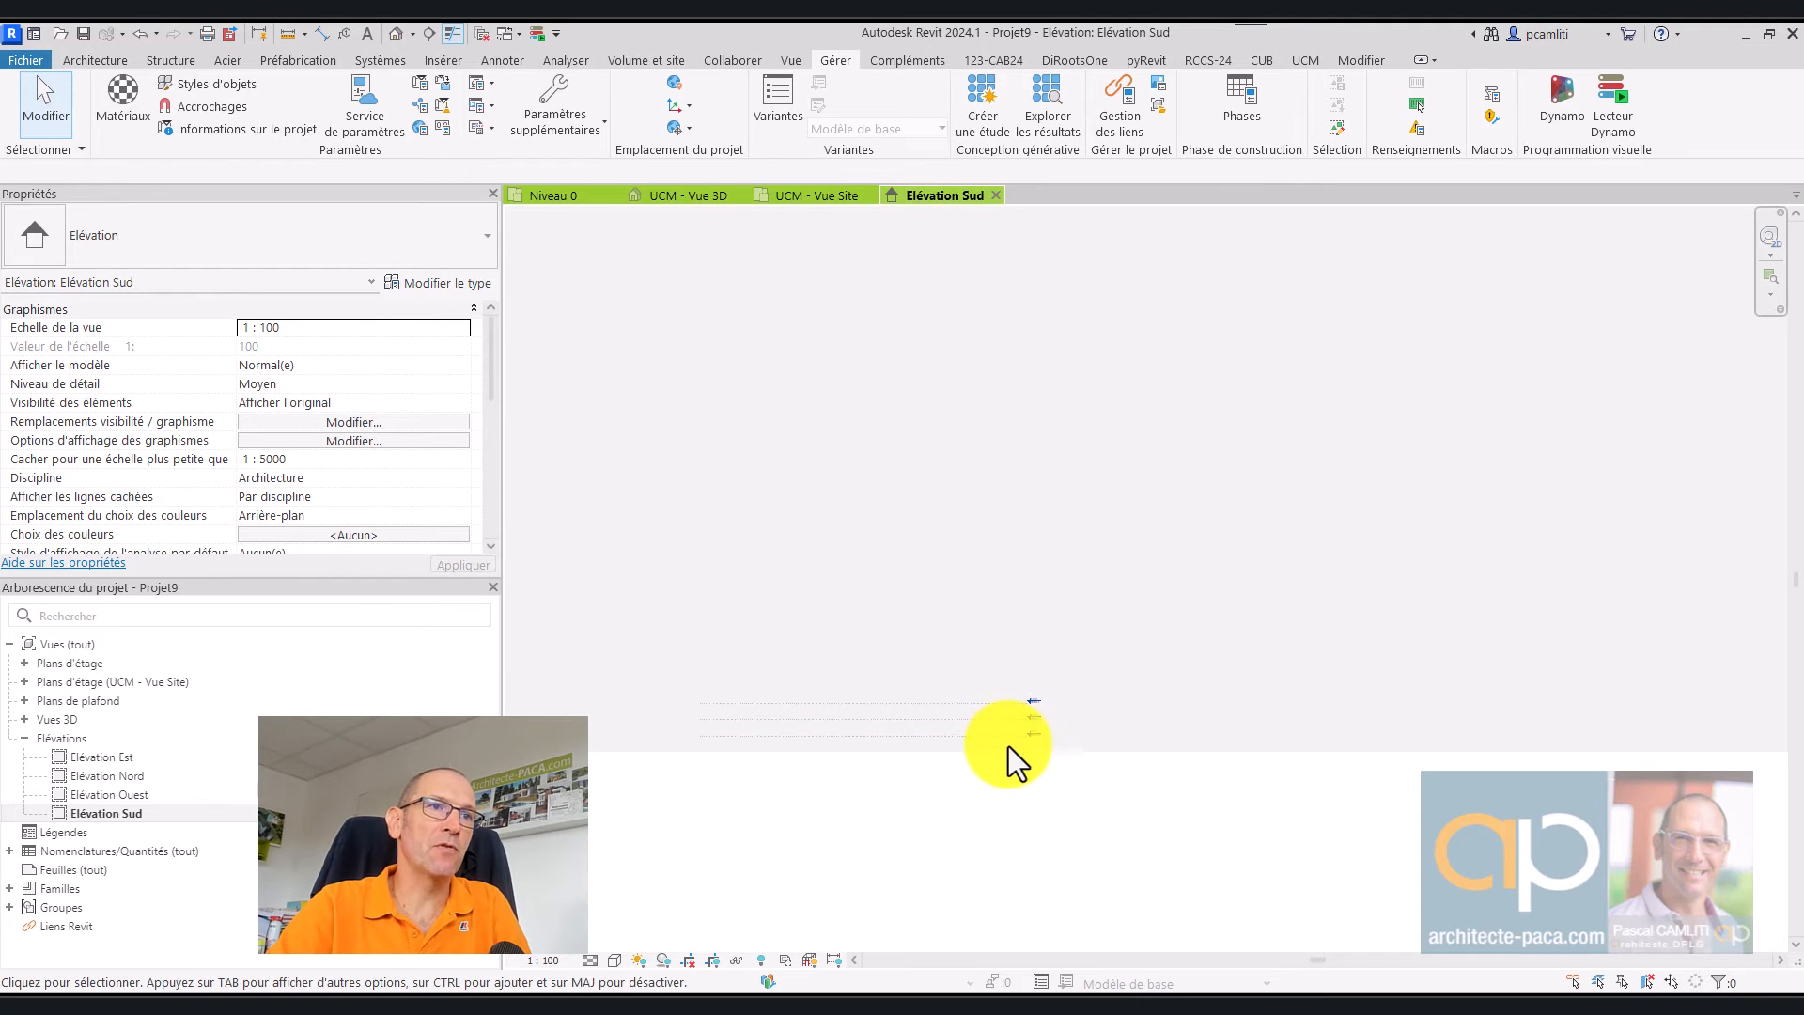
{"action": "left_click", "coordinate": [970, 704]}
{"action": "left_click", "coordinate": [968, 720], "text": "ctrl"}
{"action": "left_click", "coordinate": [962, 734], "text": "ctrl"}
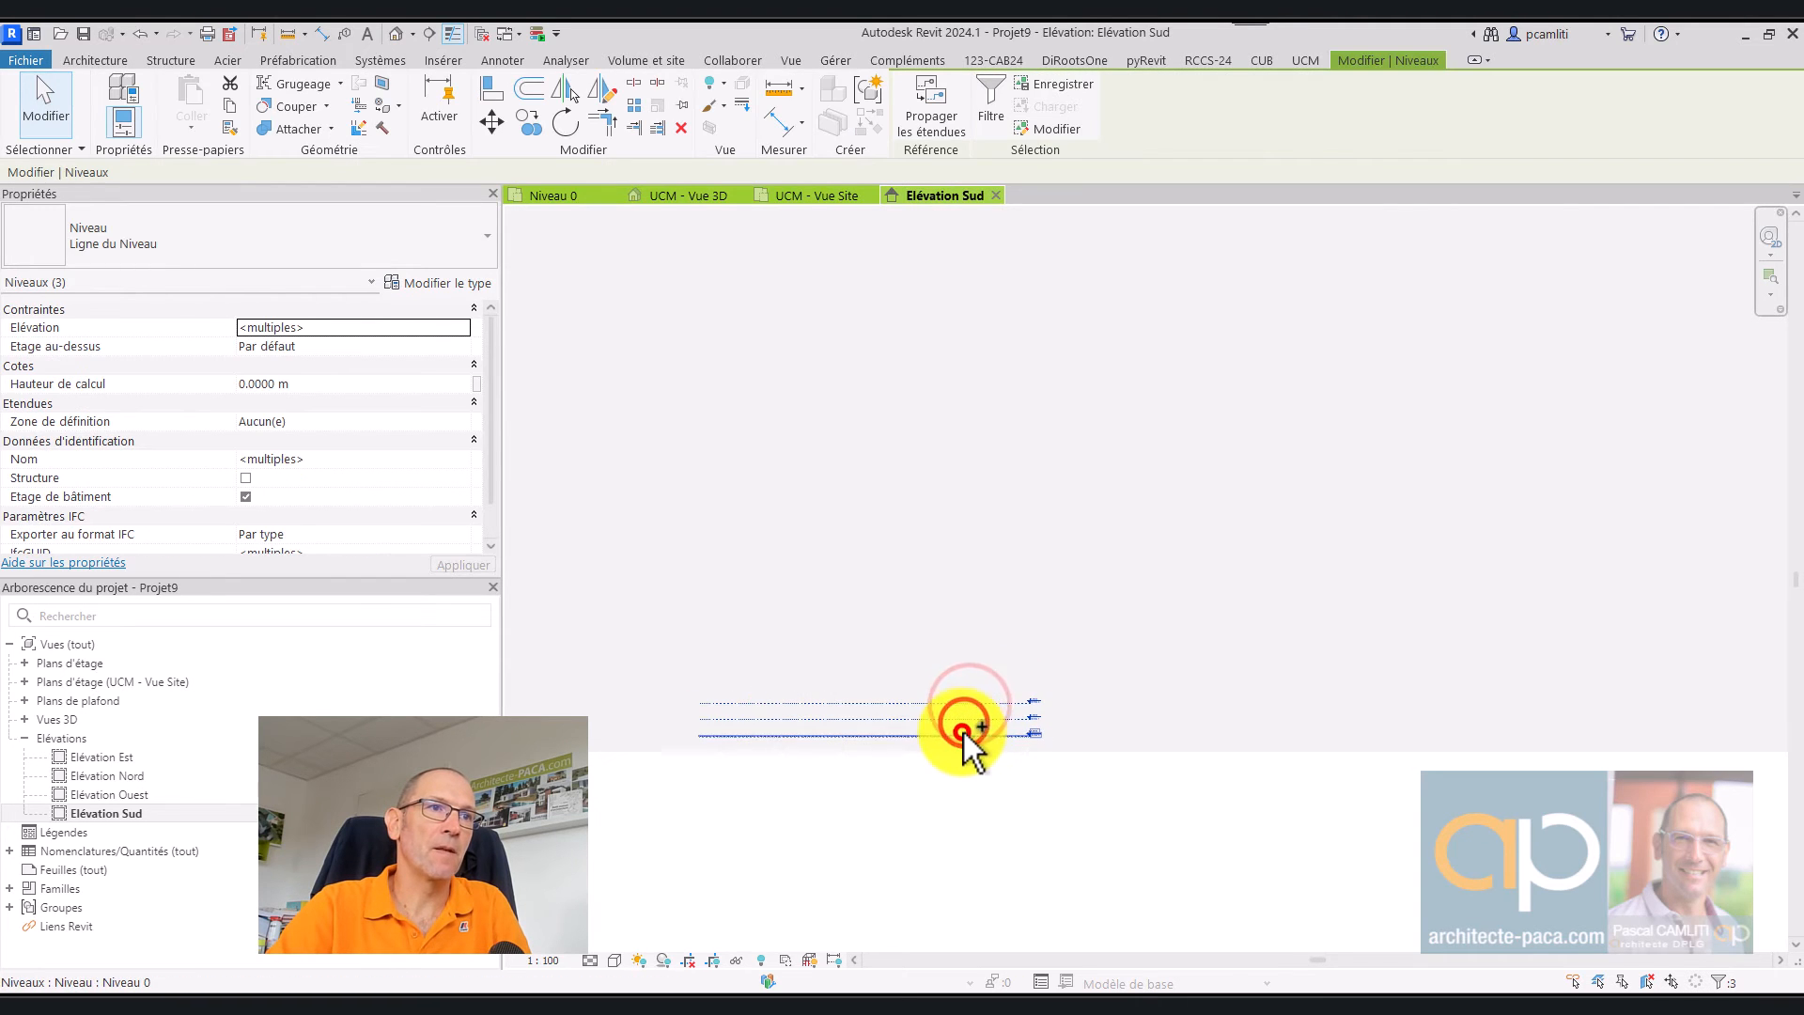
{"action": "left_click", "coordinate": [491, 122]}
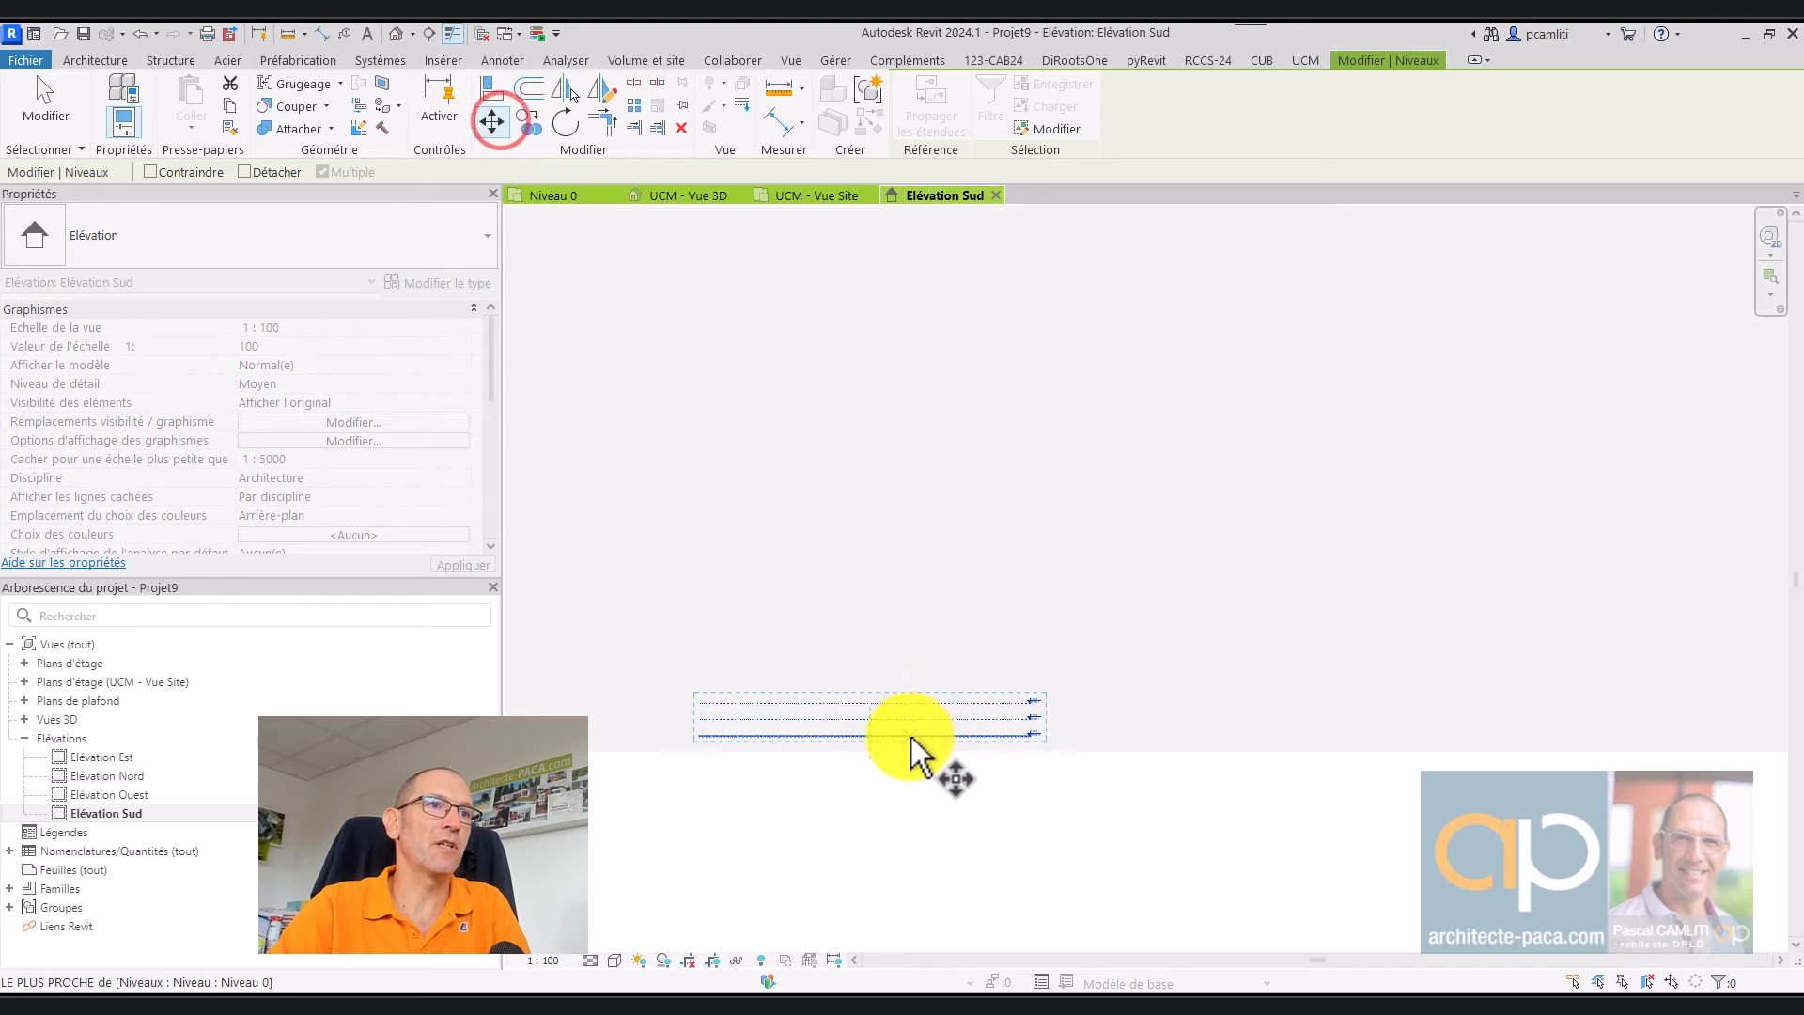
{"action": "left_click", "coordinate": [872, 734]}
{"action": "middle_click_drag", "start_coordinate": [909, 552], "coordinate": [1006, 718]}
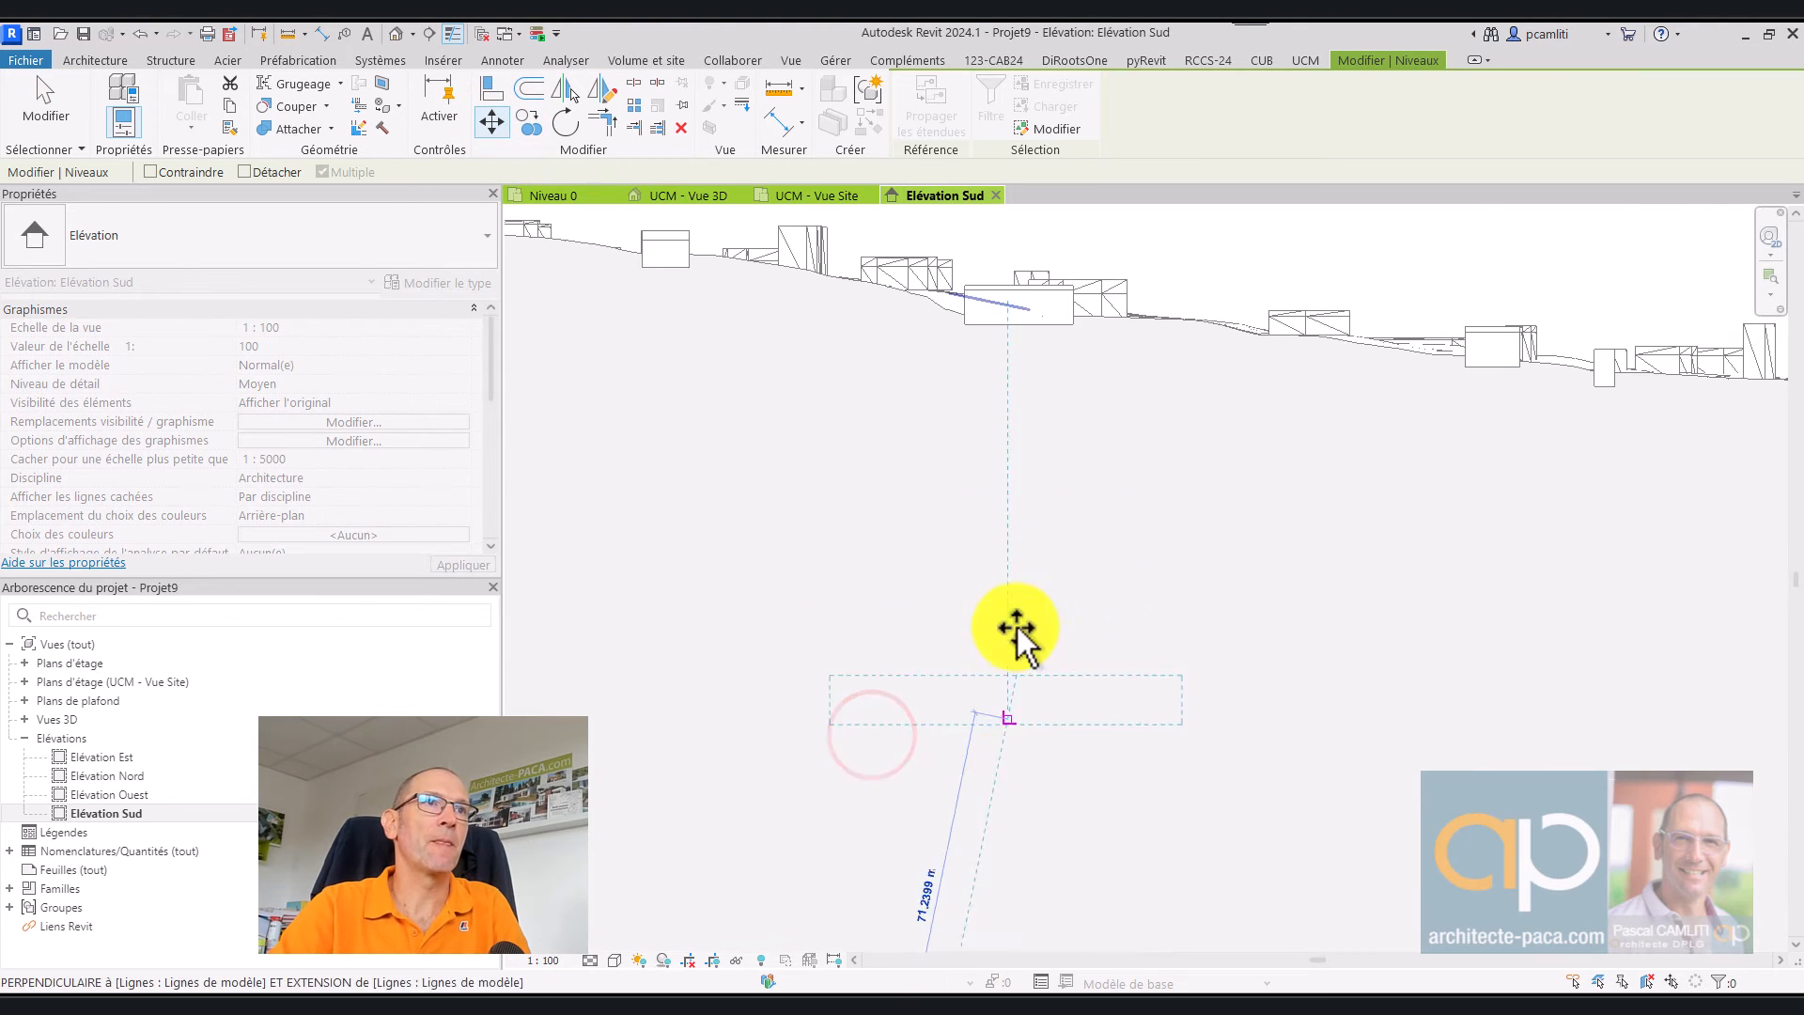
{"action": "middle_click_drag", "start_coordinate": [1016, 579], "coordinate": [1010, 859]}
{"action": "scroll", "coordinate": [895, 582], "scroll_direction": "up", "scroll_amount": 3}
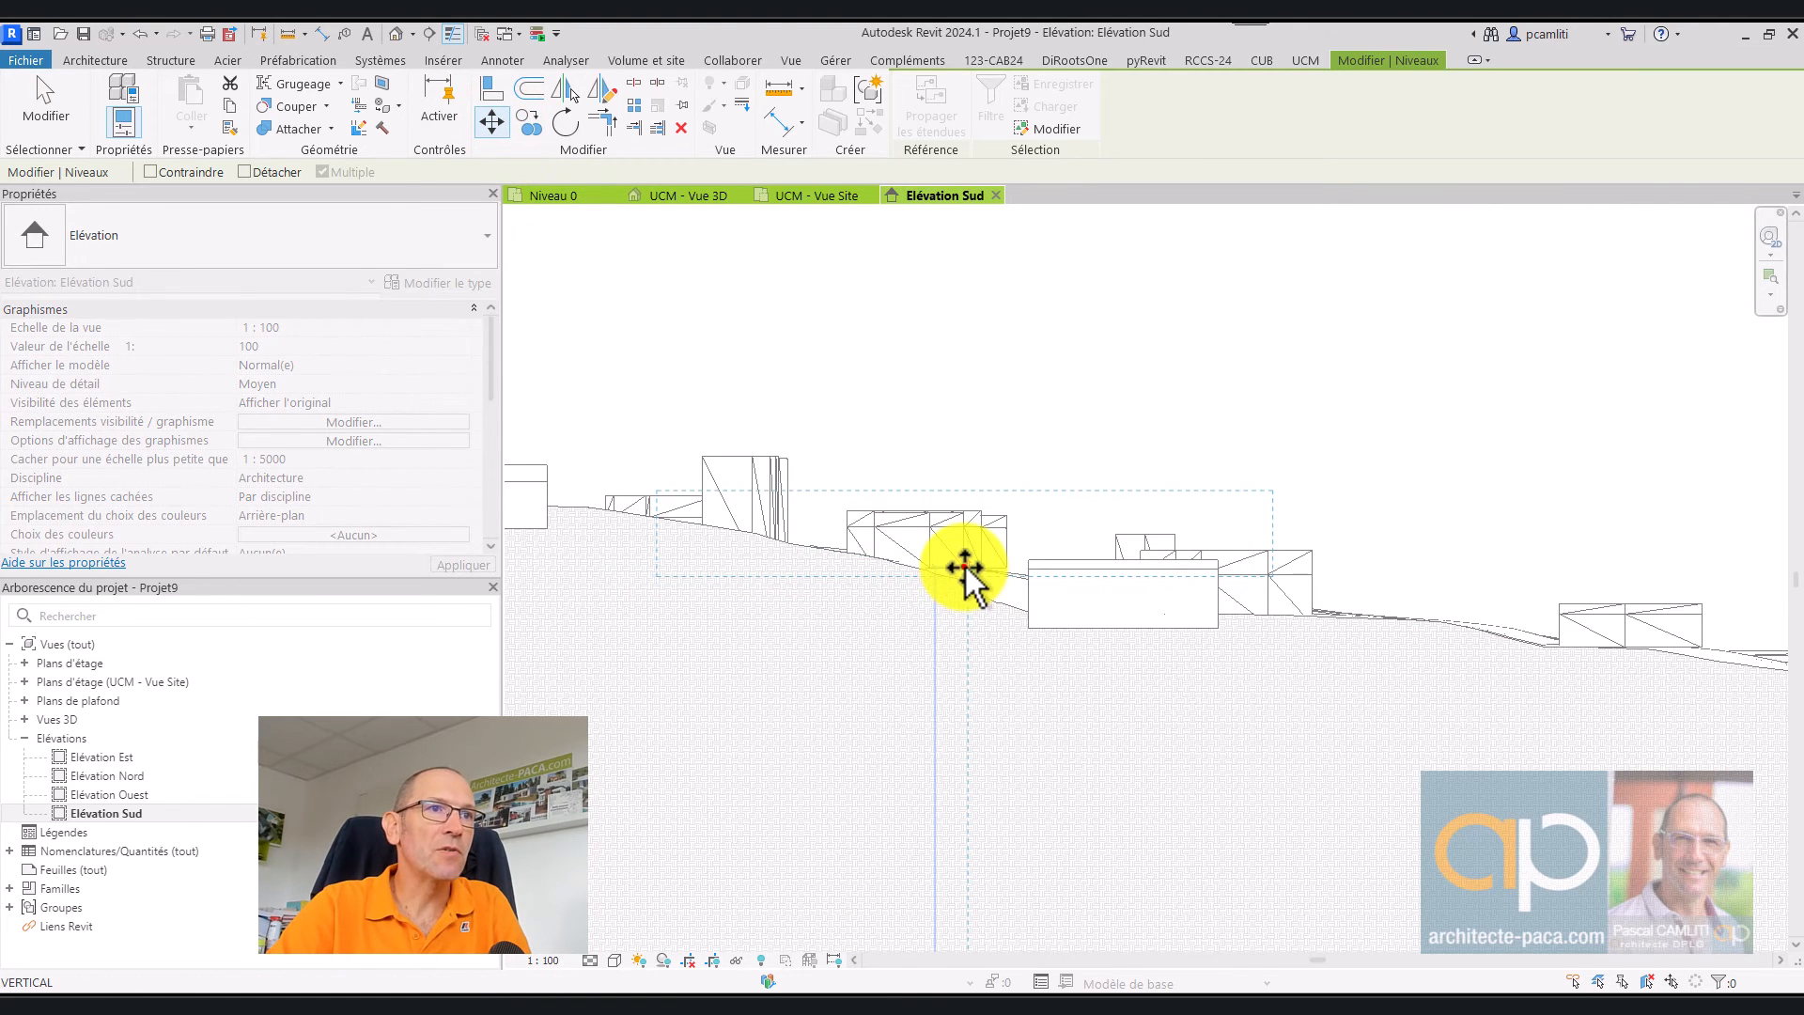
{"action": "left_click", "coordinate": [968, 568]}
{"action": "scroll", "coordinate": [1209, 576], "scroll_direction": "up", "scroll_amount": 6}
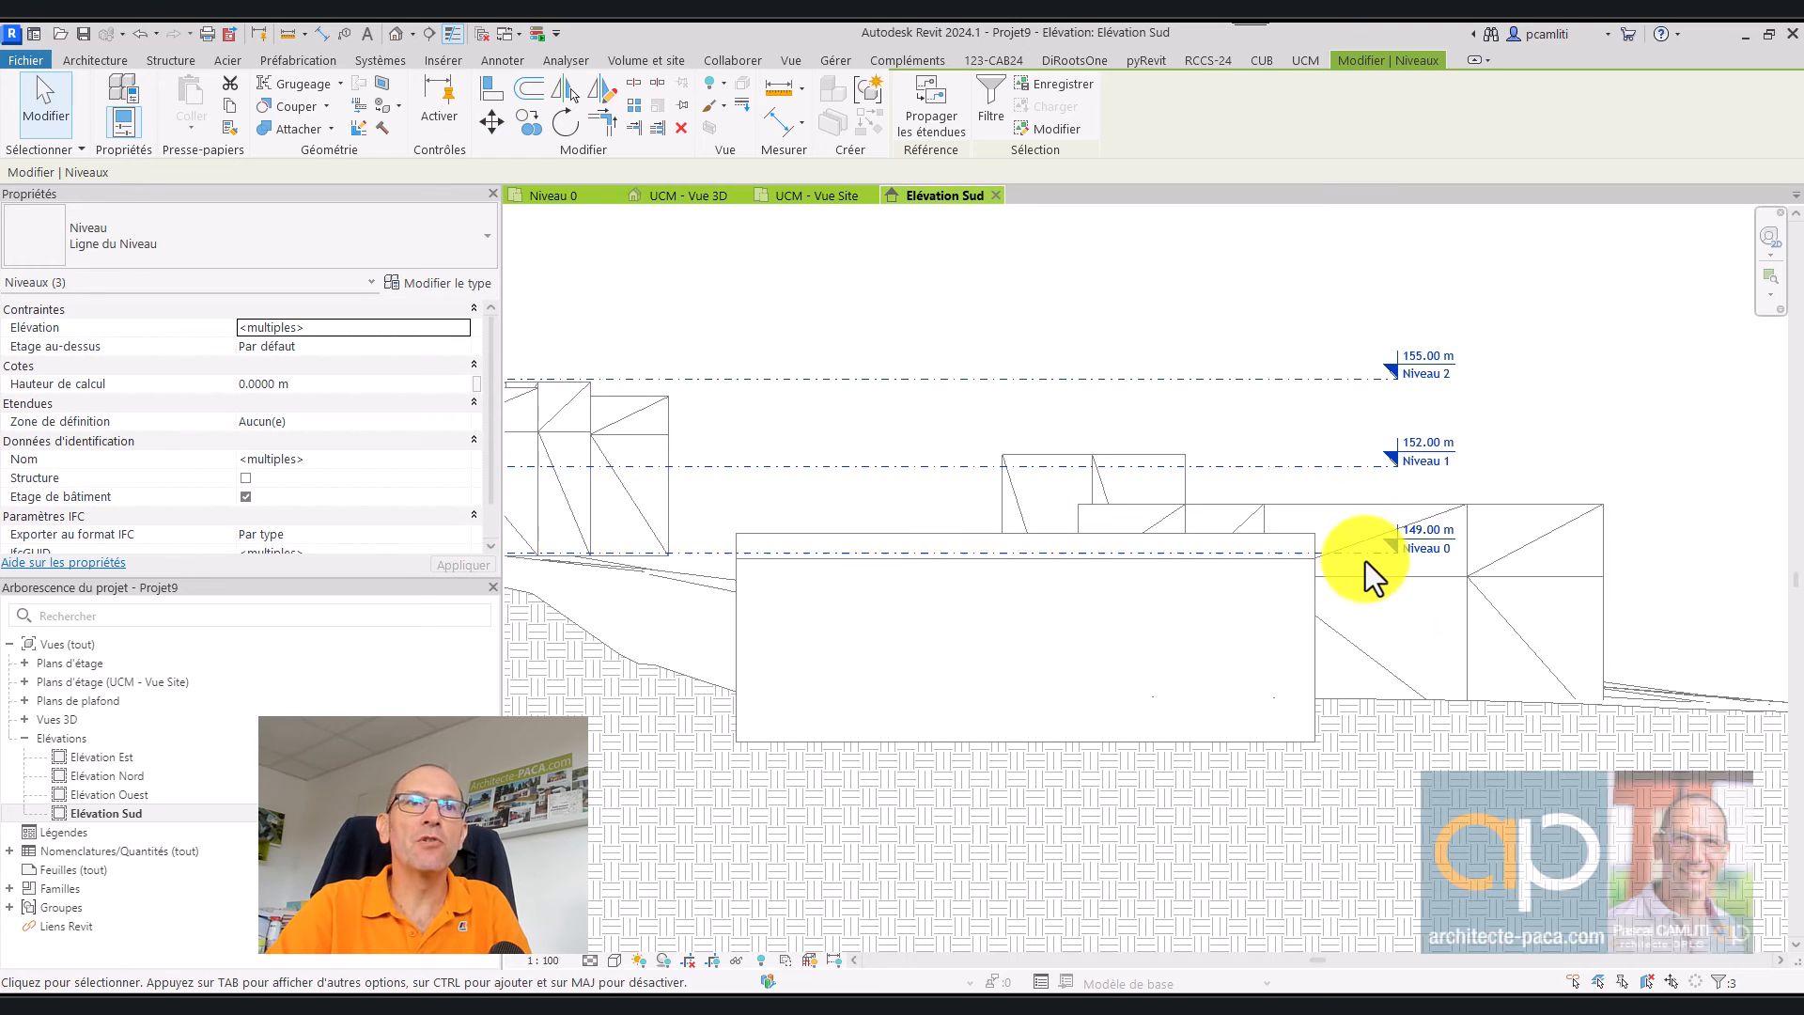
Step: Move the three levels together to align Niveau 0 with the neighbouring building's base corner at 148.90 m, and deselect them
{"action": "middle_click_drag", "start_coordinate": [737, 592], "coordinate": [845, 576]}
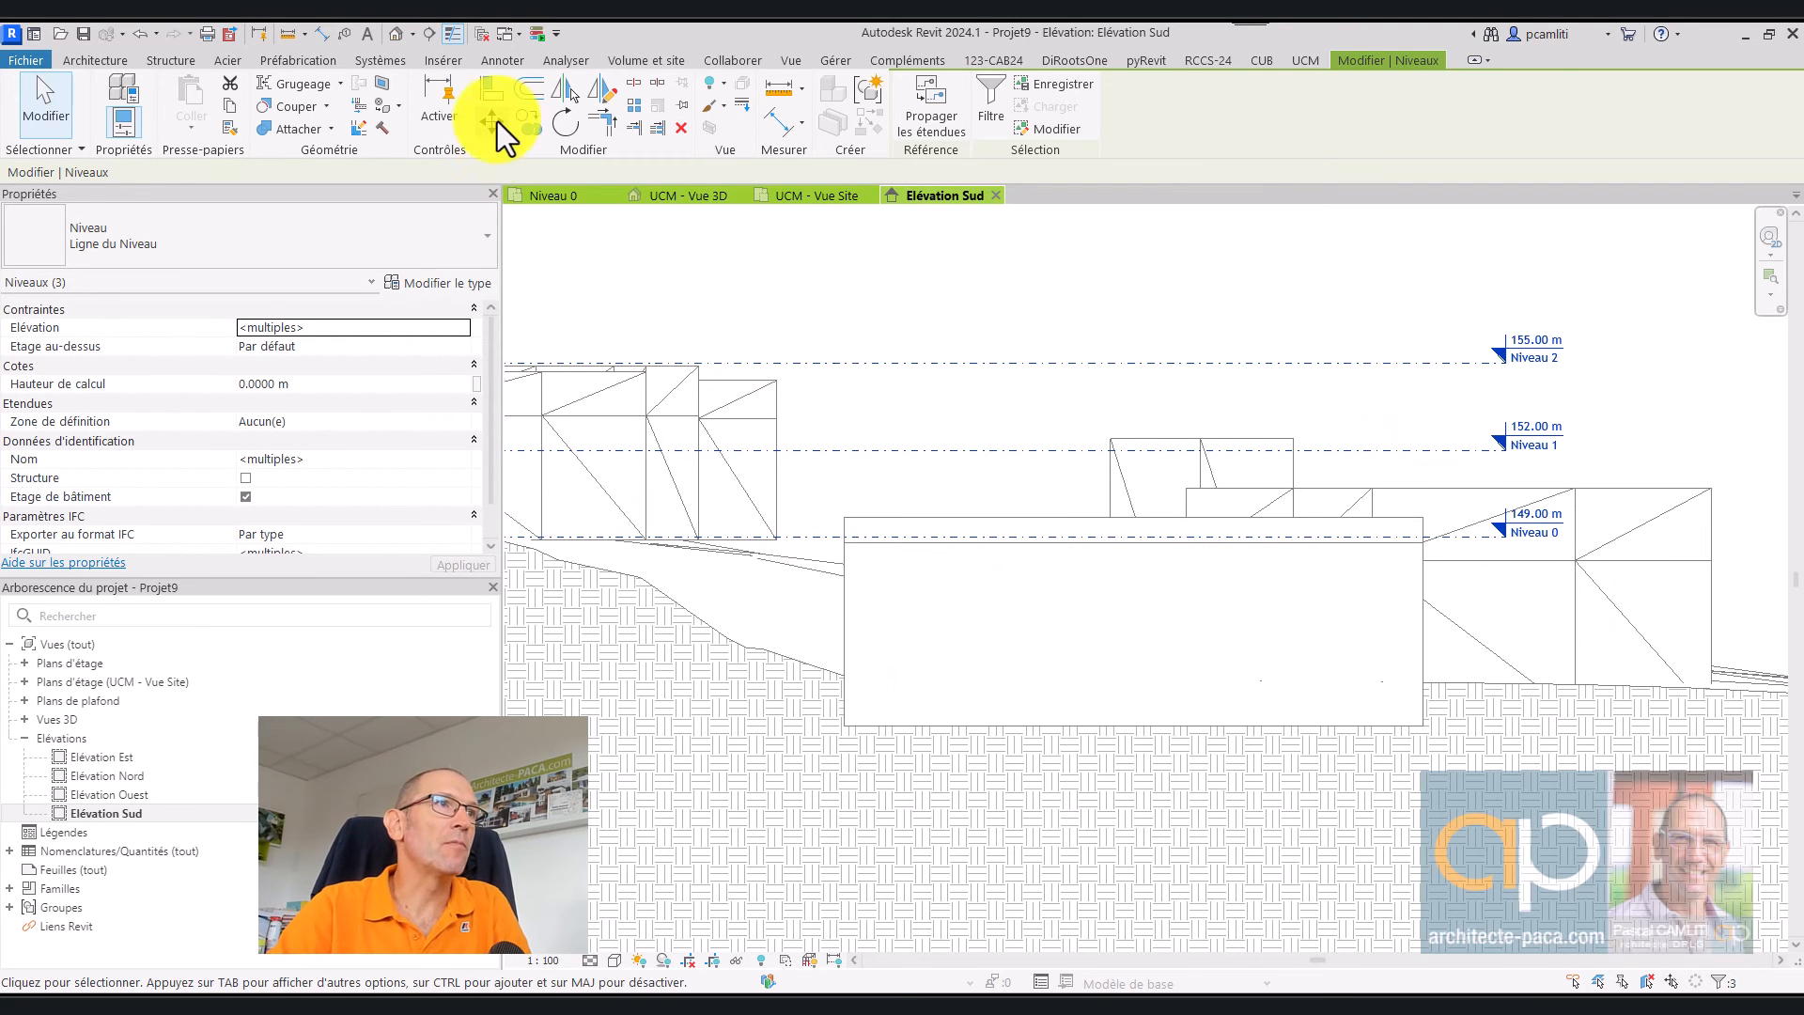
{"action": "left_click", "coordinate": [491, 122]}
{"action": "scroll", "coordinate": [805, 518], "scroll_direction": "up", "scroll_amount": 2}
{"action": "left_click", "coordinate": [753, 551]}
{"action": "scroll", "coordinate": [753, 553], "scroll_direction": "up", "scroll_amount": 2}
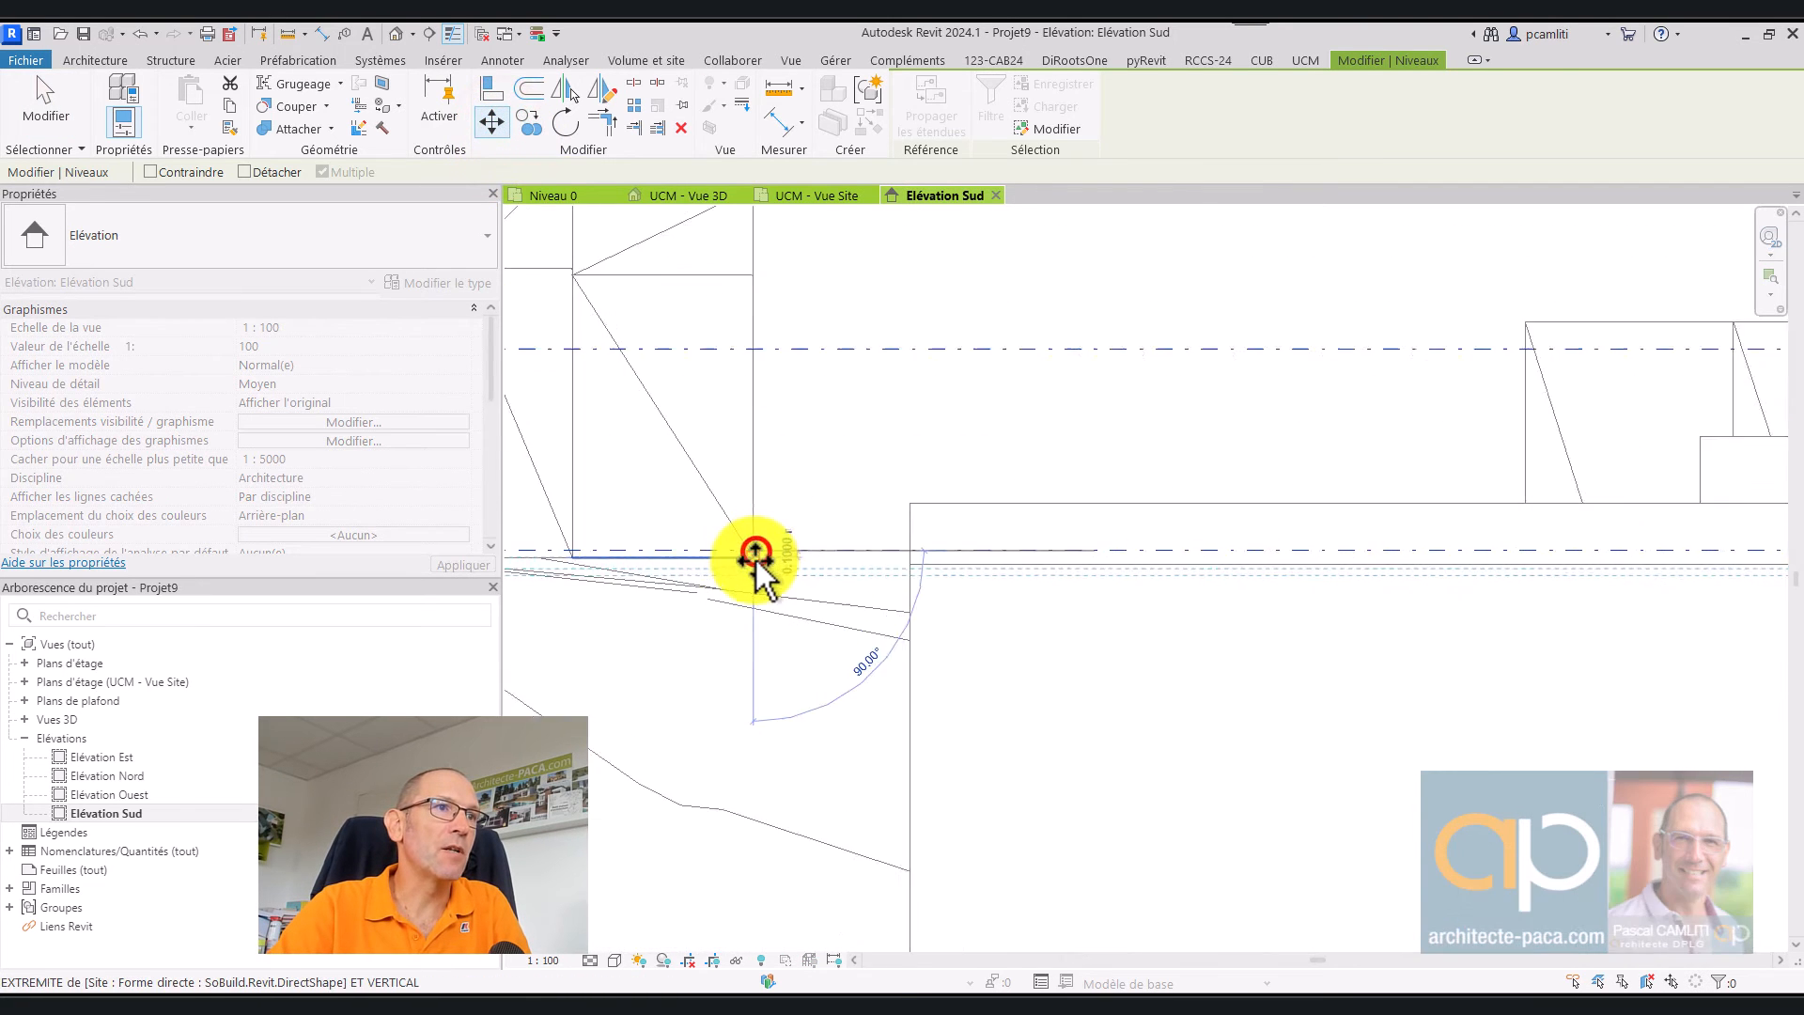
{"action": "left_click", "coordinate": [752, 554]}
{"action": "scroll", "coordinate": [814, 541], "scroll_direction": "down", "scroll_amount": 4}
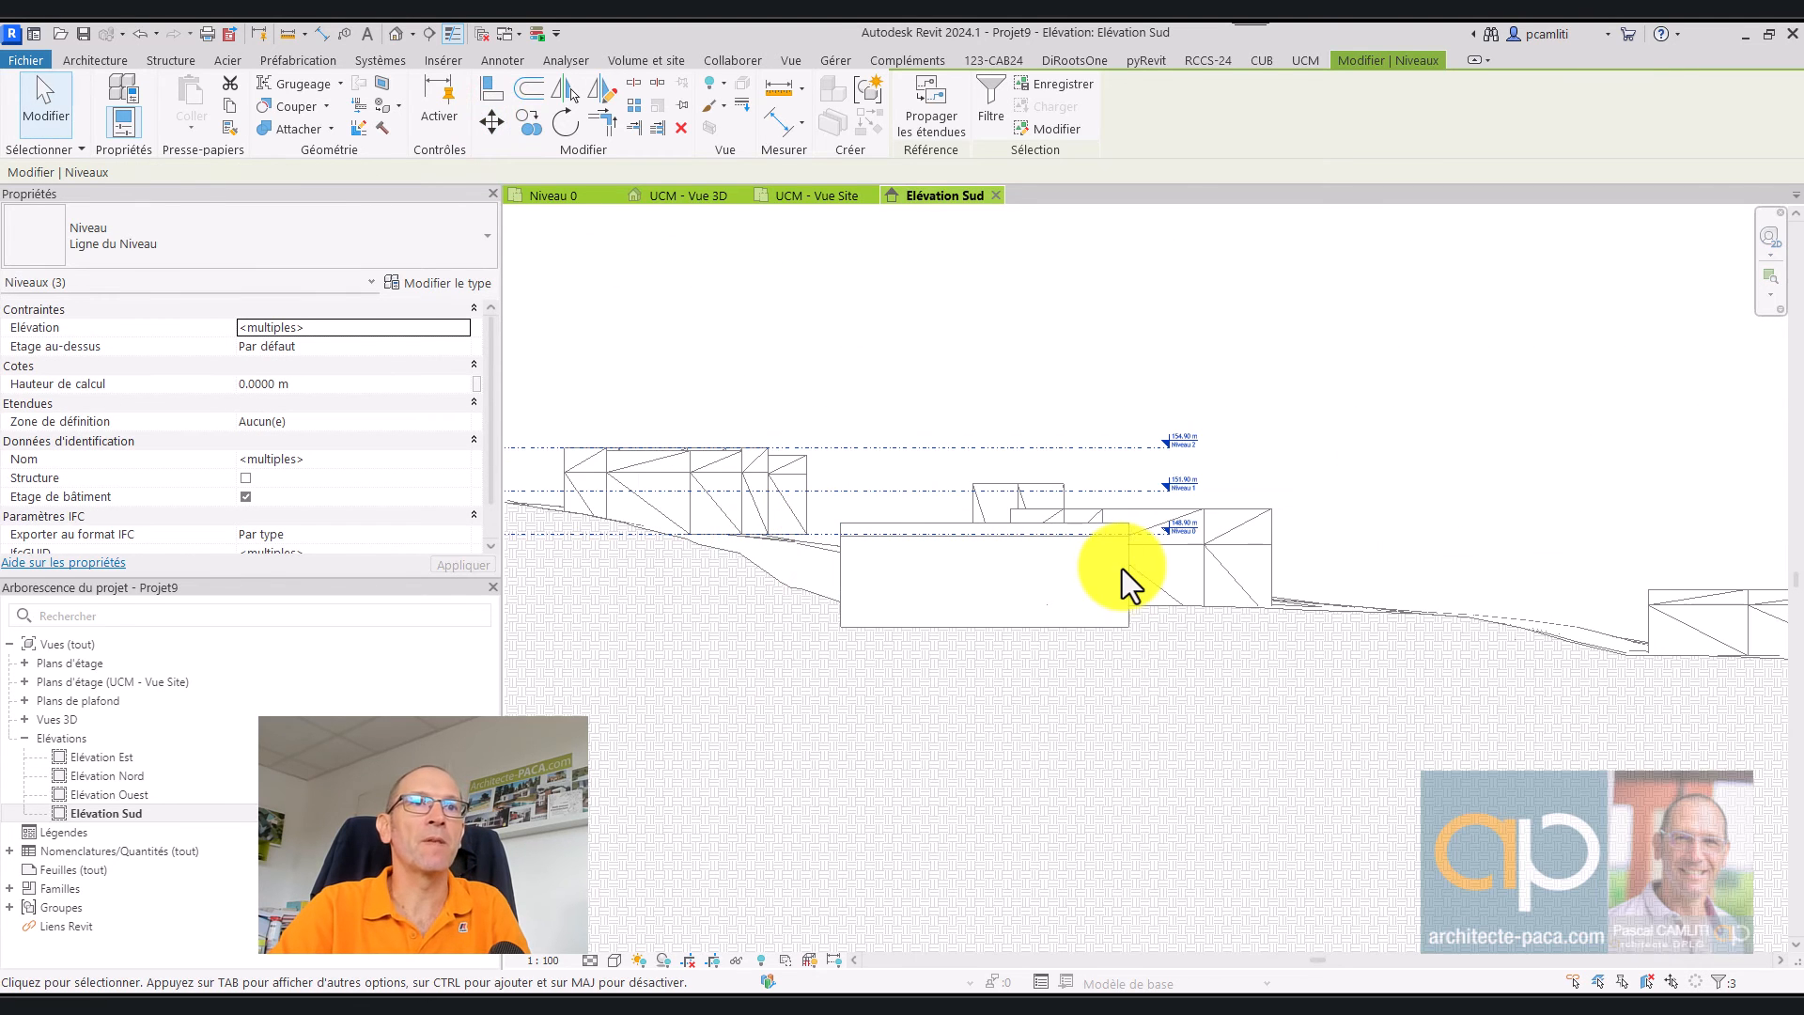
{"action": "scroll", "coordinate": [1206, 524], "scroll_direction": "up", "scroll_amount": 2}
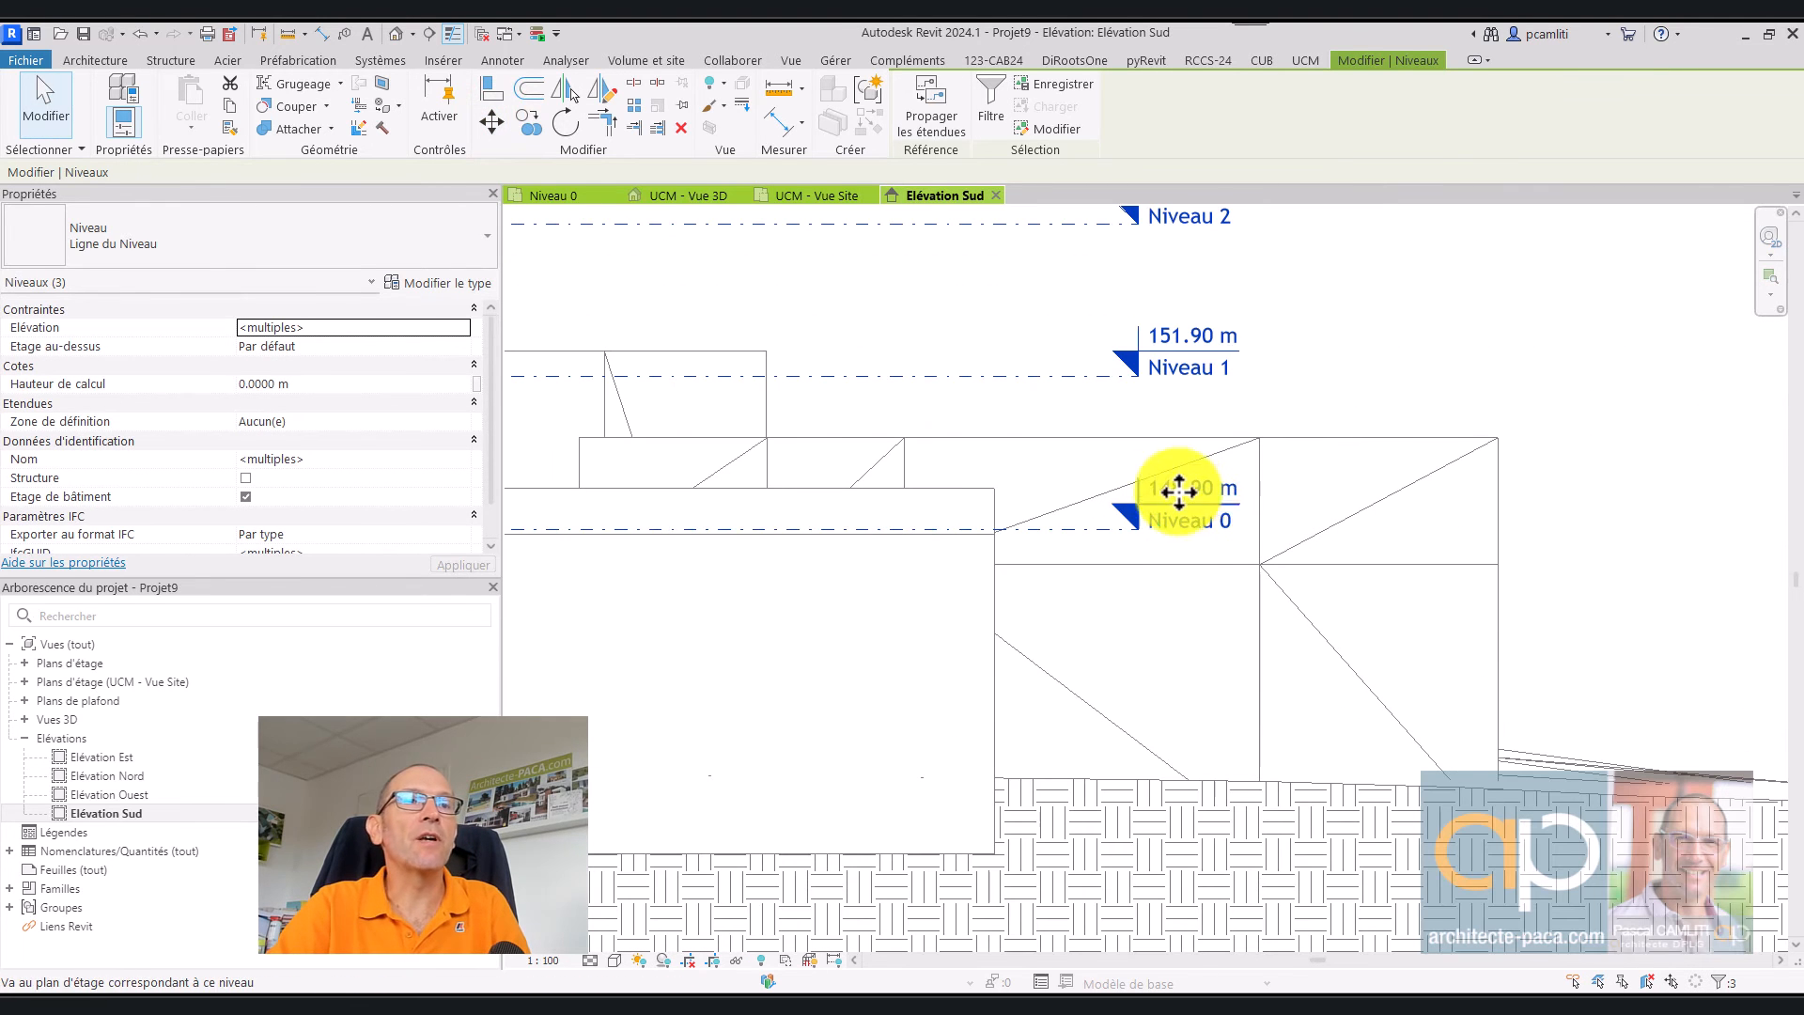
{"action": "scroll", "coordinate": [1362, 419], "scroll_direction": "down", "scroll_amount": 4}
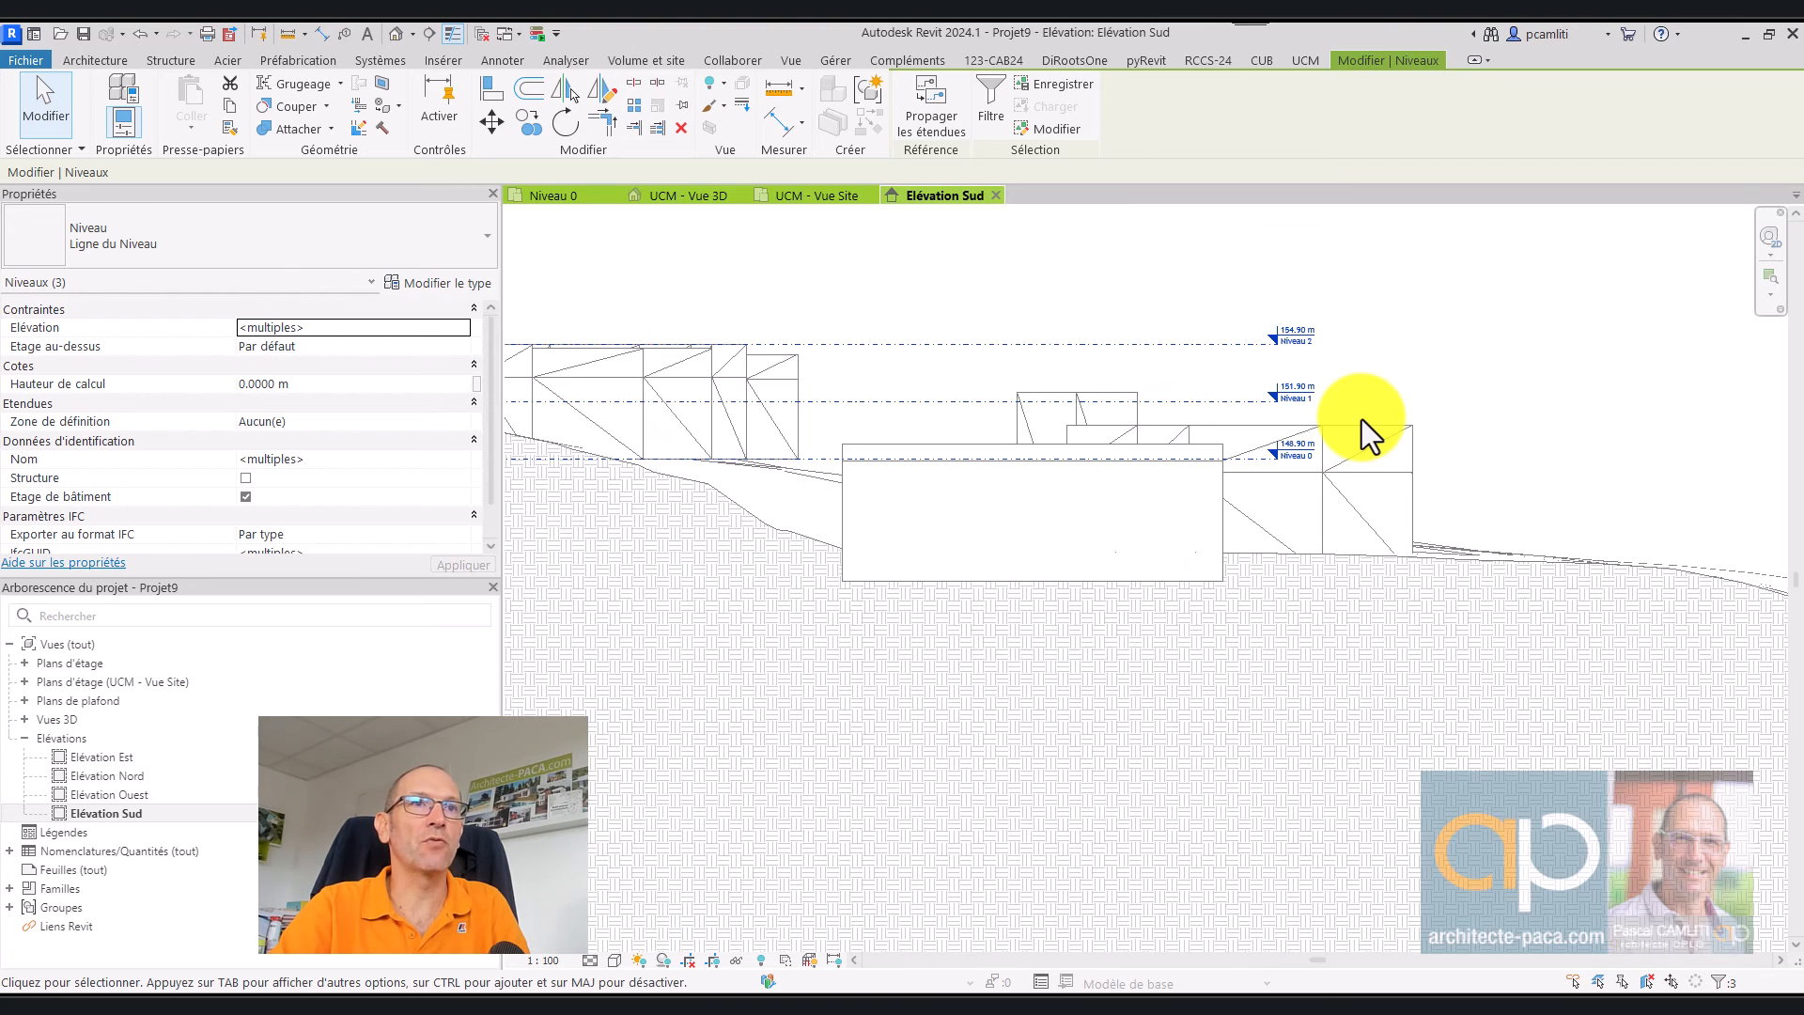
{"action": "left_click", "coordinate": [1434, 382]}
{"action": "scroll", "coordinate": [1434, 381], "scroll_direction": "down", "scroll_amount": 2}
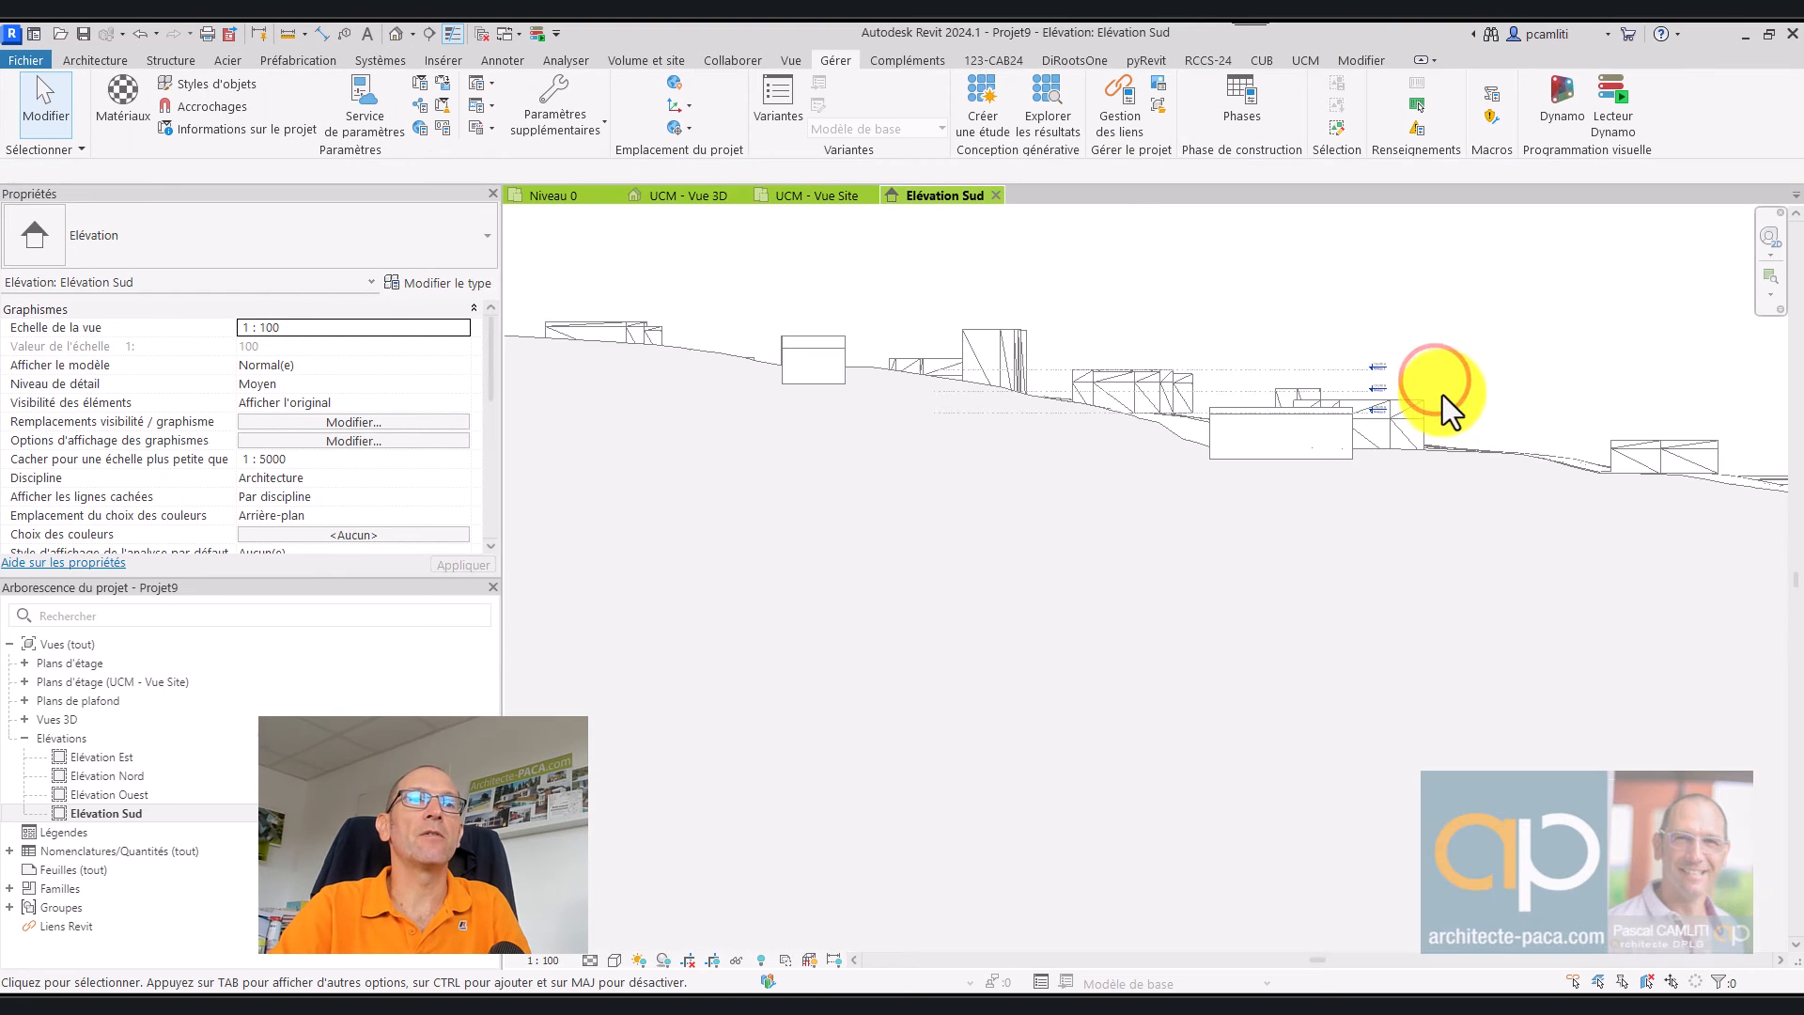
Step: Turn on the visibility of the project base point (Point de base du projet, under Site) in the Elévation Sud view
{"action": "middle_click_drag", "start_coordinate": [1438, 407], "coordinate": [1316, 399]}
{"action": "scroll", "coordinate": [1316, 475], "scroll_direction": "down", "scroll_amount": 2}
{"action": "scroll", "coordinate": [1126, 408], "scroll_direction": "up", "scroll_amount": 3}
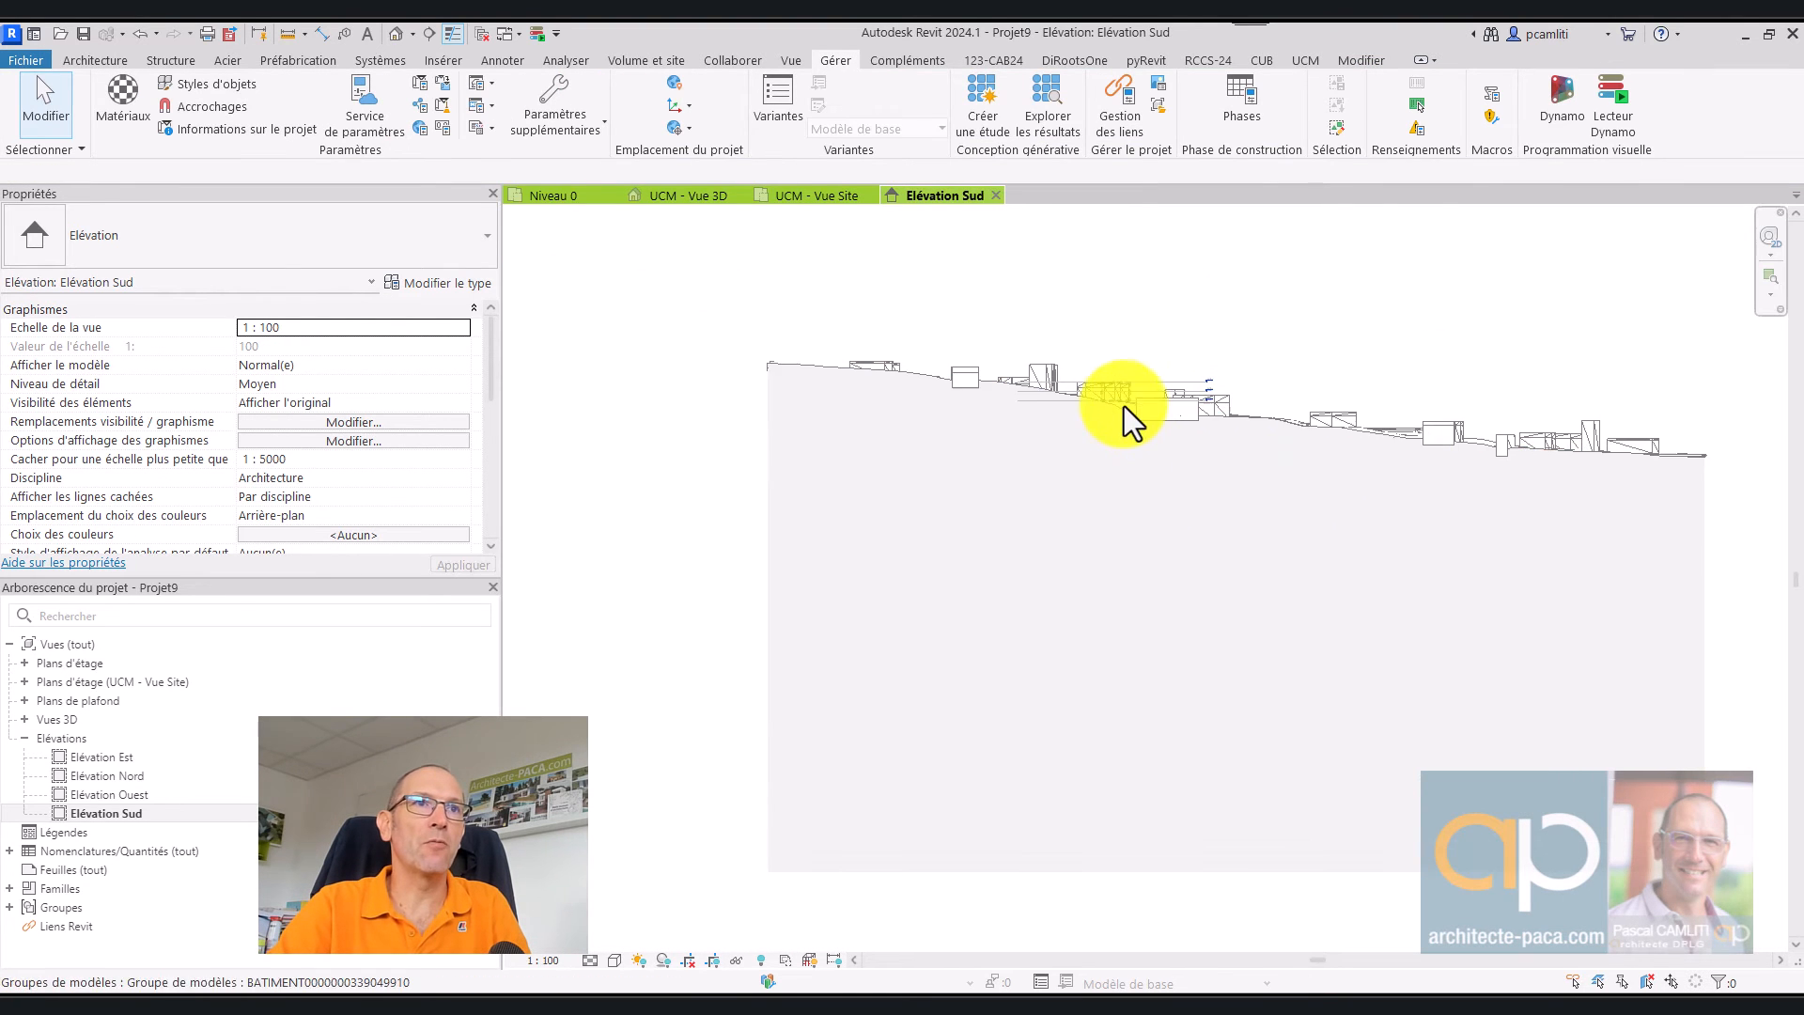
{"action": "scroll", "coordinate": [1142, 397], "scroll_direction": "down", "scroll_amount": 4}
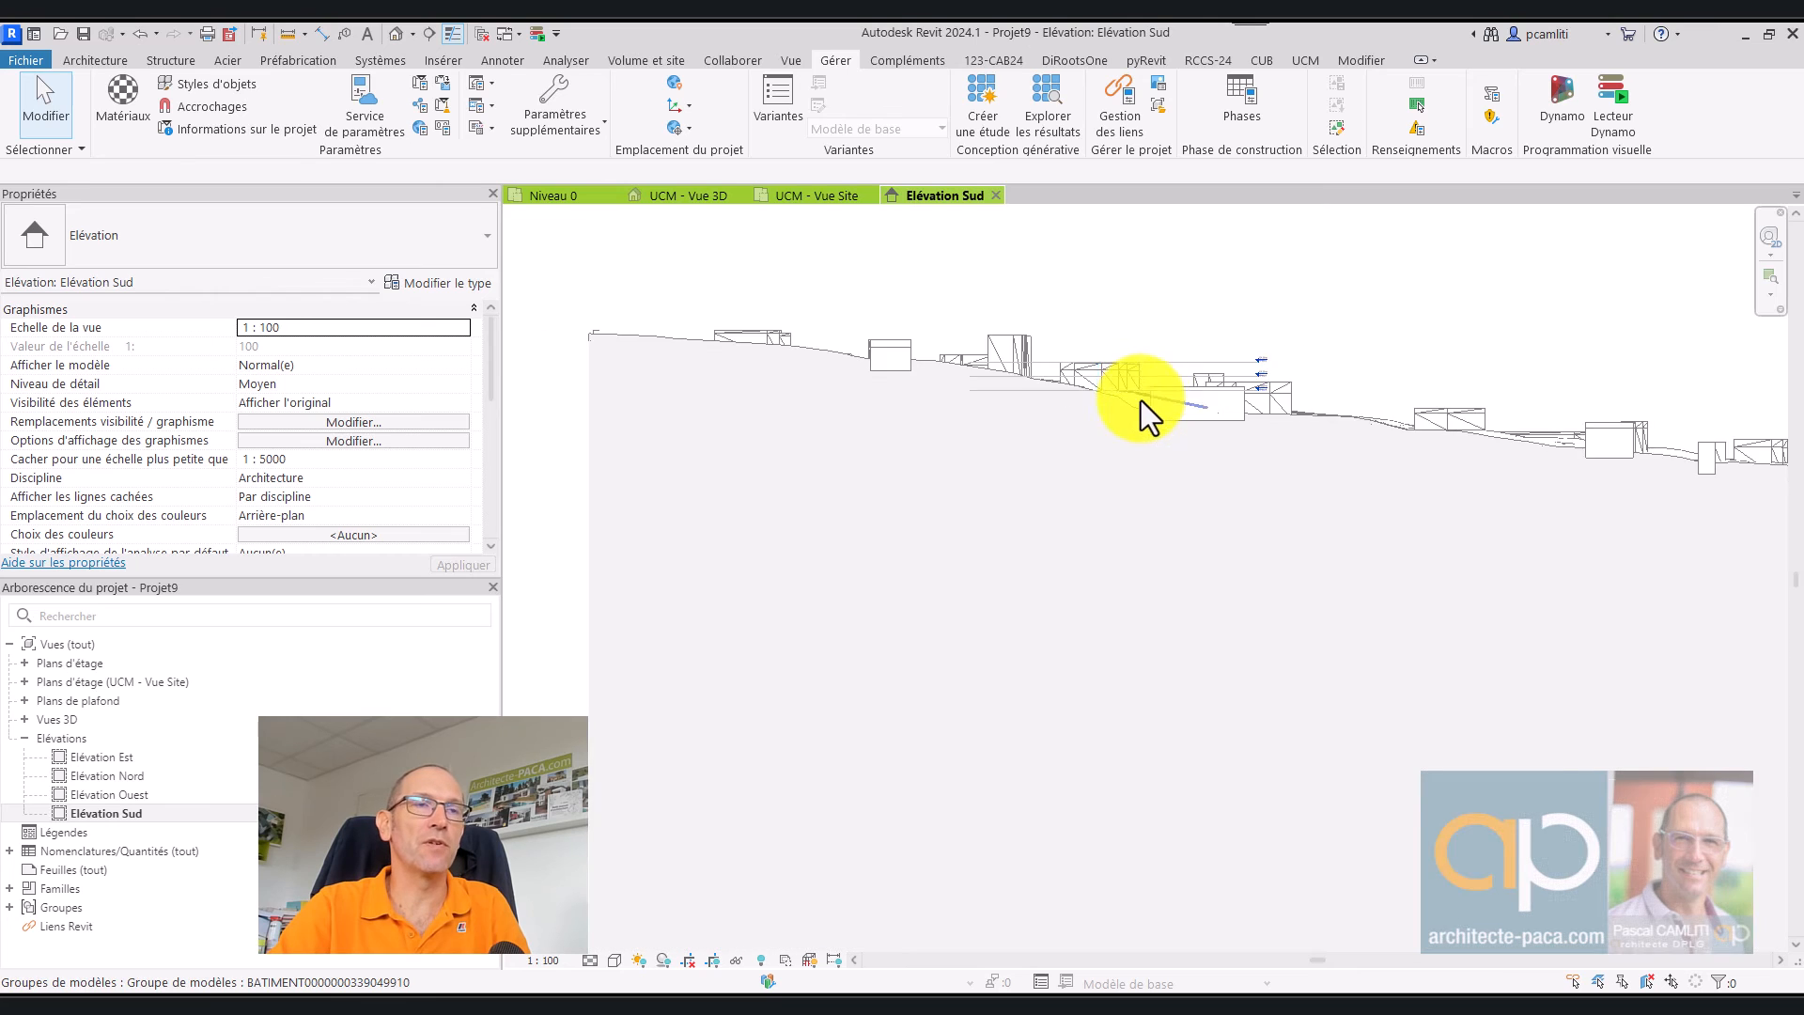
{"action": "key", "text": "v"}
{"action": "key", "text": "g"}
{"action": "left_click", "coordinate": [848, 564]}
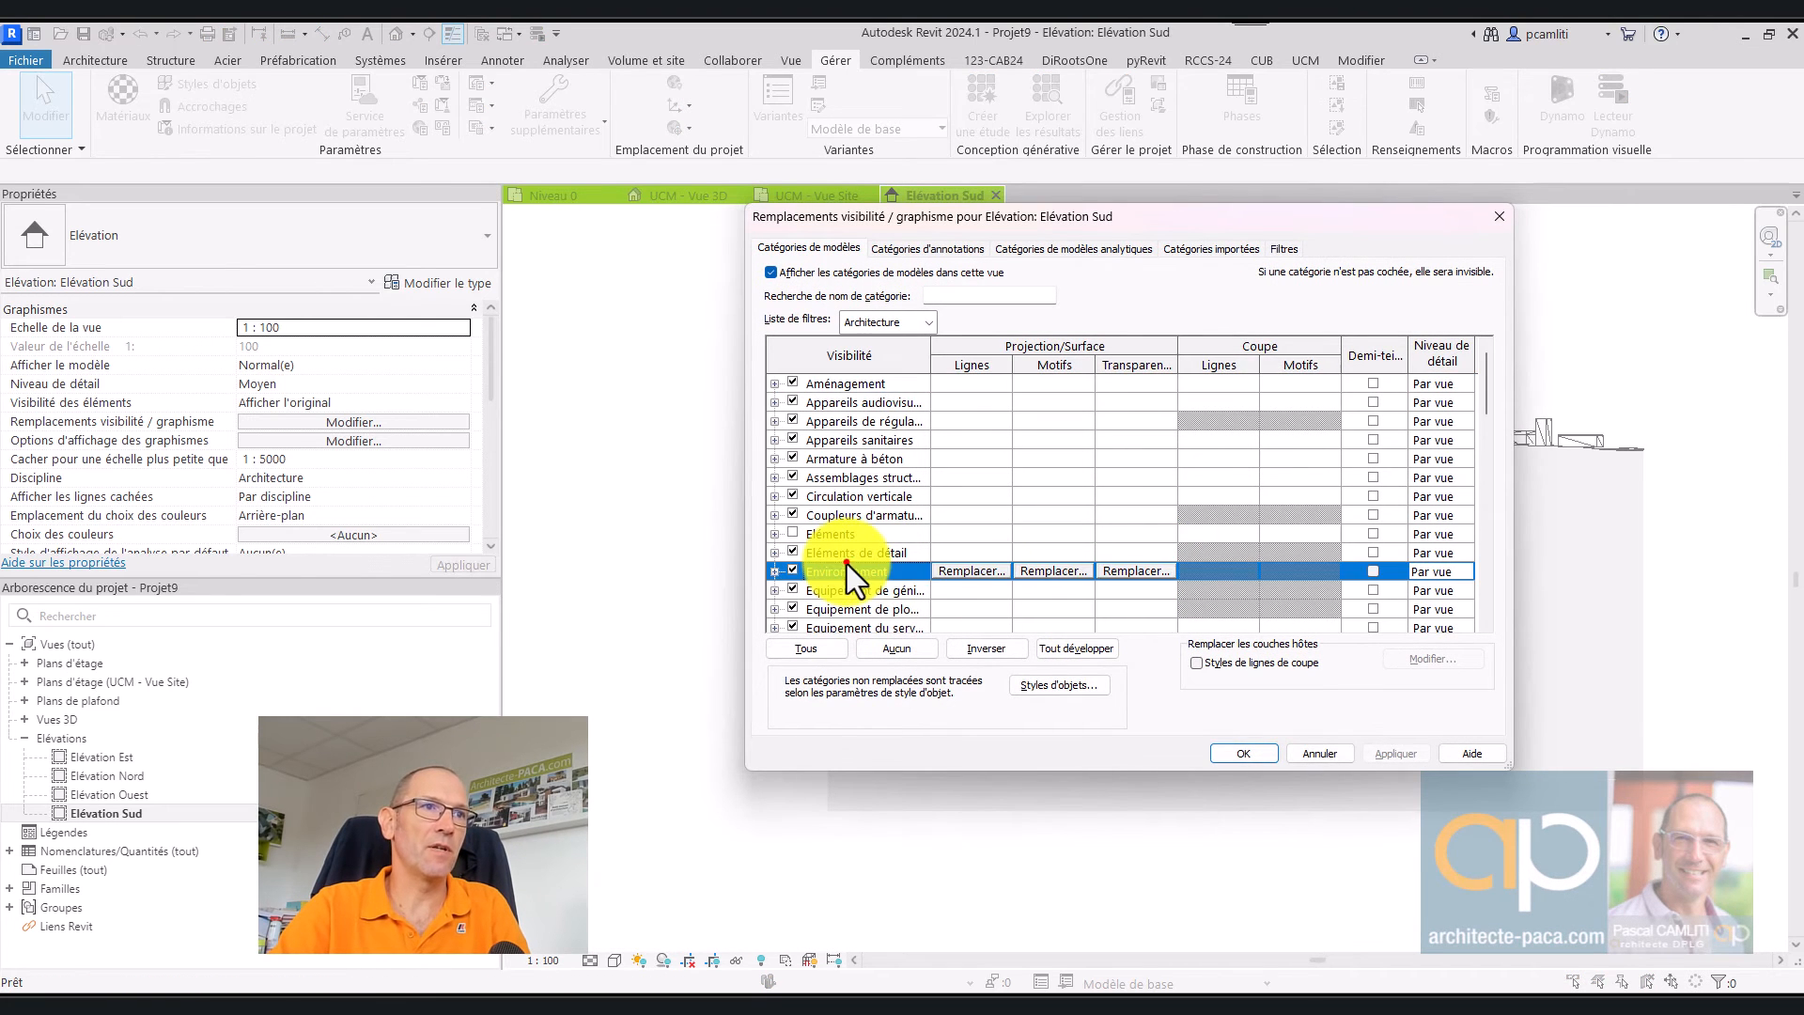
{"action": "scroll", "coordinate": [819, 599], "scroll_direction": "down", "scroll_amount": 1}
{"action": "left_click", "coordinate": [774, 553]}
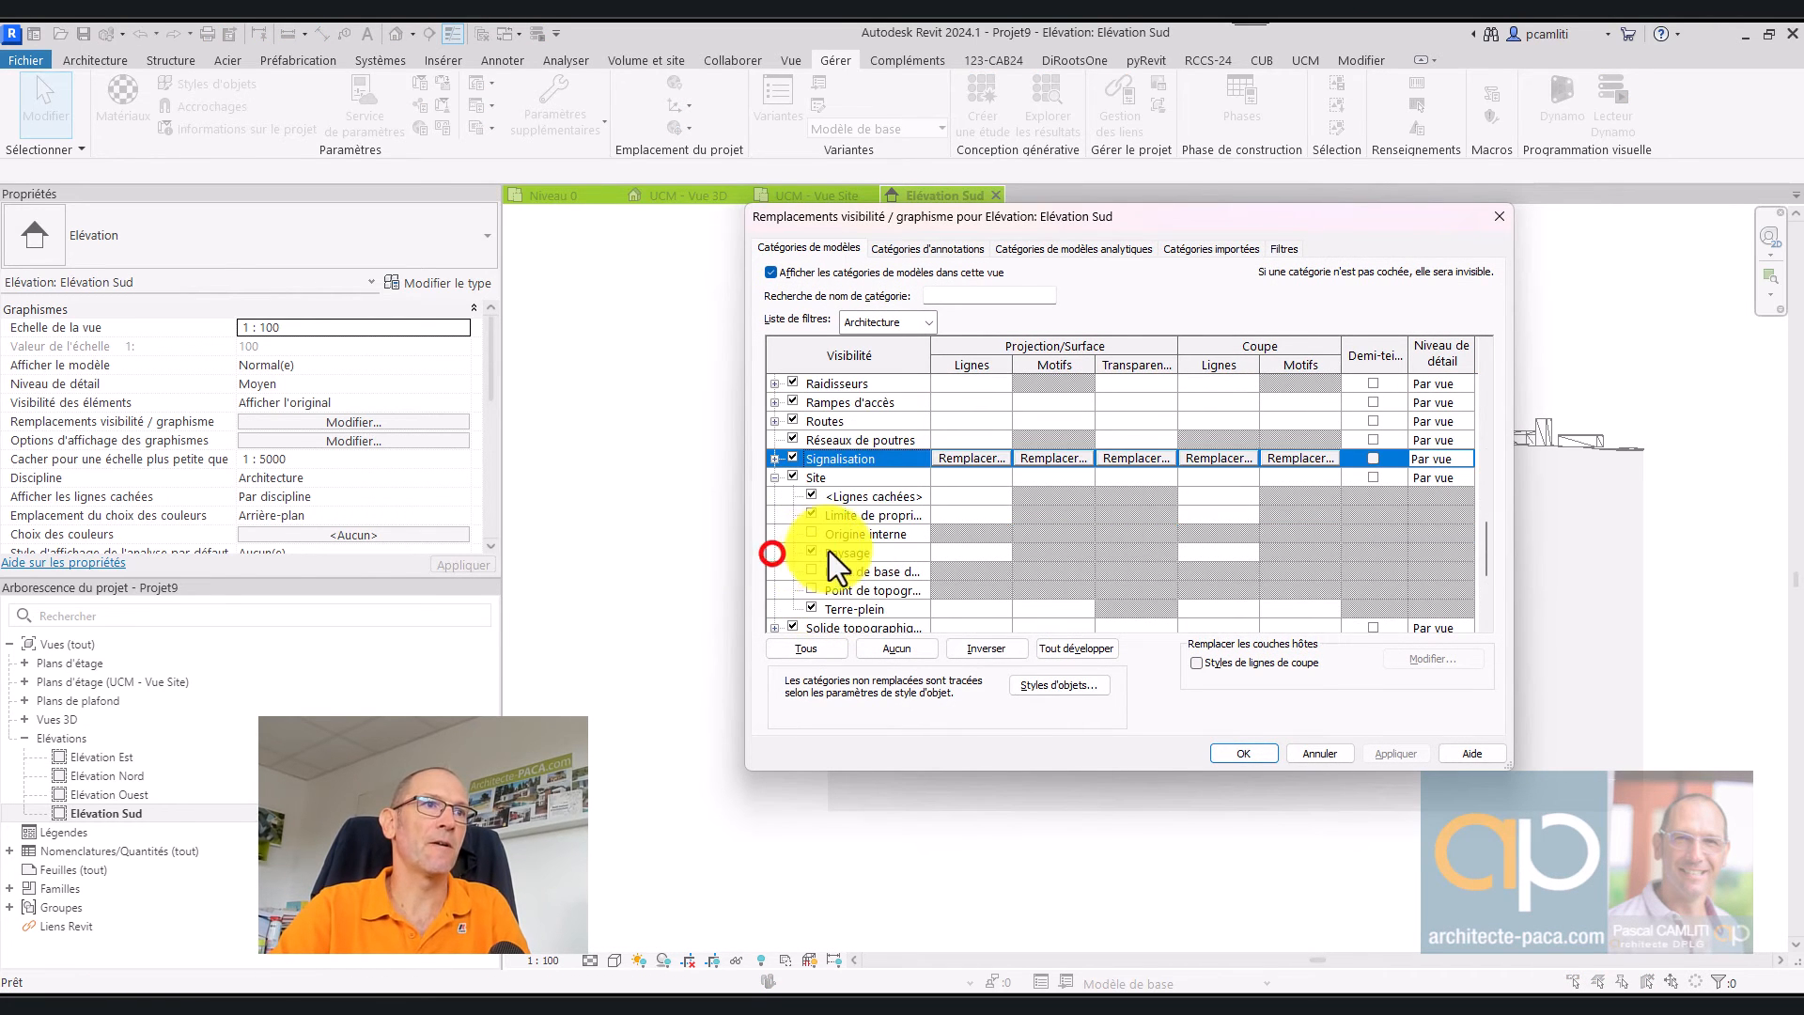
{"action": "left_click", "coordinate": [812, 571]}
{"action": "left_click", "coordinate": [1396, 752]}
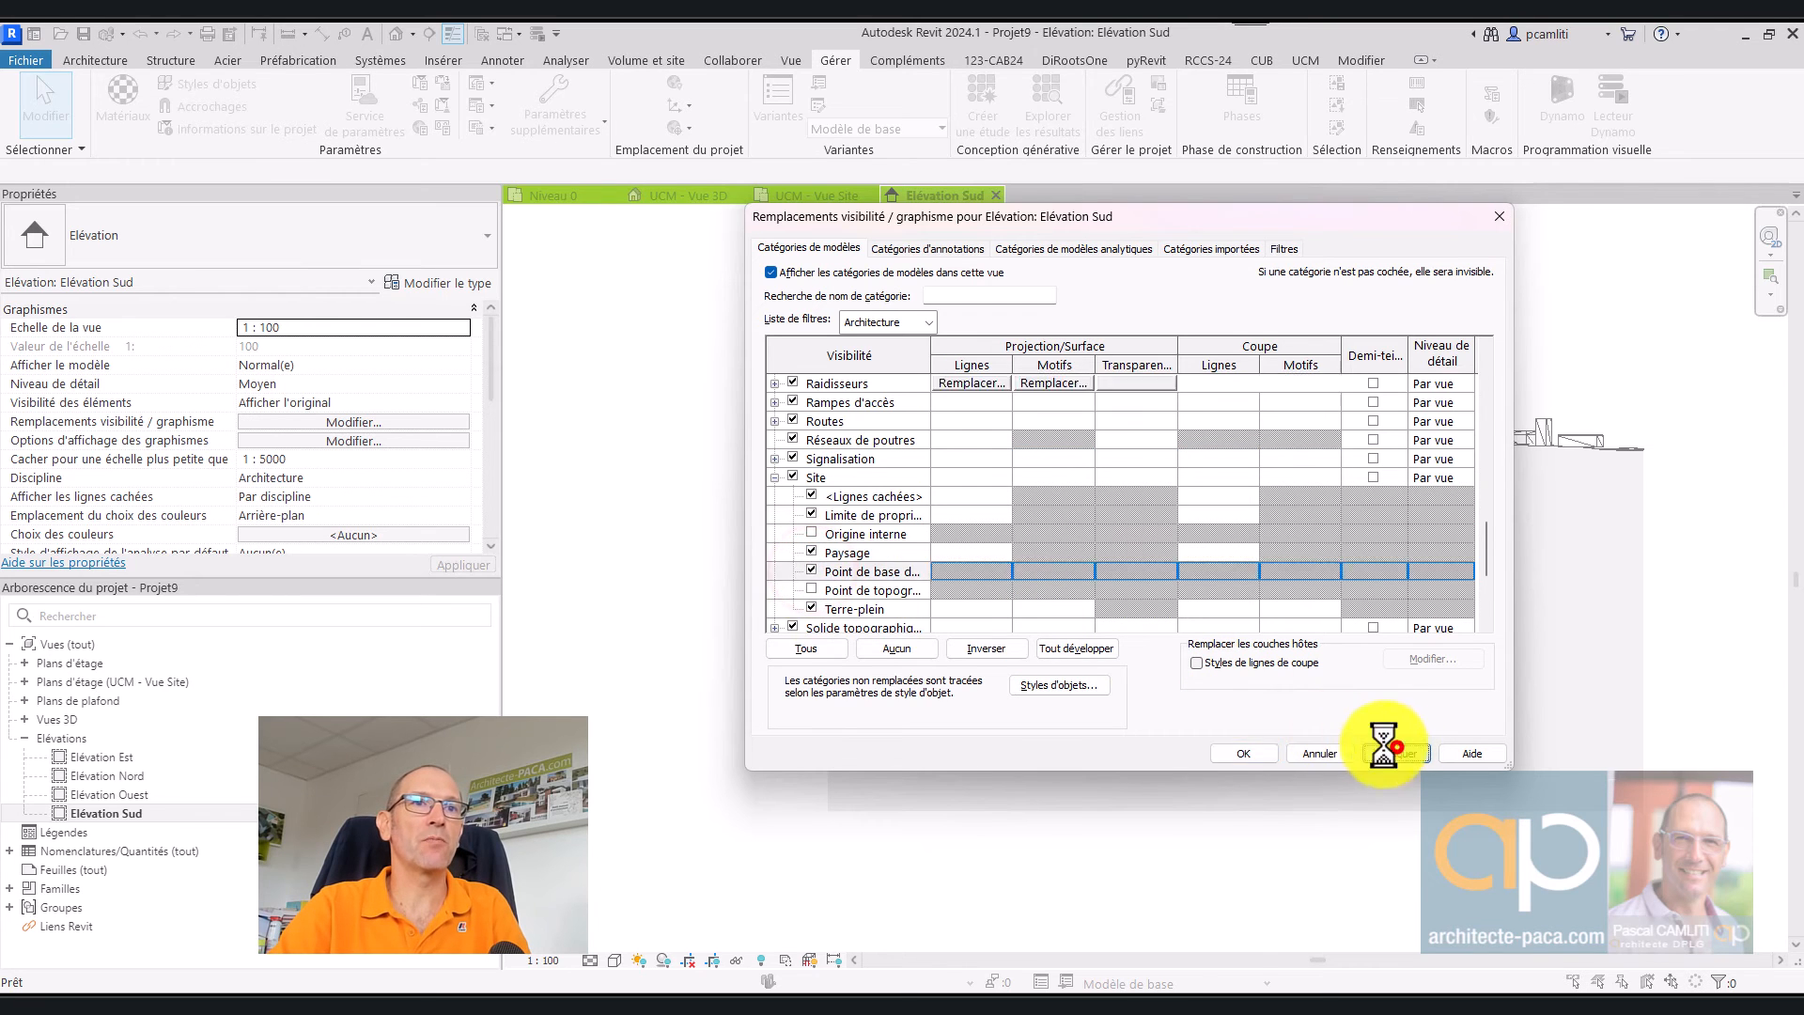
{"action": "left_click", "coordinate": [1271, 753]}
Step: Move the project base point up from the base of the terrain to Niveau 0, at elevation 148.90 m, and deselect it
{"action": "left_click", "coordinate": [1126, 803]}
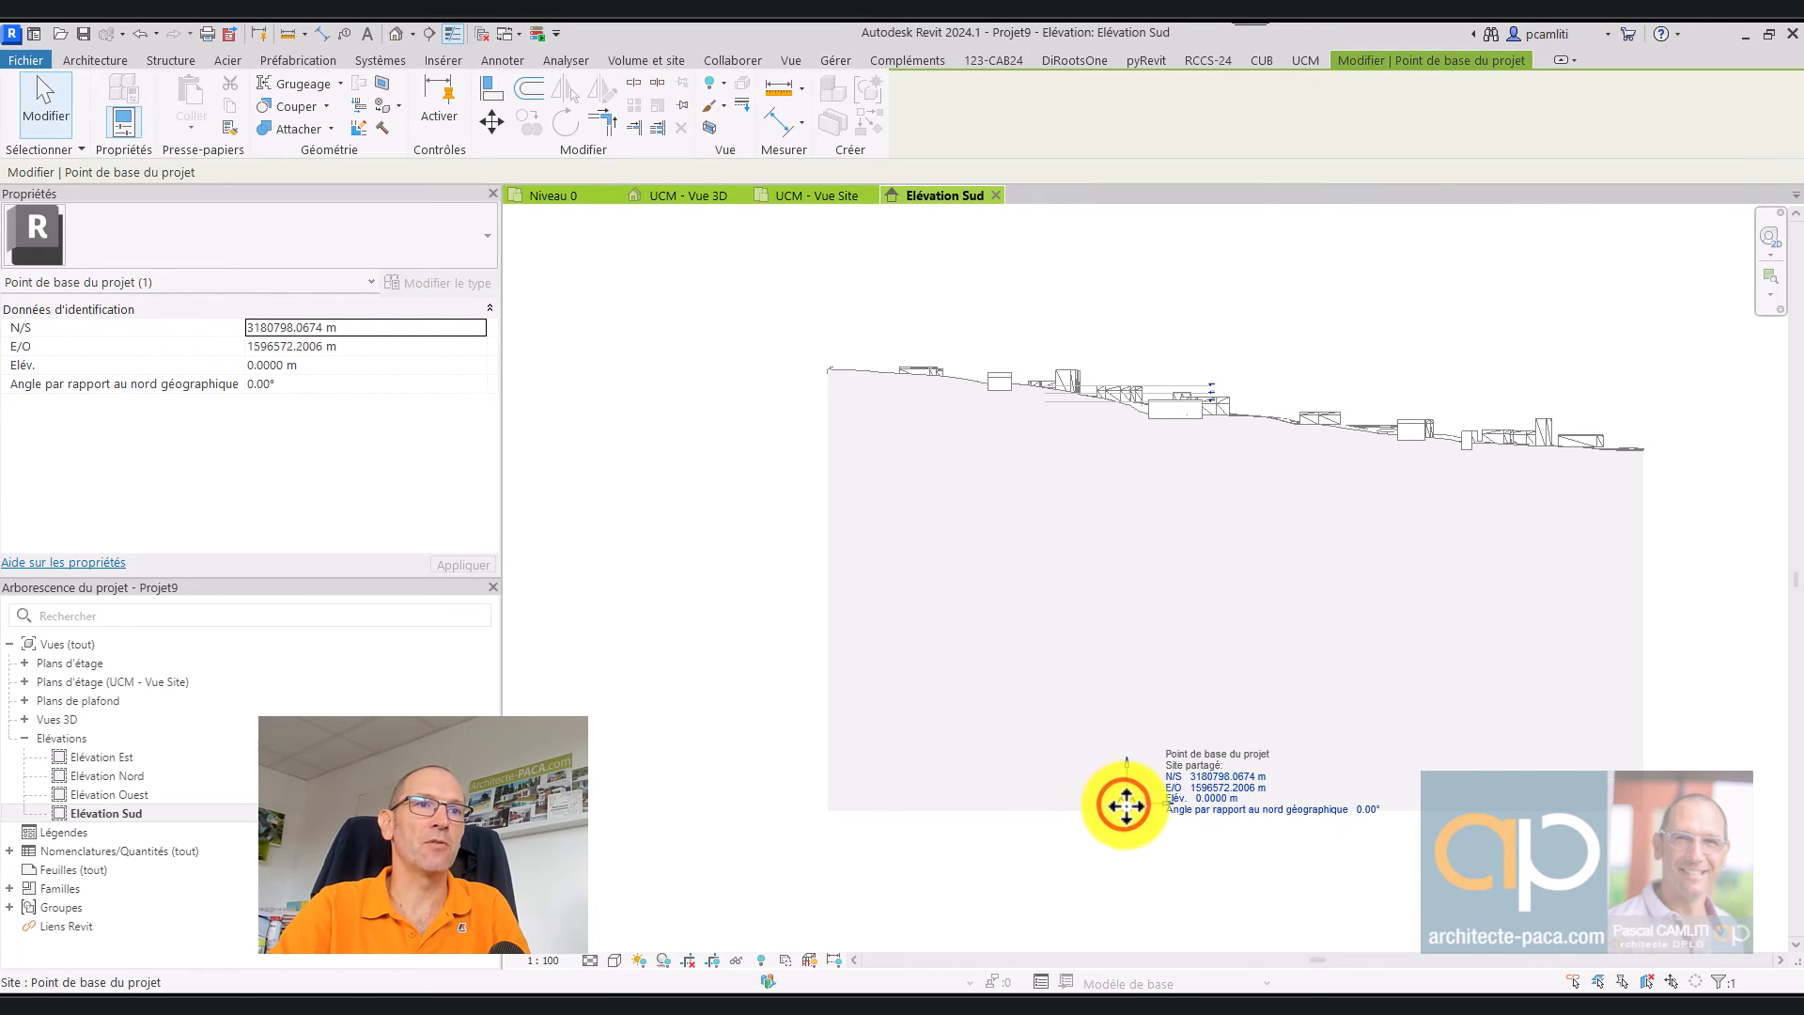
{"action": "scroll", "coordinate": [1125, 803], "scroll_direction": "up", "scroll_amount": 2}
{"action": "scroll", "coordinate": [1125, 804], "scroll_direction": "down", "scroll_amount": 2}
{"action": "left_click_drag", "start_coordinate": [1125, 804], "coordinate": [1109, 443]}
{"action": "scroll", "coordinate": [1165, 496], "scroll_direction": "up", "scroll_amount": 3}
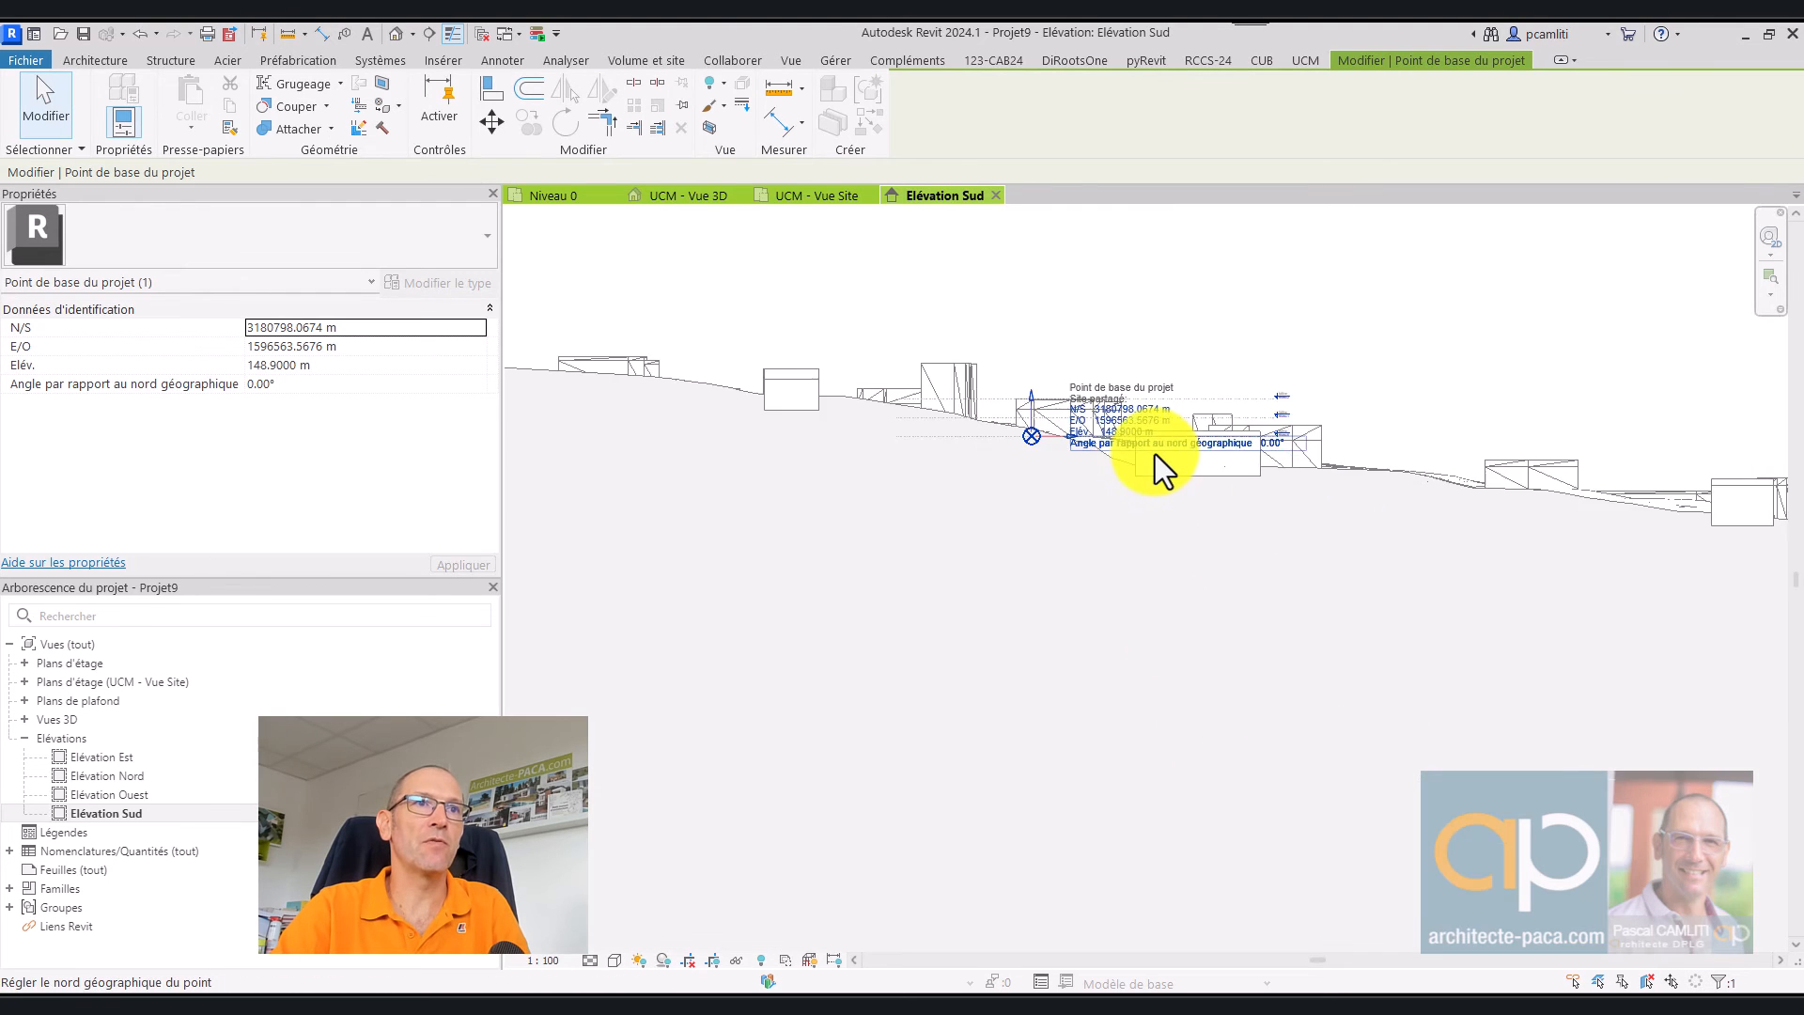
{"action": "scroll", "coordinate": [996, 441], "scroll_direction": "up", "scroll_amount": 2}
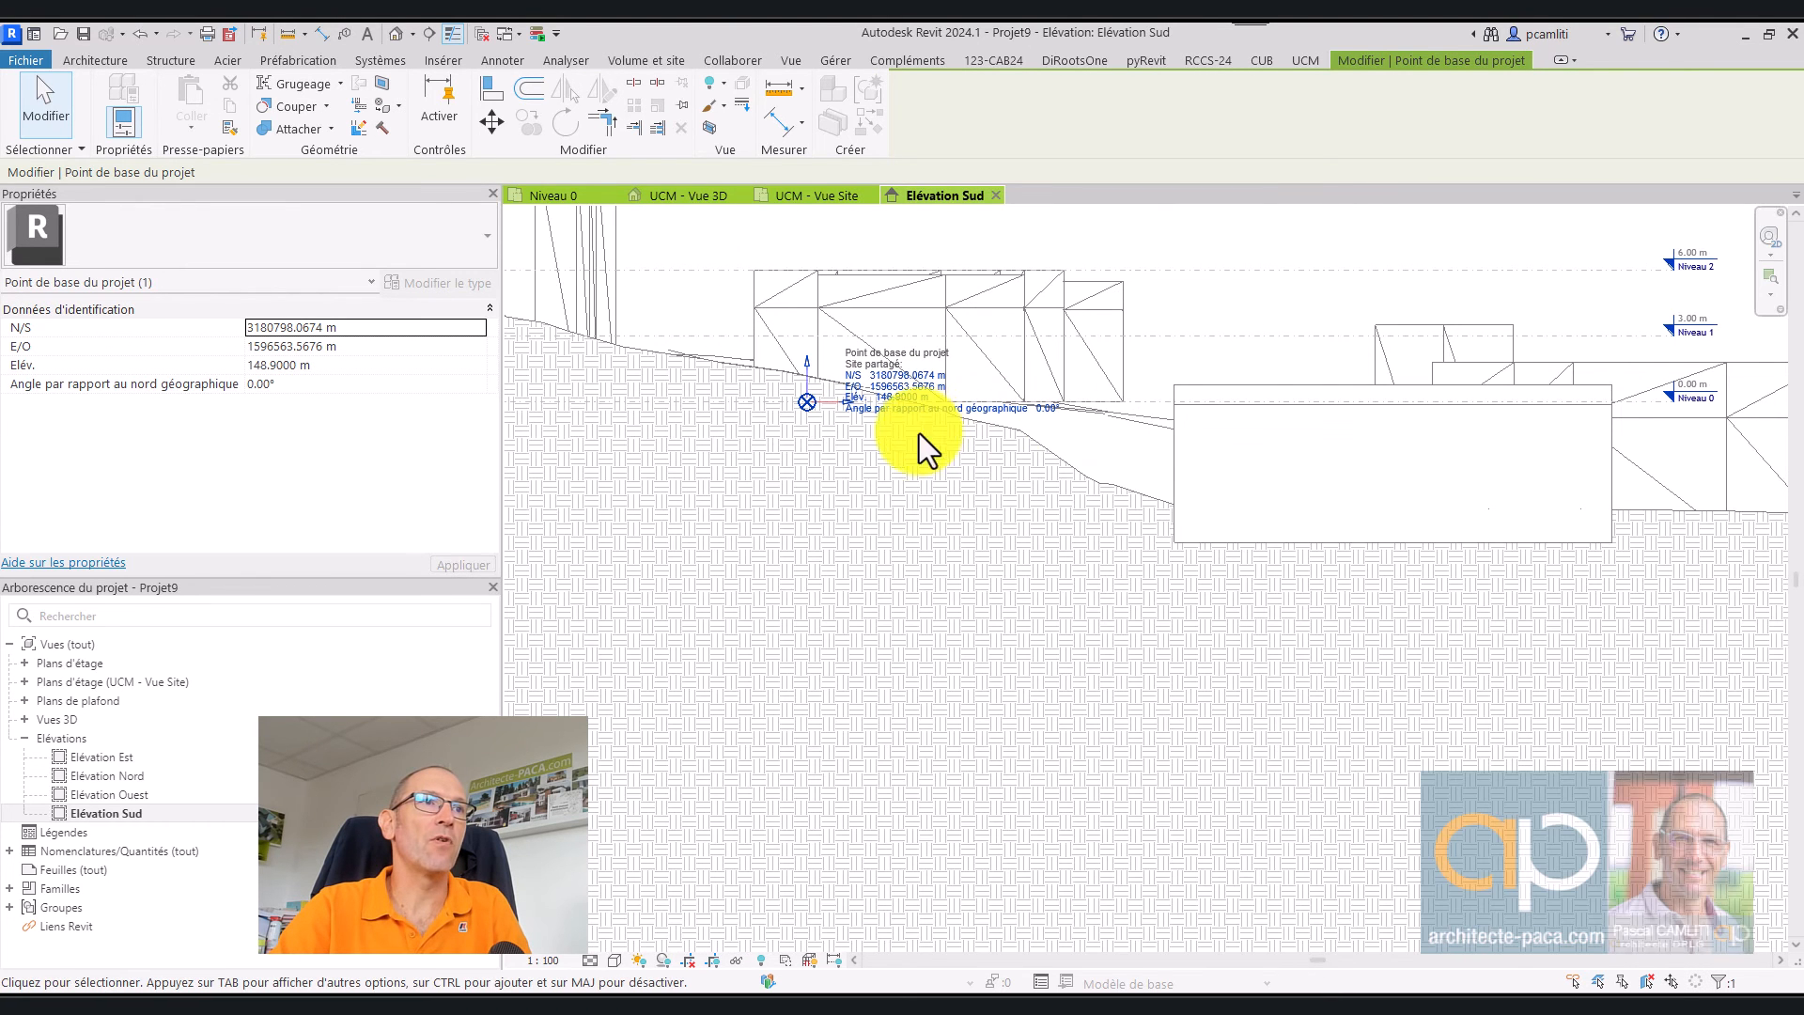
{"action": "left_click", "coordinate": [1172, 362]}
Step: Place a spot elevation (Cote d'élévation) with a leader on the Niveau 2 line, to the right of the neighbouring building
{"action": "middle_click_drag", "start_coordinate": [1232, 399], "coordinate": [1062, 556]}
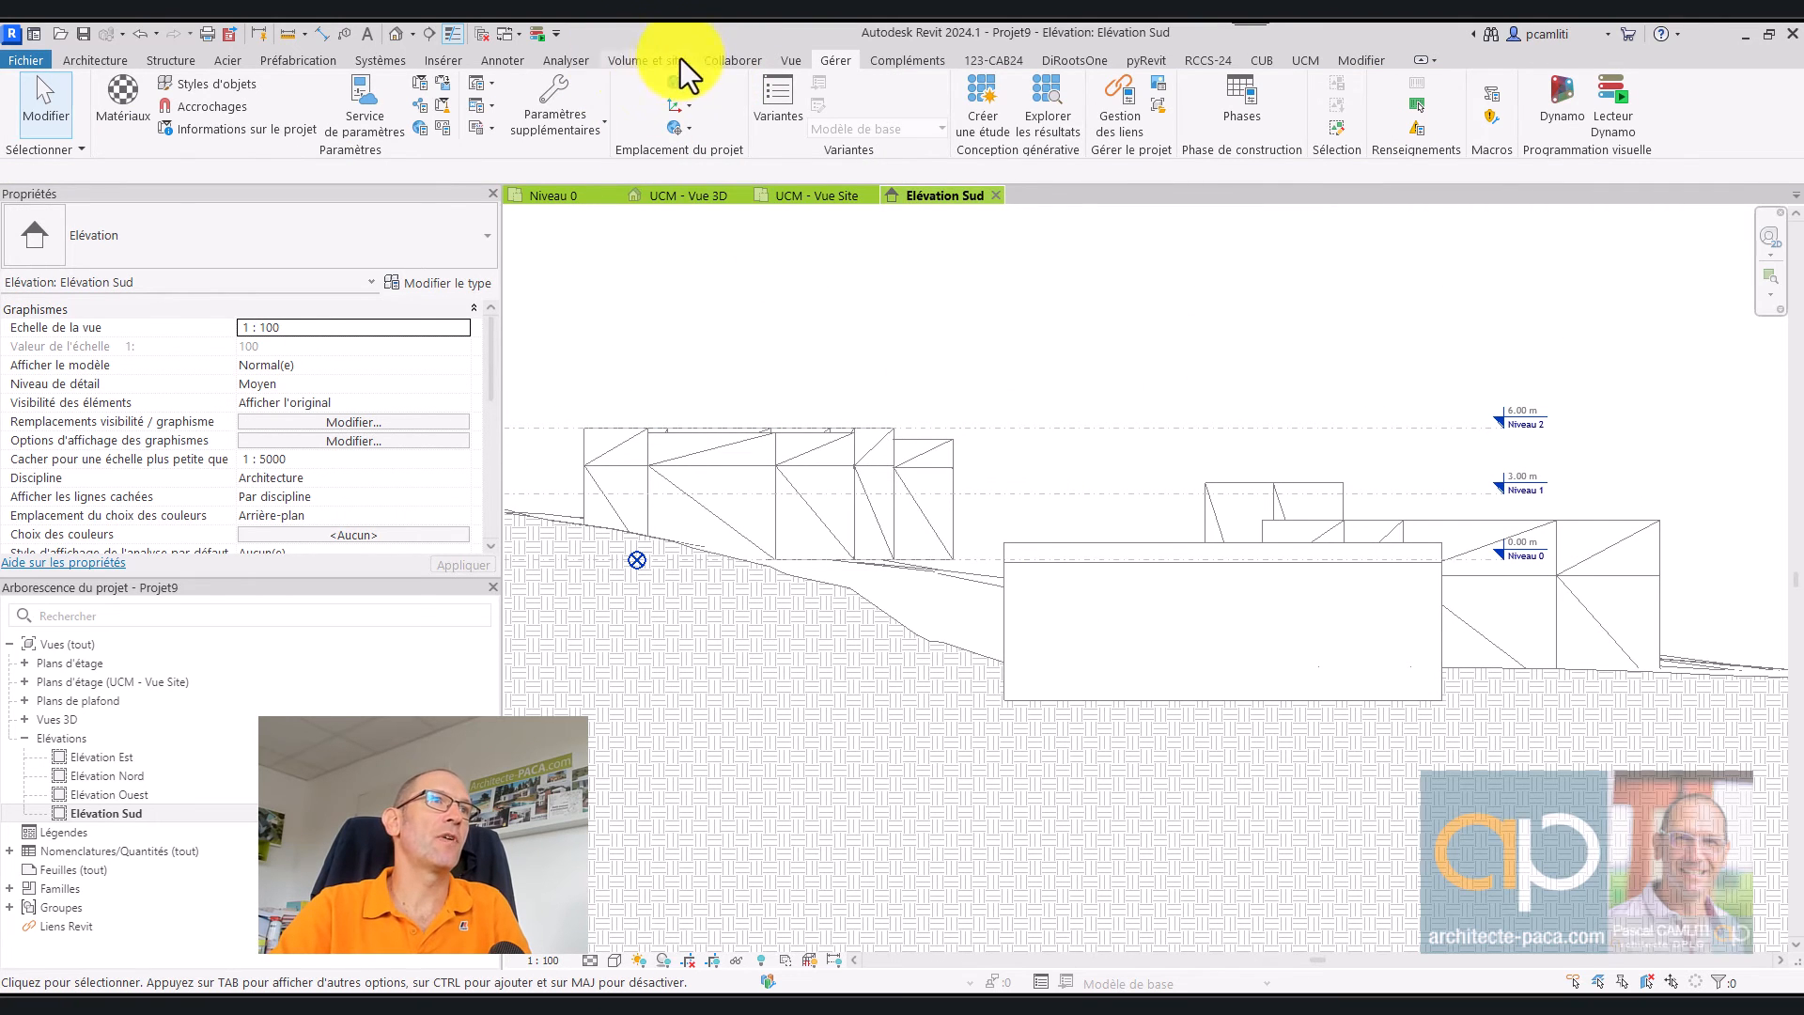
{"action": "left_click", "coordinate": [498, 60]}
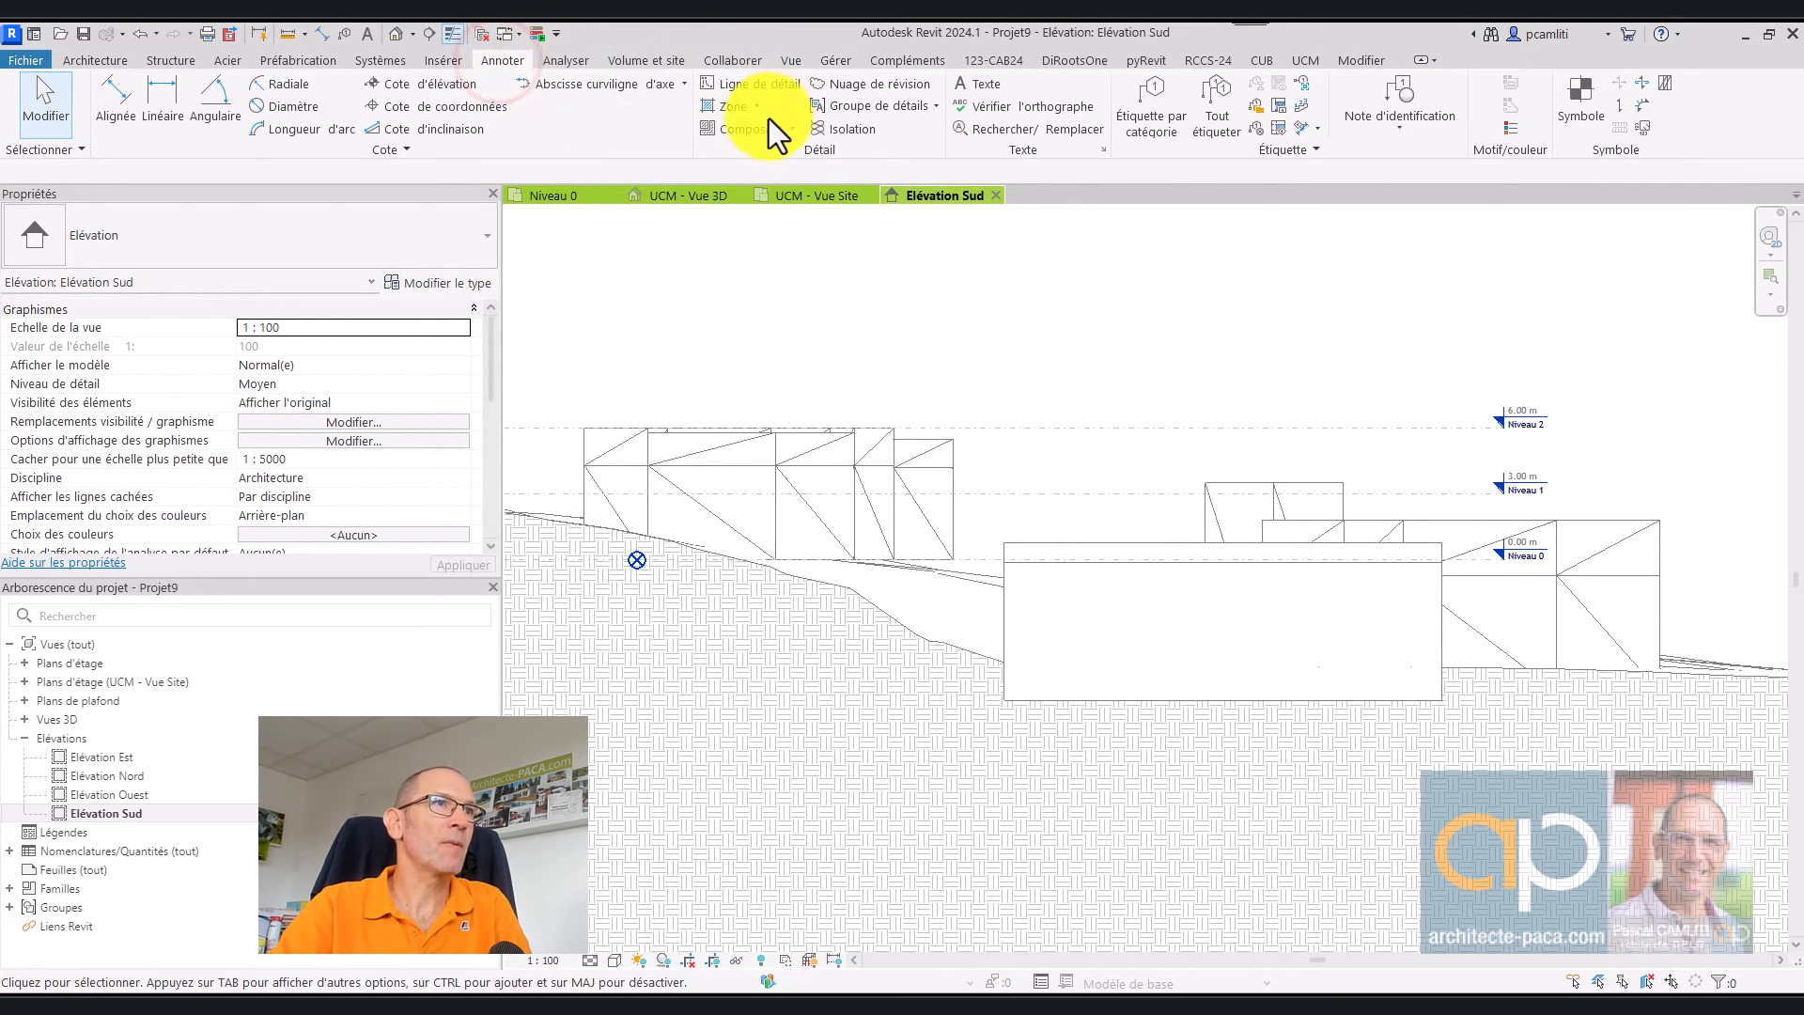
{"action": "left_click", "coordinate": [425, 87]}
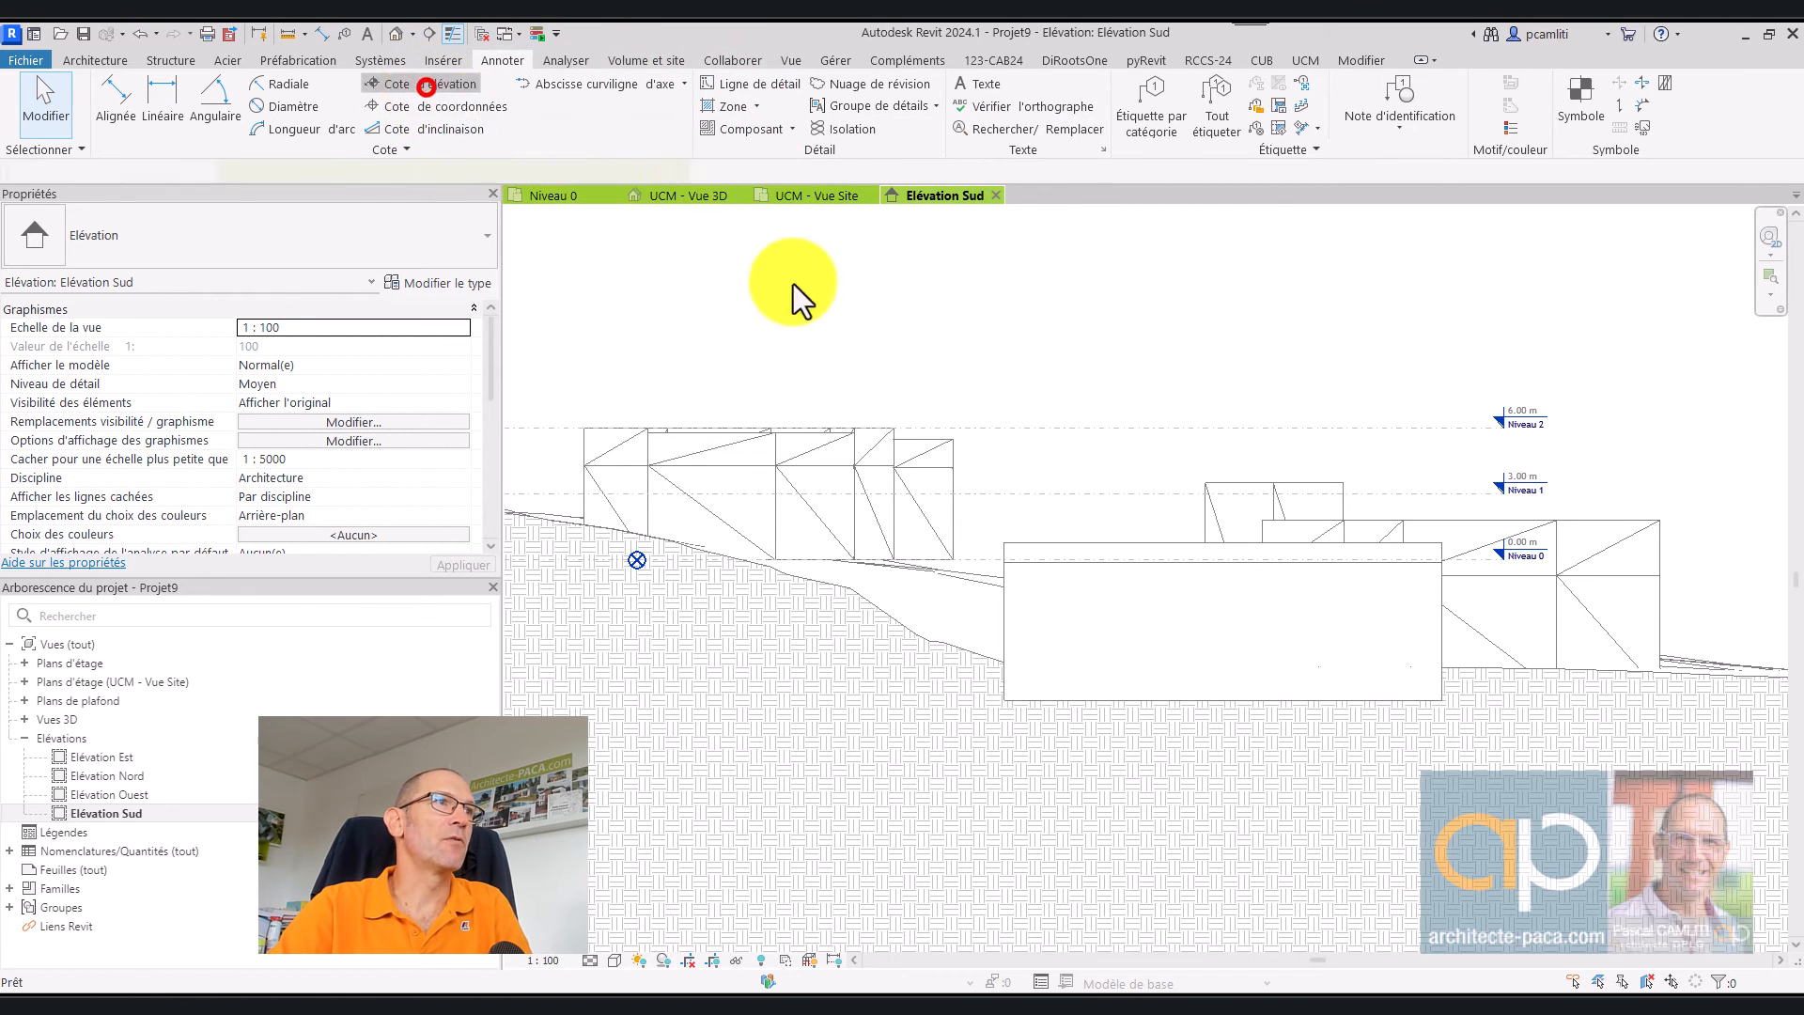
{"action": "left_click", "coordinate": [997, 424]}
{"action": "left_click", "coordinate": [1045, 381]}
{"action": "left_click", "coordinate": [1102, 384]}
{"action": "key", "text": "Escape"}
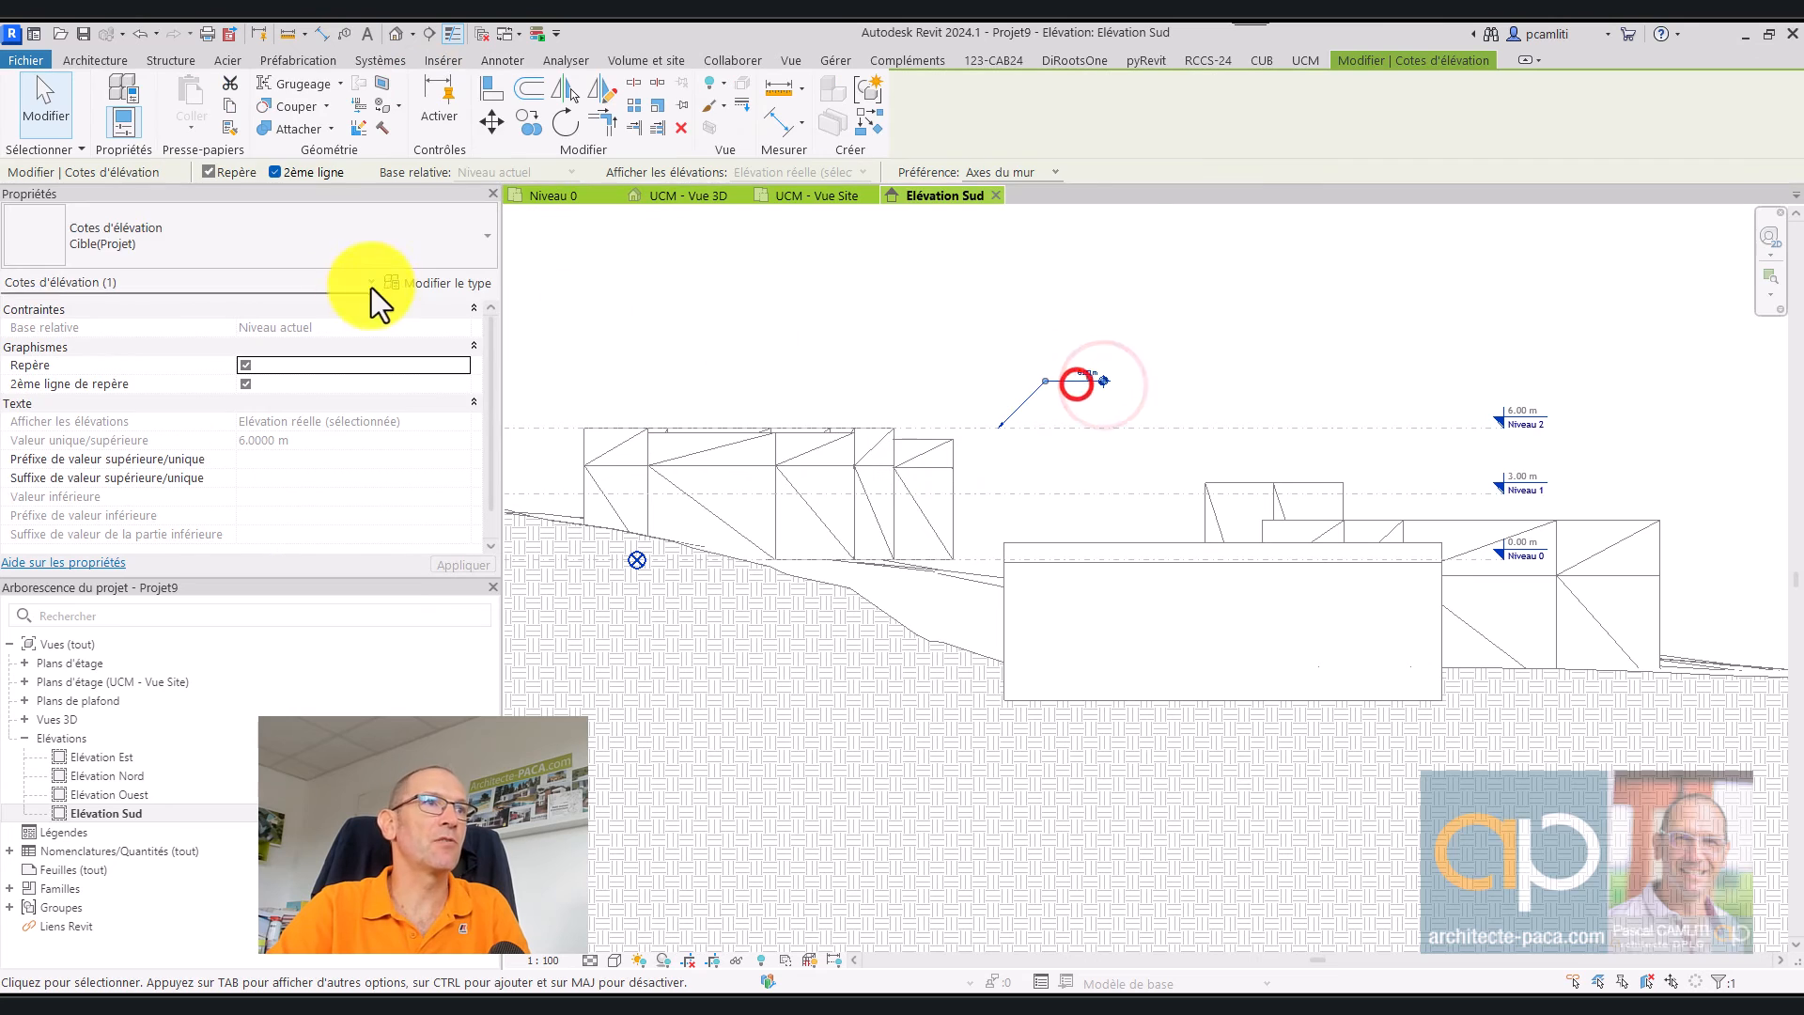
Step: Change the Niveau 2 spot elevation's type to Cible(relatif) and check its value
{"action": "left_click", "coordinate": [364, 250]}
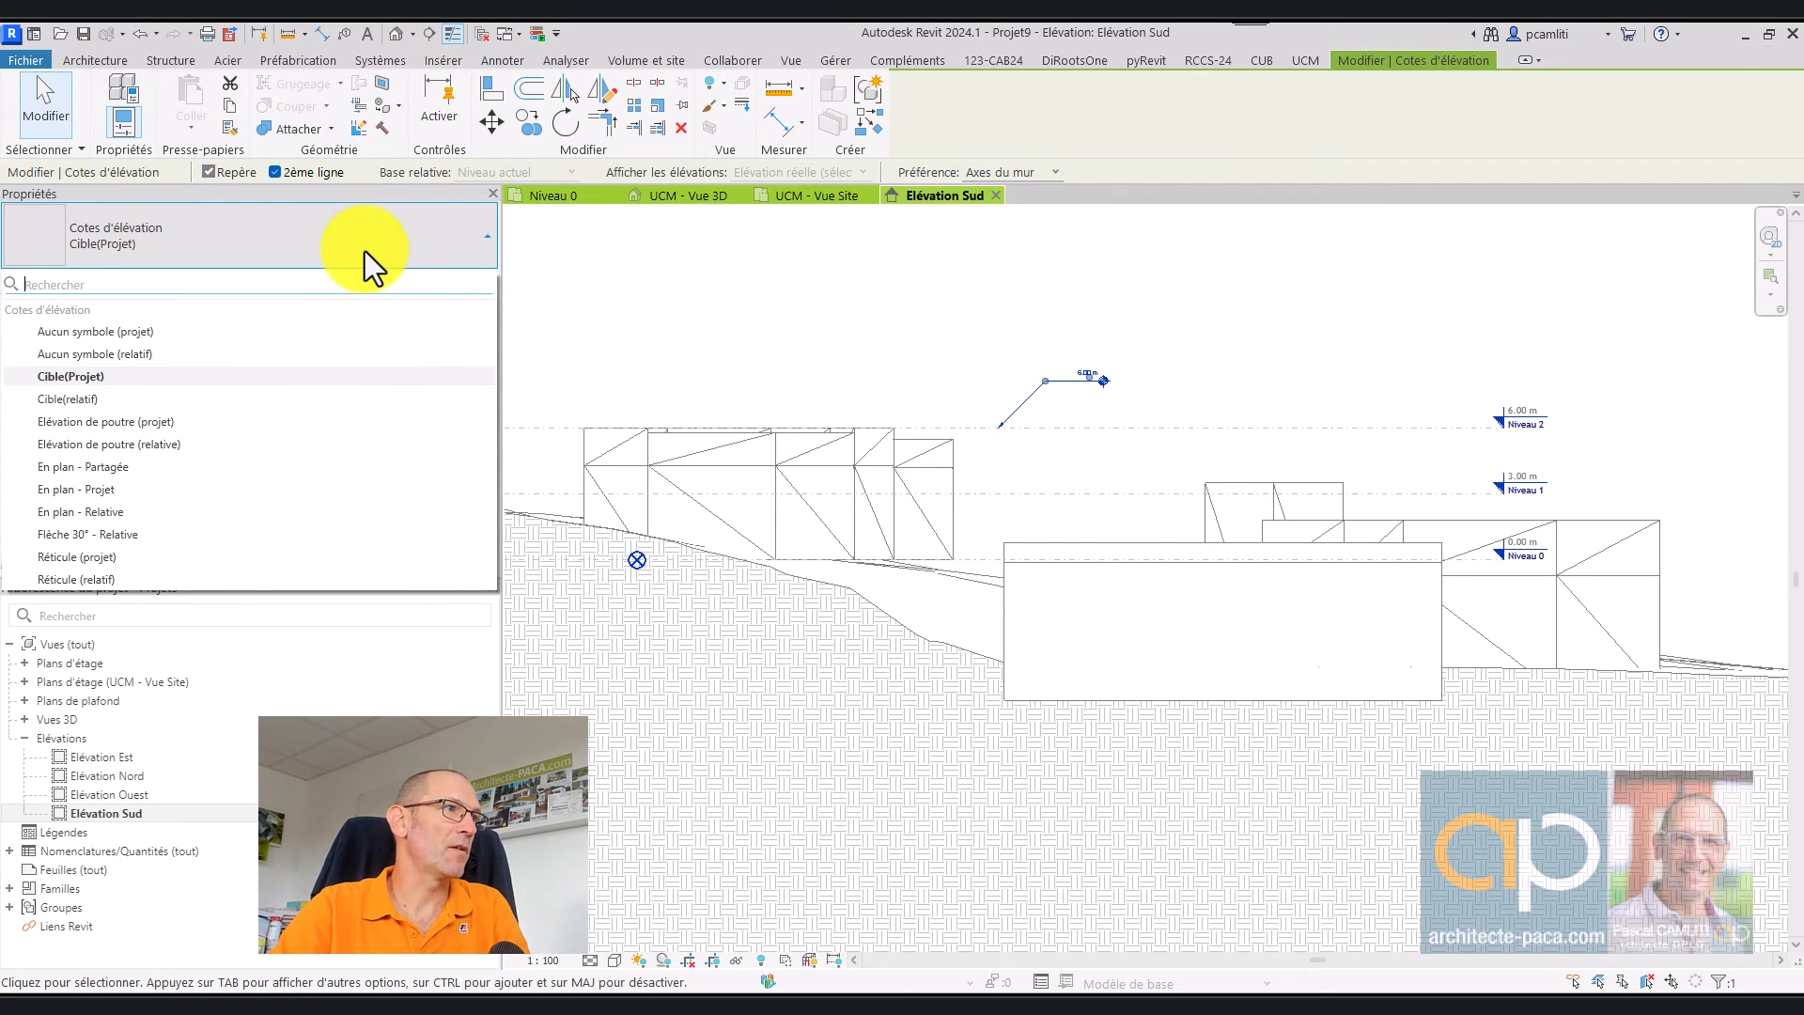
{"action": "left_click", "coordinate": [227, 403]}
{"action": "key", "text": "Escape"}
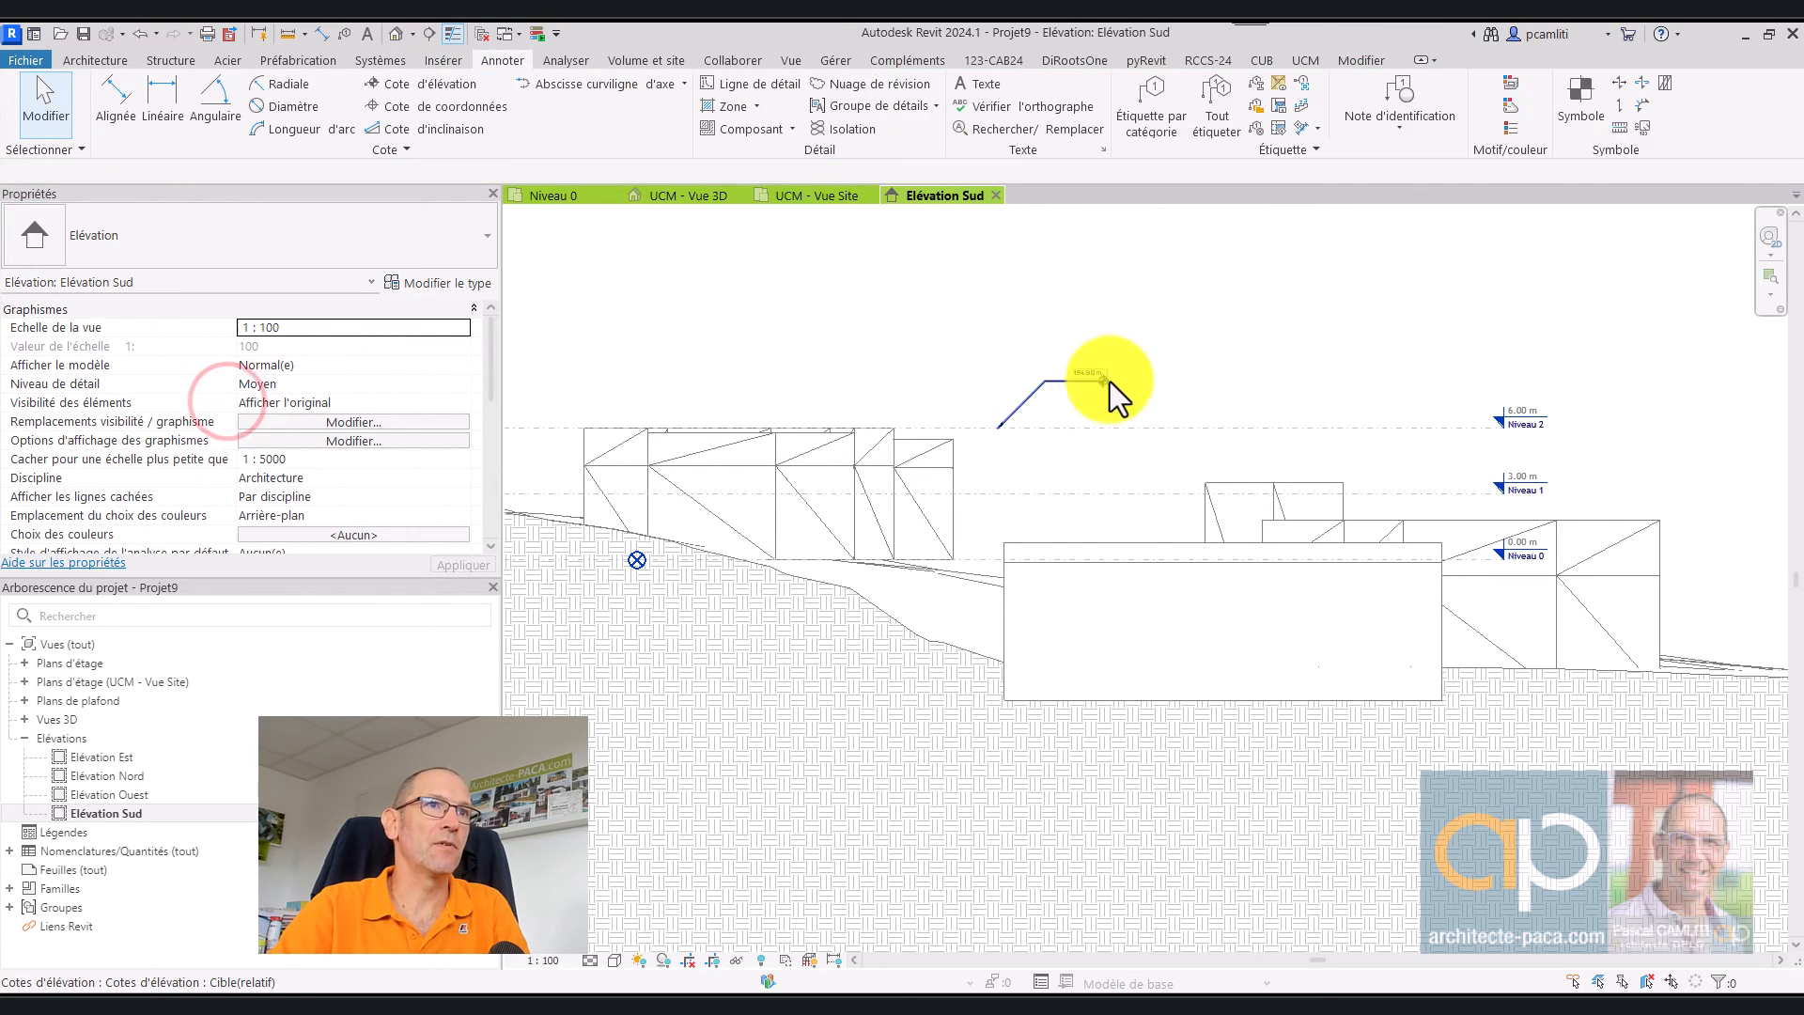
{"action": "scroll", "coordinate": [1128, 408], "scroll_direction": "up", "scroll_amount": 4}
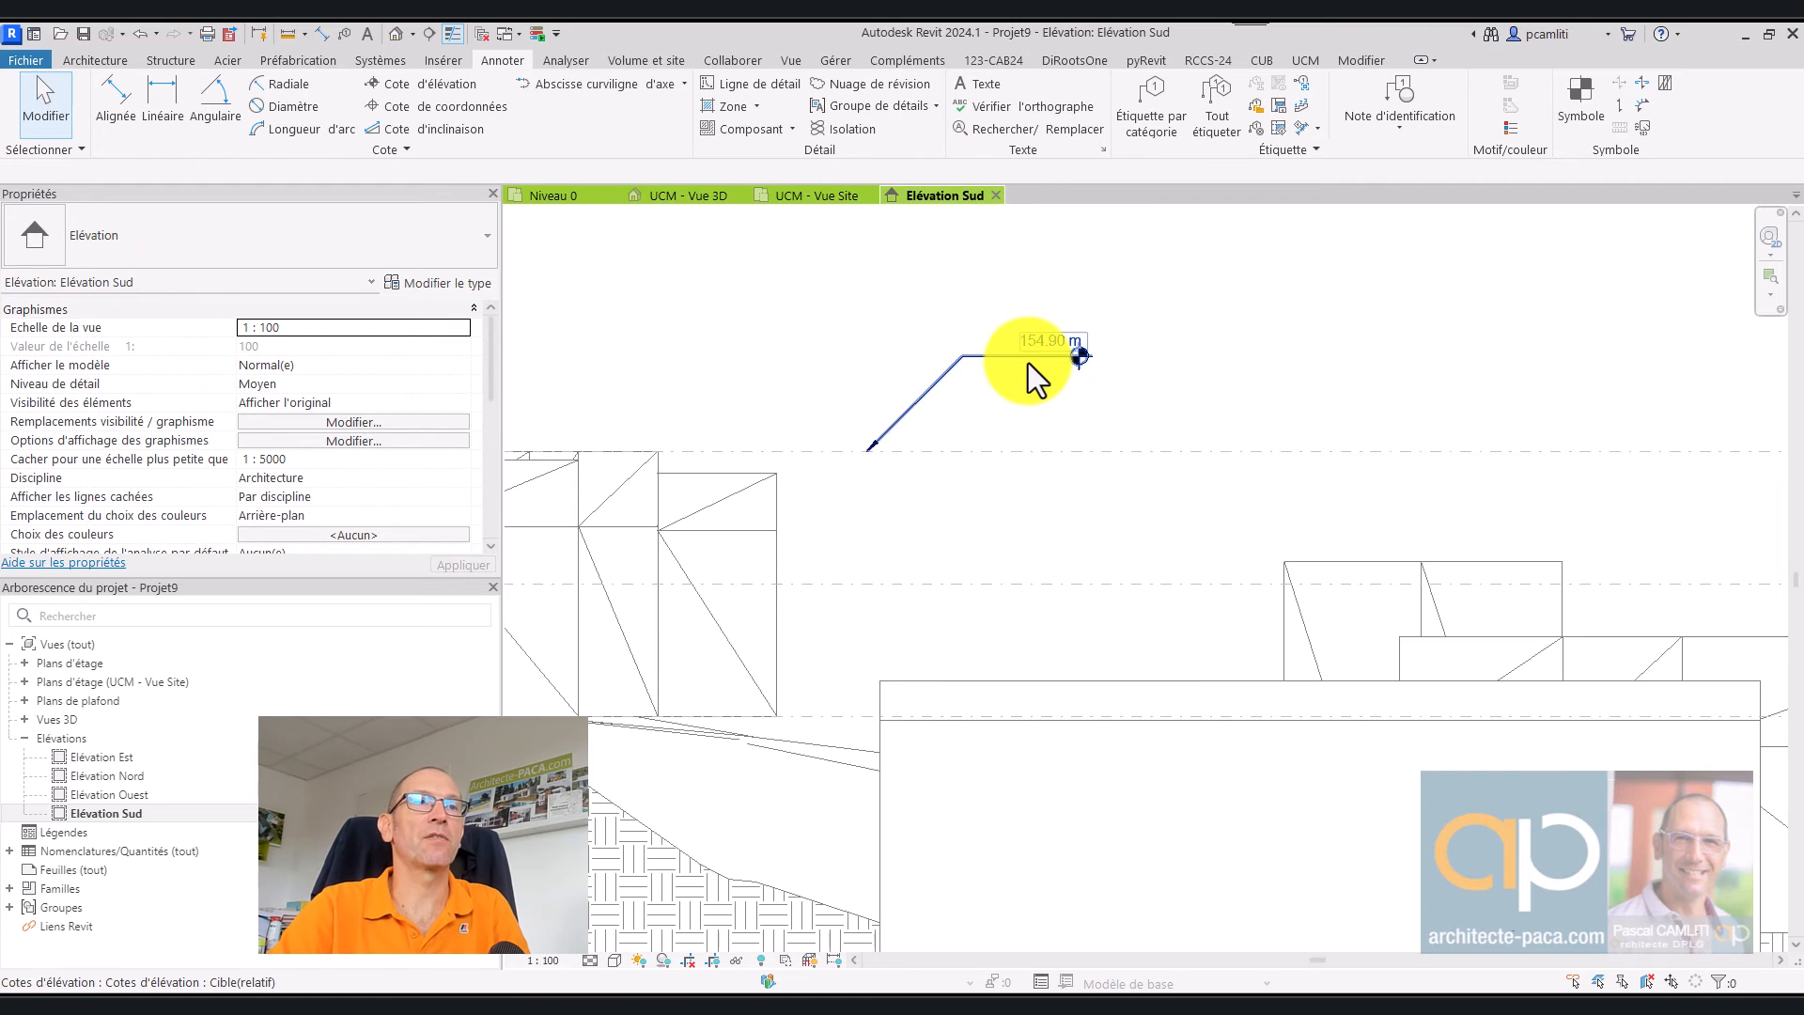
{"action": "scroll", "coordinate": [1028, 365], "scroll_direction": "down", "scroll_amount": 3}
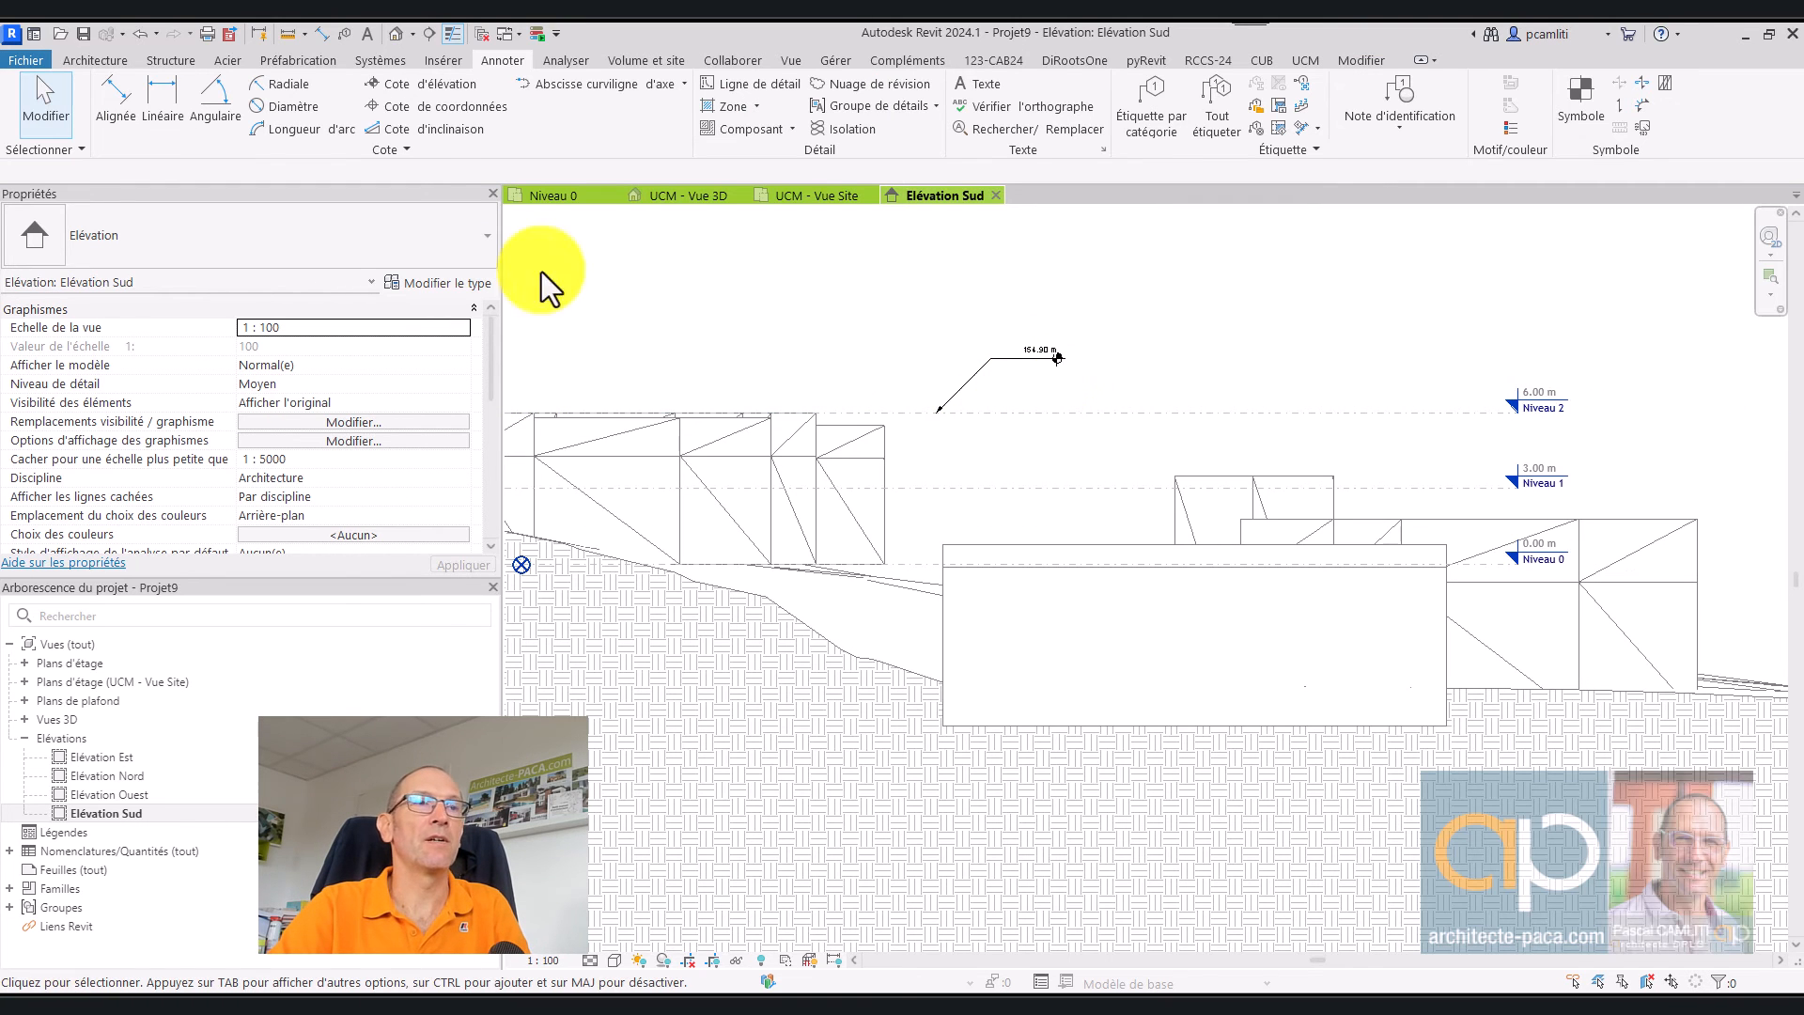
Step: Place a second spot elevation on the Niveau 0 line and change its type to Cible(relatif)
{"action": "left_click", "coordinate": [391, 83]}
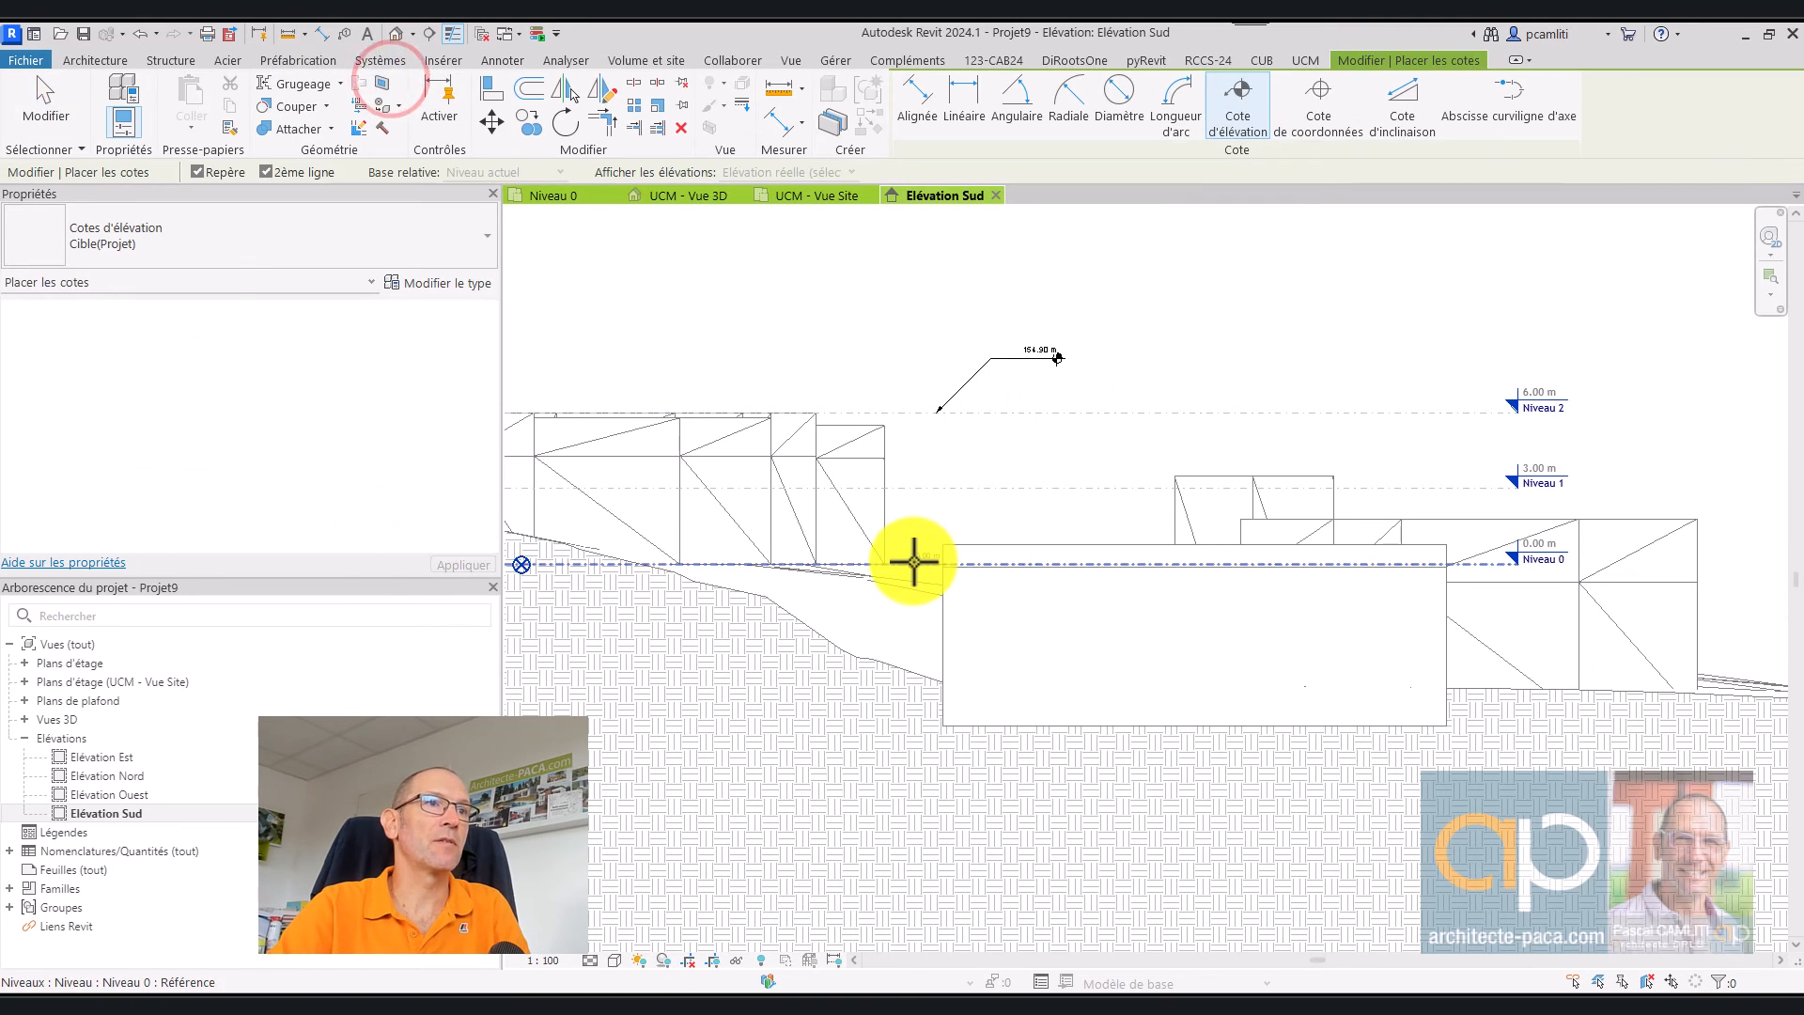
{"action": "left_click", "coordinate": [940, 521]}
{"action": "left_click", "coordinate": [999, 520]}
{"action": "key", "text": "Escape"}
{"action": "left_click", "coordinate": [971, 520]}
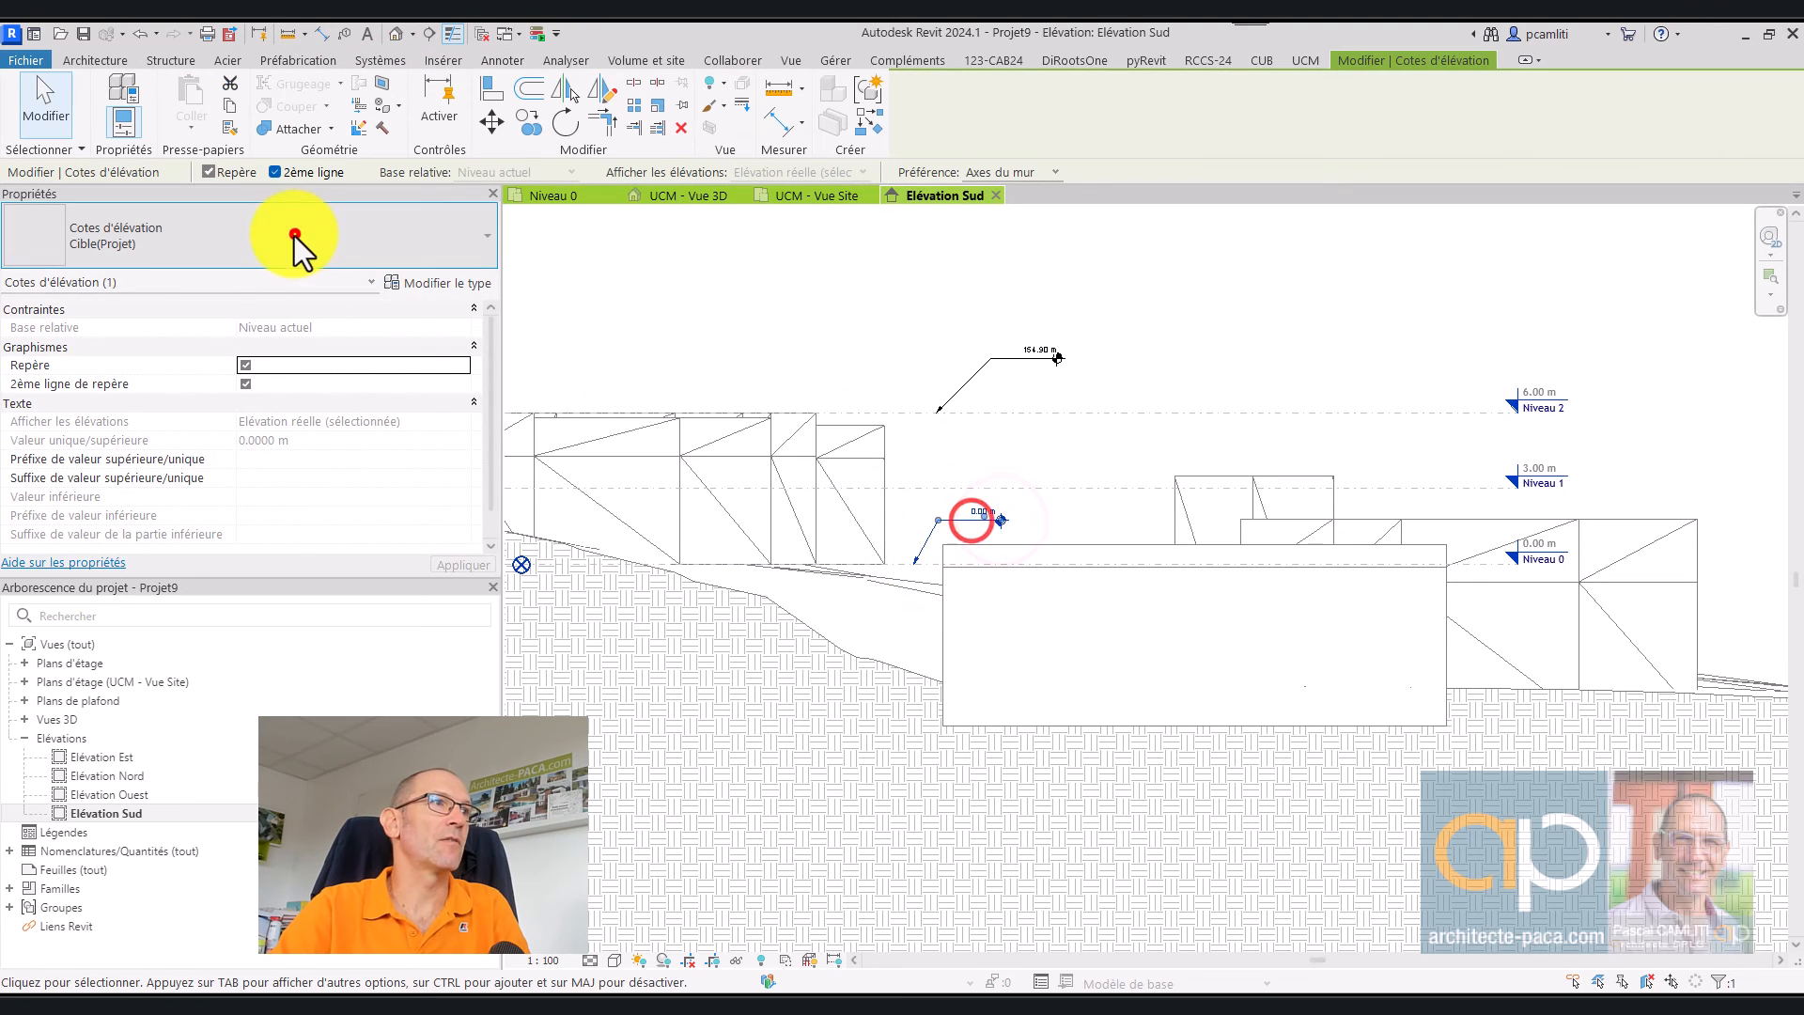
{"action": "left_click", "coordinate": [295, 233]}
{"action": "left_click", "coordinate": [169, 398]}
{"action": "key", "text": "Escape"}
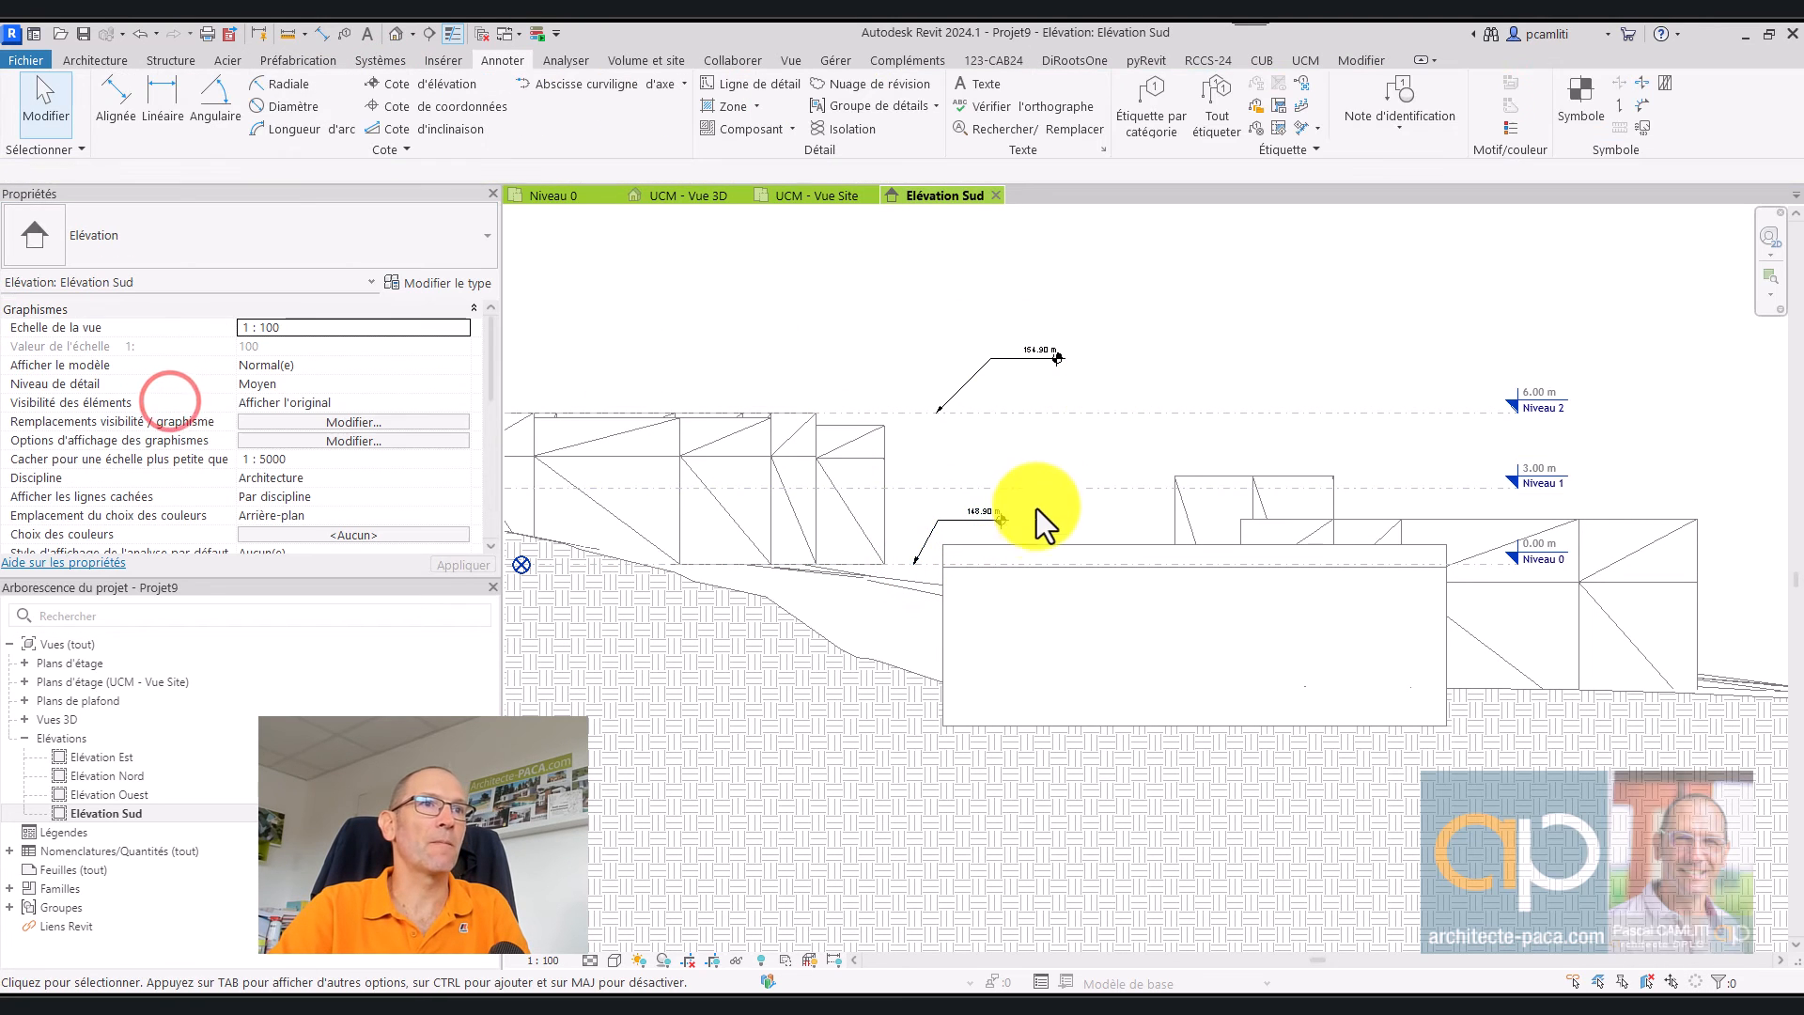
{"action": "scroll", "coordinate": [1029, 519], "scroll_direction": "up", "scroll_amount": 2}
{"action": "scroll", "coordinate": [1023, 522], "scroll_direction": "down", "scroll_amount": 2}
Step: Open the default 3D view and UCM - Vue 3D to examine the project base point's position relative to the surrounding buildings
{"action": "scroll", "coordinate": [1031, 523], "scroll_direction": "down", "scroll_amount": 2}
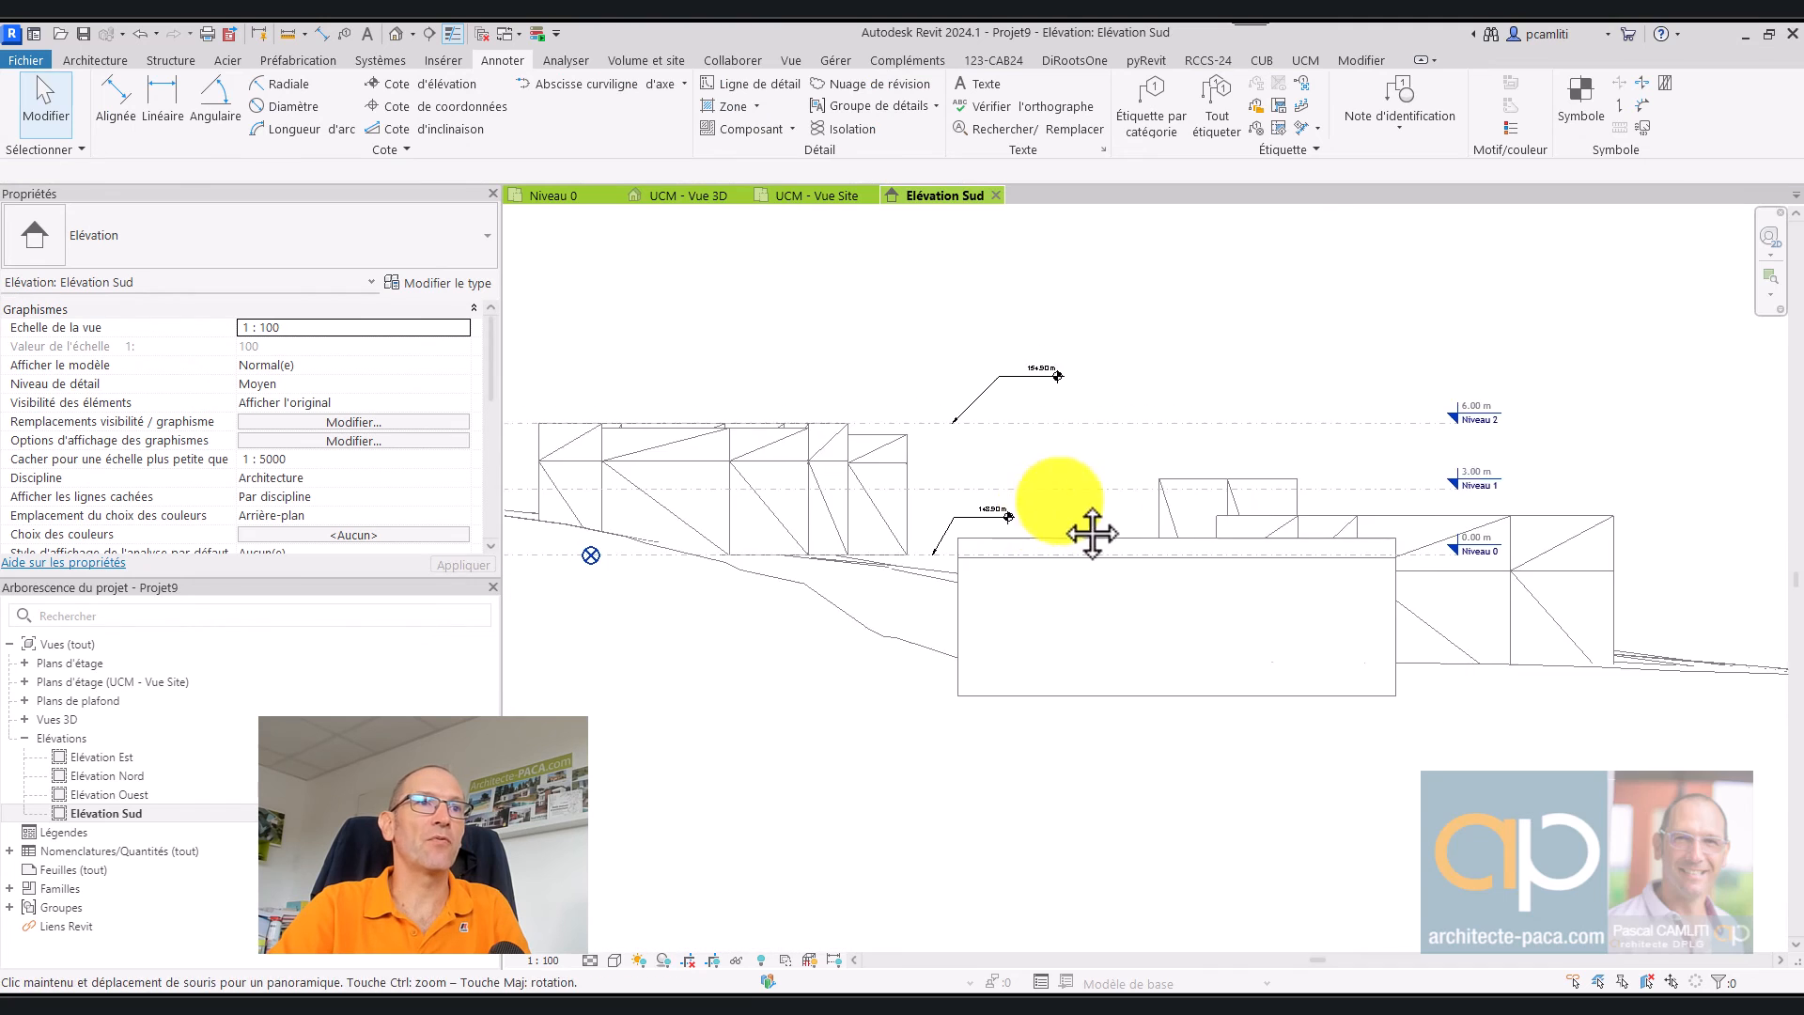
{"action": "middle_click_drag", "start_coordinate": [1087, 532], "coordinate": [1169, 442]}
{"action": "scroll", "coordinate": [1199, 395], "scroll_direction": "down", "scroll_amount": 5}
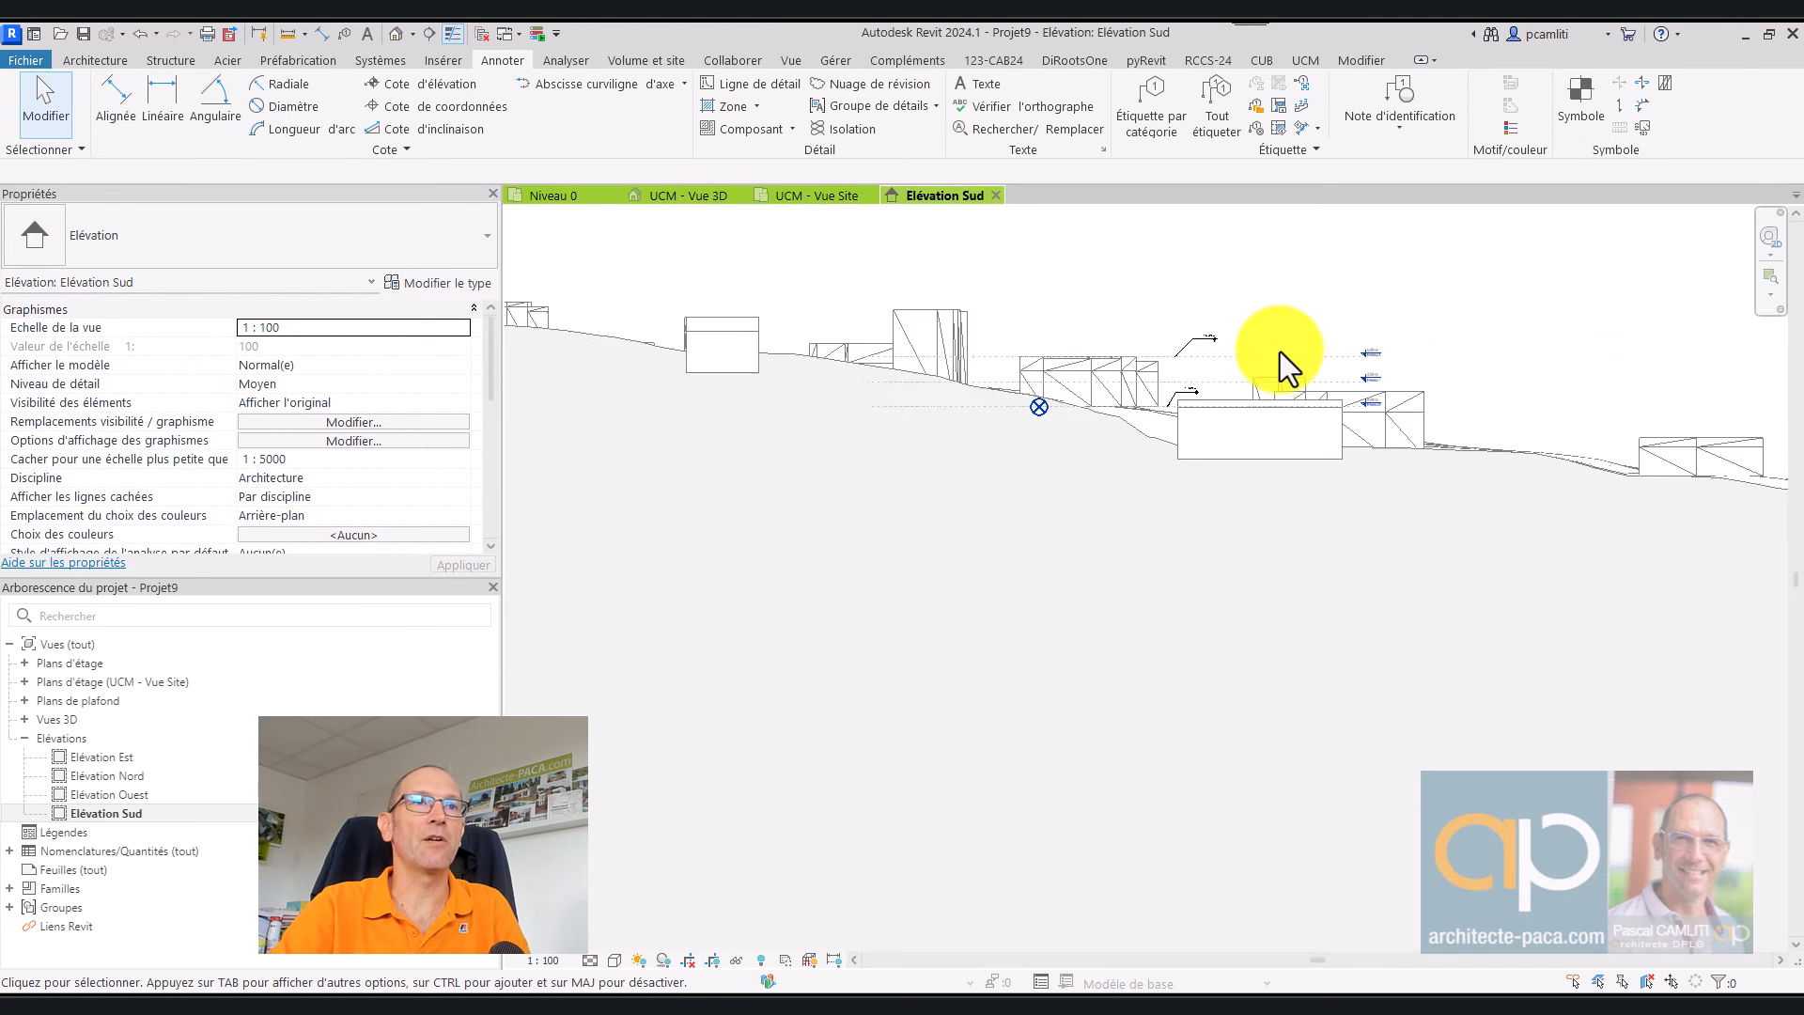
{"action": "key", "text": "3"}
{"action": "key", "text": "d"}
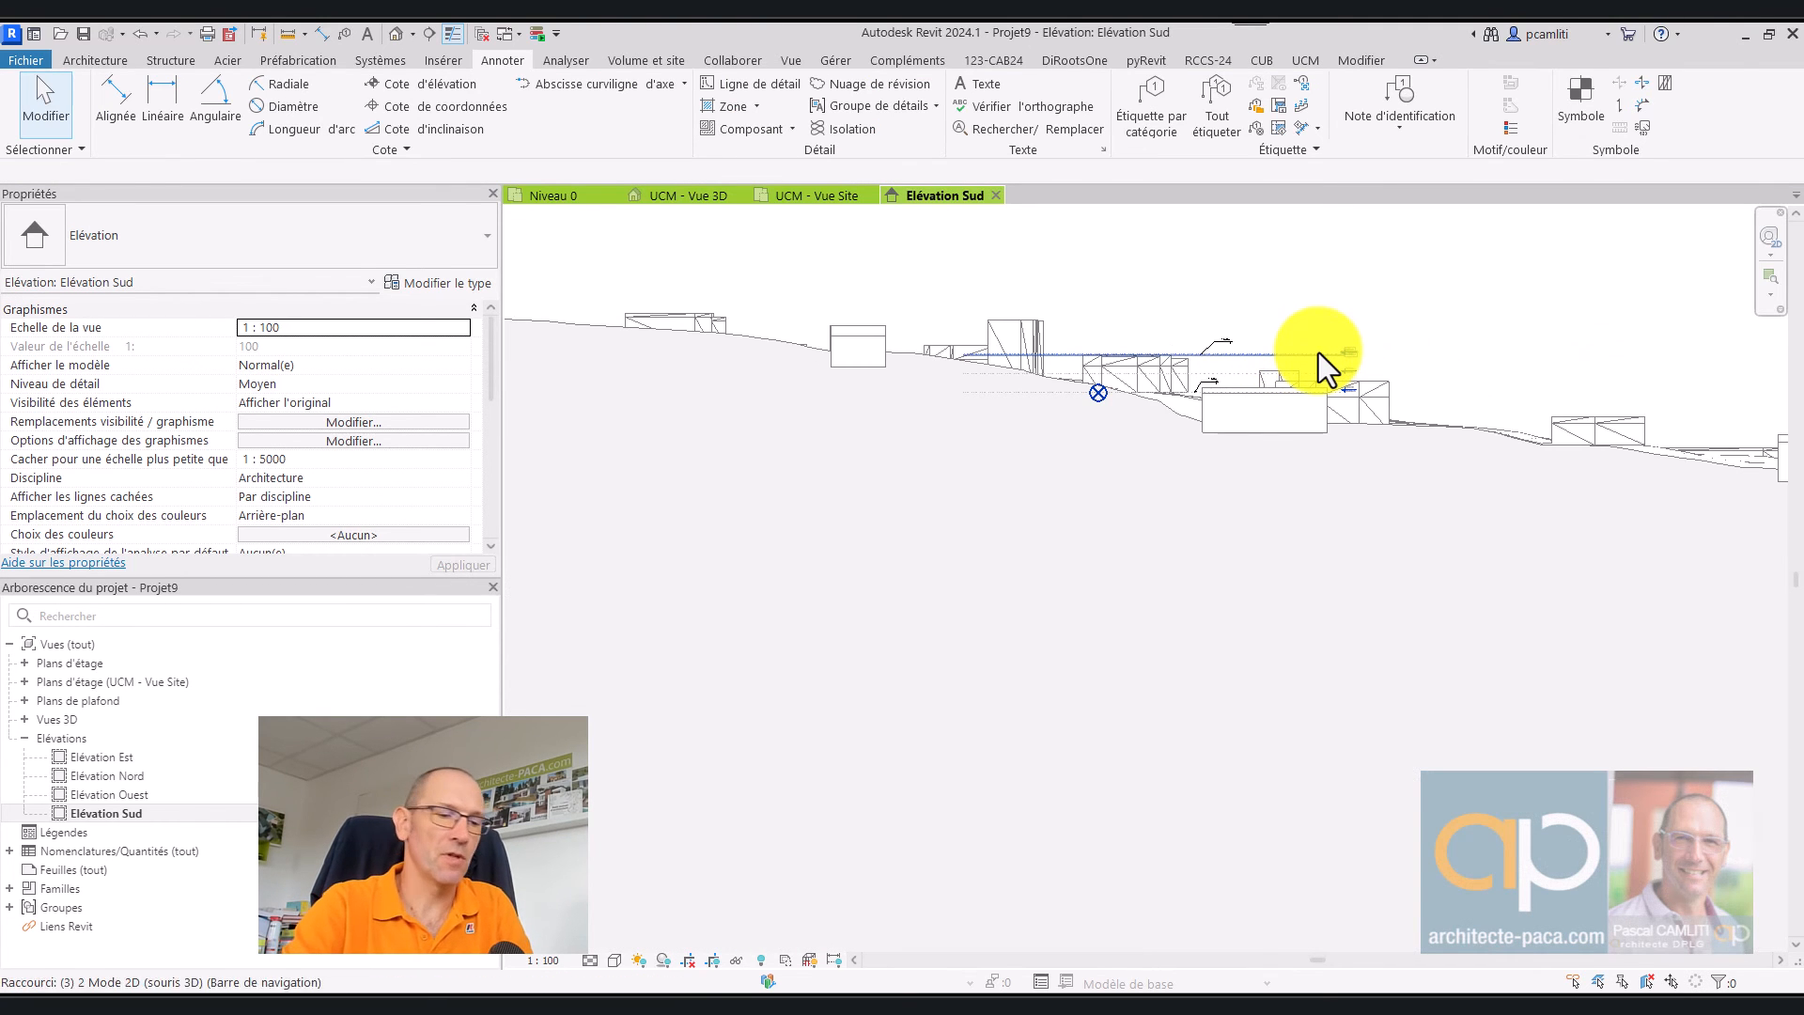
{"action": "middle_click_drag", "start_coordinate": [1379, 449], "coordinate": [927, 423], "text": "shift"}
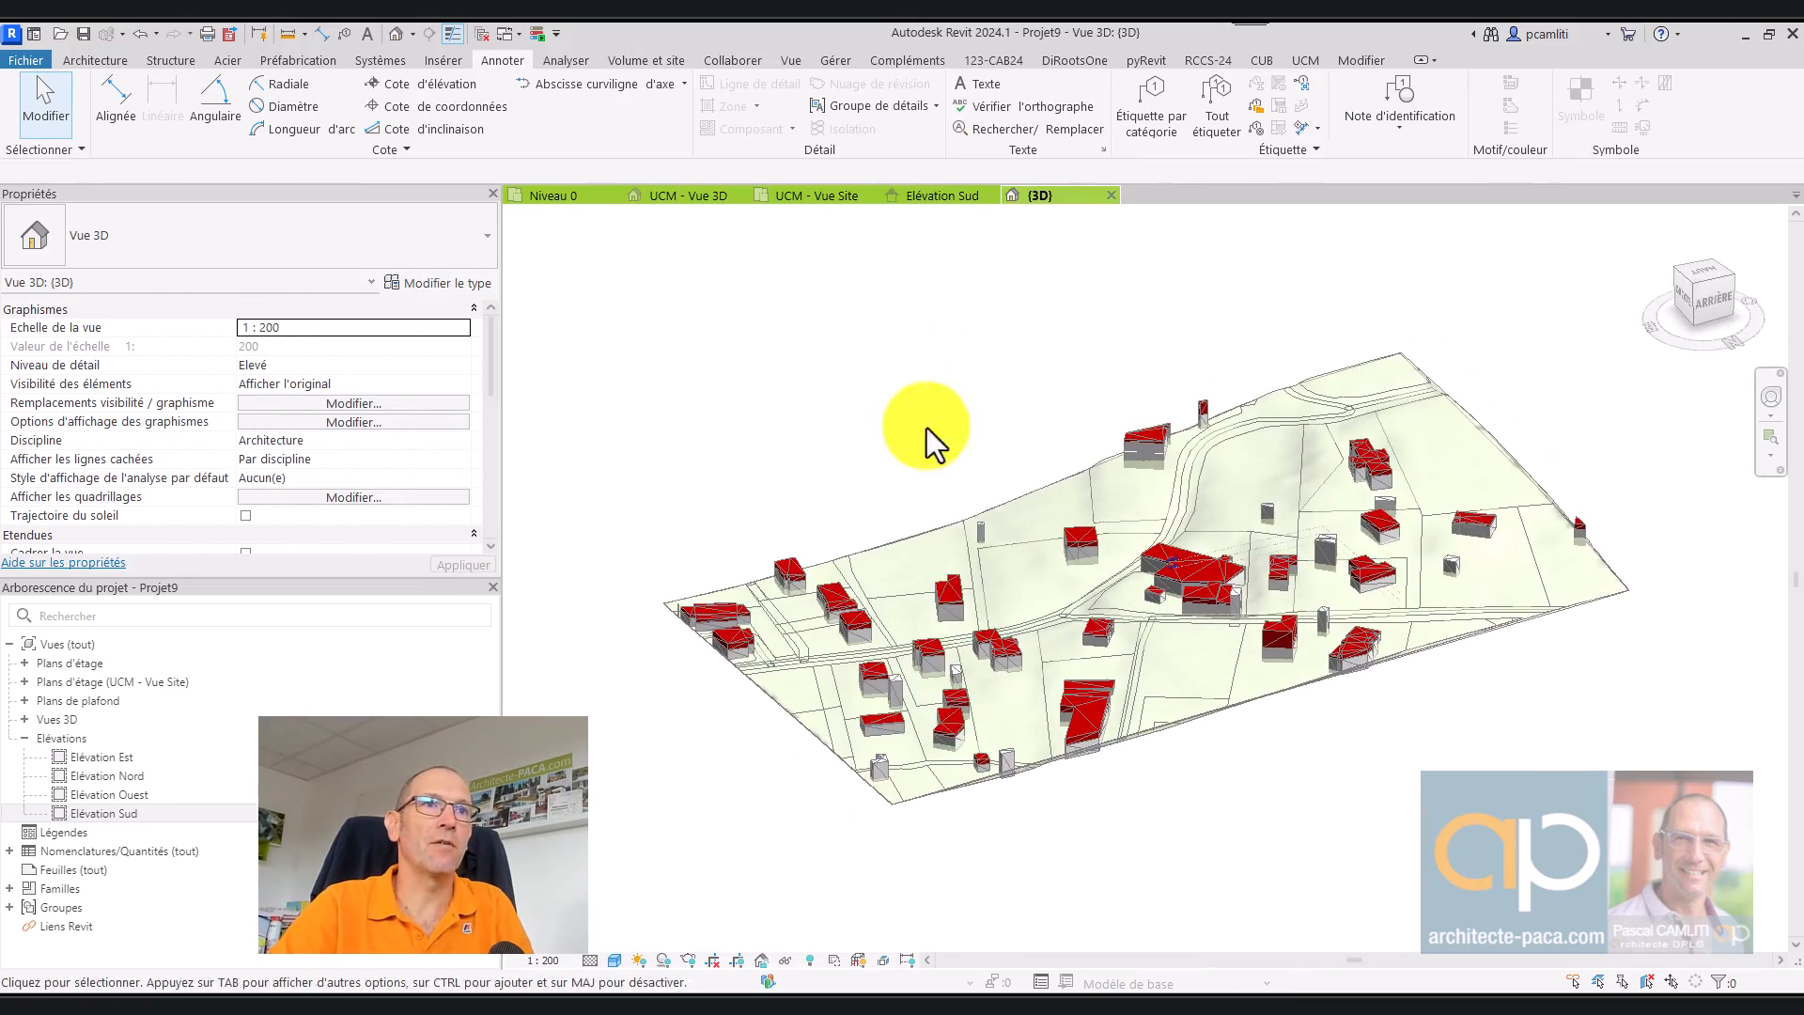
{"action": "left_click", "coordinate": [691, 195]}
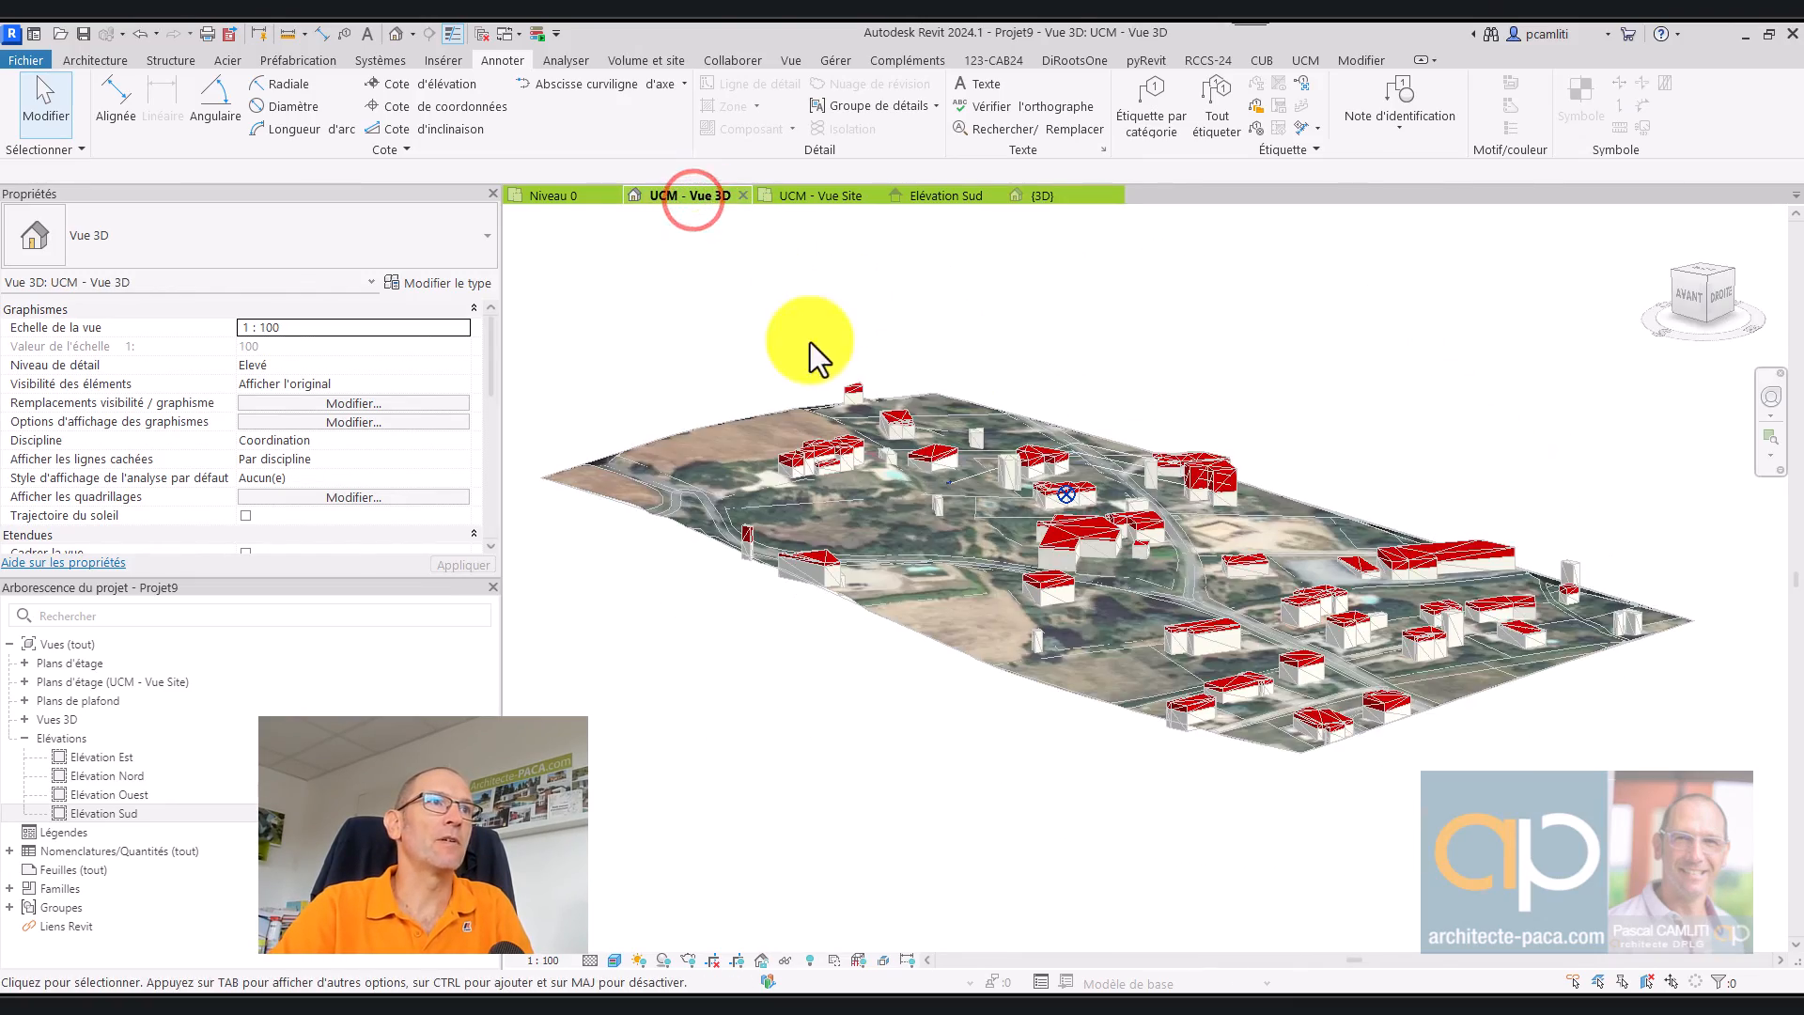
{"action": "middle_click_drag", "start_coordinate": [818, 354], "coordinate": [1248, 555], "text": "shift"}
{"action": "scroll", "coordinate": [1148, 587], "scroll_direction": "up", "scroll_amount": 5}
{"action": "scroll", "coordinate": [1144, 573], "scroll_direction": "down", "scroll_amount": 3}
{"action": "middle_click_drag", "start_coordinate": [1145, 573], "coordinate": [805, 552], "text": "shift"}
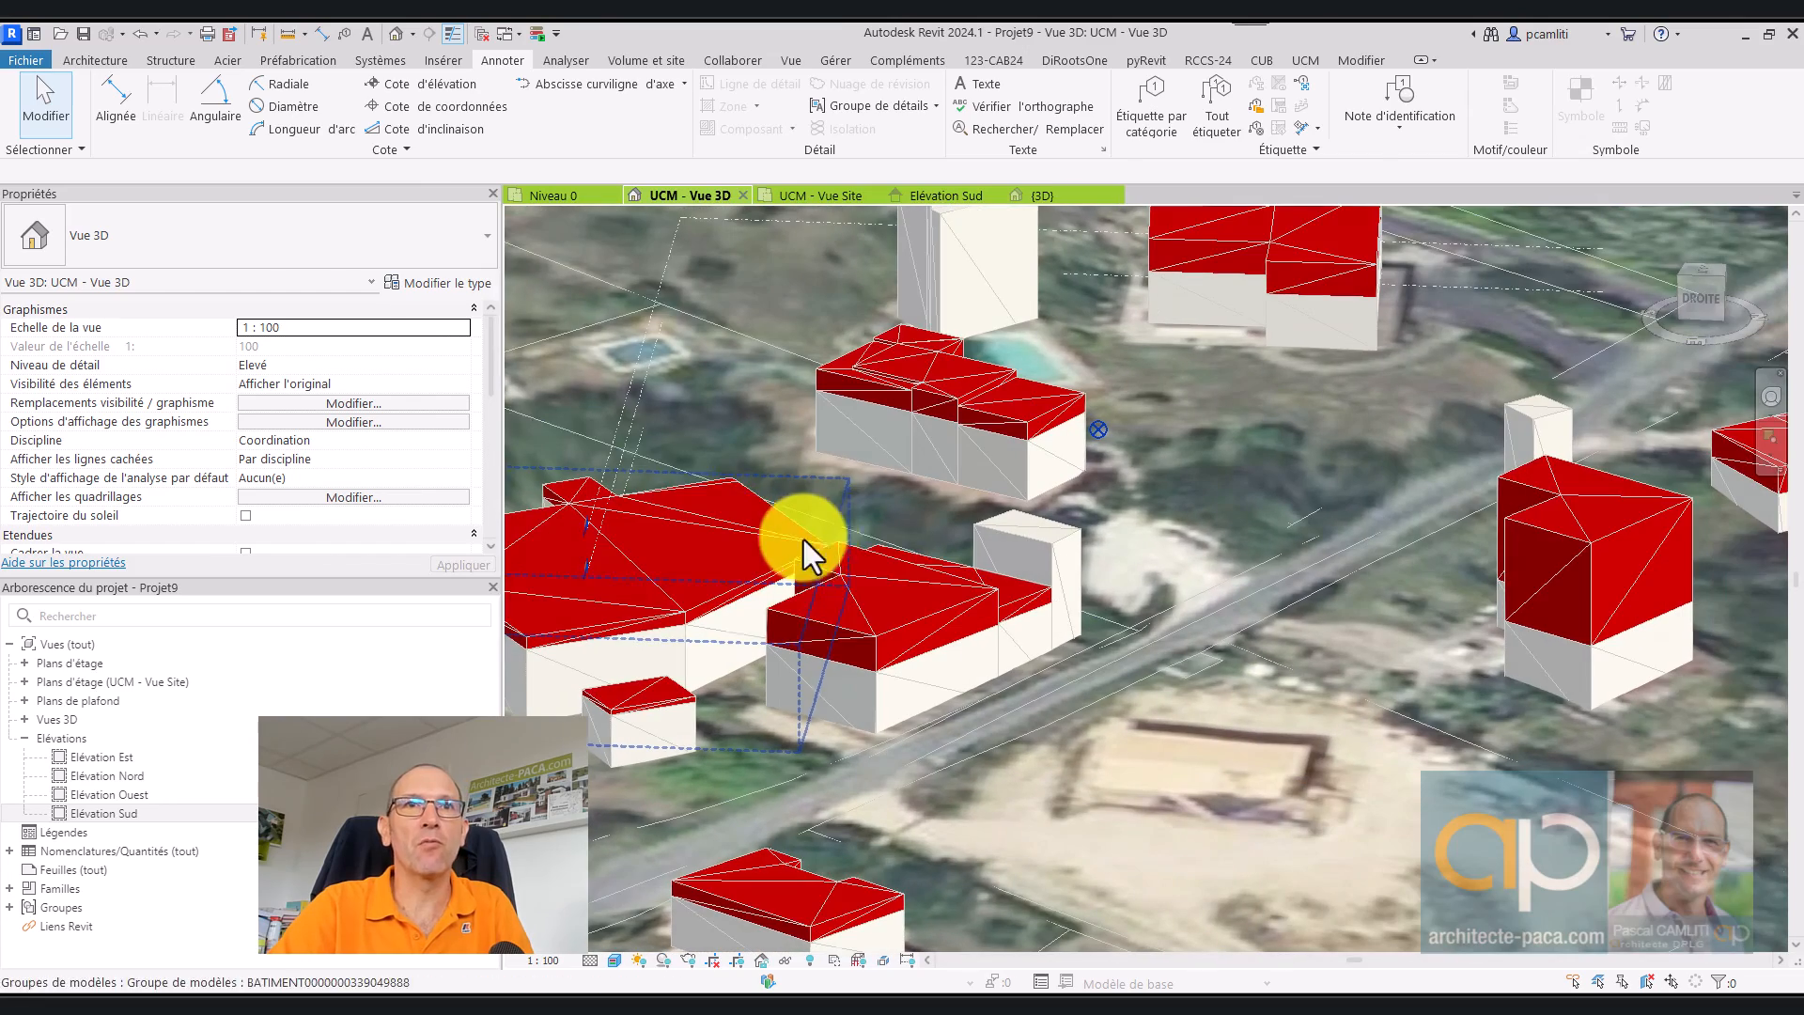
Step: In the UCM - Vue Site plan, move the project base point east onto the north corner of the adjacent house and deselect it
{"action": "left_click", "coordinate": [814, 194]}
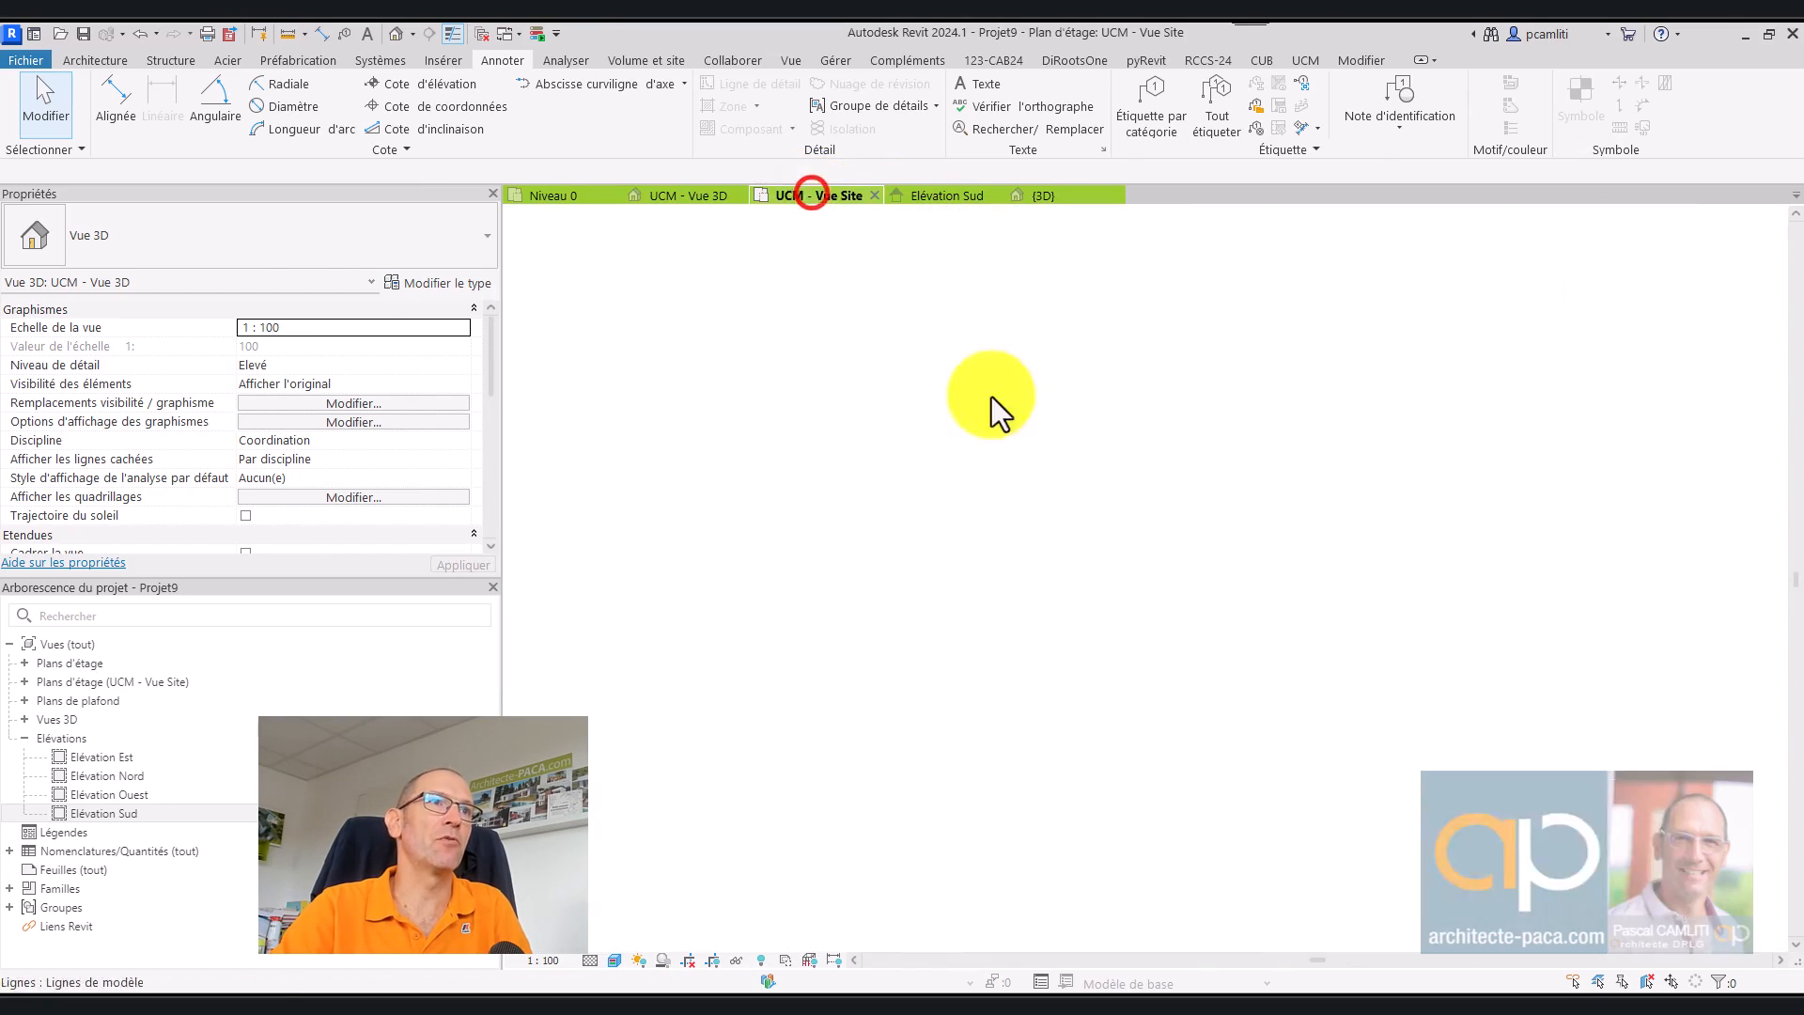
{"action": "middle_click_drag", "start_coordinate": [1164, 543], "coordinate": [1210, 594]}
{"action": "scroll", "coordinate": [964, 481], "scroll_direction": "up", "scroll_amount": 5}
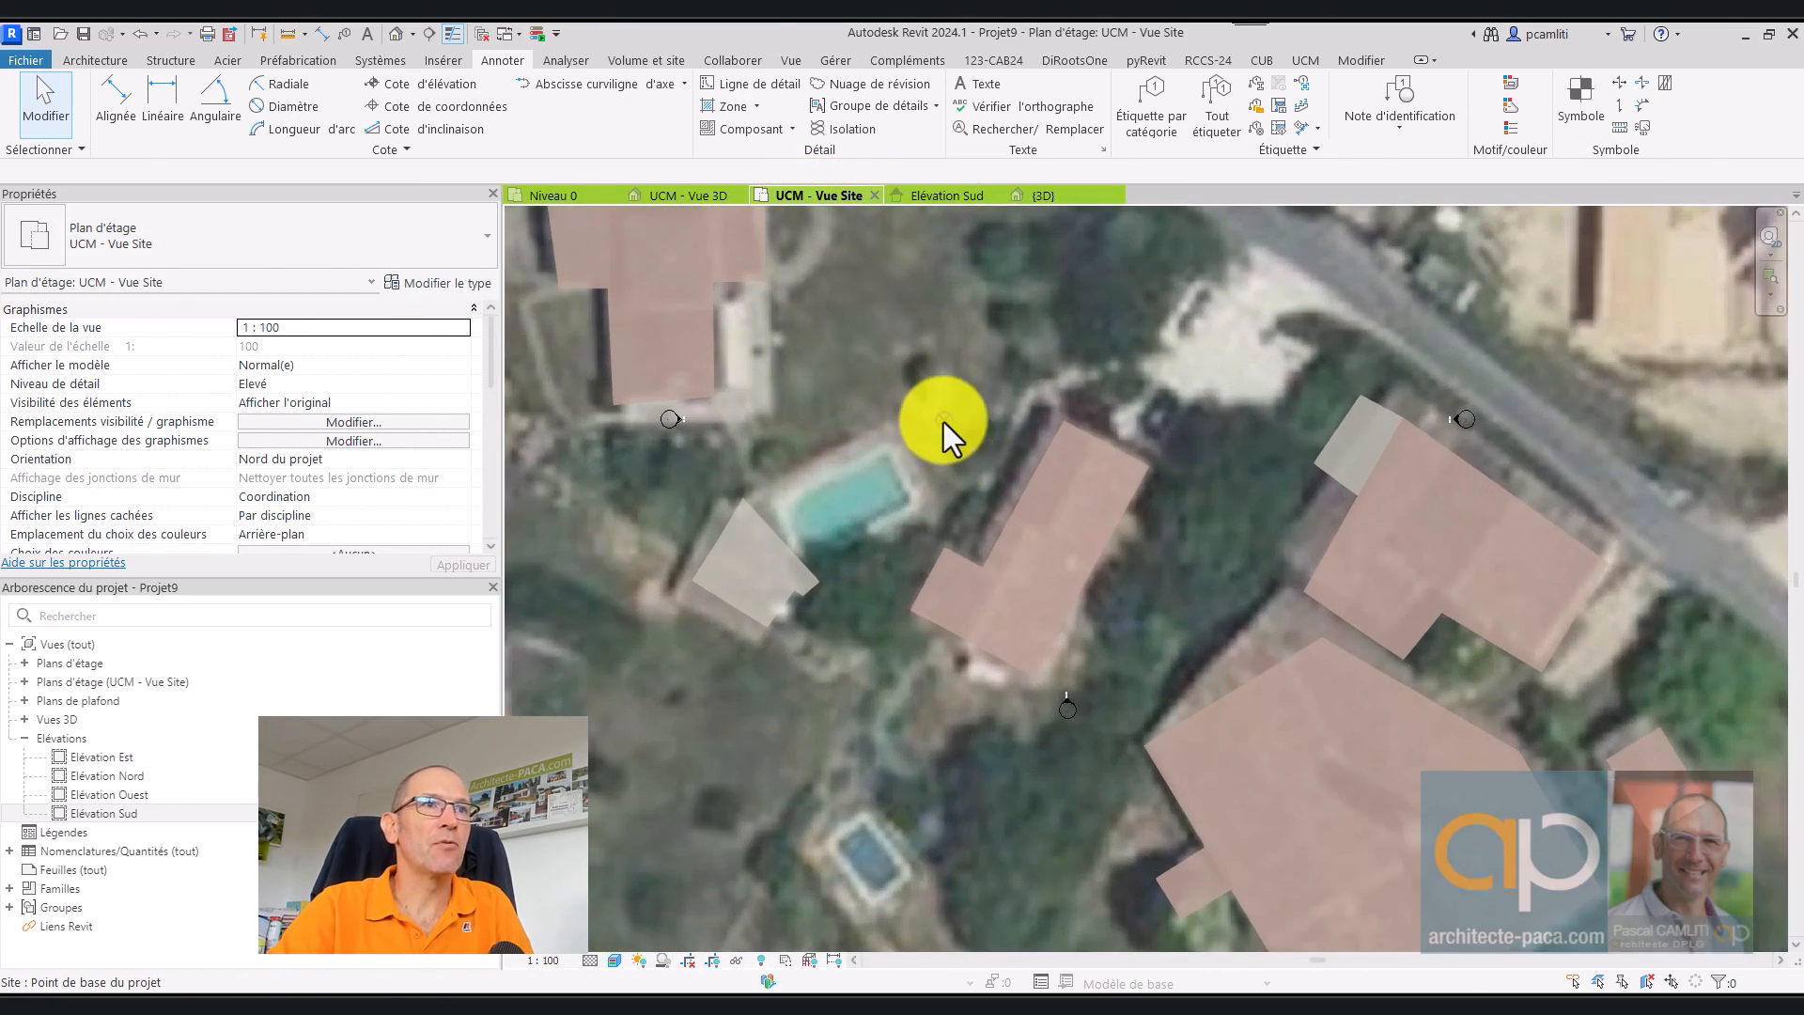
{"action": "left_click_drag", "start_coordinate": [943, 420], "coordinate": [1062, 423]}
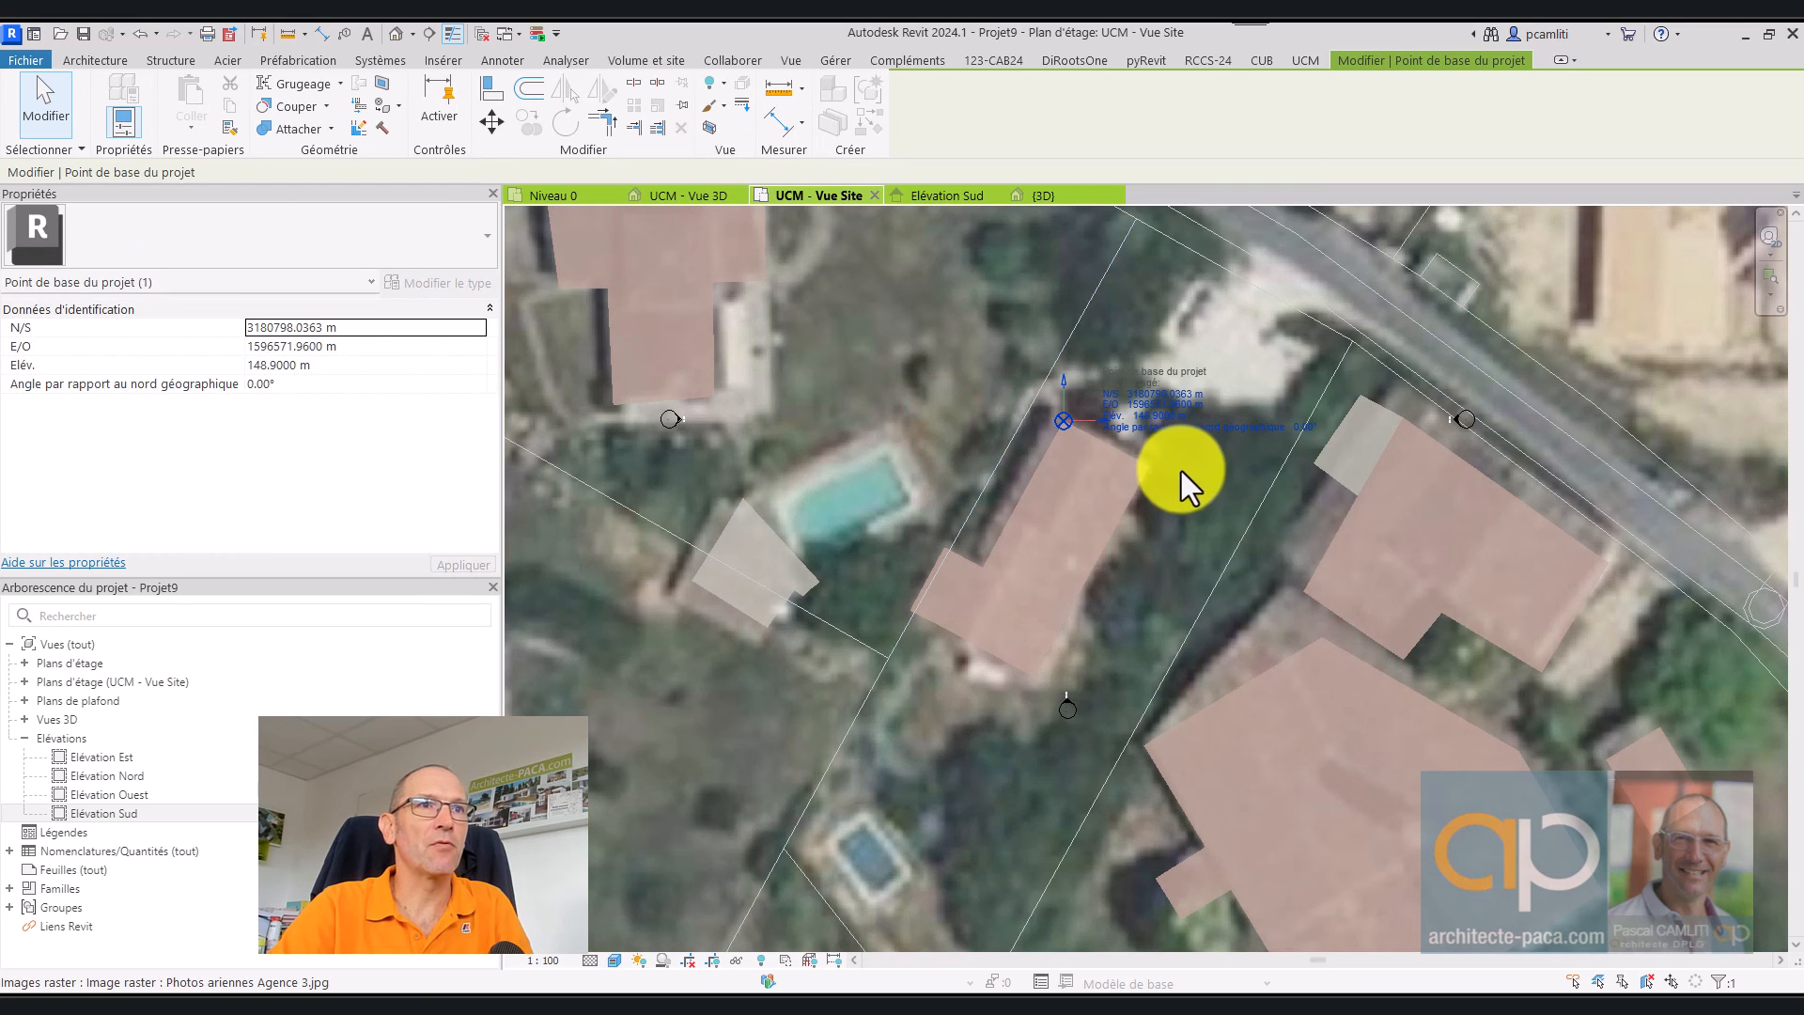
{"action": "key", "text": "Escape"}
{"action": "scroll", "coordinate": [1123, 434], "scroll_direction": "down", "scroll_amount": 2}
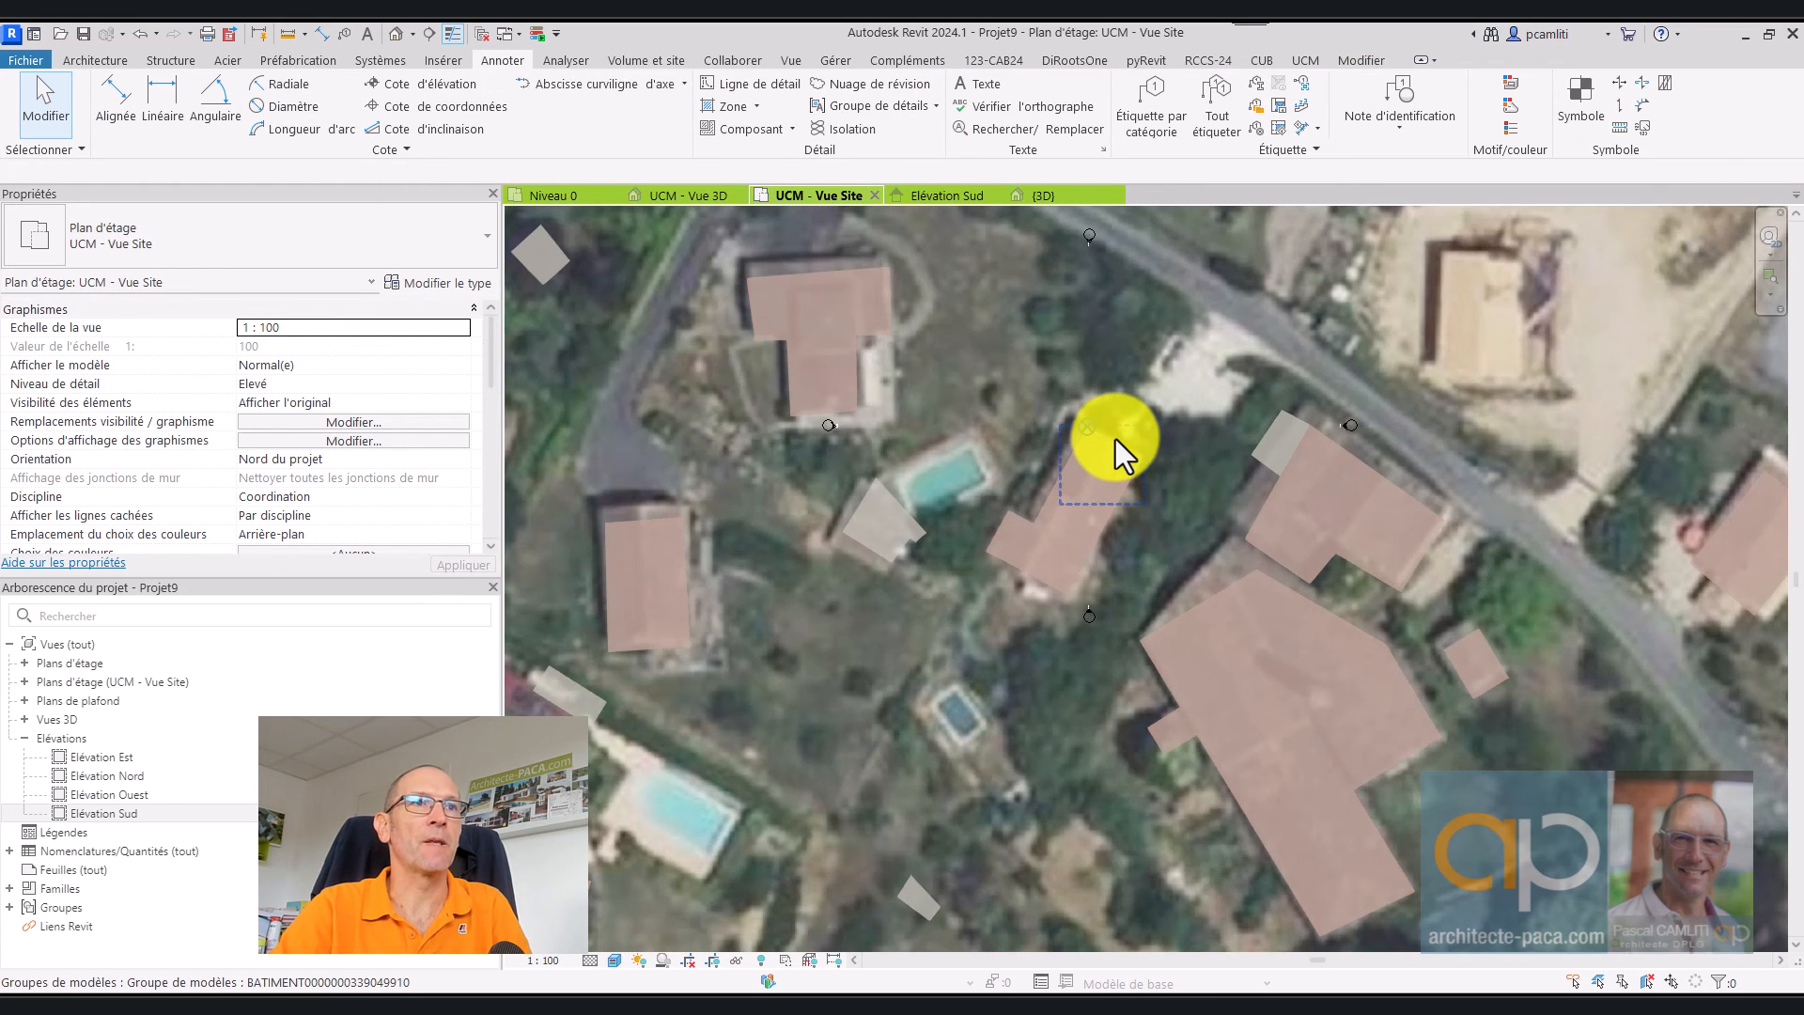
{"action": "scroll", "coordinate": [1164, 454], "scroll_direction": "down", "scroll_amount": 3}
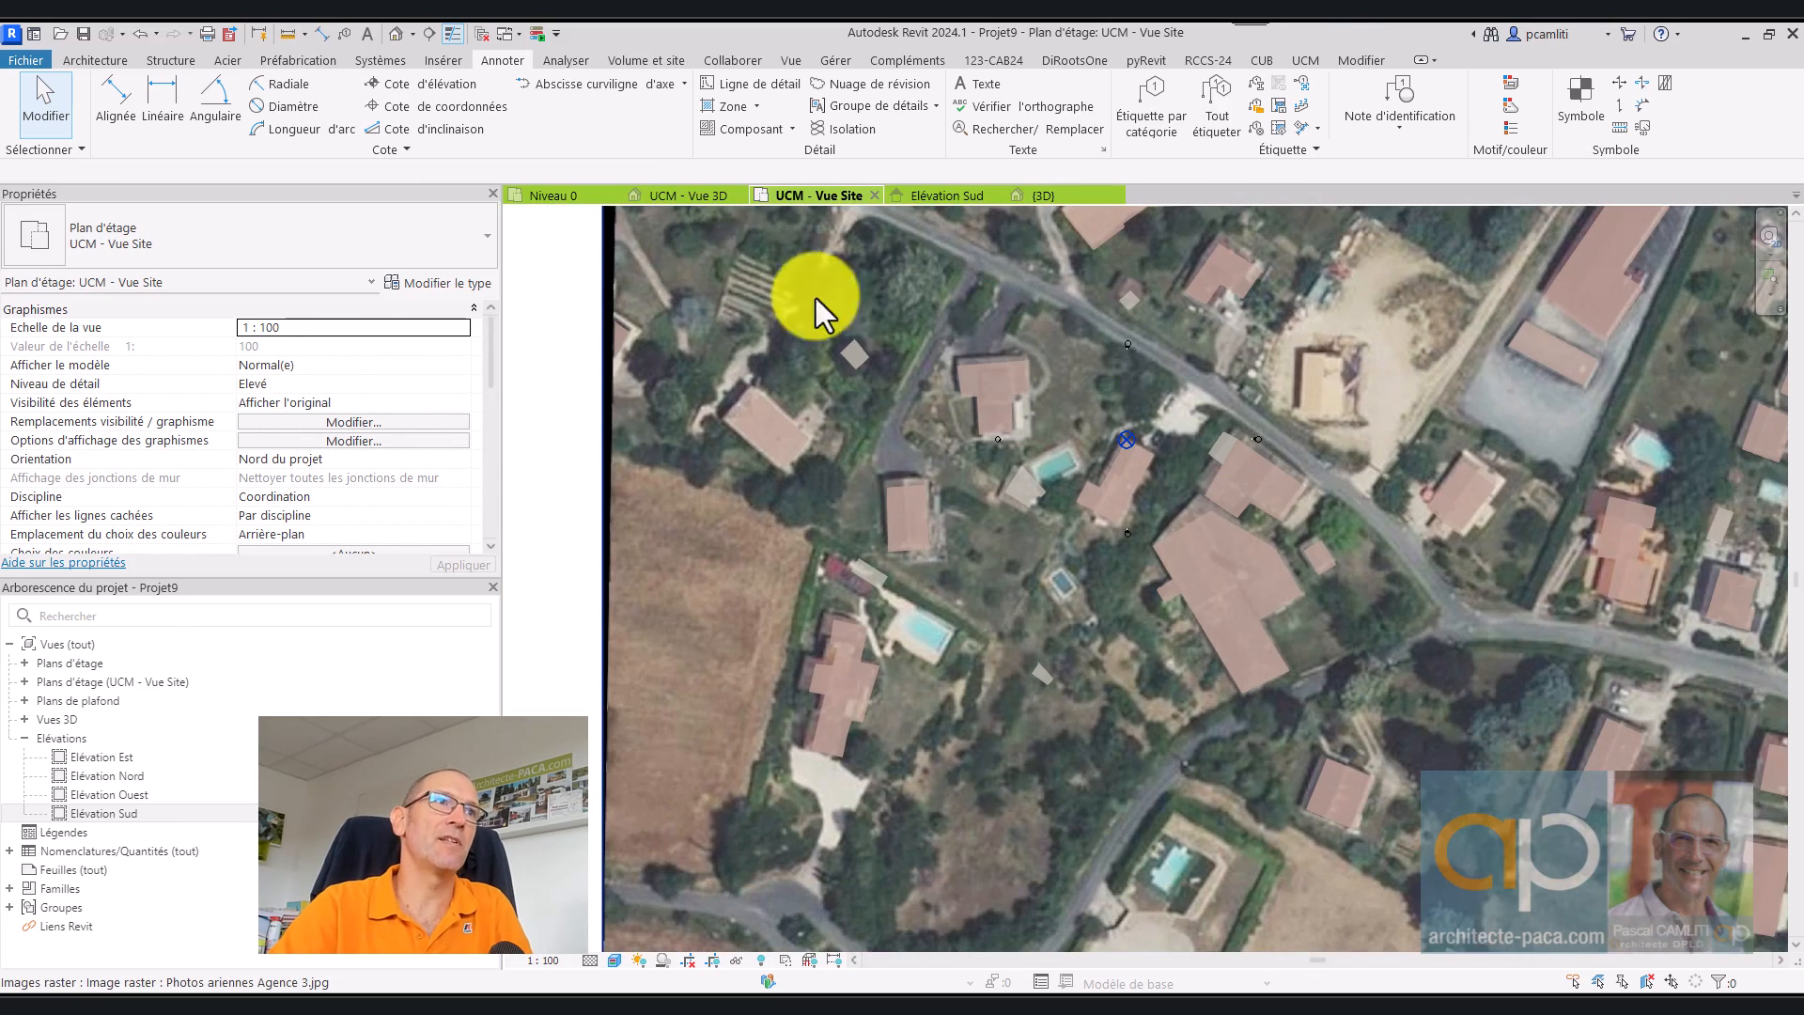
Step: Return to UCM - Vue 3D and review the whole site with its buildings and aerial photo
{"action": "left_click", "coordinate": [695, 196]}
{"action": "scroll", "coordinate": [1212, 526], "scroll_direction": "down", "scroll_amount": 5}
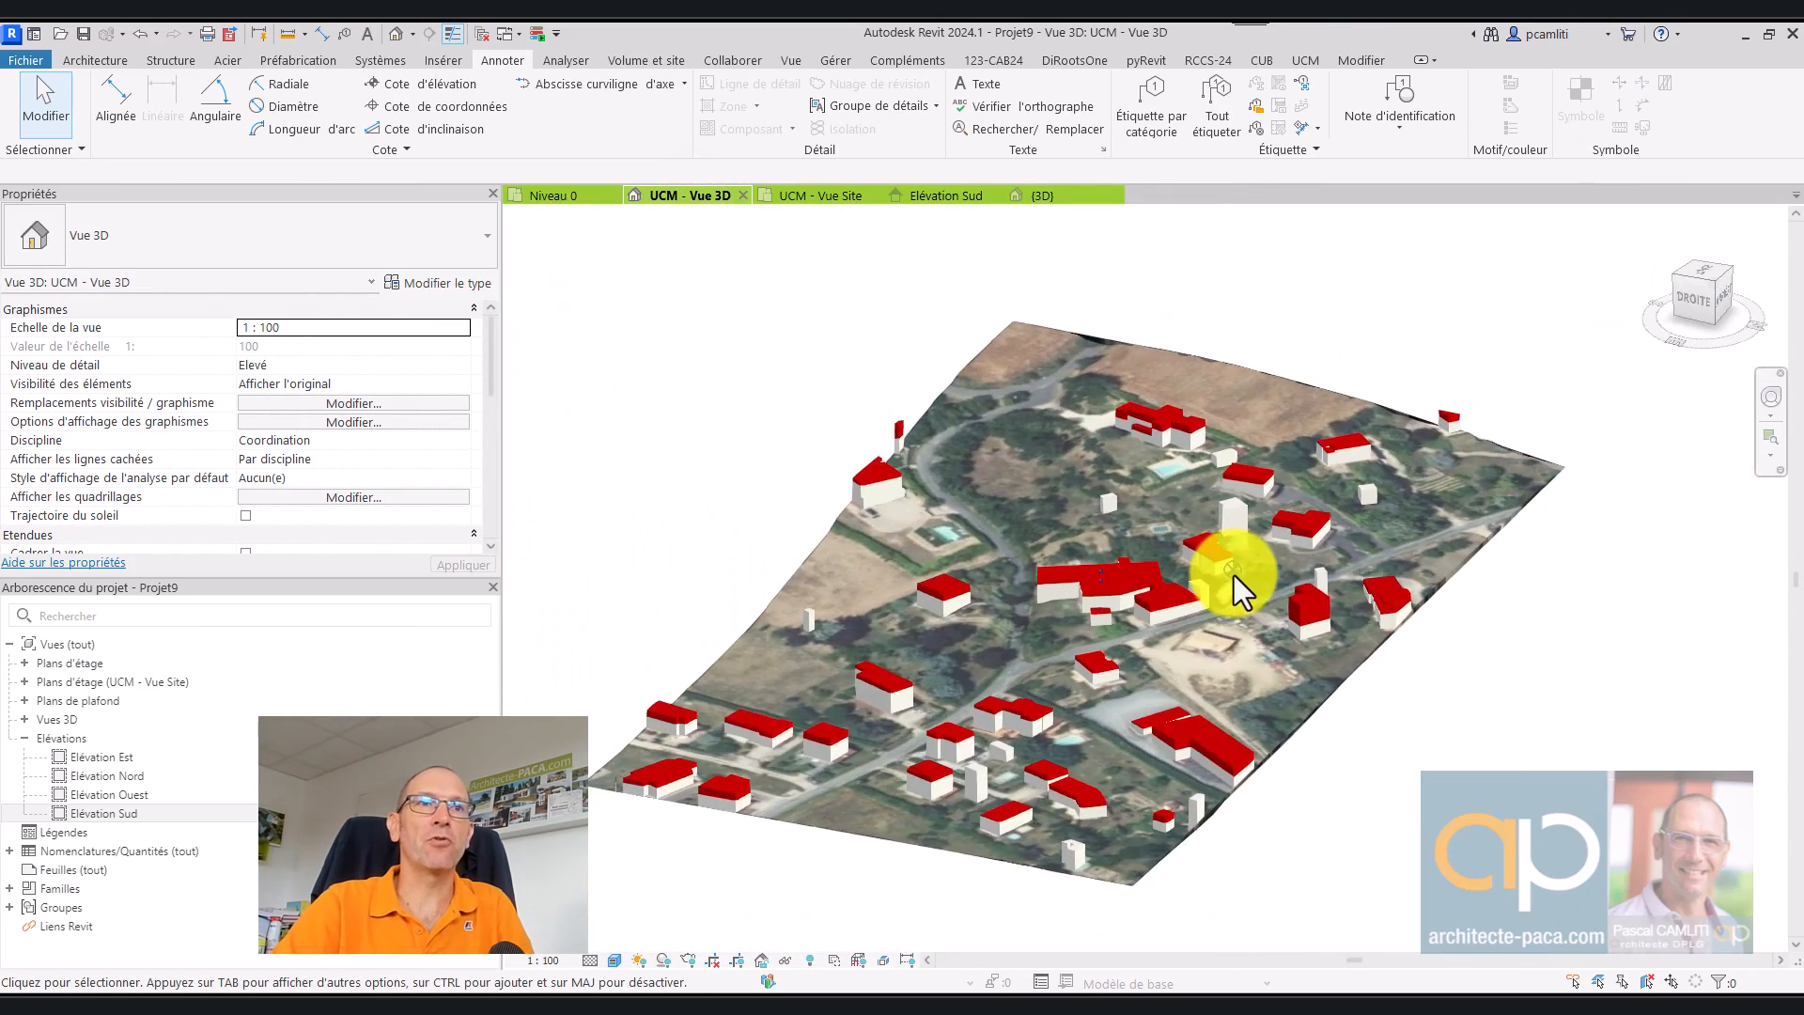
{"action": "middle_click_drag", "start_coordinate": [1233, 575], "coordinate": [1259, 549], "text": "shift"}
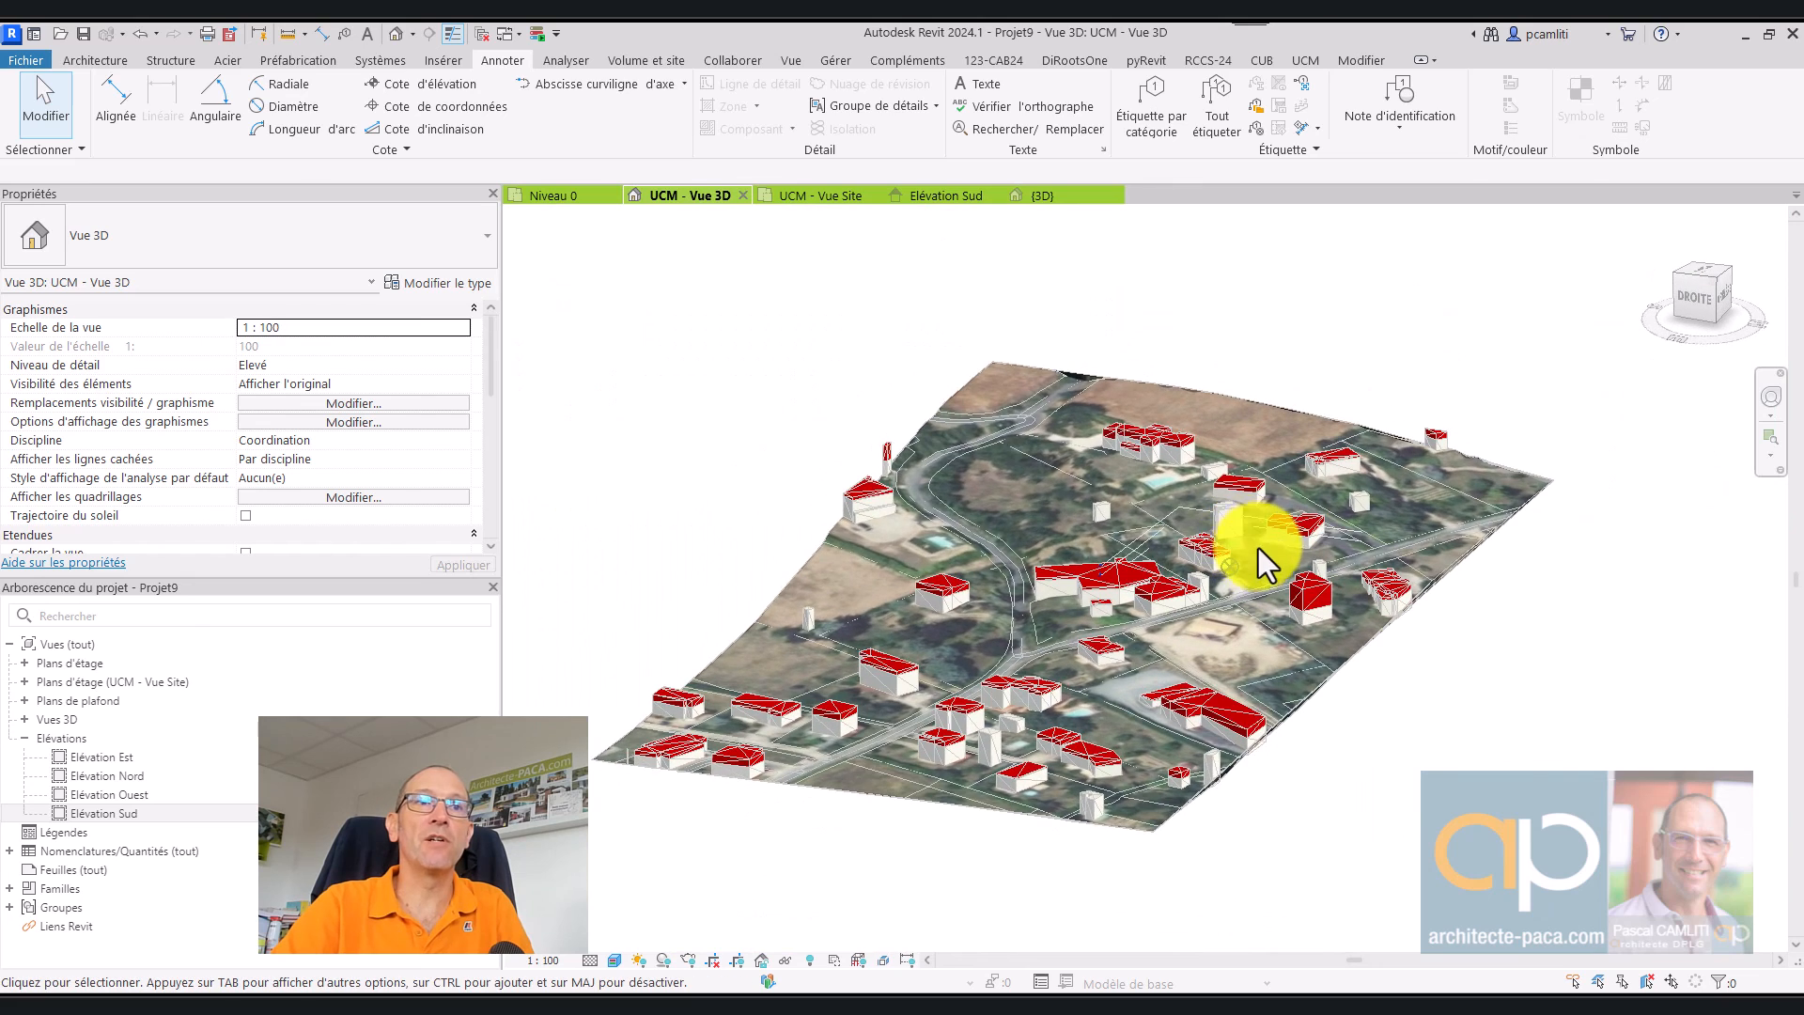